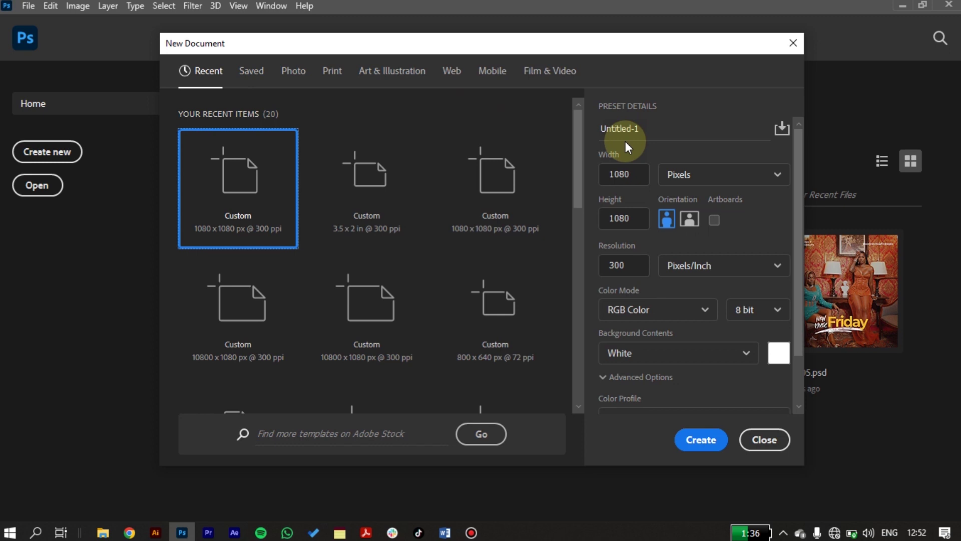
# - Create the 1080×1080 document, close it, and reopen the New Document settings
pyautogui.click(700, 440)
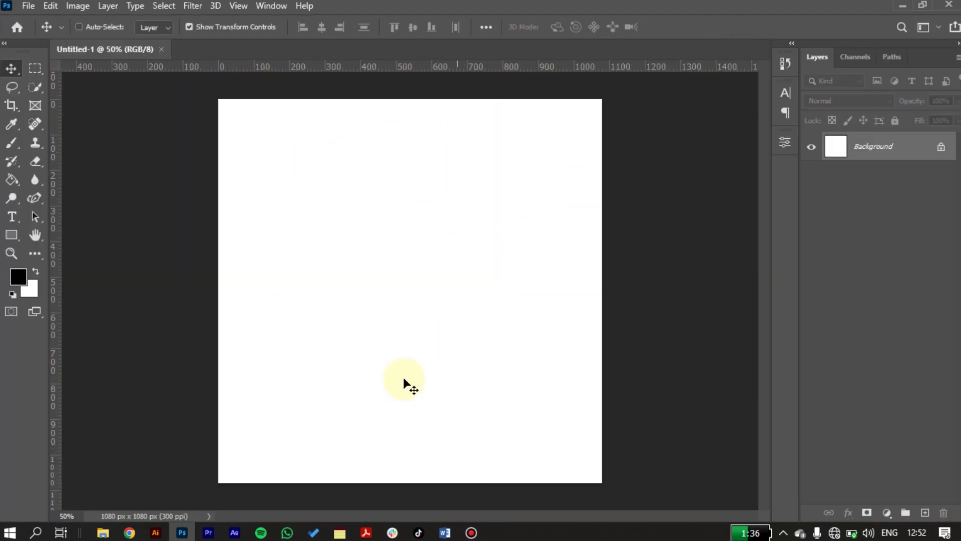
pyautogui.click(161, 49)
pyautogui.click(28, 6)
pyautogui.click(34, 22)
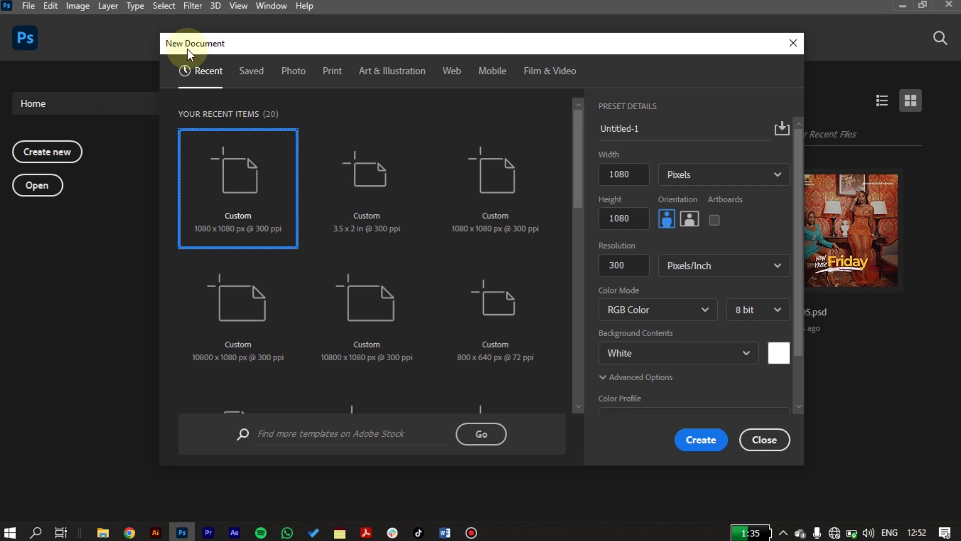
# - Rename the preset to 'My first setup' and review its 1080 width, height and units
pyautogui.moveTo(670, 129); pyautogui.dragTo(610, 122)
pyautogui.click(648, 133)
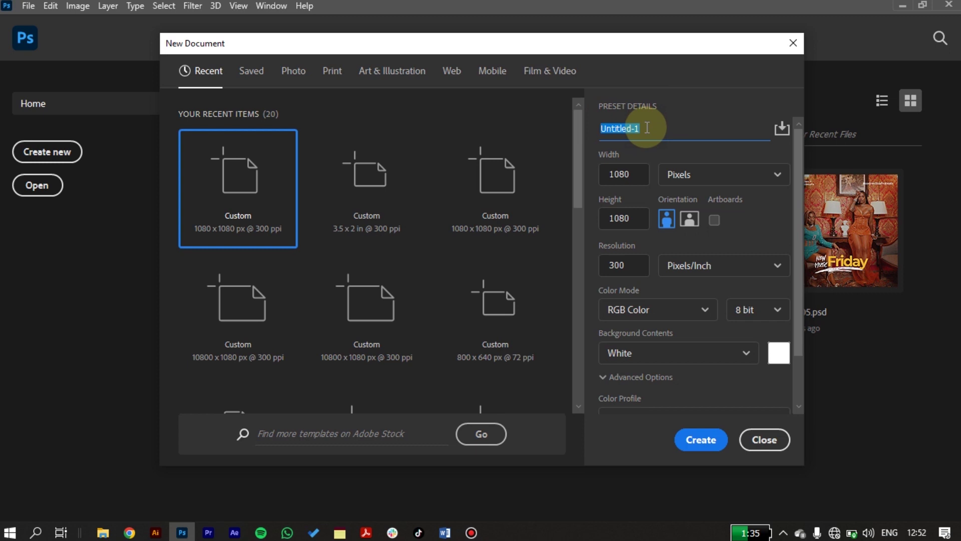
pyautogui.write('My fir')
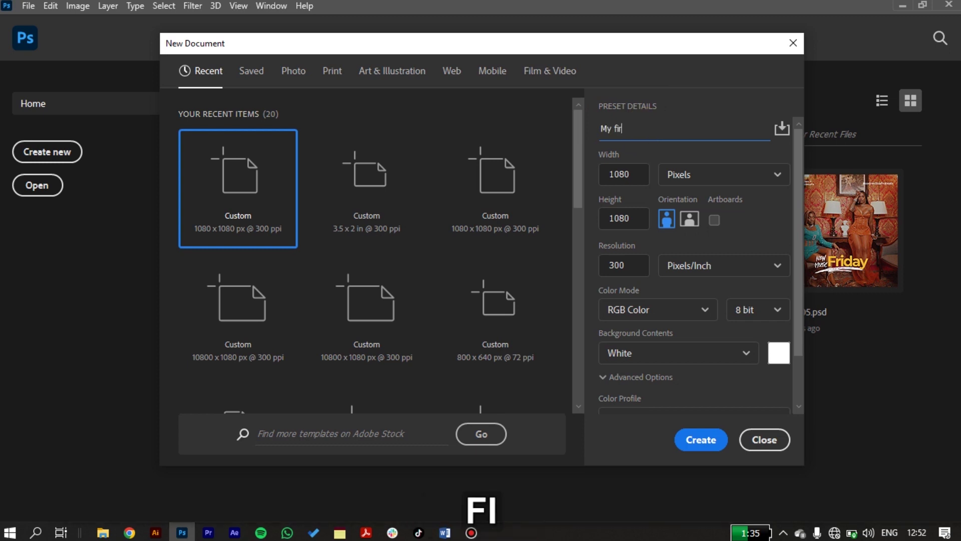
pyautogui.write('st setup')
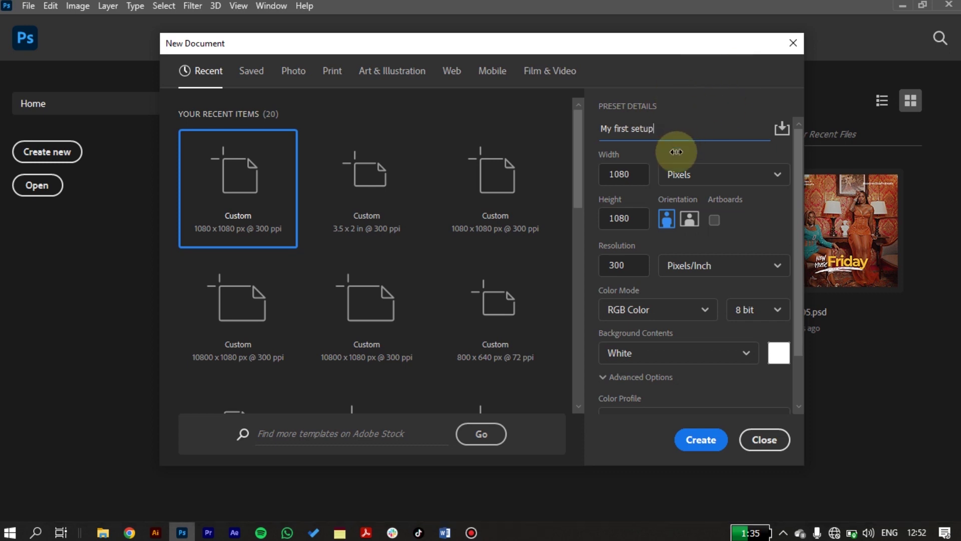
pyautogui.click(637, 173)
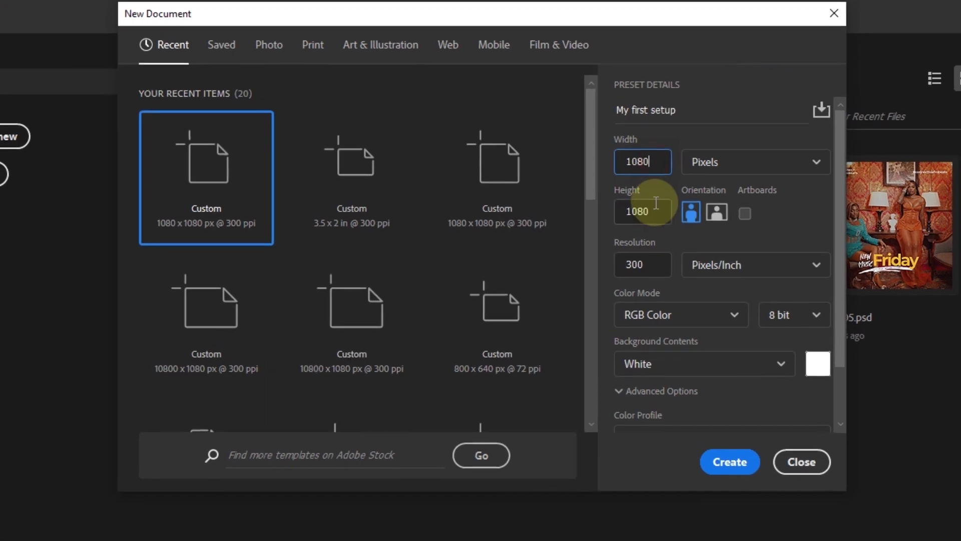
pyautogui.click(658, 206)
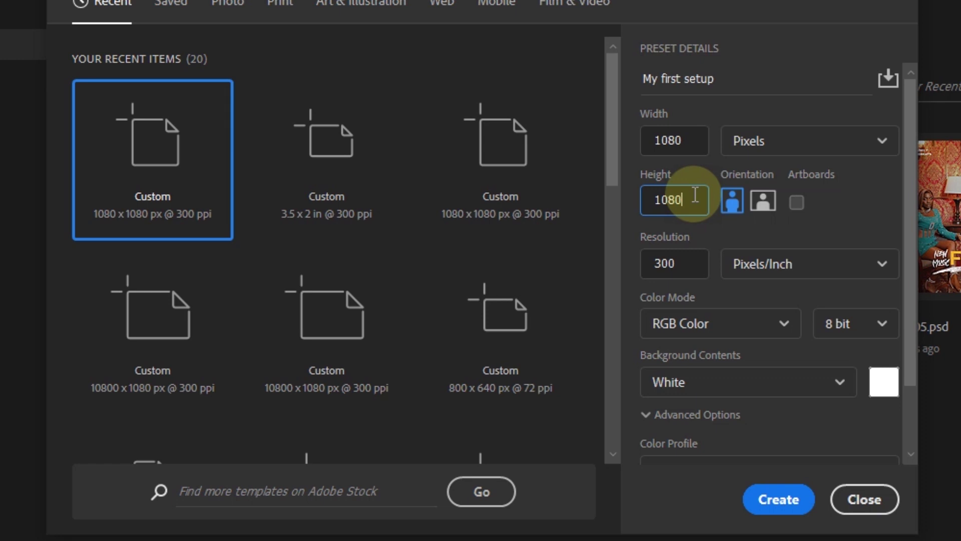
pyautogui.click(767, 144)
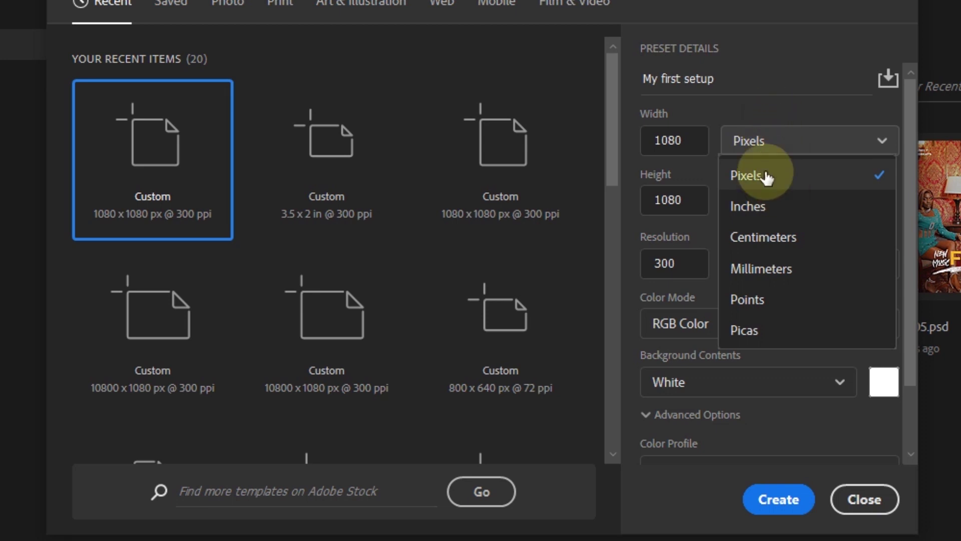
# - Keep Pixels as the unit and confirm Width and Height both read 1080
pyautogui.click(764, 175)
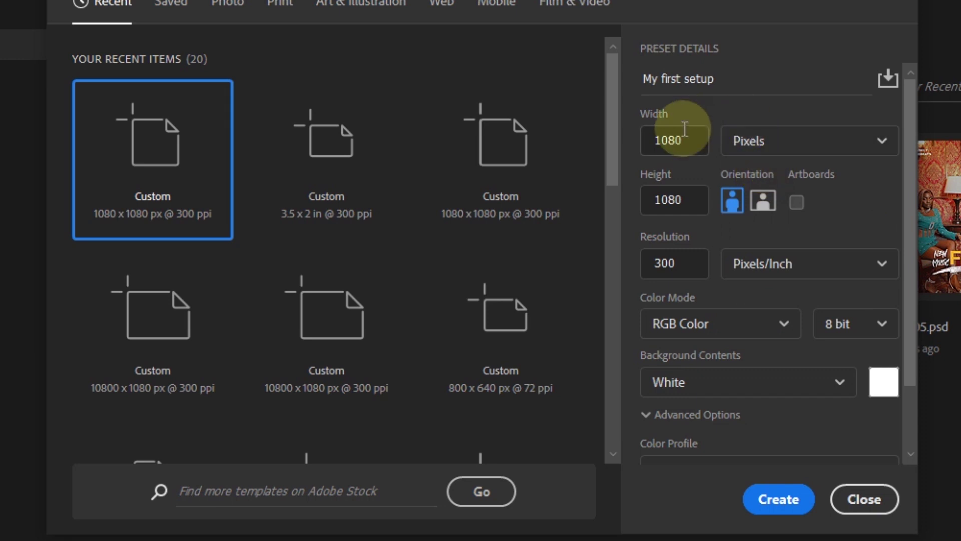
pyautogui.moveTo(682, 139); pyautogui.dragTo(646, 140)
pyautogui.moveTo(687, 200); pyautogui.dragTo(657, 200)
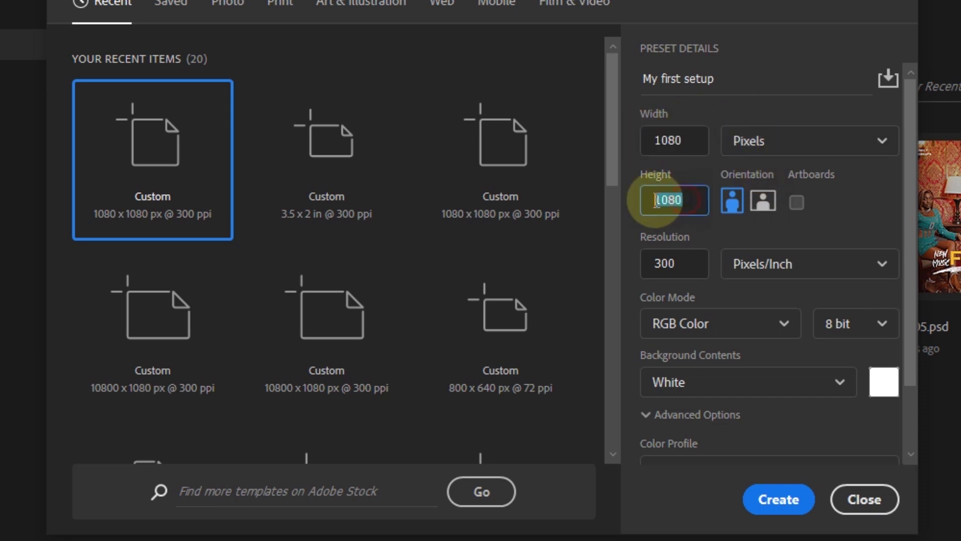
pyautogui.moveTo(677, 143); pyautogui.dragTo(644, 136)
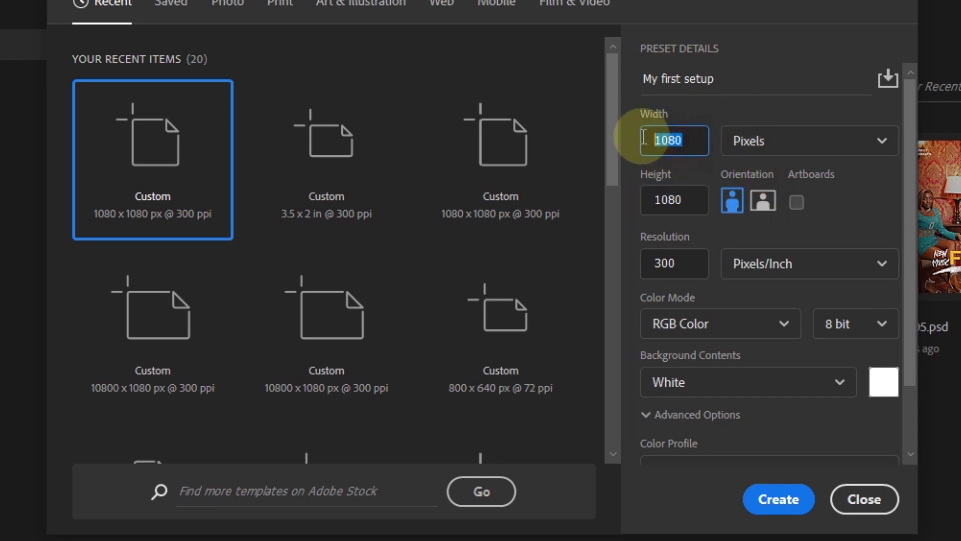
pyautogui.moveTo(666, 200); pyautogui.dragTo(641, 200)
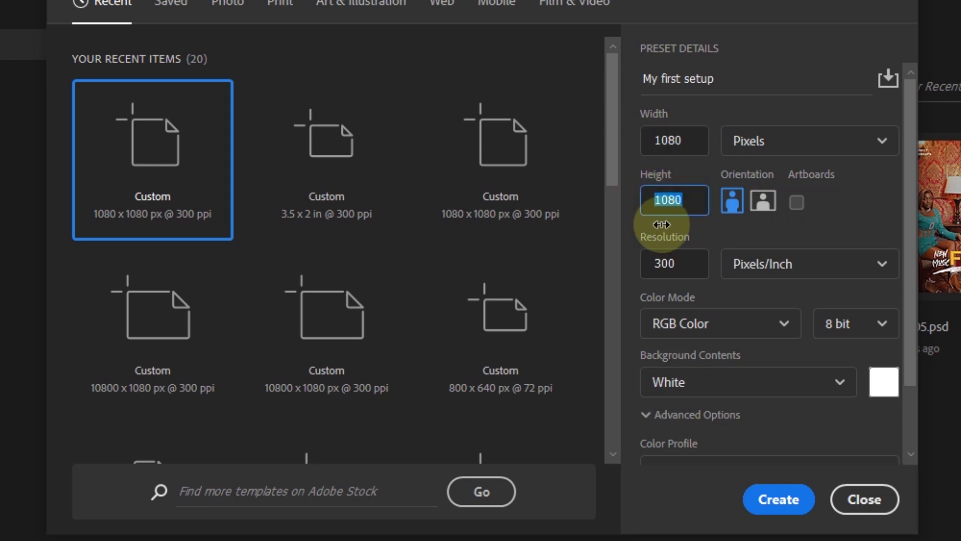
pyautogui.doubleClick(692, 153)
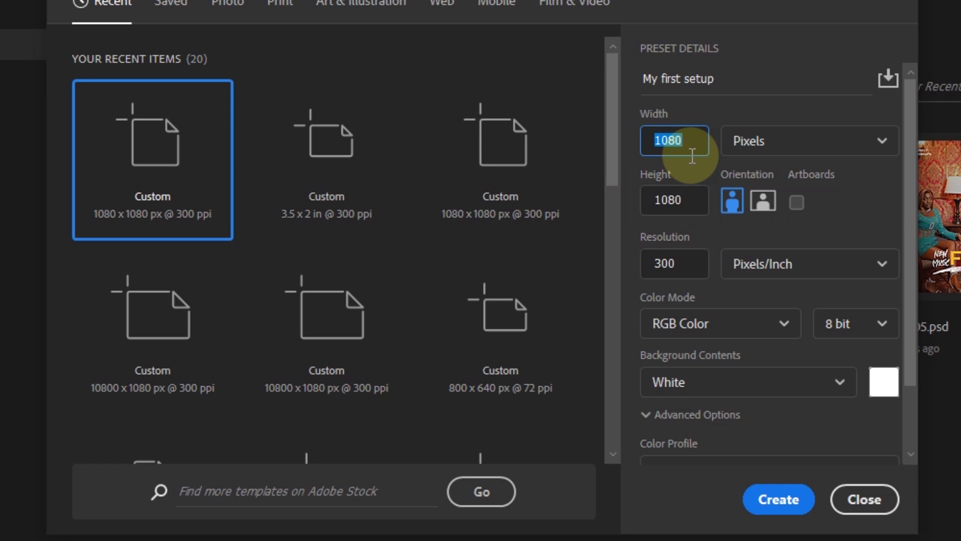
pyautogui.click(693, 148)
# - Switch units to Inches and back to Pixels, then create the 1080×1080 px document
pyautogui.click(747, 144)
pyautogui.click(747, 147)
pyautogui.click(761, 153)
pyautogui.click(775, 209)
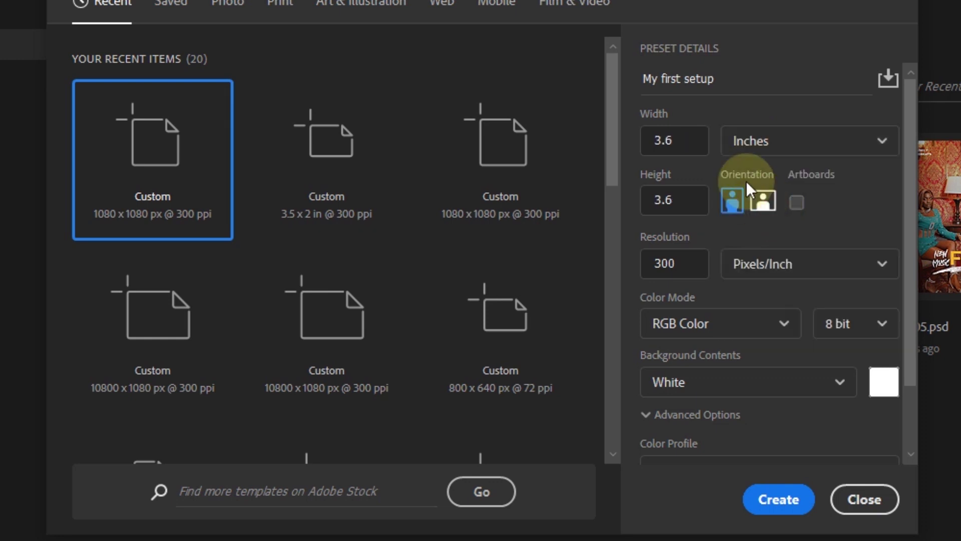
pyautogui.click(781, 152)
pyautogui.click(756, 176)
pyautogui.click(651, 140)
pyautogui.click(682, 199)
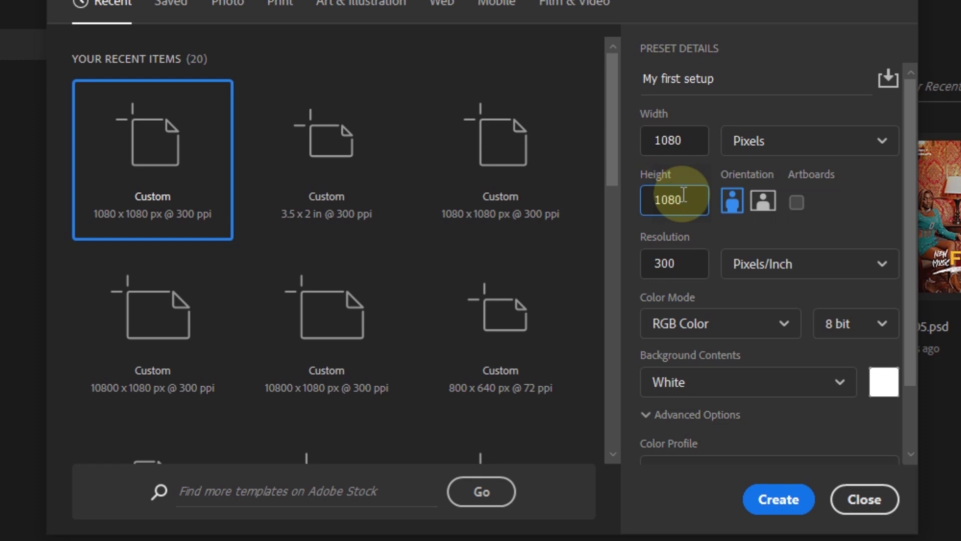
pyautogui.click(776, 497)
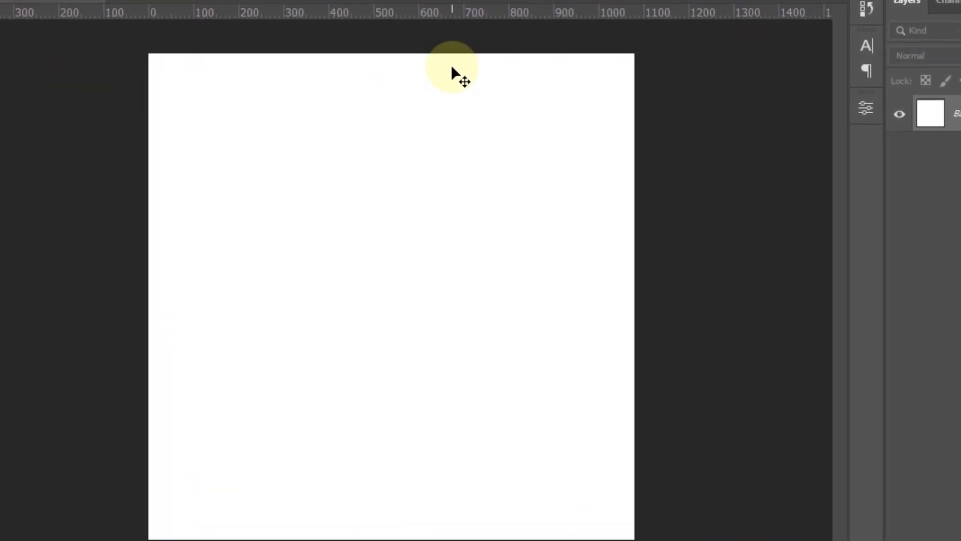
# - Close the square document and create a new 1080×1350 px canvas, fitted on screen
pyautogui.click(103, 1)
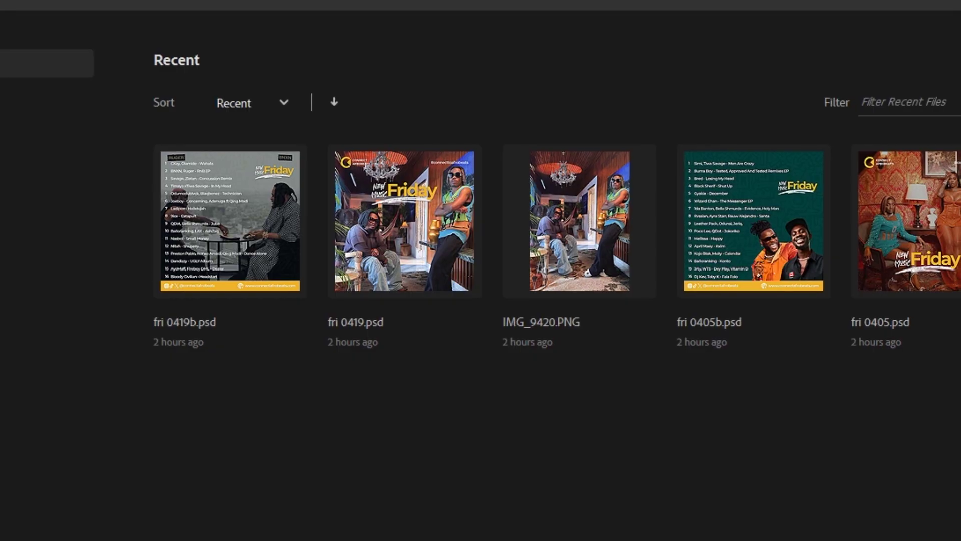
pyautogui.click(0, 0)
pyautogui.click(50, 0)
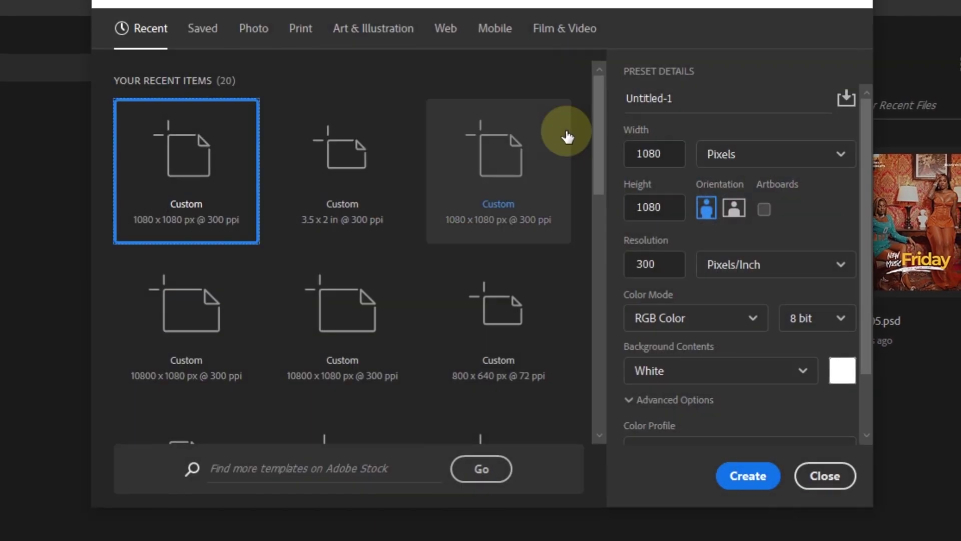
pyautogui.moveTo(672, 208); pyautogui.dragTo(636, 207)
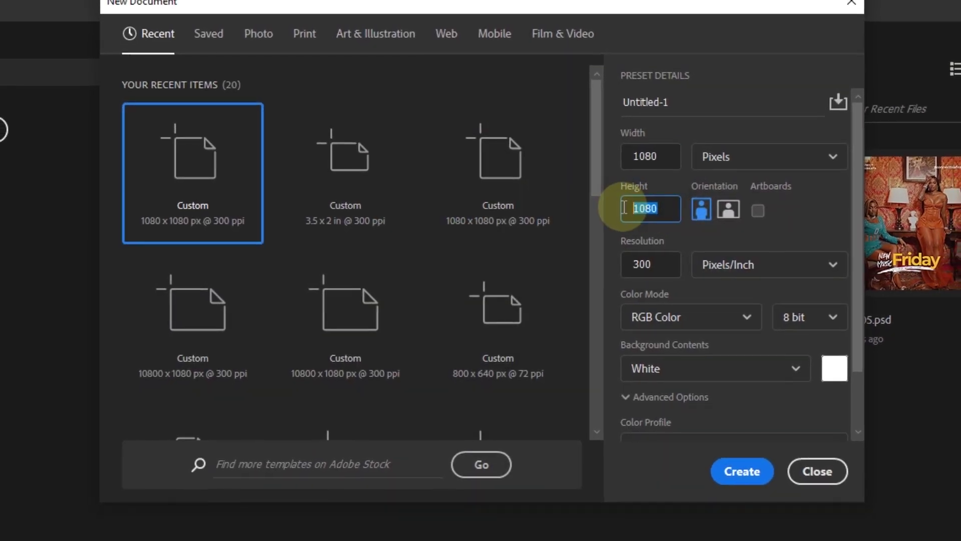
pyautogui.write('1350')
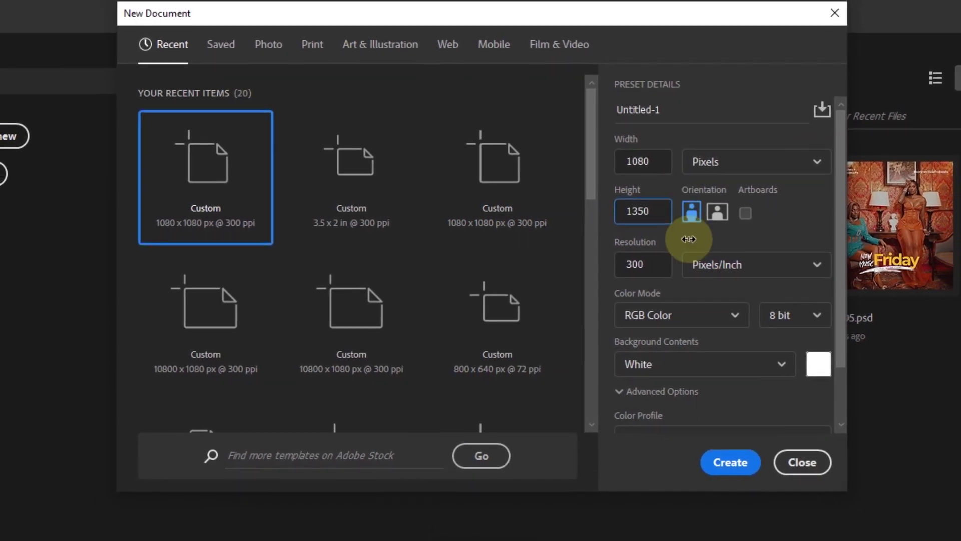
pyautogui.click(684, 235)
pyautogui.click(717, 447)
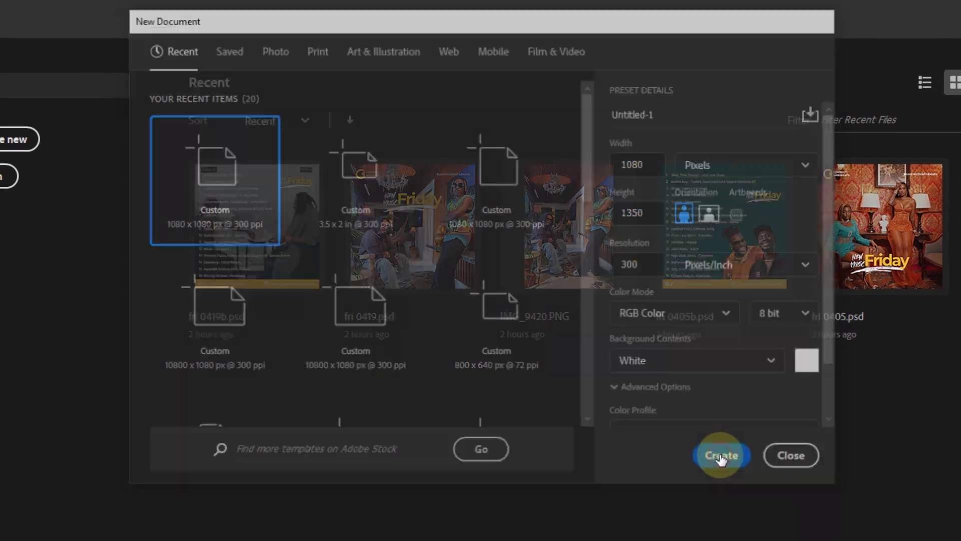
pyautogui.hotkey('ctrl', '0')
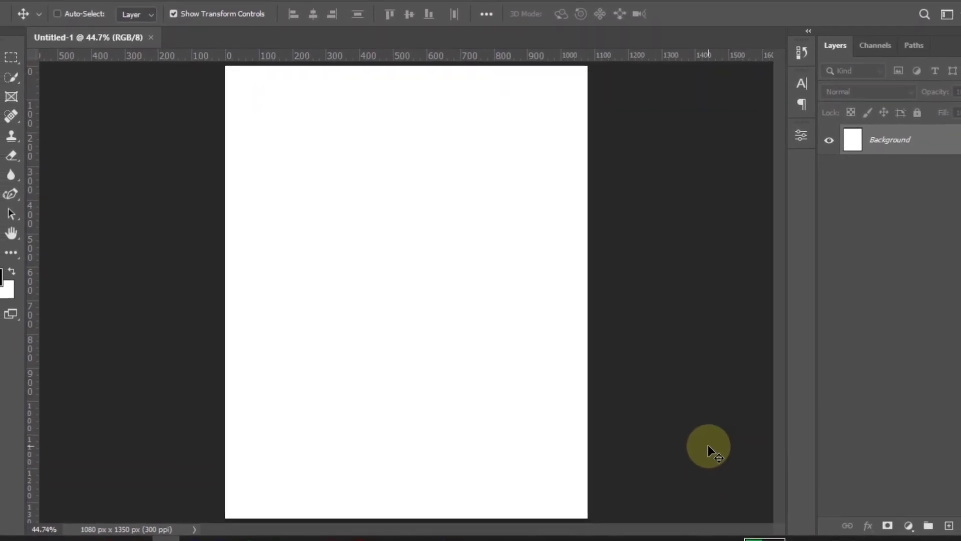
# - Close the portrait document and start a new one with units set to Inches
pyautogui.click(166, 46)
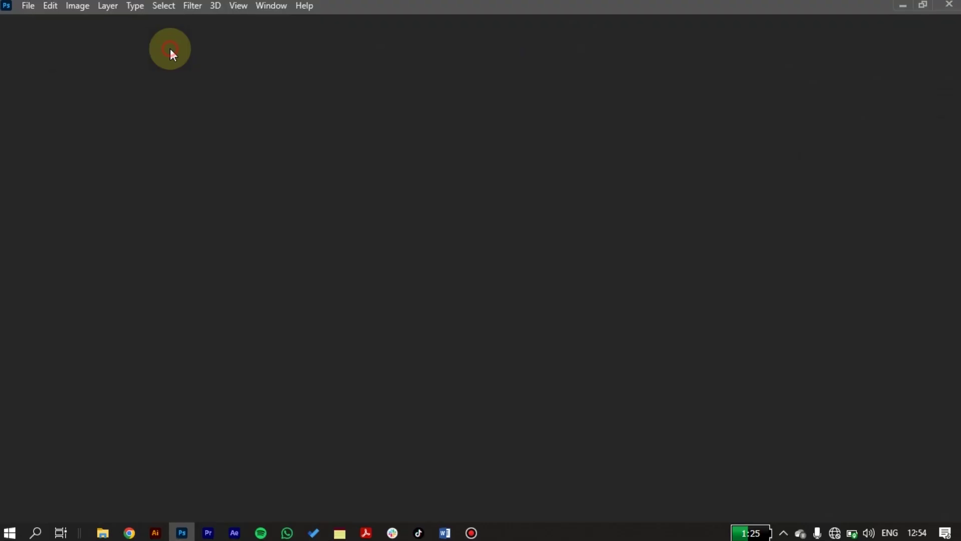
pyautogui.click(54, 151)
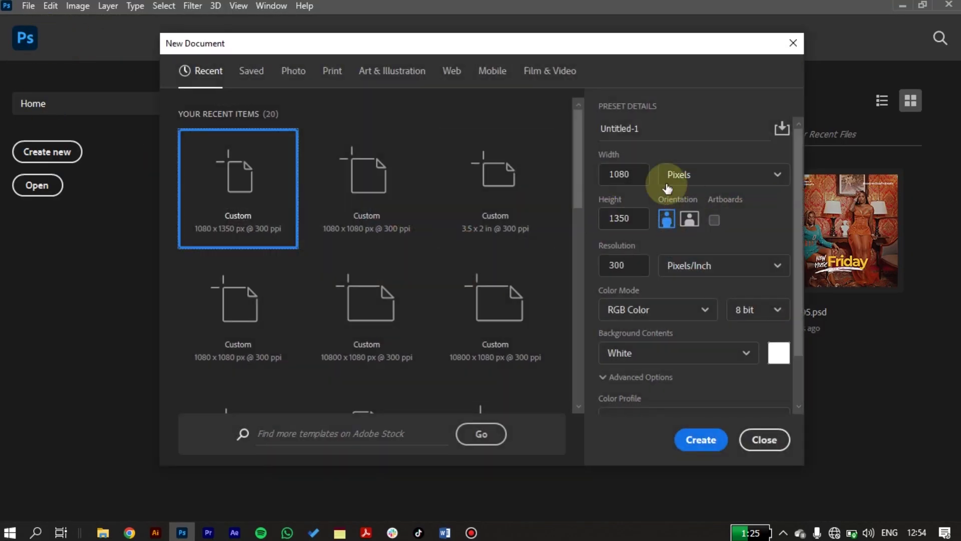
pyautogui.click(680, 180)
pyautogui.click(680, 225)
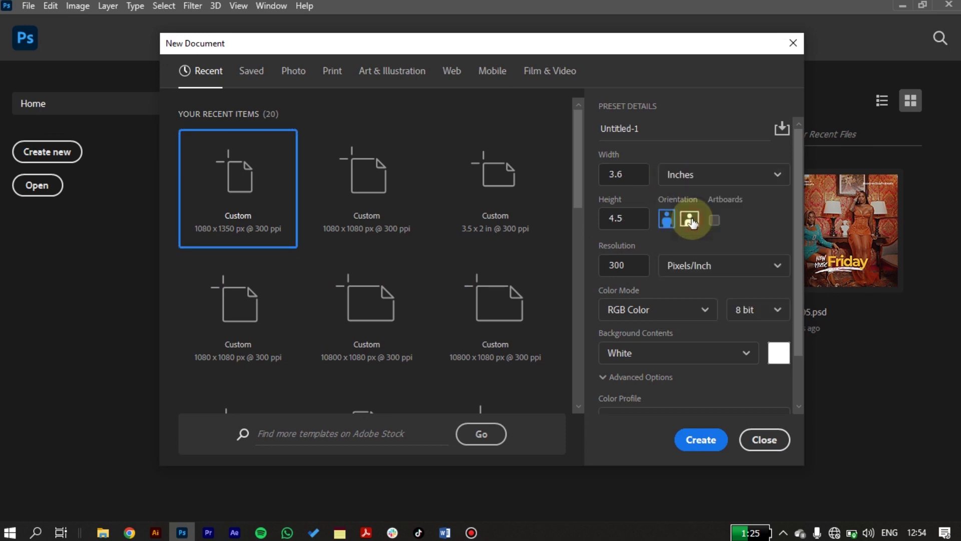
# - Create a 3.2 × 2 inch test document, zoom out, then close it
pyautogui.click(629, 172)
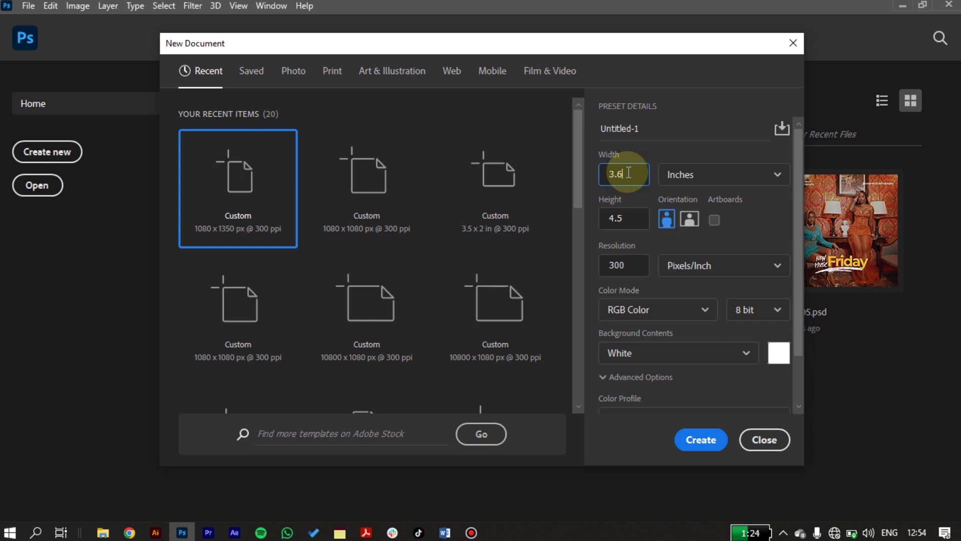
pyautogui.press('BackSpace')
pyautogui.write('2')
pyautogui.doubleClick(635, 217)
pyautogui.write('2')
pyautogui.click(701, 440)
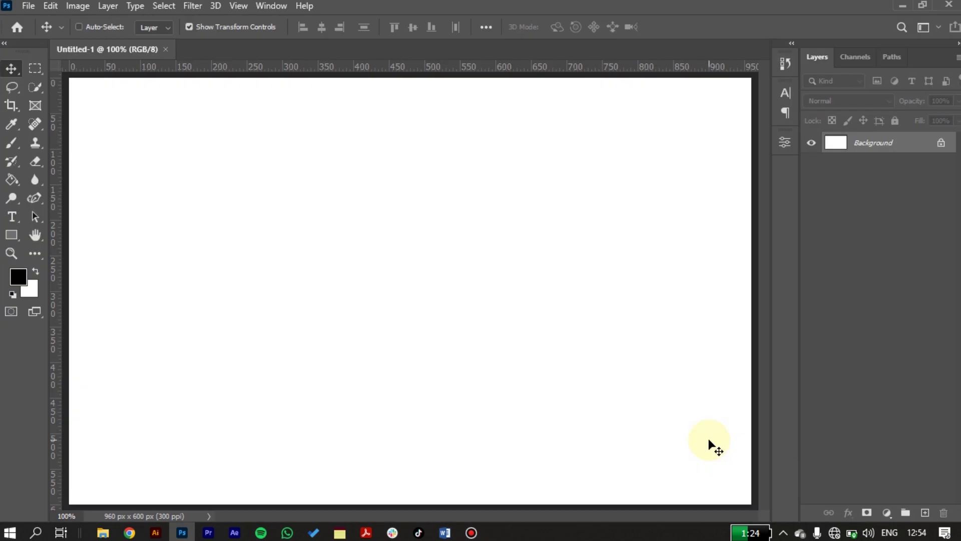
pyautogui.hotkey('ctrl', '-')
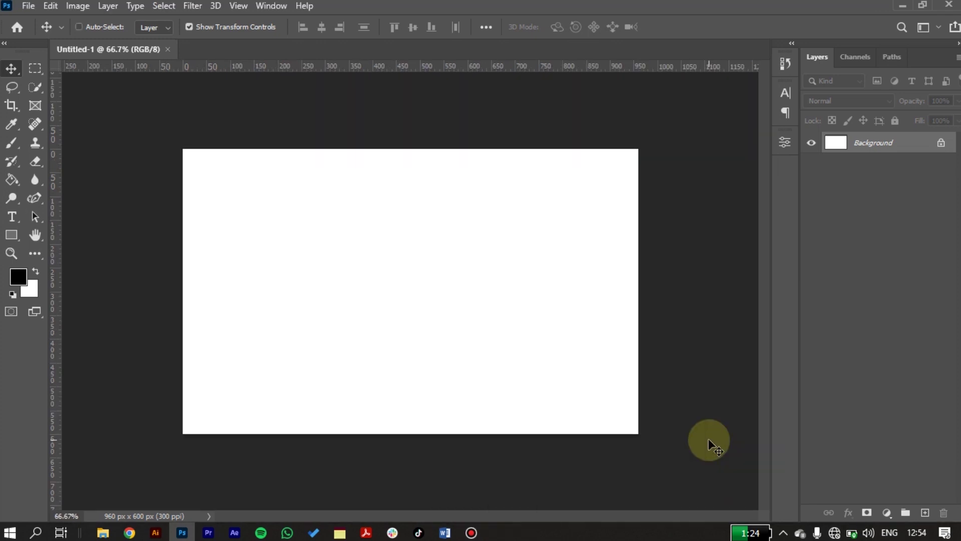
pyautogui.click(167, 49)
# - Create a new document from the Print tab's A4 preset, 2480×3508 px at 300 ppi
pyautogui.click(28, 8)
pyautogui.click(46, 19)
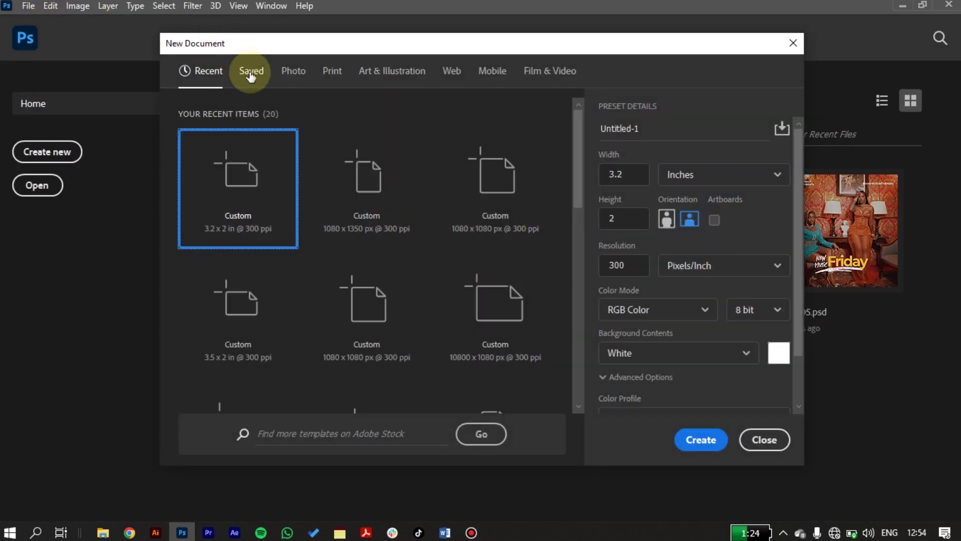
pyautogui.click(295, 74)
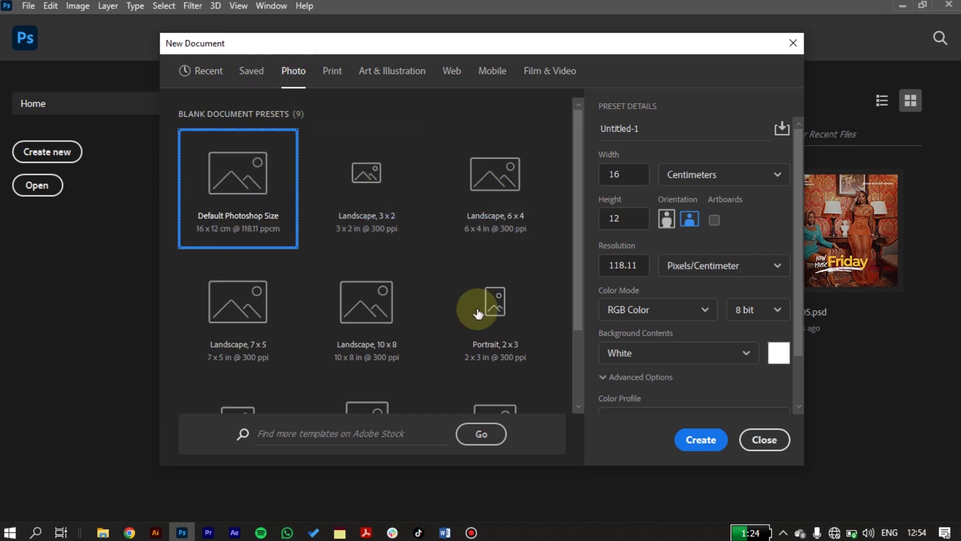
pyautogui.click(333, 75)
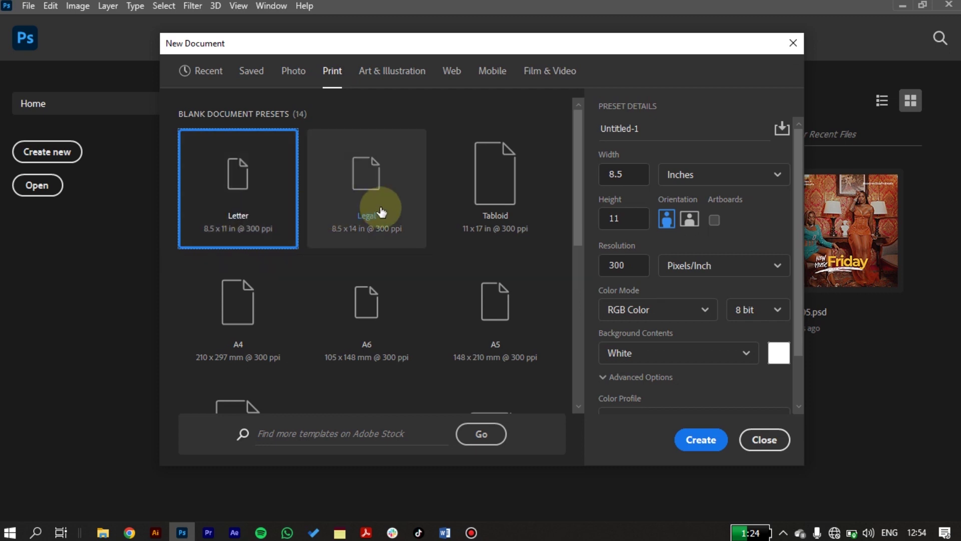
pyautogui.click(508, 188)
pyautogui.click(255, 306)
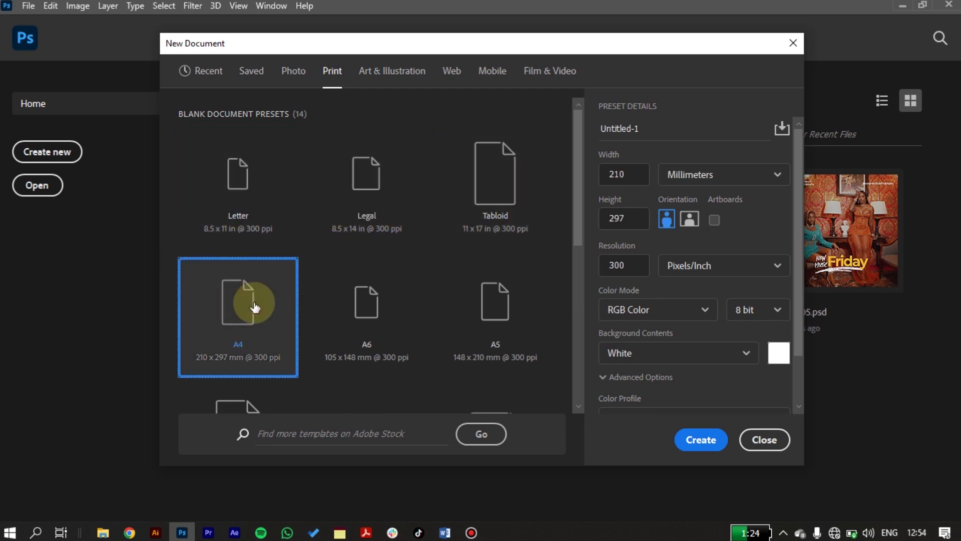
pyautogui.click(361, 300)
pyautogui.click(500, 302)
pyautogui.click(277, 313)
pyautogui.click(700, 440)
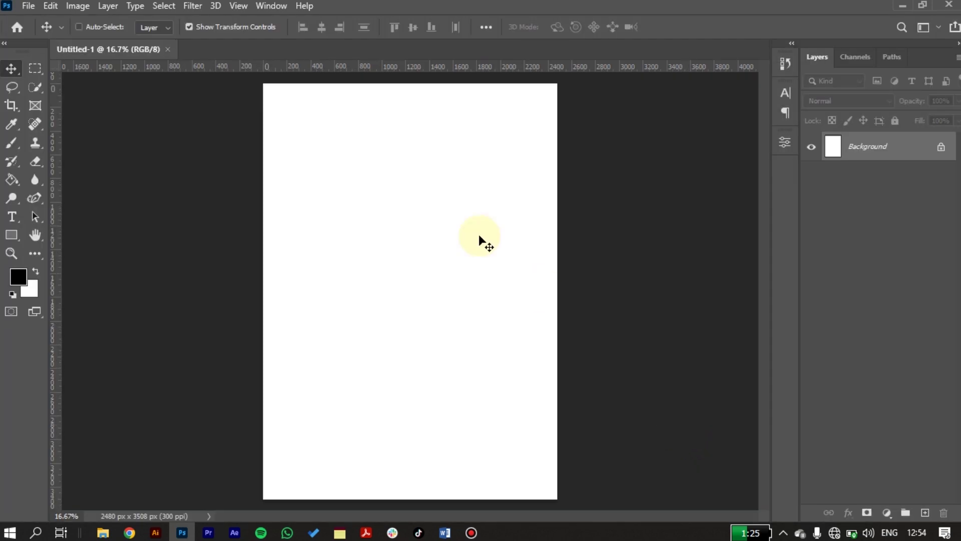
# - Close the A4 document and pick the recent Custom 1080×1080 px preset
pyautogui.click(167, 50)
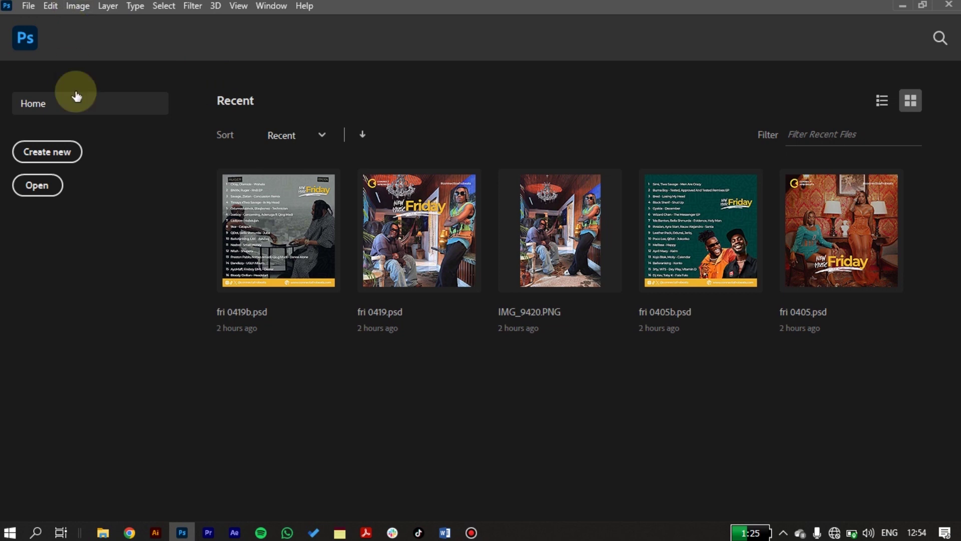
pyautogui.click(62, 151)
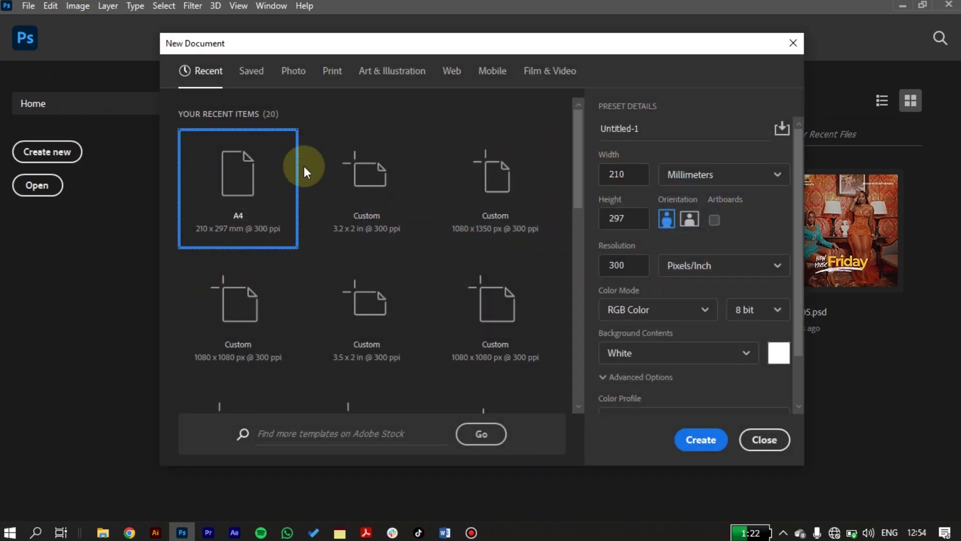
pyautogui.click(489, 188)
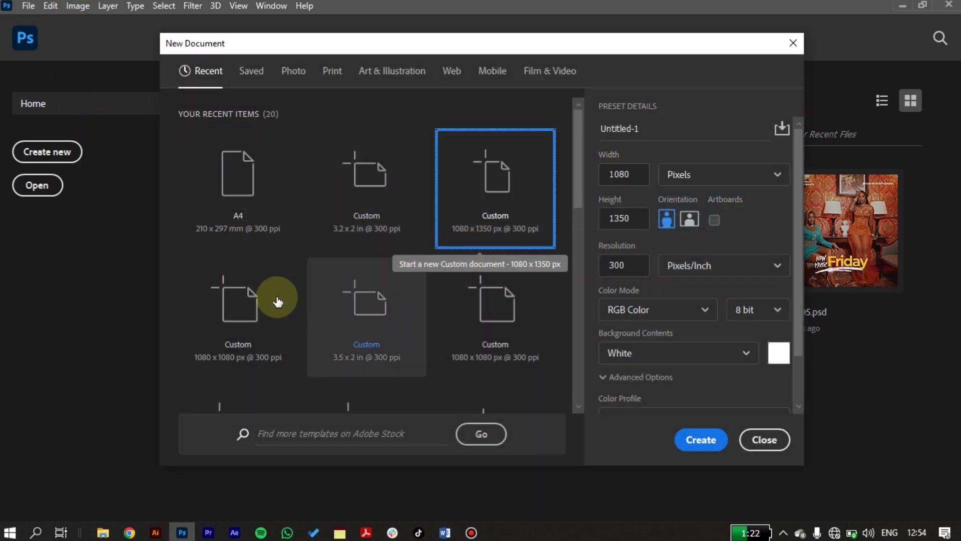
pyautogui.click(231, 295)
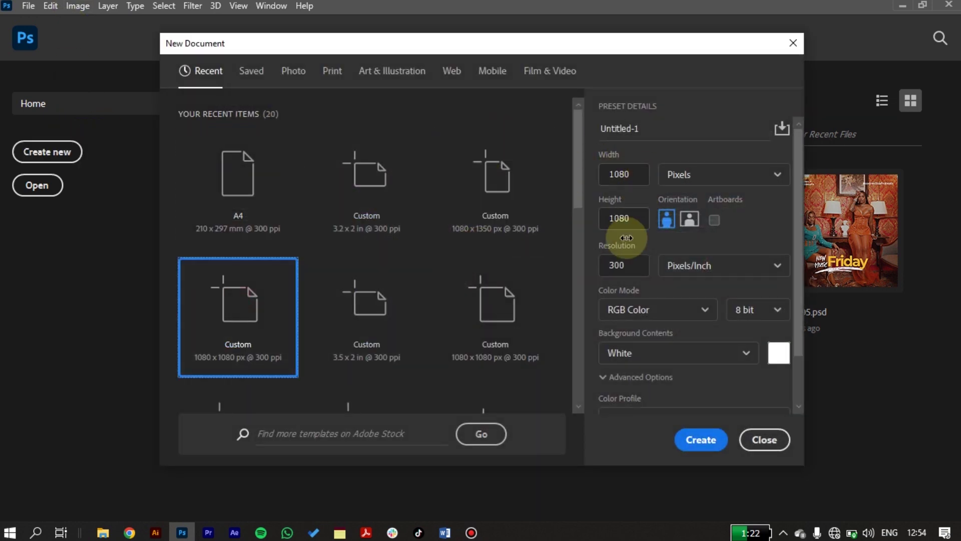
# - Verify width and height in Pixels and 300 ppi resolution, then create the document
pyautogui.click(623, 173)
pyautogui.click(608, 219)
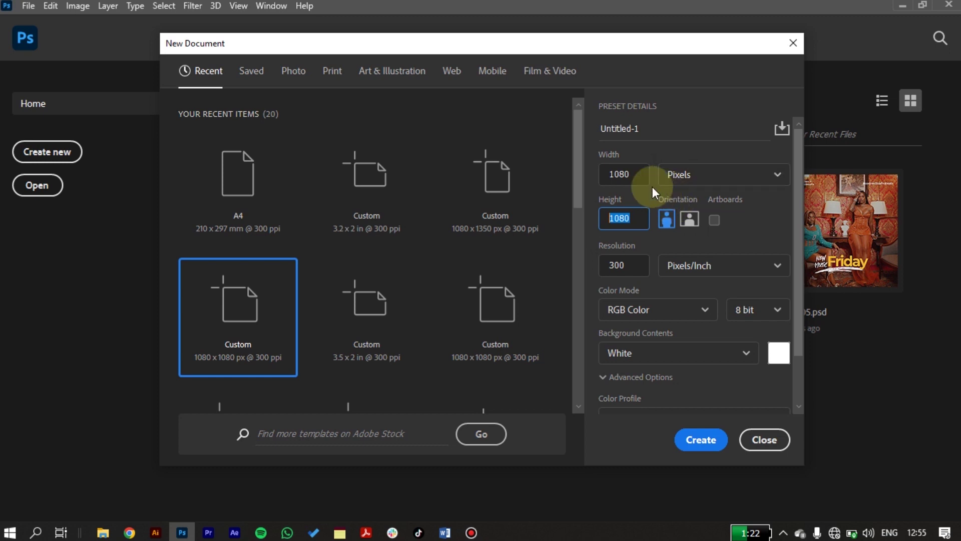
pyautogui.click(645, 173)
pyautogui.click(639, 213)
pyautogui.click(679, 170)
pyautogui.click(692, 146)
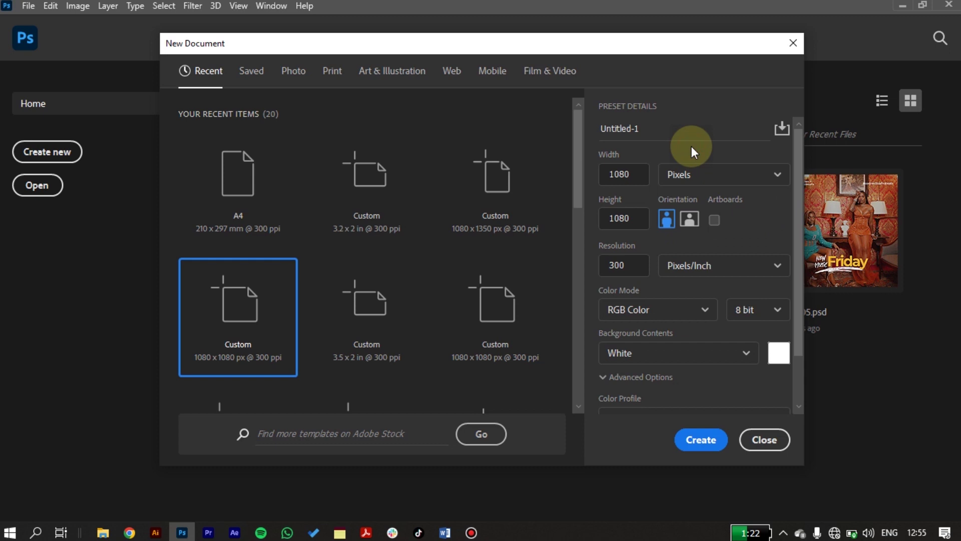
pyautogui.click(619, 263)
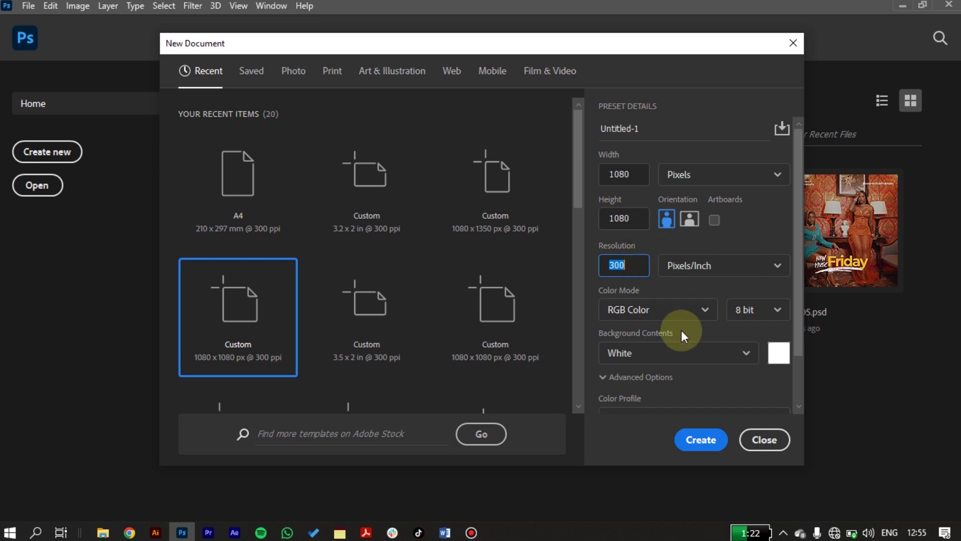
pyautogui.click(701, 439)
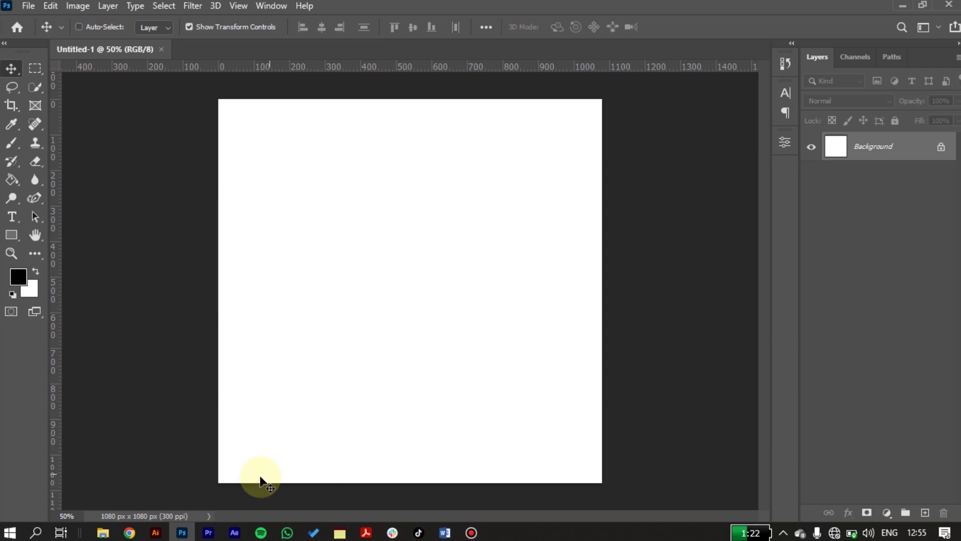
# - Drag black-model-posing-with-headphones.jpg from the Downloads folder onto the Photoshop canvas
pyautogui.click(102, 534)
pyautogui.click(122, 482)
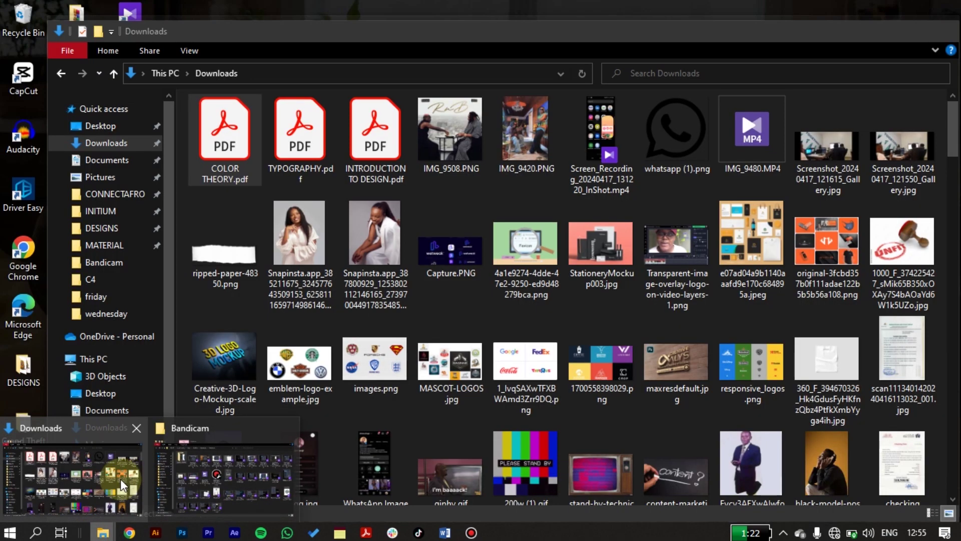
pyautogui.click(347, 309)
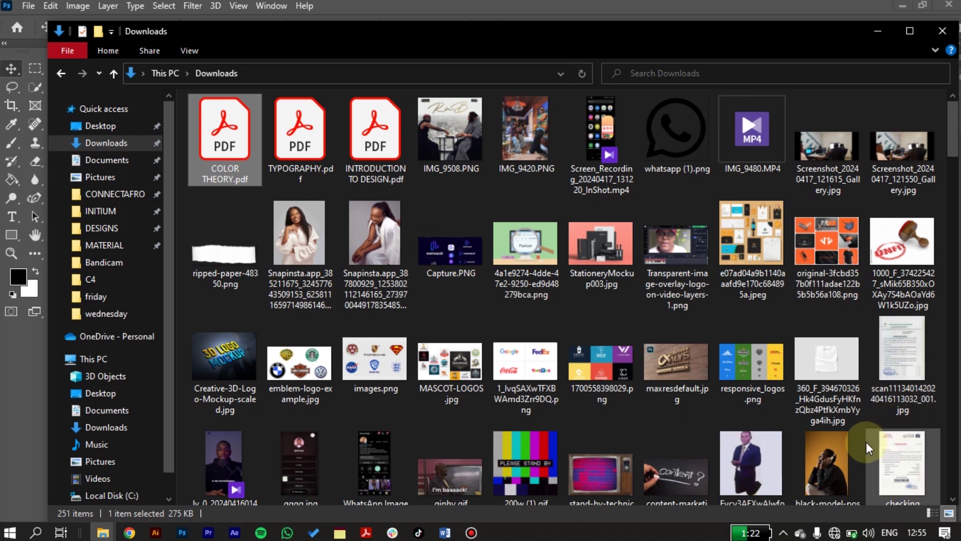
pyautogui.click(827, 457)
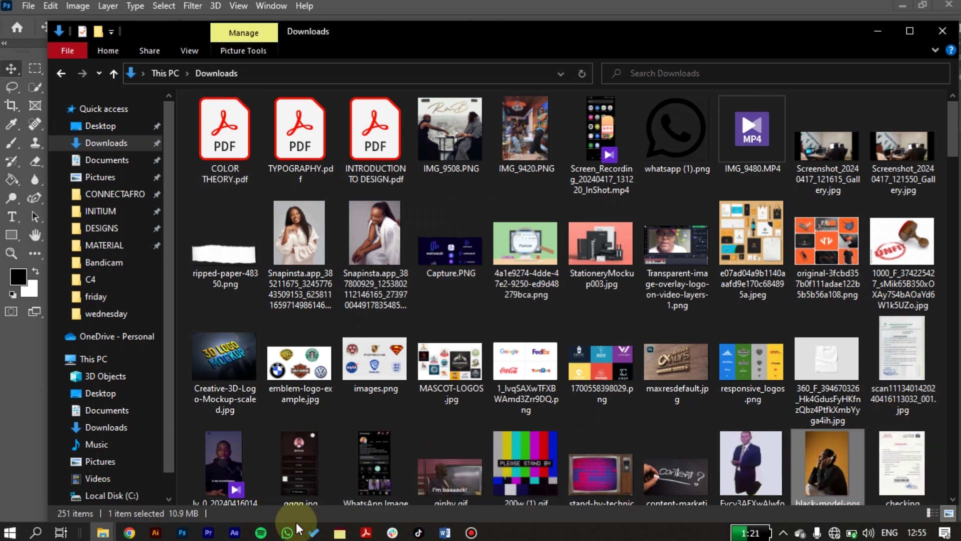
pyautogui.scroll(-1, 405, 473)
pyautogui.moveTo(828, 416); pyautogui.dragTo(373, 287)
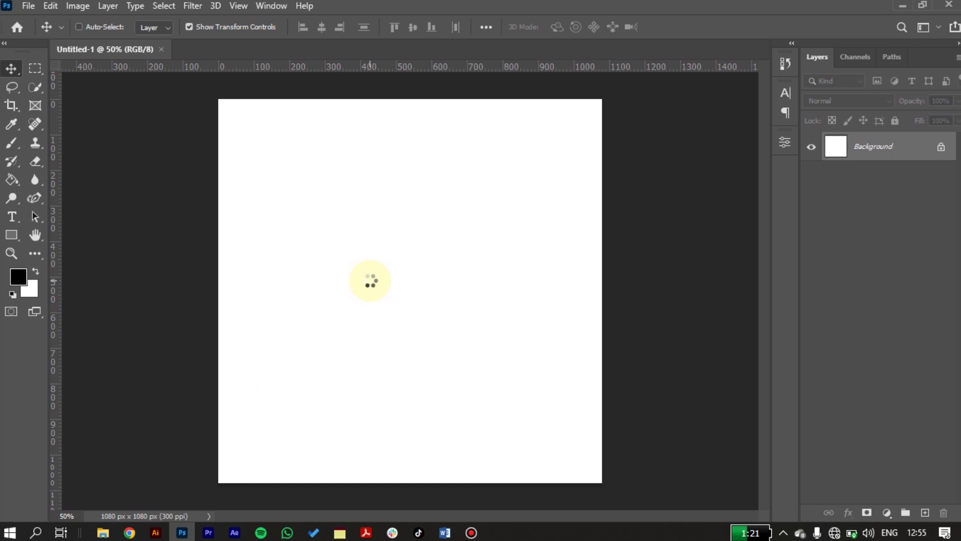
# - Commit the placed headphones photo as a layer and zoom in on the model's face
pyautogui.press('Return')
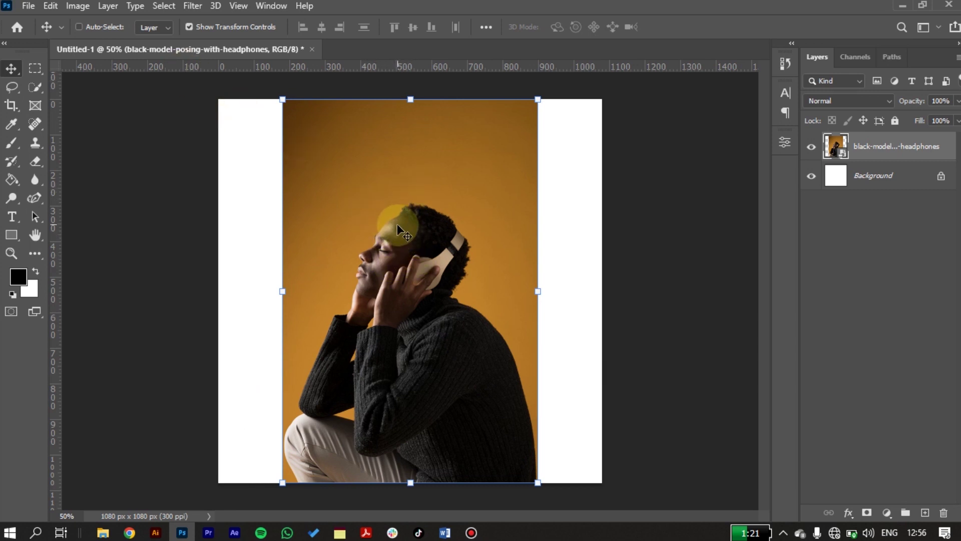
pyautogui.scroll(3, 399, 227)
pyautogui.scroll(5, 400, 231)
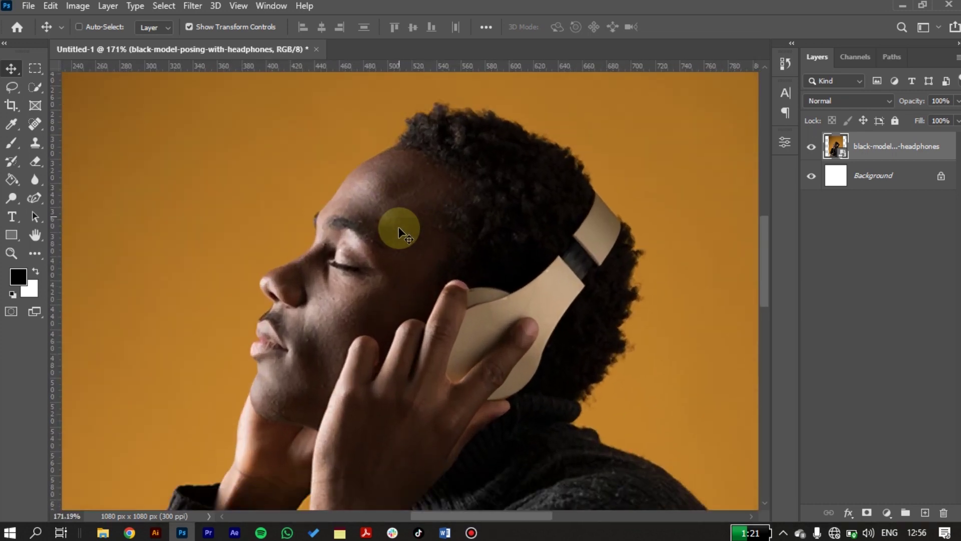
pyautogui.scroll(-4, 400, 231)
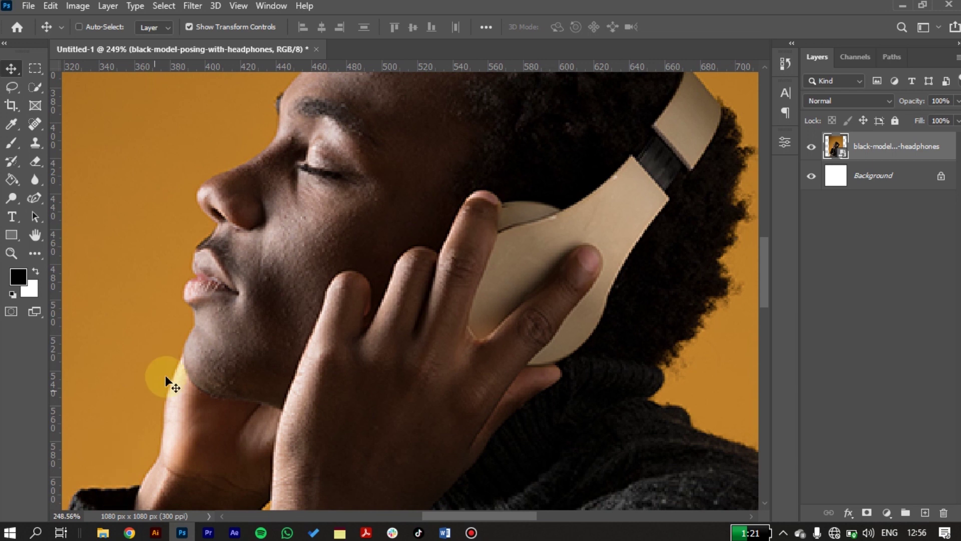
pyautogui.scroll(1, 178, 368)
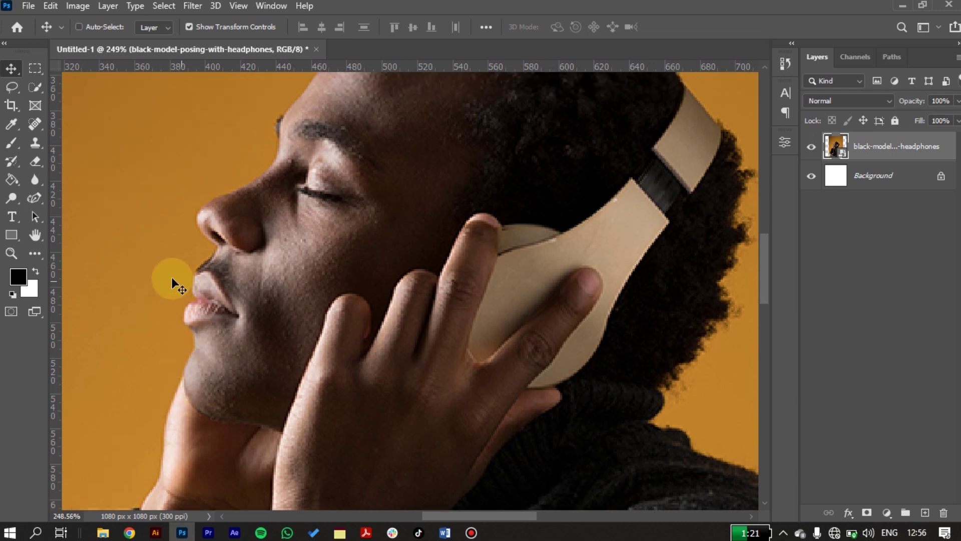
pyautogui.click(24, 7)
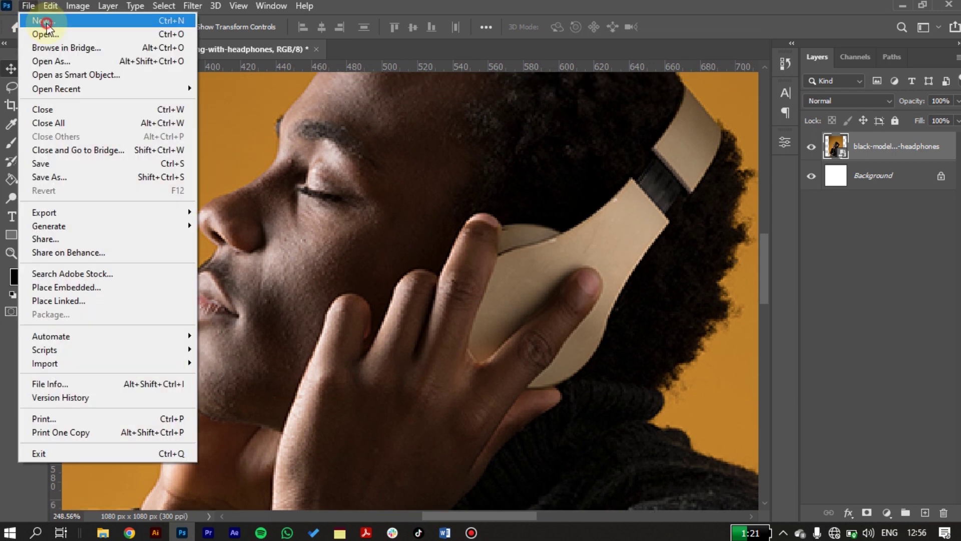
pyautogui.click(47, 22)
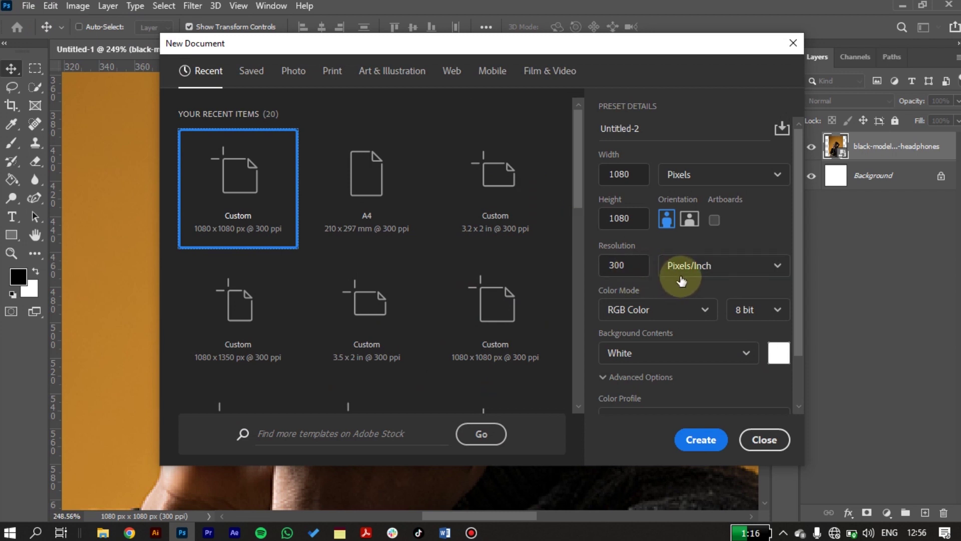
pyautogui.click(676, 276)
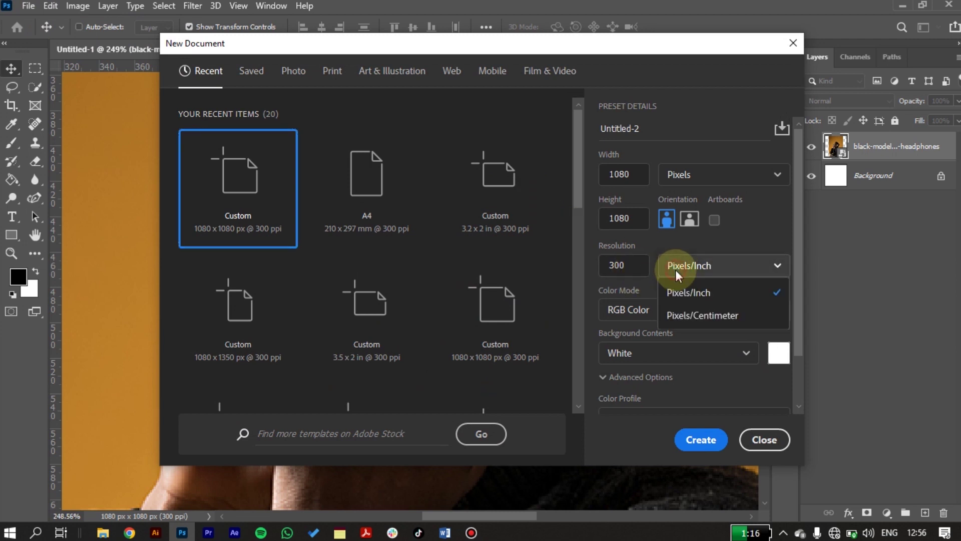
pyautogui.click(725, 244)
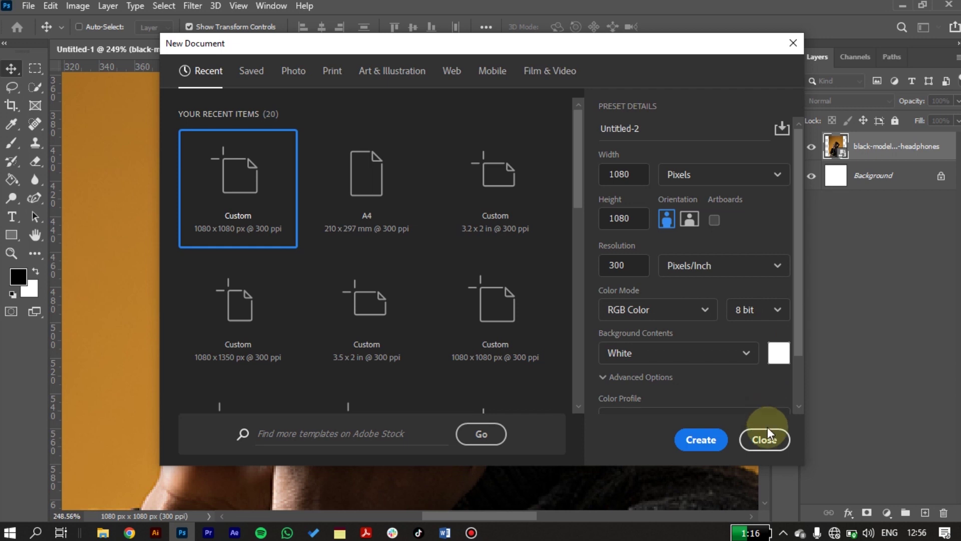
pyautogui.click(771, 439)
pyautogui.scroll(5, 395, 191)
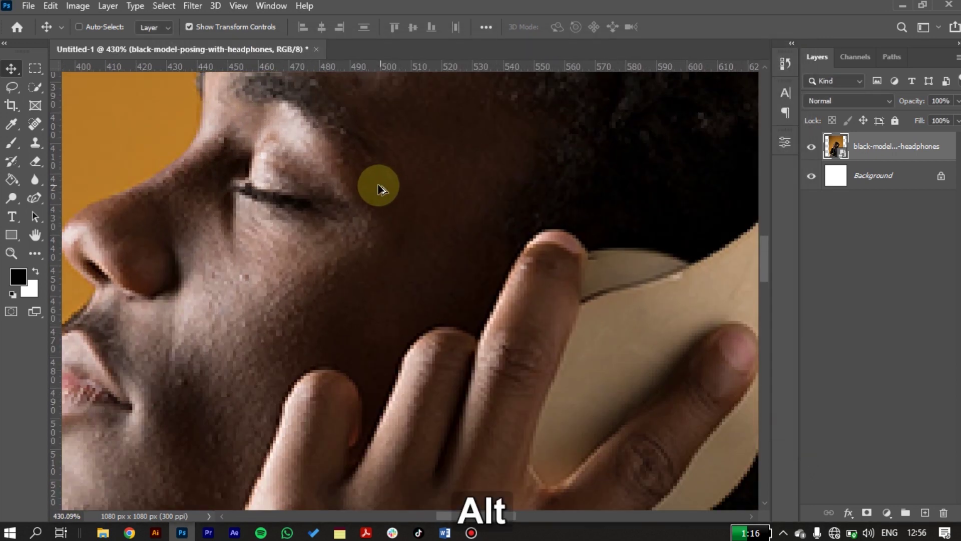
pyautogui.scroll(5, 323, 170)
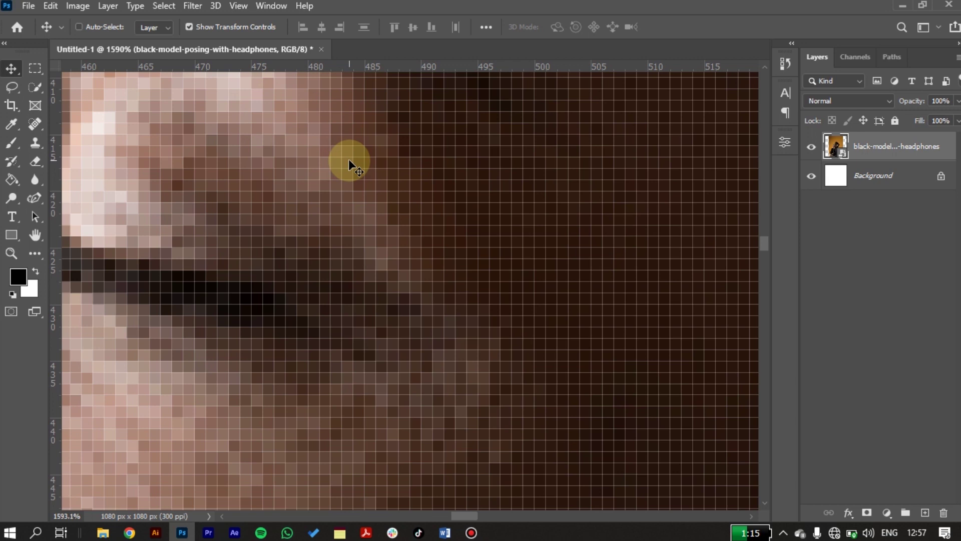
pyautogui.hotkey('ctrl', '0')
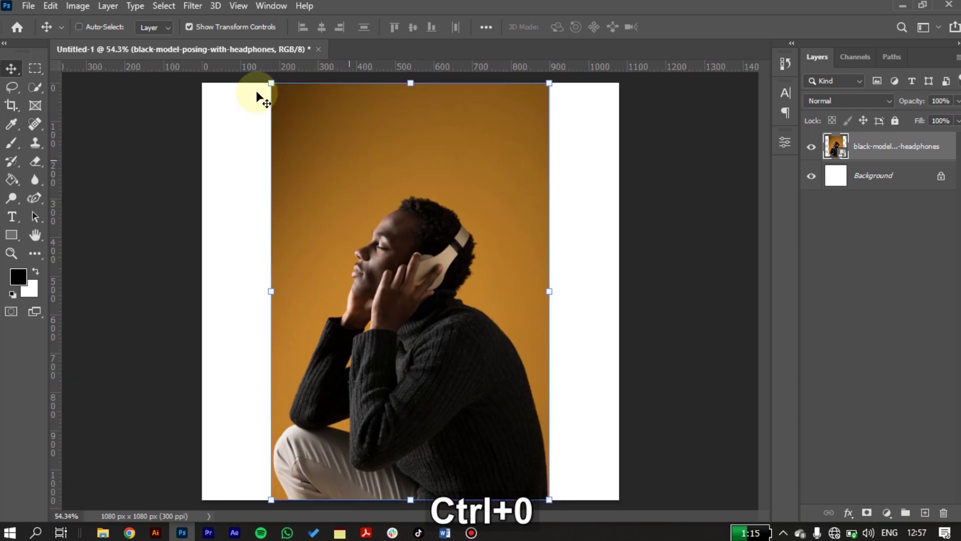
pyautogui.click(29, 6)
pyautogui.click(32, 20)
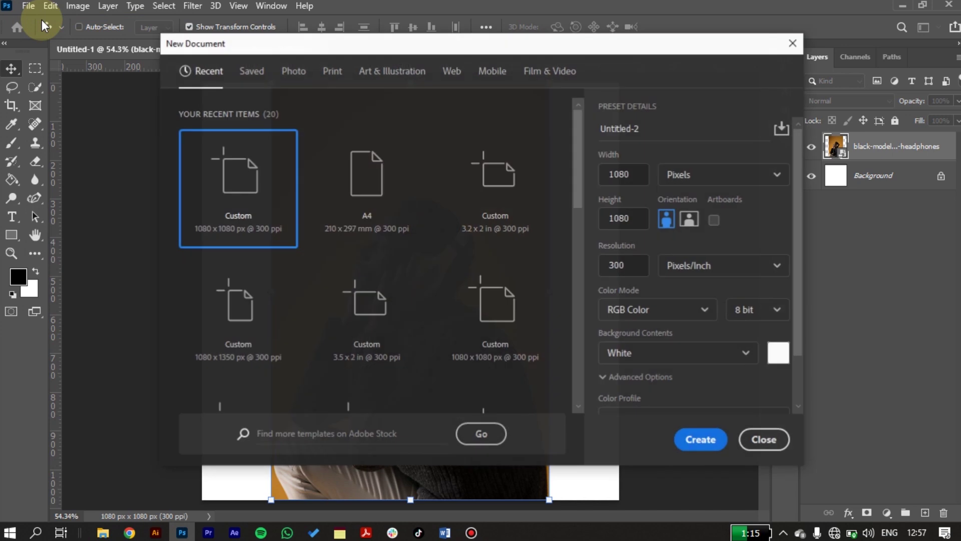
pyautogui.click(646, 271)
pyautogui.click(635, 265)
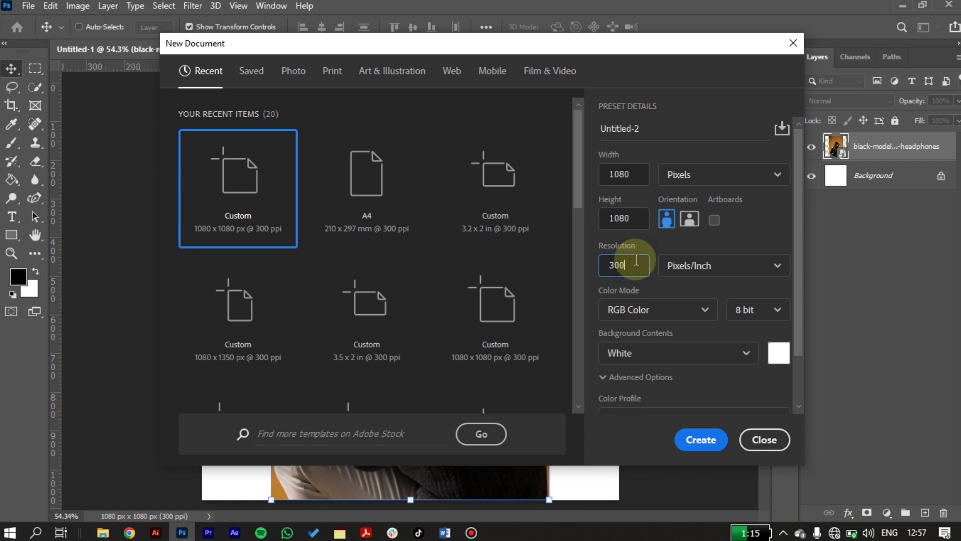
pyautogui.doubleClick(636, 259)
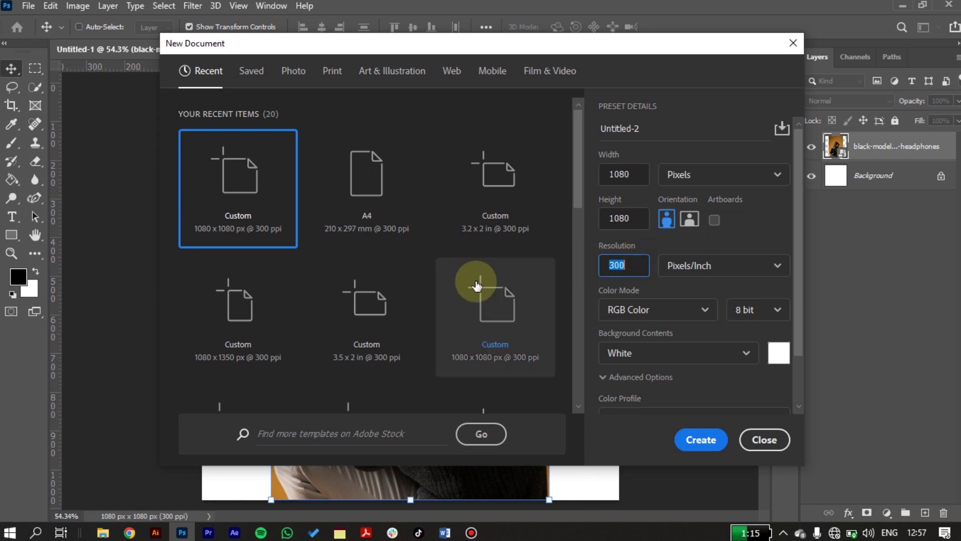
pyautogui.write('72')
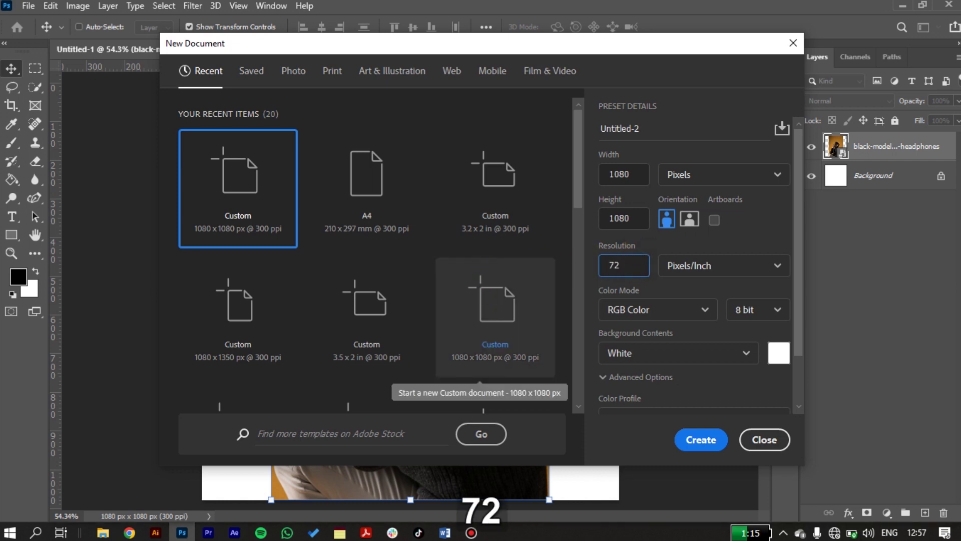
pyautogui.click(680, 441)
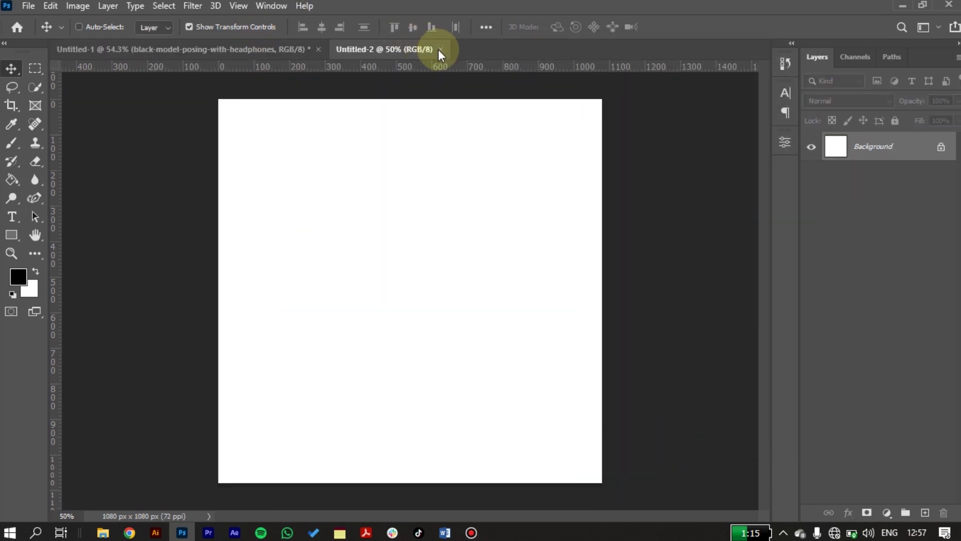
pyautogui.click(440, 49)
# - Start another new document, check its 300 ppi resolution, and view the Color Mode options
pyautogui.click(28, 6)
pyautogui.click(44, 23)
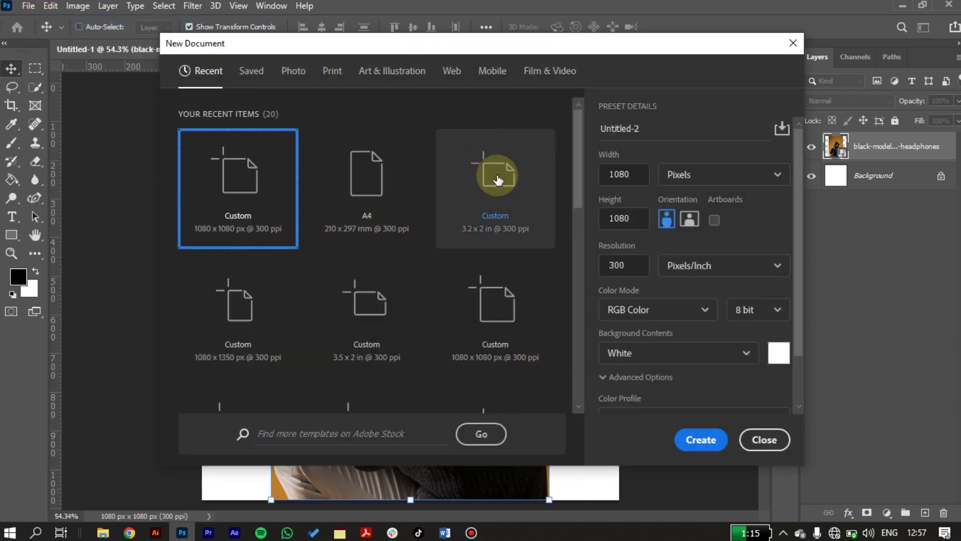
pyautogui.click(640, 259)
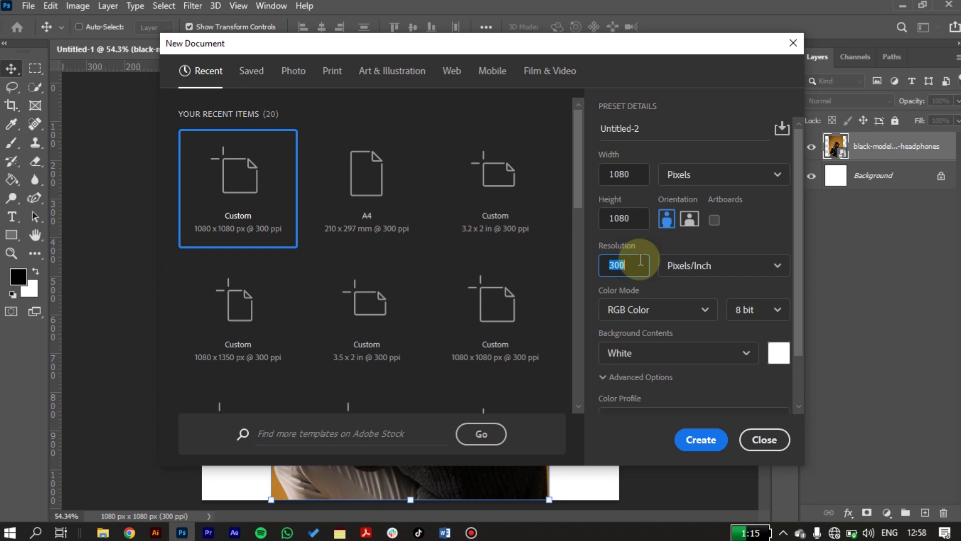
pyautogui.click(662, 304)
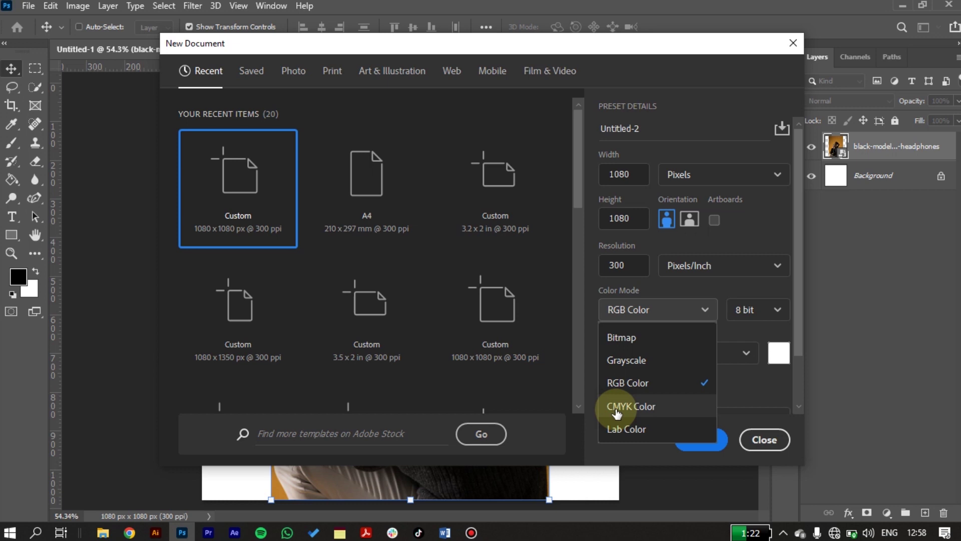
pyautogui.click(681, 283)
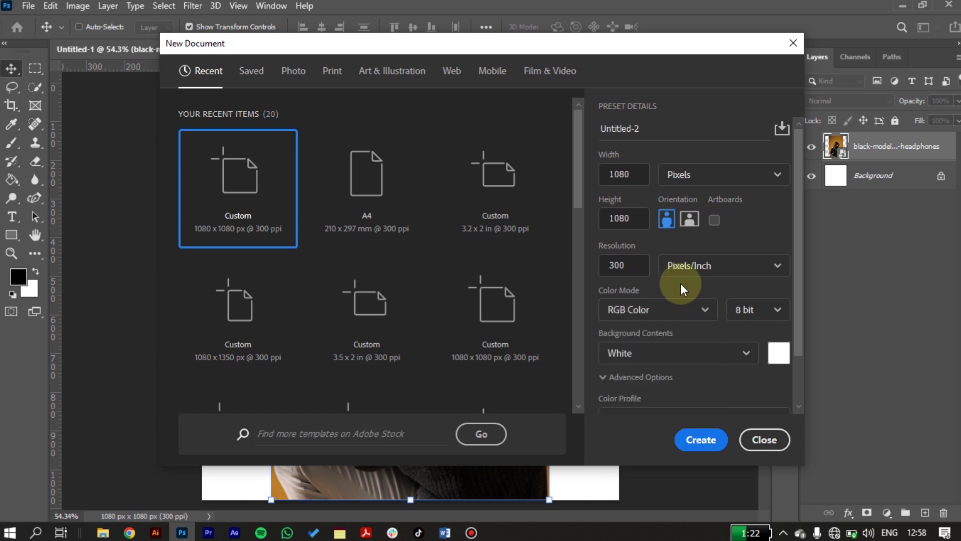
pyautogui.click(683, 309)
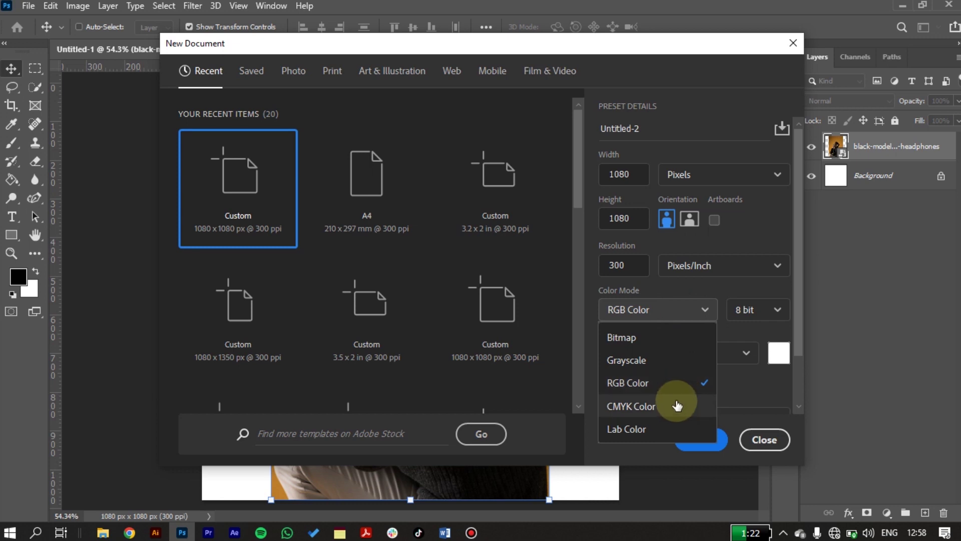
pyautogui.click(678, 295)
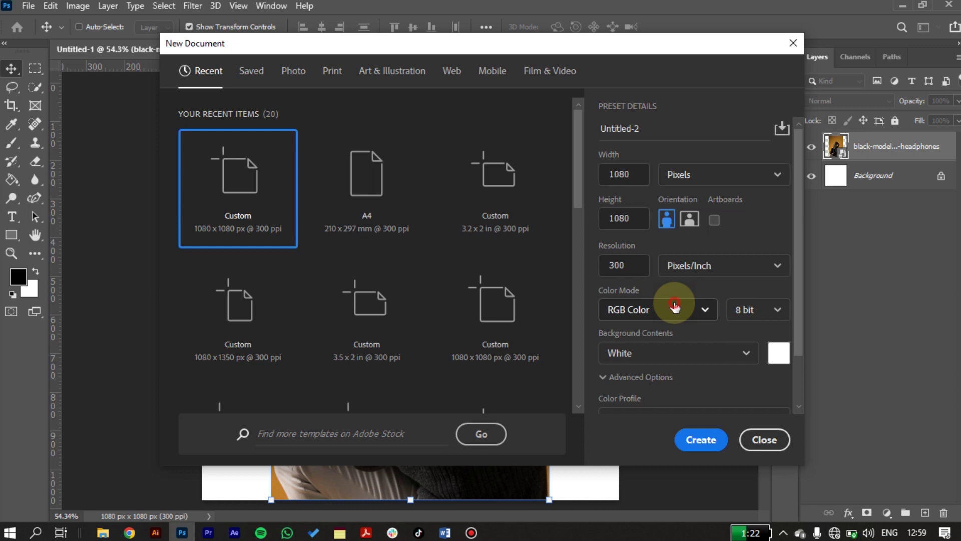
pyautogui.click(675, 306)
pyautogui.click(680, 404)
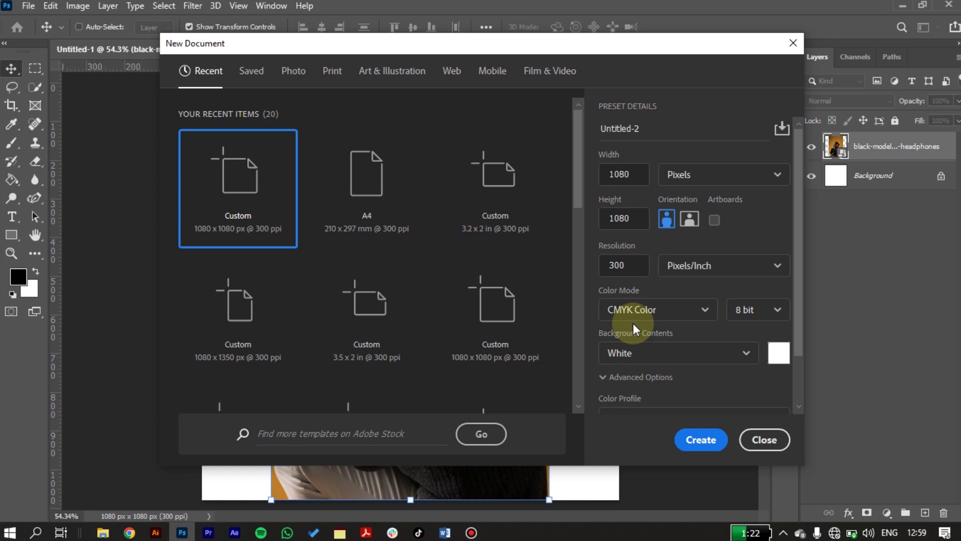
pyautogui.click(637, 310)
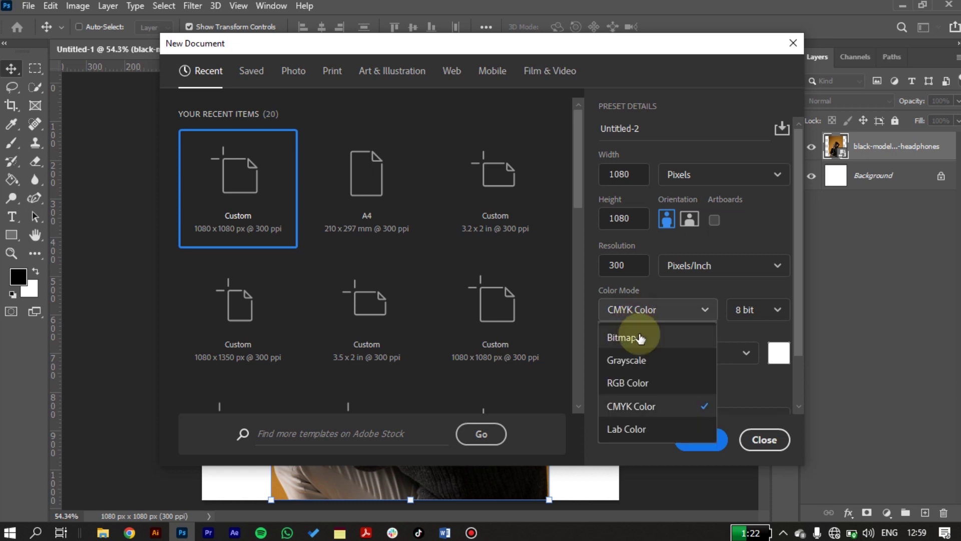
pyautogui.click(646, 383)
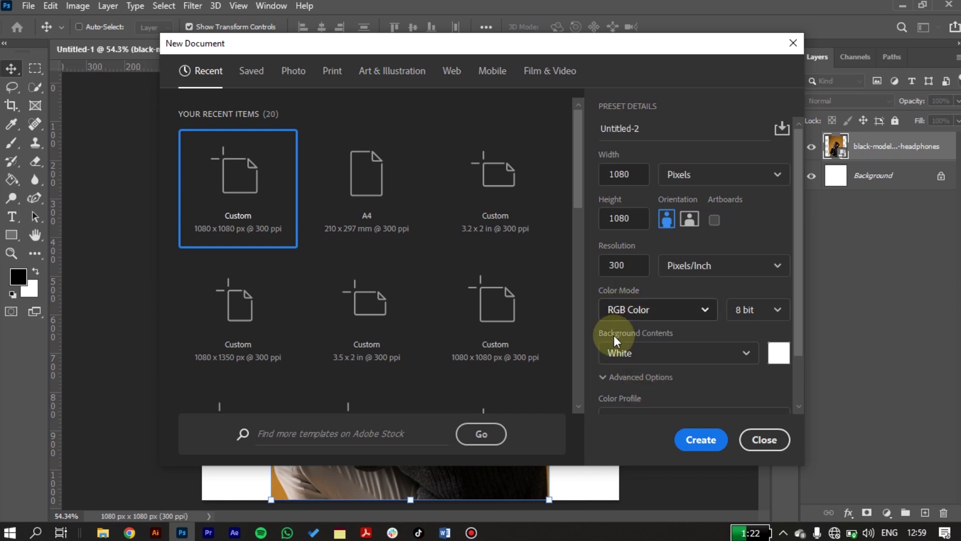
# - Keep the bit depth at 8 bit and review the Background Contents choices
pyautogui.click(784, 312)
pyautogui.click(782, 311)
pyautogui.moveTo(801, 320); pyautogui.dragTo(800, 364)
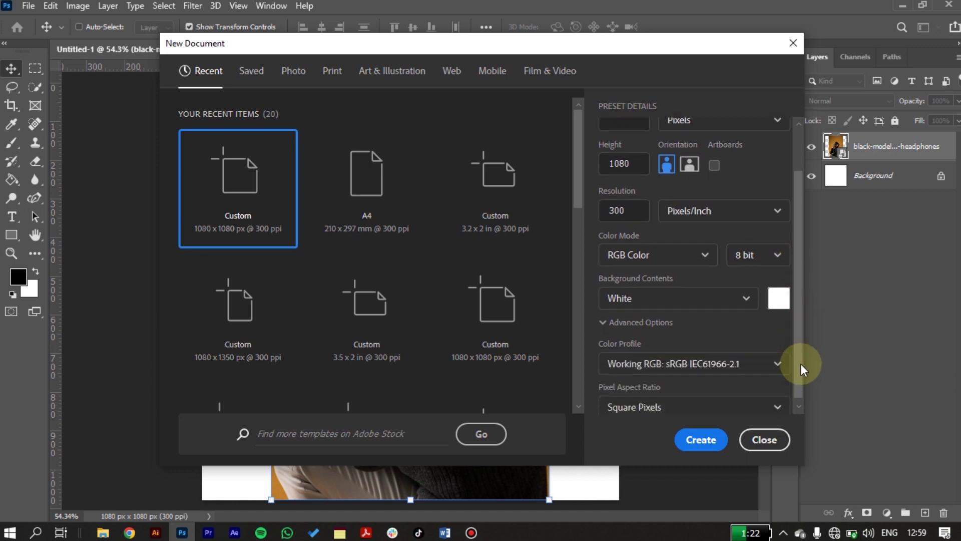
pyautogui.click(736, 294)
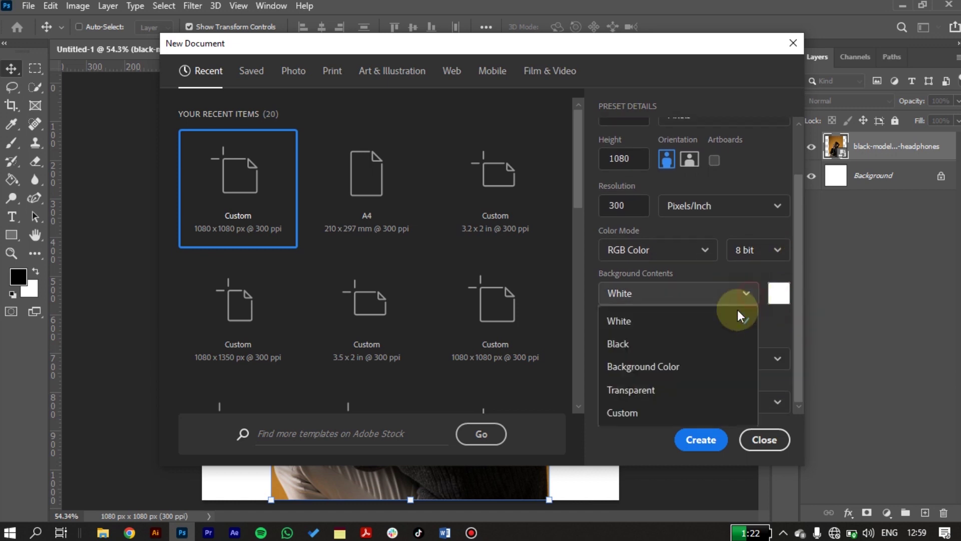
pyautogui.click(682, 326)
# - Create a Black-background 1080×1080 document, close it, and start another new document
pyautogui.click(685, 300)
pyautogui.click(682, 344)
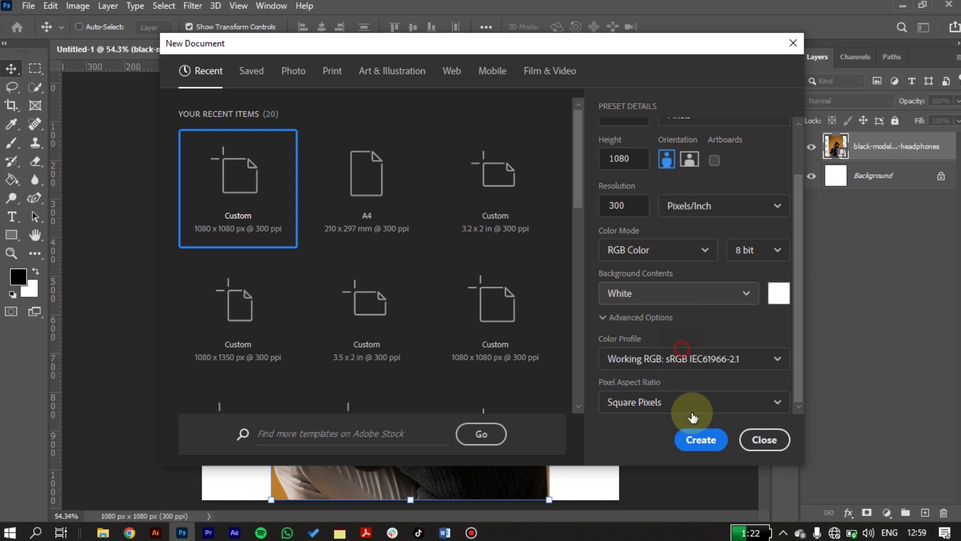
pyautogui.click(700, 439)
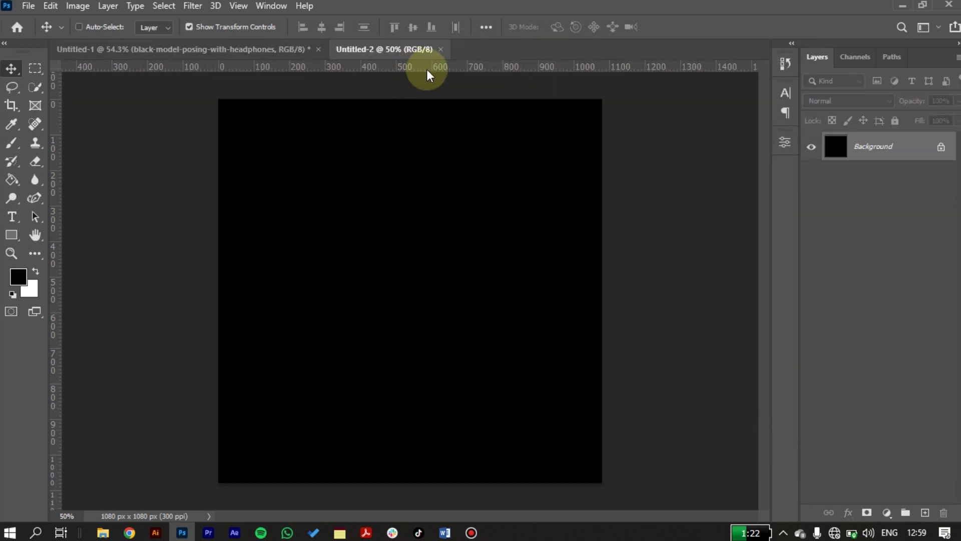
pyautogui.click(441, 49)
pyautogui.click(28, 5)
pyautogui.click(37, 18)
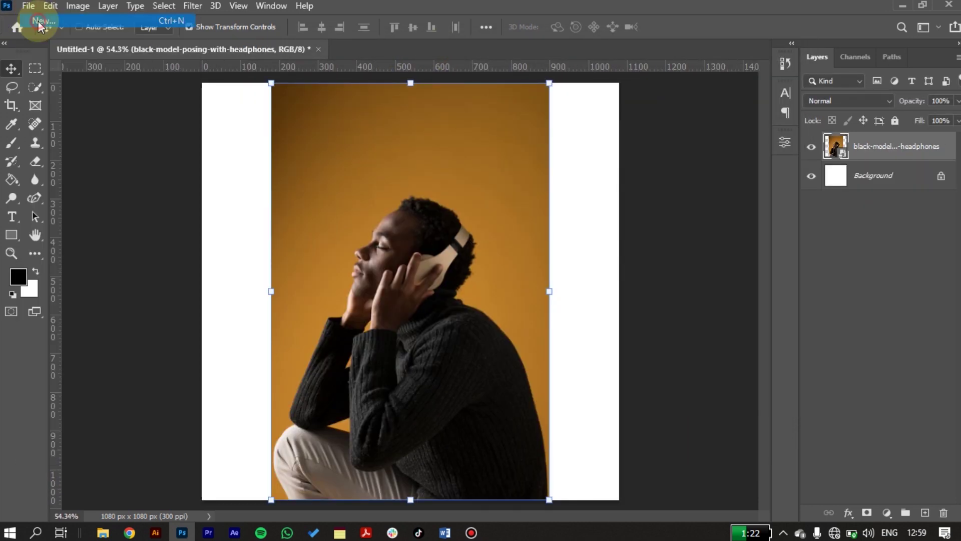
# - Set the new document's background to White, keeping 1080×1080 Pixels at 300 Pixels/Inch
pyautogui.click(659, 351)
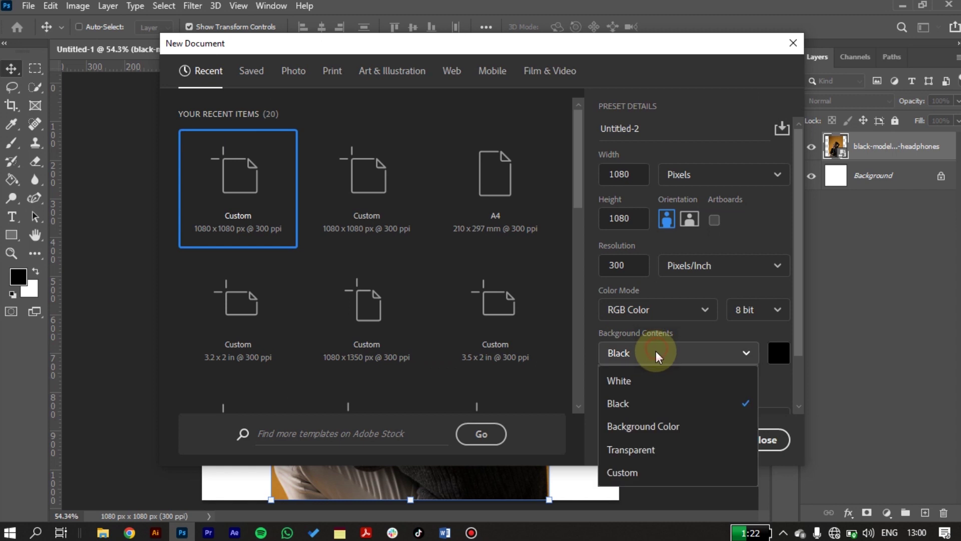
pyautogui.click(651, 379)
pyautogui.scroll(-3, 798, 332)
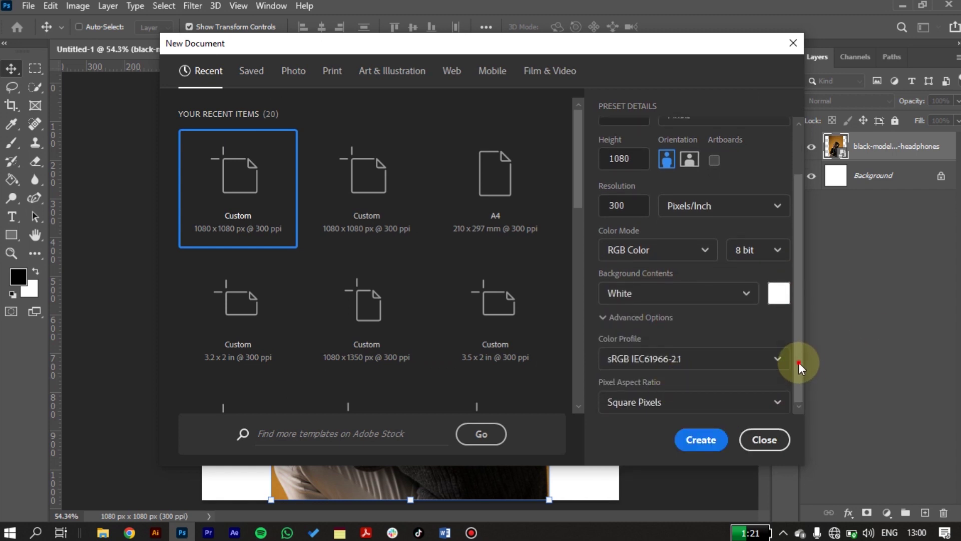
pyautogui.scroll(2, 799, 362)
pyautogui.click(611, 174)
pyautogui.click(633, 218)
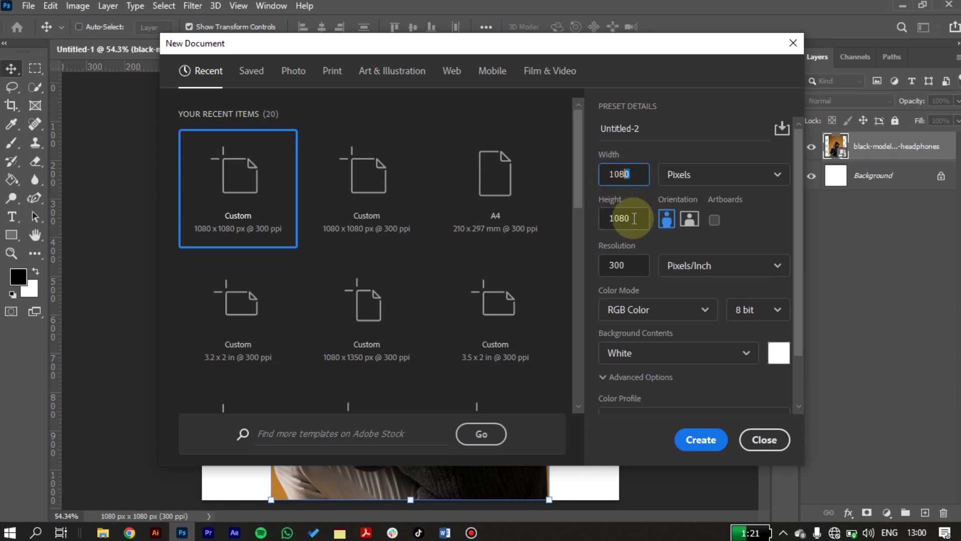
pyautogui.click(714, 174)
pyautogui.click(714, 175)
pyautogui.click(621, 265)
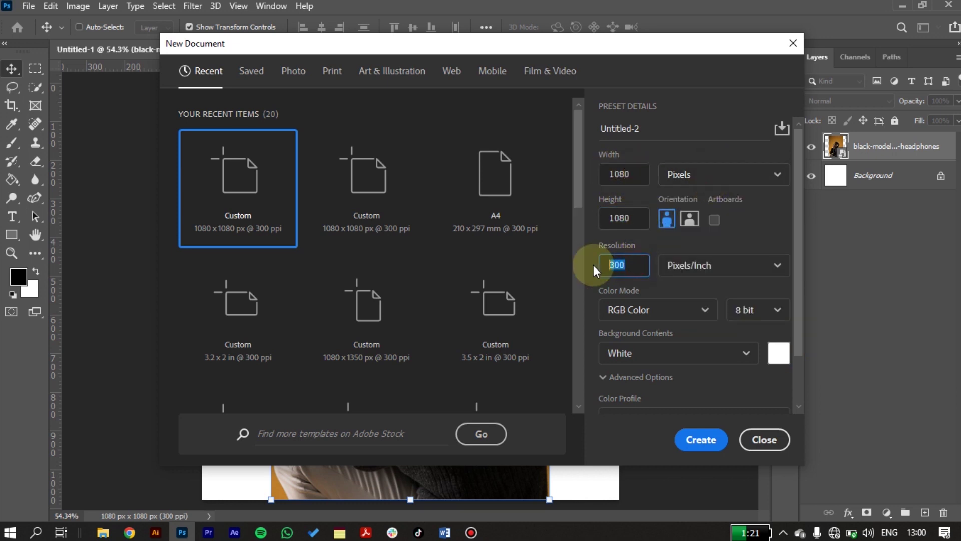
pyautogui.click(692, 267)
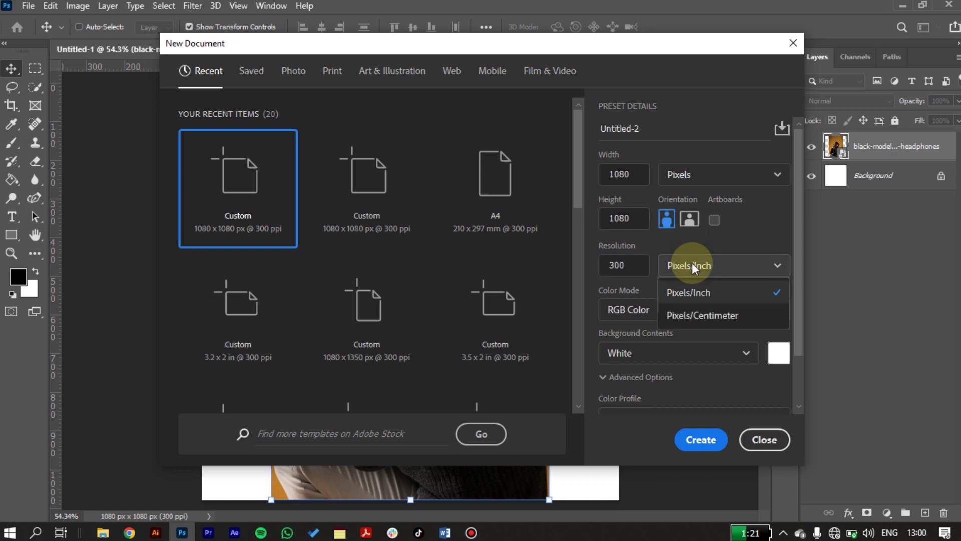
pyautogui.click(692, 266)
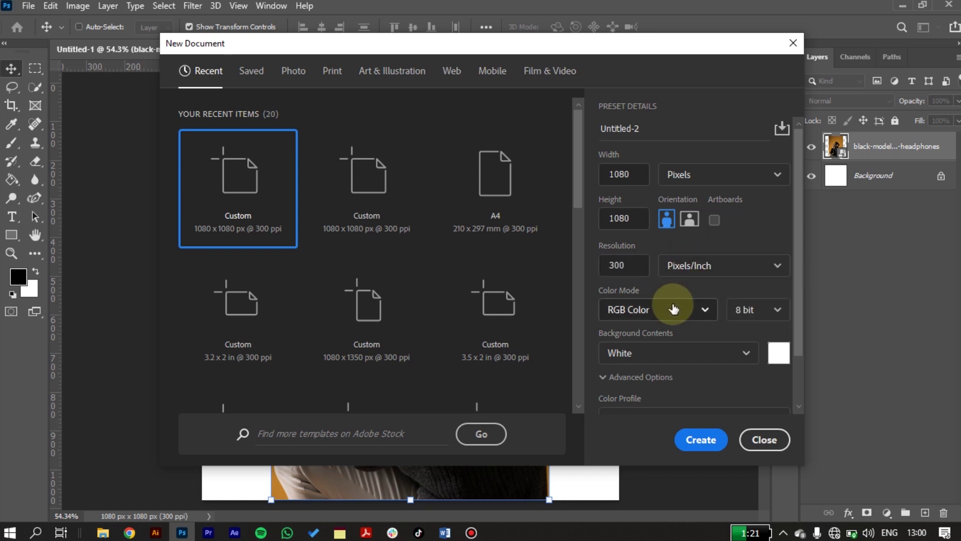
# - Create a blank A4 document and float it in its own window
pyautogui.click(472, 160)
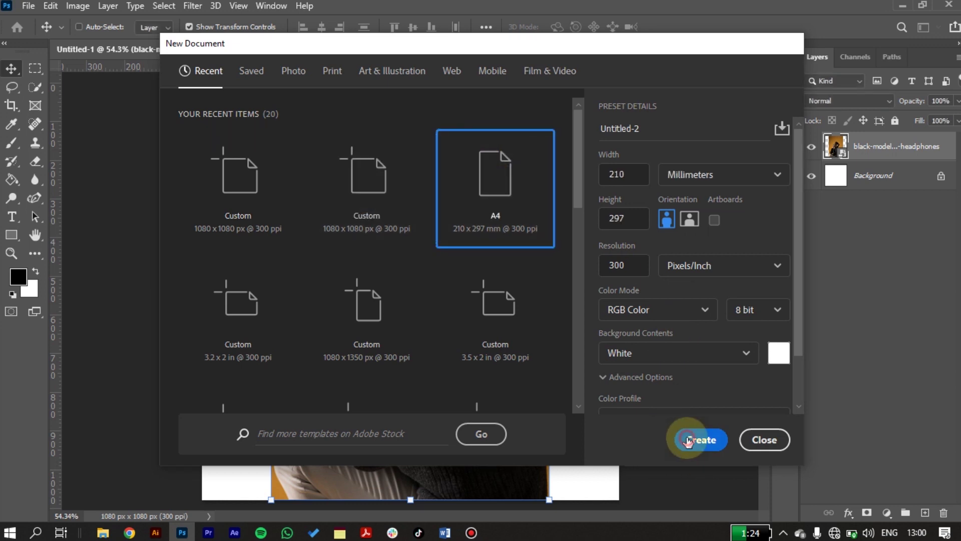
pyautogui.click(688, 440)
pyautogui.moveTo(445, 49); pyautogui.dragTo(12, 40)
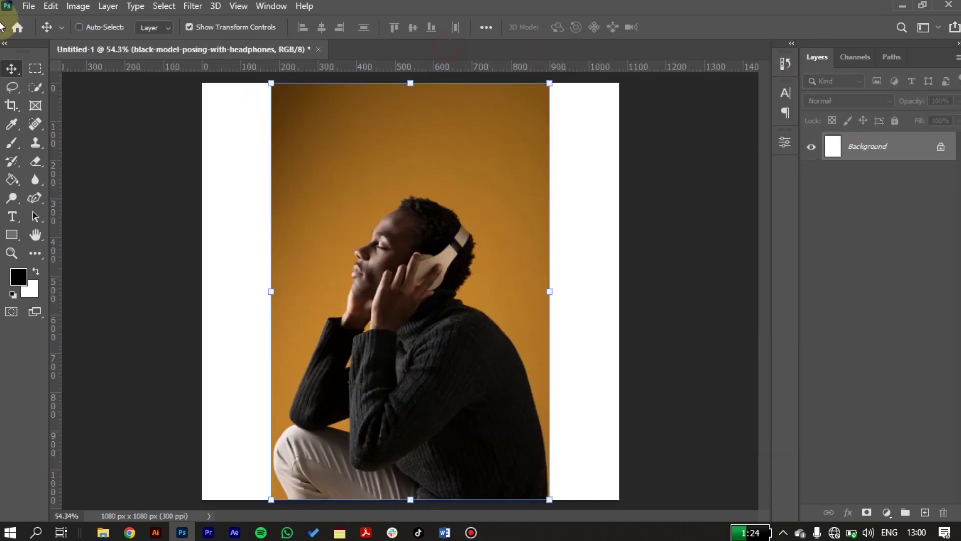
# - Create another A4 document in landscape orientation, 297 x 210 mm at 300 ppi
pyautogui.click(28, 6)
pyautogui.click(36, 22)
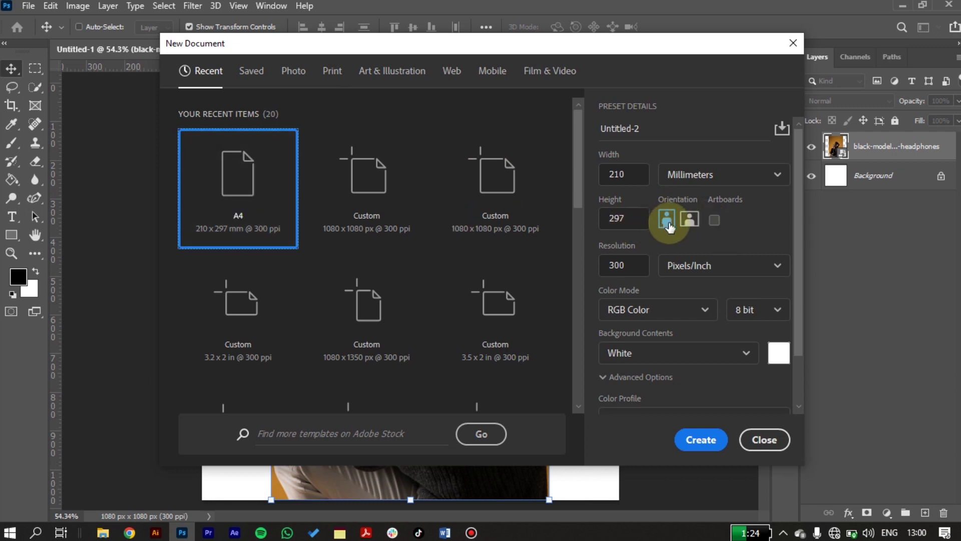
pyautogui.click(689, 220)
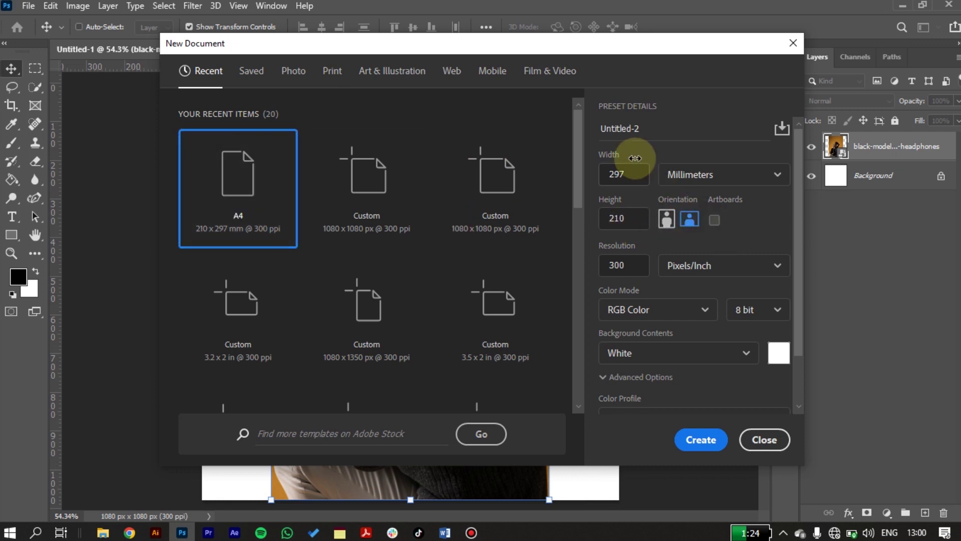
pyautogui.click(701, 440)
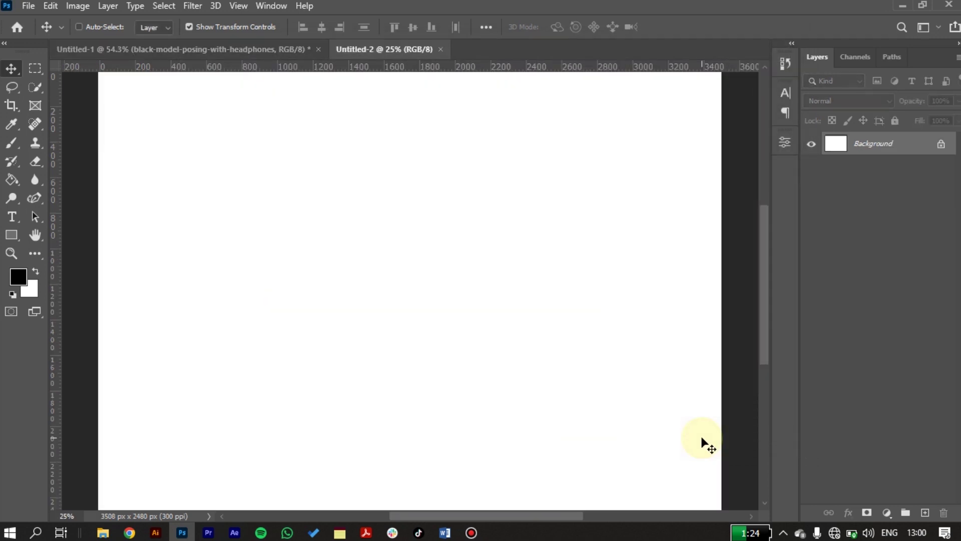
# - Zoom out, then try the Photography and Painting workspaces
pyautogui.hotkey('ctrl', '-')
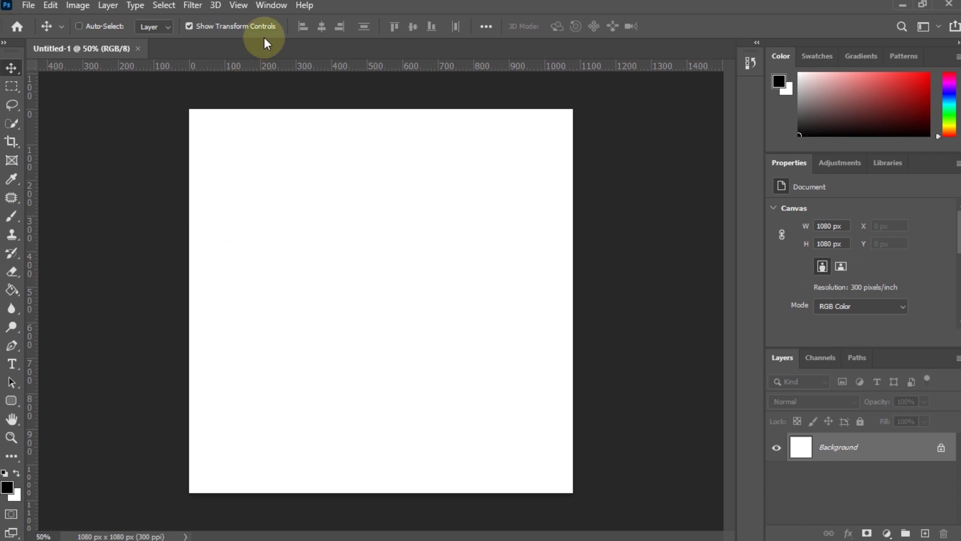
pyautogui.click(273, 6)
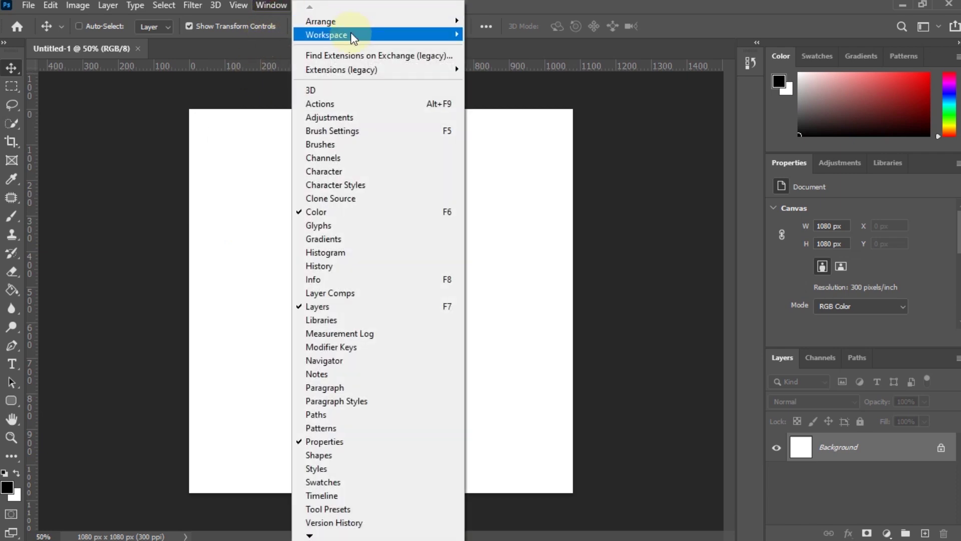
pyautogui.moveTo(354, 35)
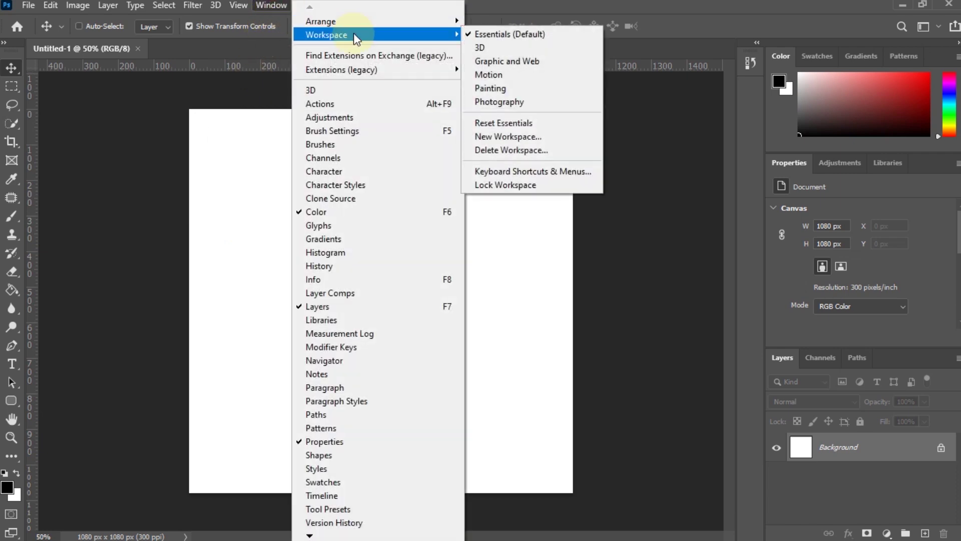
pyautogui.click(508, 103)
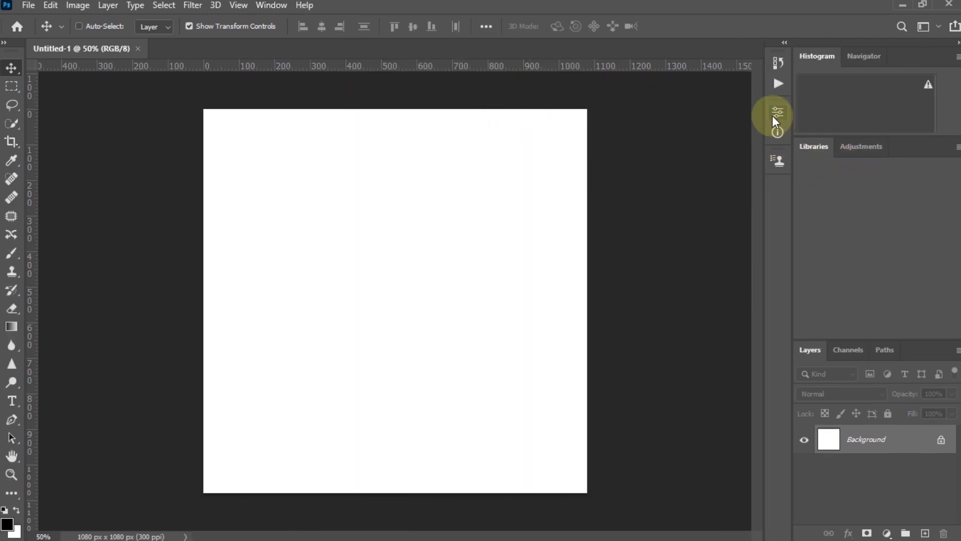
pyautogui.click(276, 5)
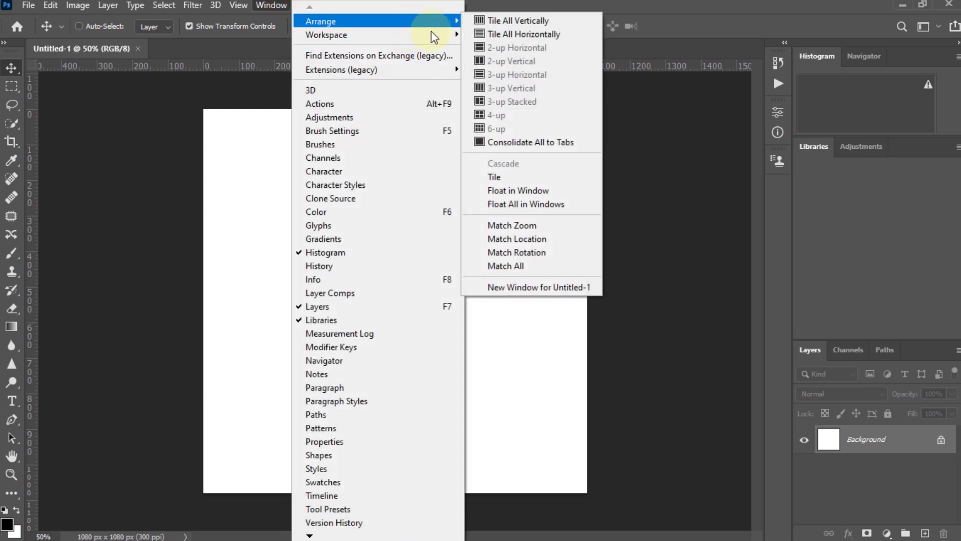
pyautogui.moveTo(365, 35)
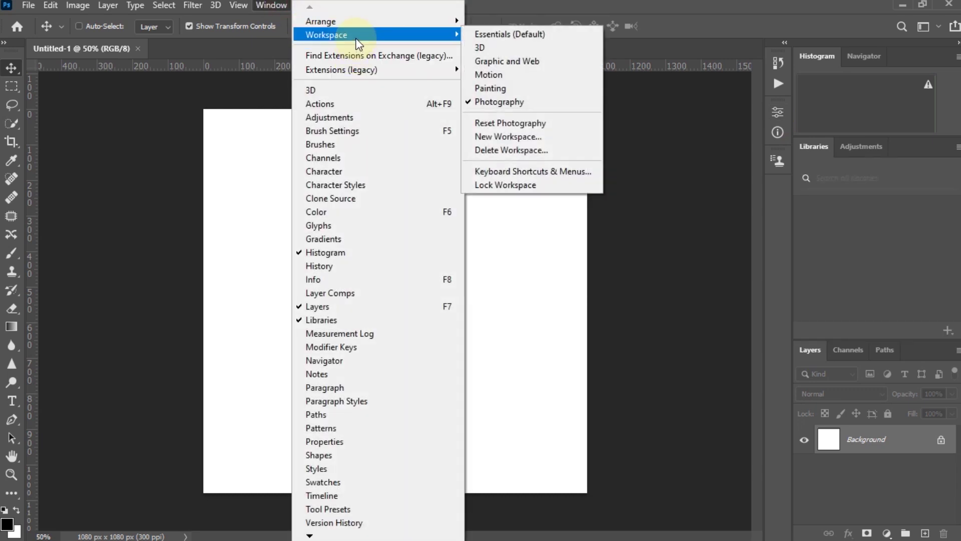
pyautogui.click(509, 91)
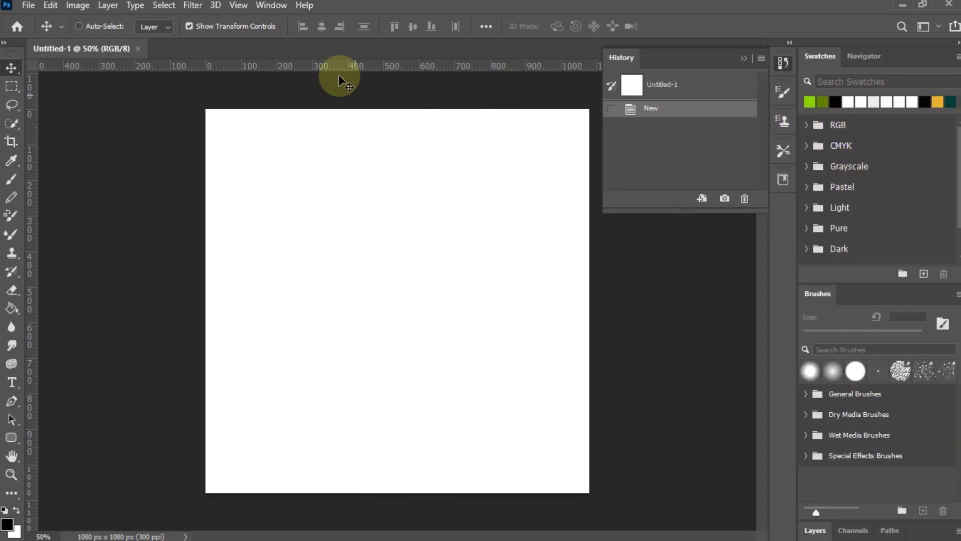
# - Switch to the Essentials workspace and leave the workspace menu unchanged
pyautogui.click(270, 5)
pyautogui.moveTo(370, 44)
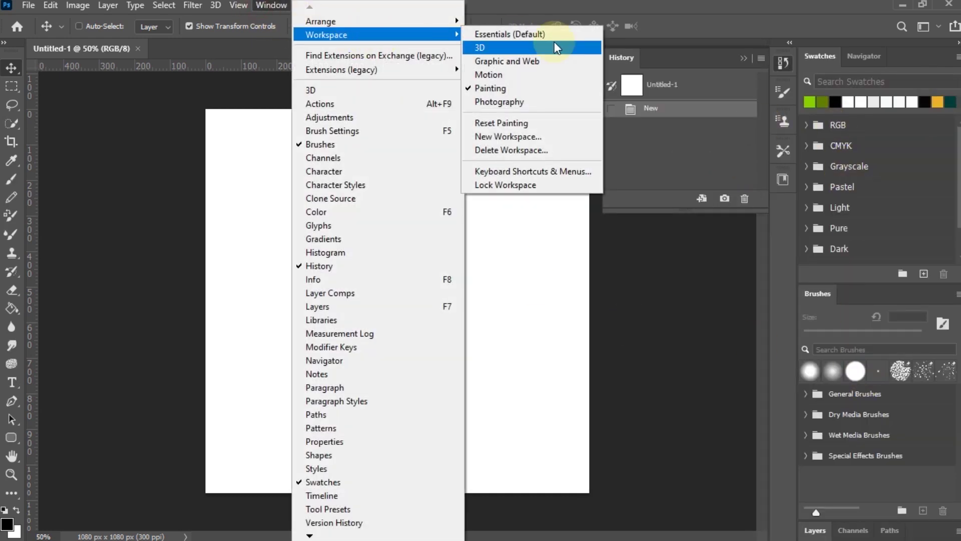
pyautogui.click(552, 29)
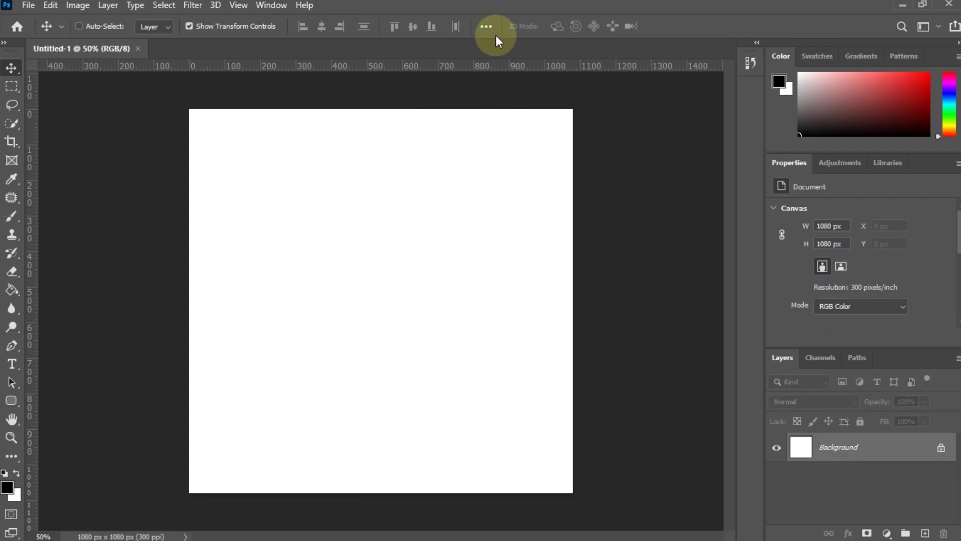
pyautogui.click(265, 6)
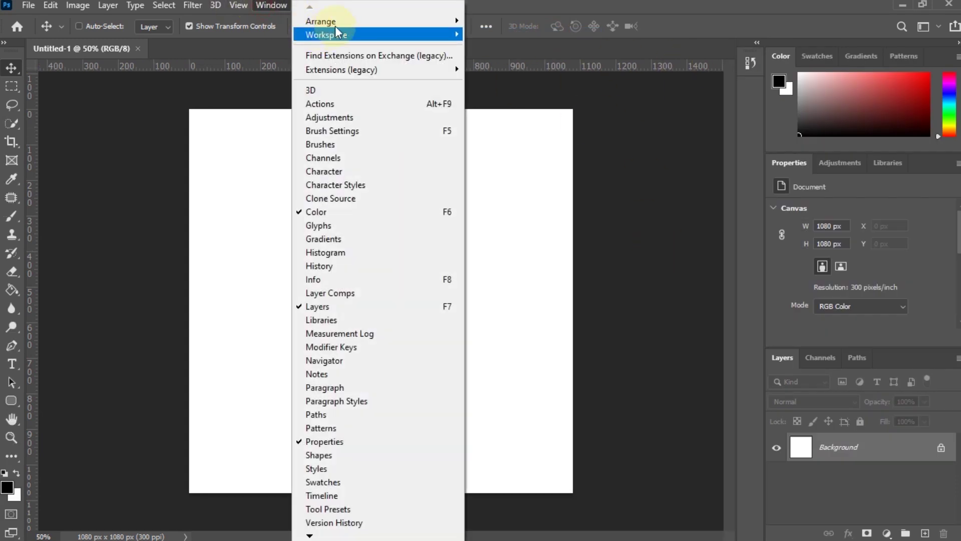
pyautogui.moveTo(348, 41)
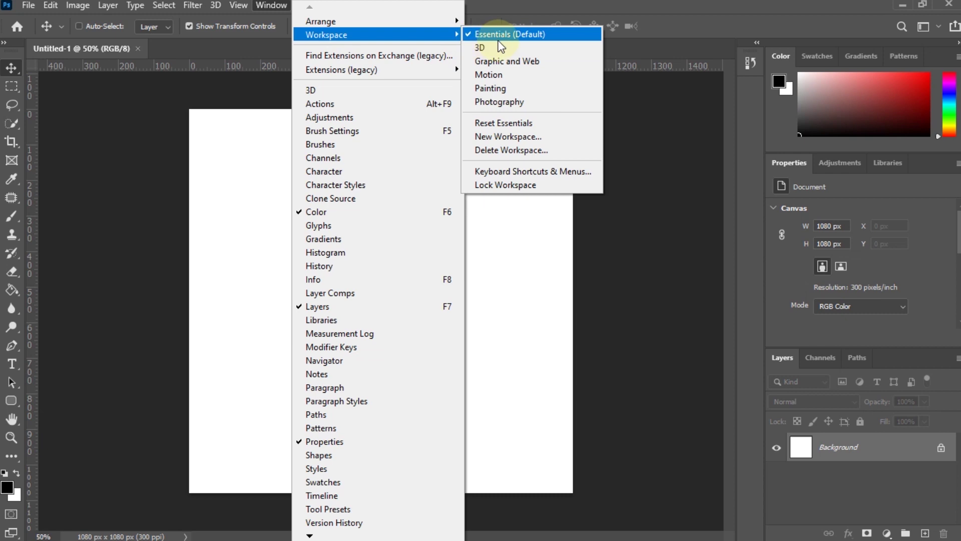
pyautogui.click(609, 10)
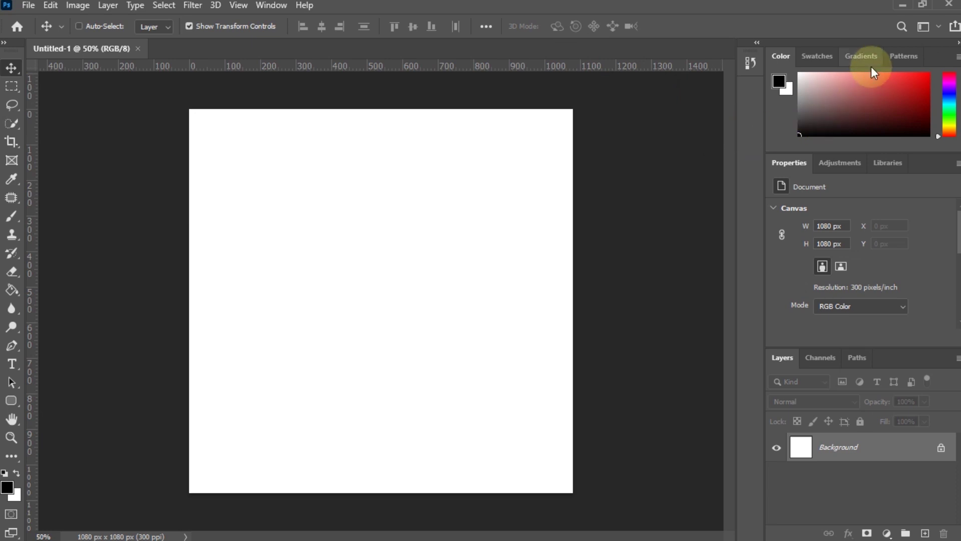
# - Close the Color, Swatches, Gradients and Patterns panel group
pyautogui.rightClick(934, 55)
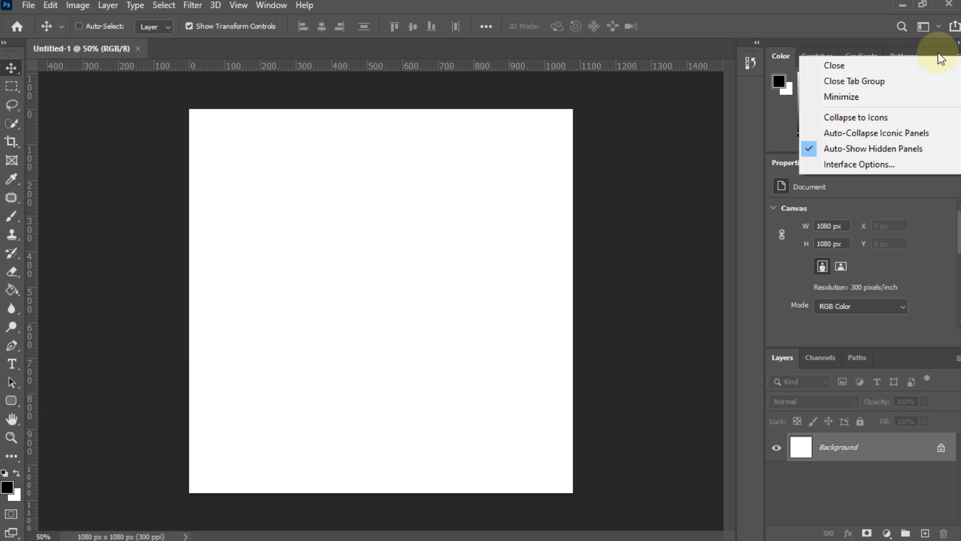
pyautogui.press('Escape')
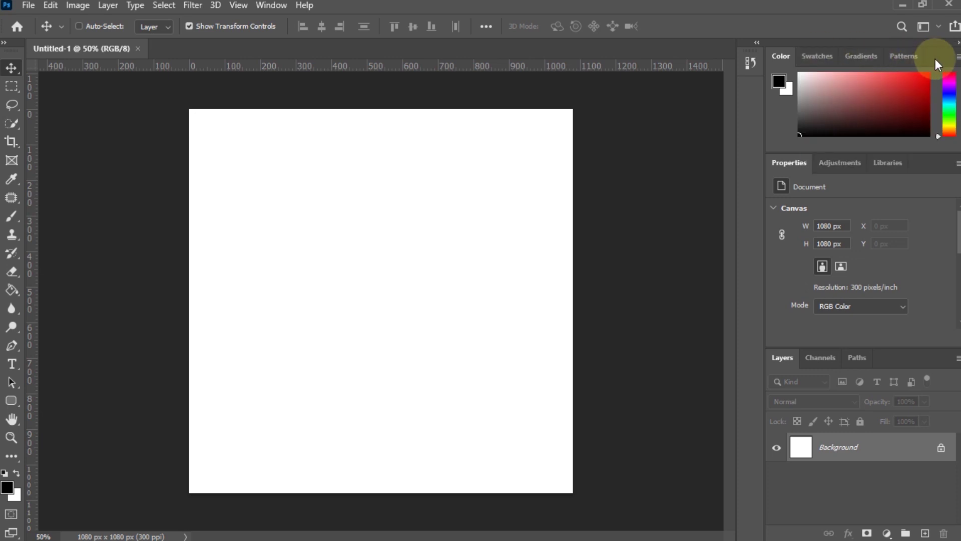
pyautogui.rightClick(935, 59)
pyautogui.click(925, 82)
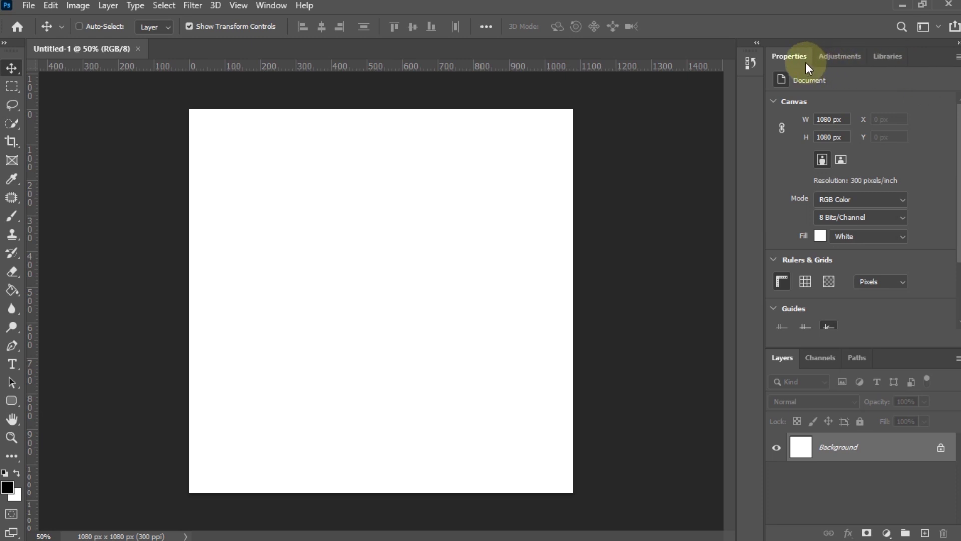
# - Close the Properties, Adjustments and Libraries group, then return to the Layers panel
pyautogui.moveTo(795, 56)
pyautogui.mouseDown()
pyautogui.moveTo(781, 79)
pyautogui.moveTo(788, 56)
pyautogui.mouseUp()
pyautogui.moveTo(868, 58); pyautogui.dragTo(753, 92)
pyautogui.rightClick(891, 58)
pyautogui.click(902, 88)
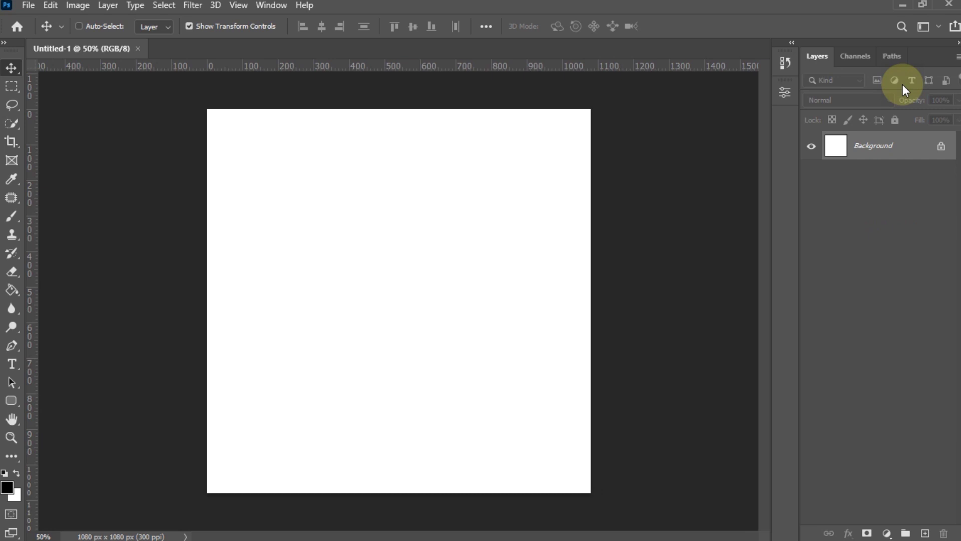
pyautogui.click(857, 57)
pyautogui.click(893, 56)
pyautogui.click(818, 56)
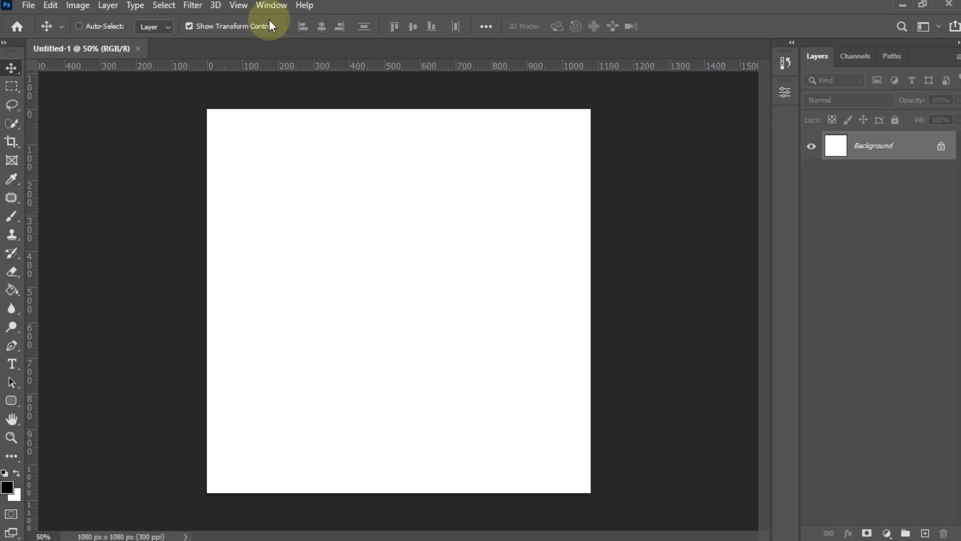
# - Open the Character panel from Type > Panels and collapse it to a dock icon
pyautogui.click(137, 9)
pyautogui.moveTo(156, 36)
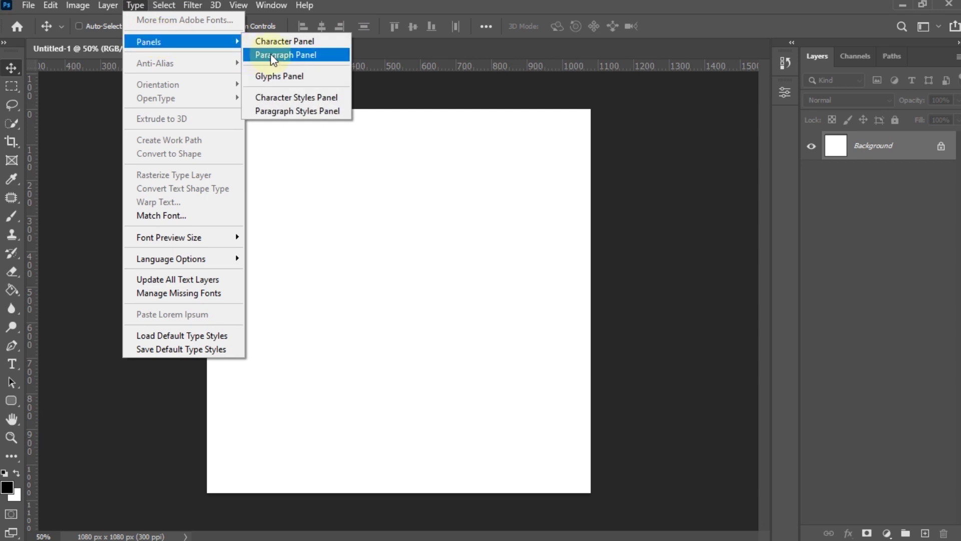
pyautogui.click(280, 44)
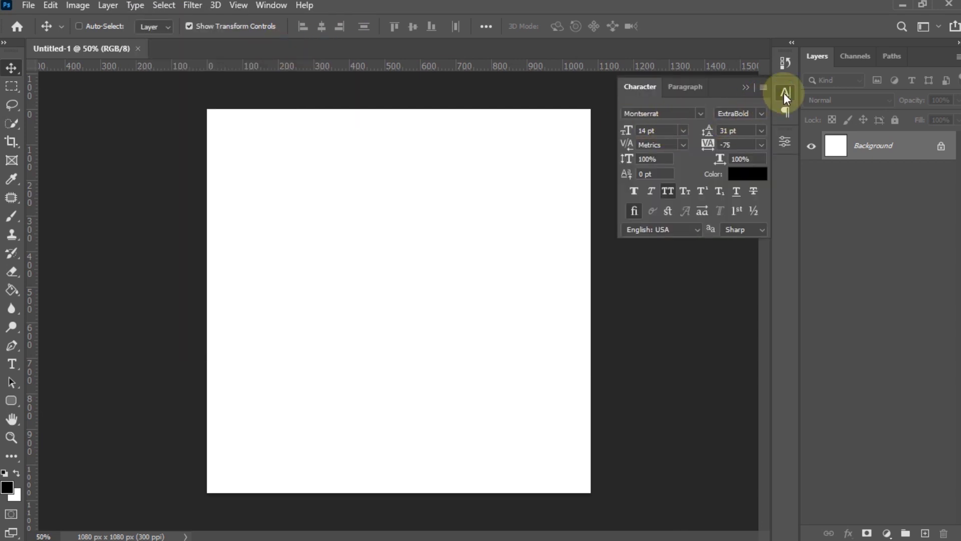
pyautogui.click(269, 28)
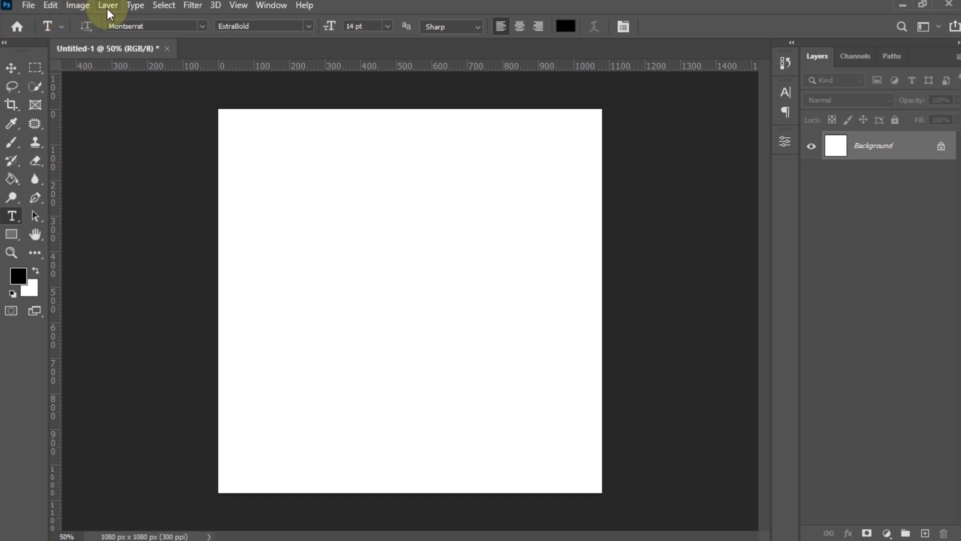
pyautogui.click(31, 6)
pyautogui.click(44, 5)
pyautogui.click(45, 5)
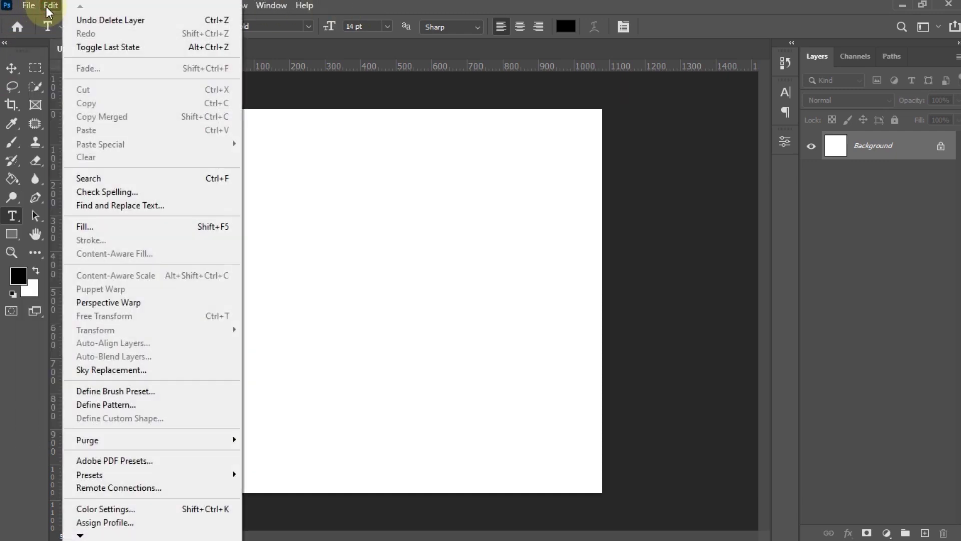
pyautogui.click(47, 6)
pyautogui.click(78, 6)
pyautogui.click(106, 6)
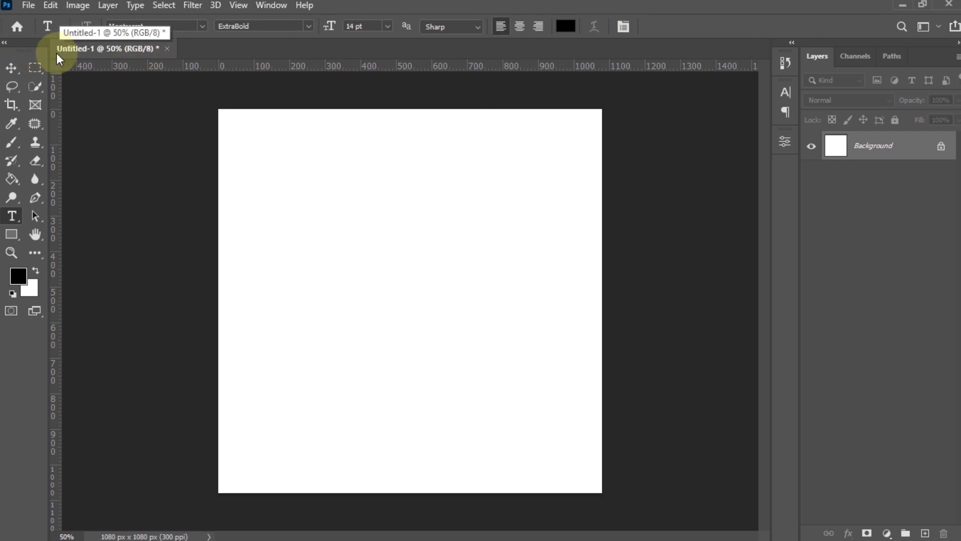
pyautogui.click(14, 68)
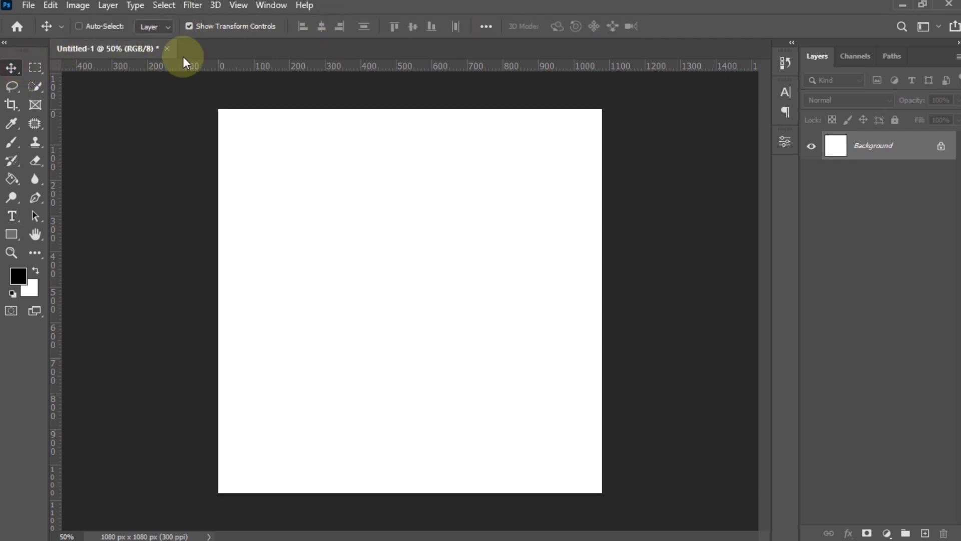
pyautogui.click(35, 67)
pyautogui.click(34, 86)
pyautogui.click(12, 88)
pyautogui.click(12, 109)
pyautogui.click(35, 106)
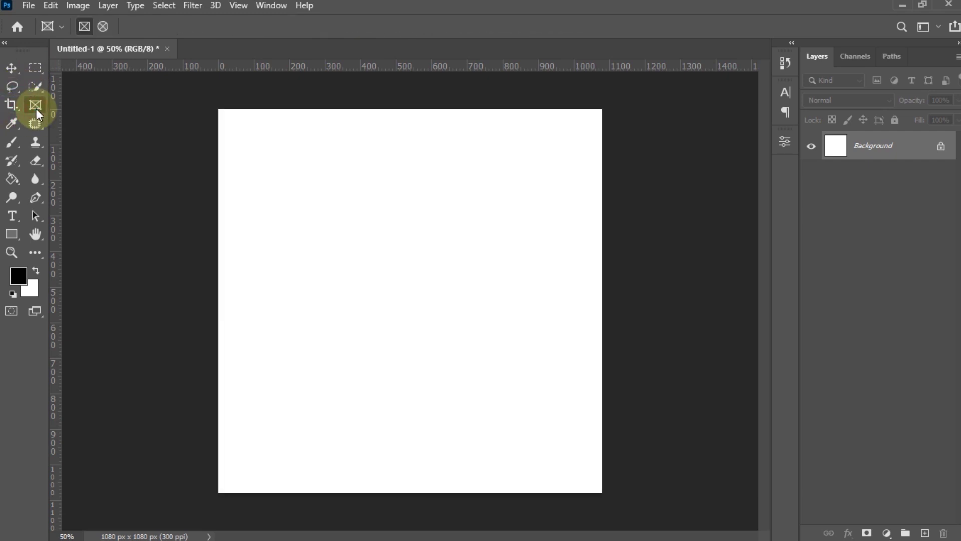
pyautogui.click(6, 44)
pyautogui.click(7, 45)
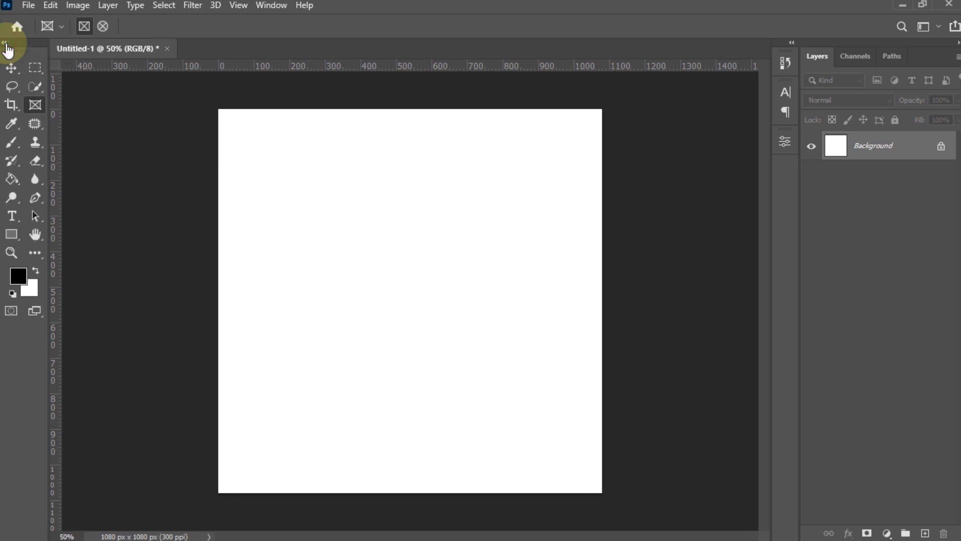
pyautogui.click(11, 124)
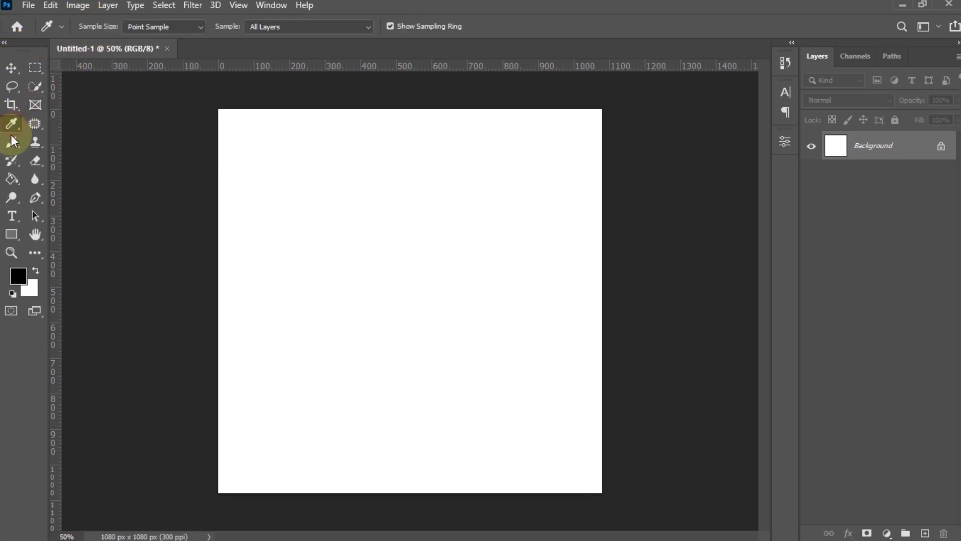
pyautogui.click(14, 145)
pyautogui.click(36, 143)
pyautogui.click(34, 162)
pyautogui.click(10, 197)
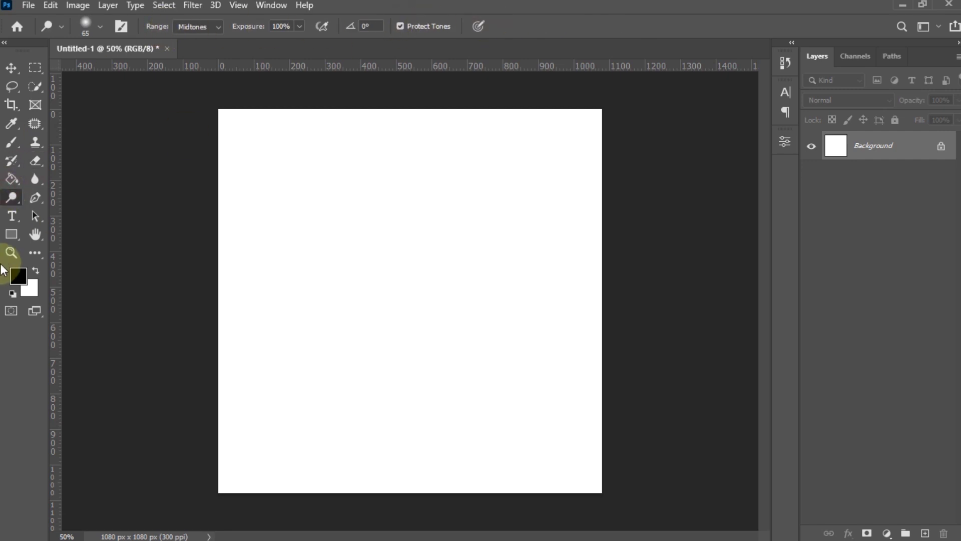
pyautogui.click(11, 234)
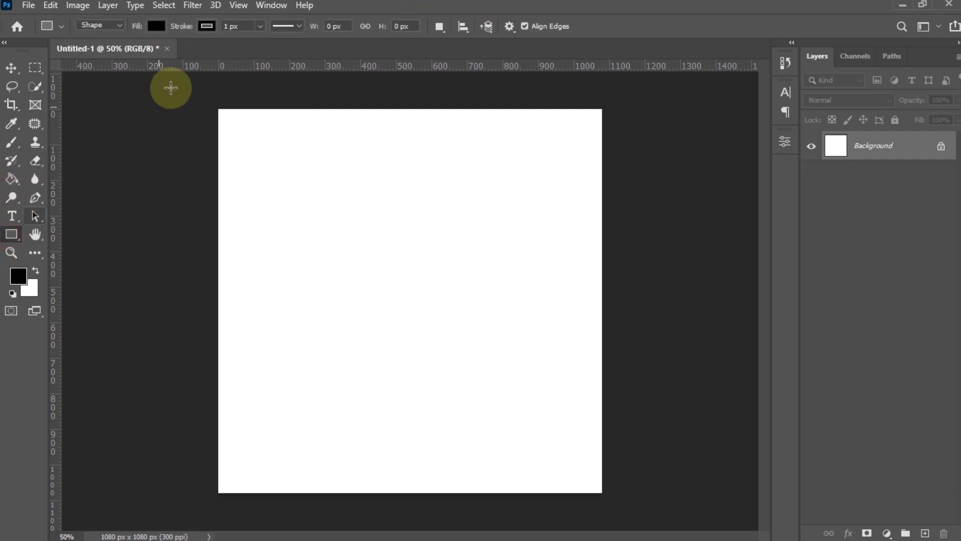
pyautogui.click(9, 69)
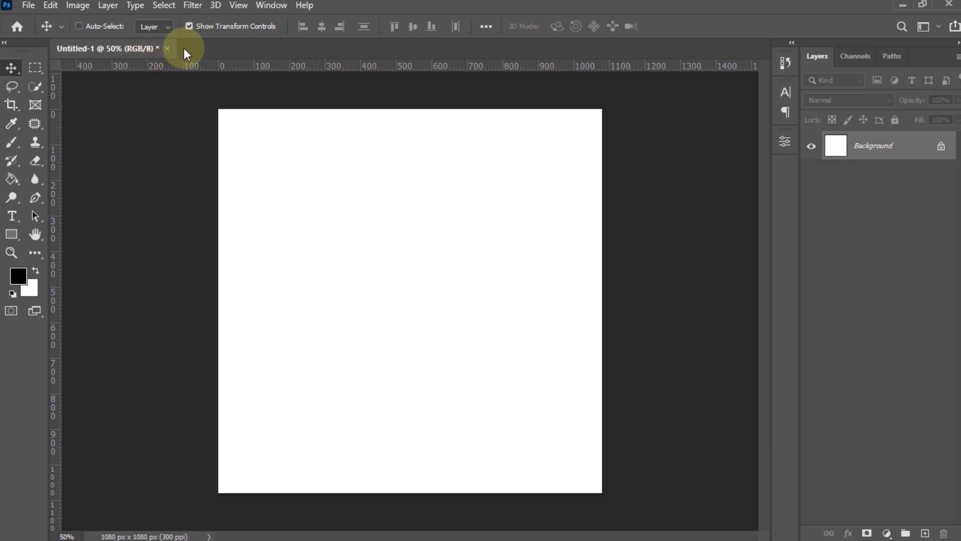
pyautogui.click(27, 7)
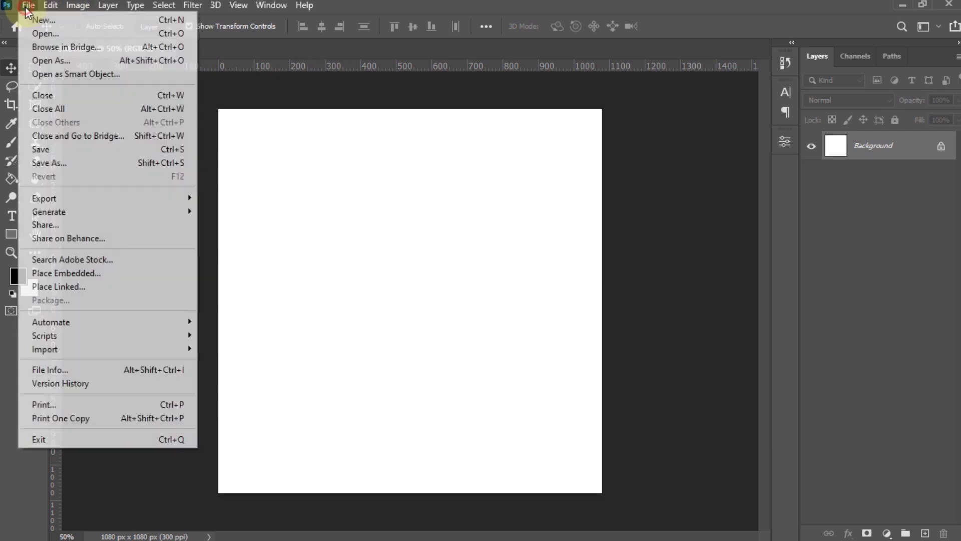
pyautogui.click(146, 33)
pyautogui.hotkey('ctrl', 'n')
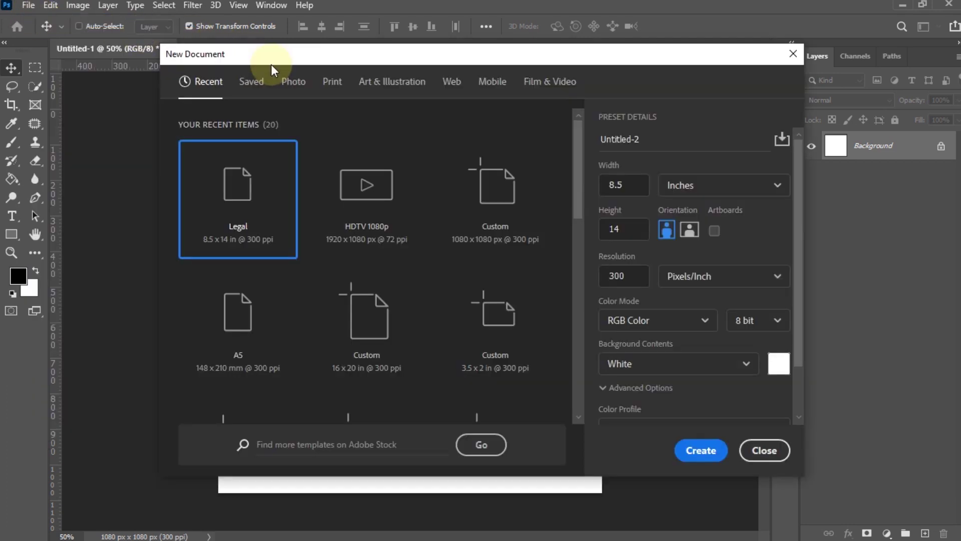
pyautogui.doubleClick(375, 218)
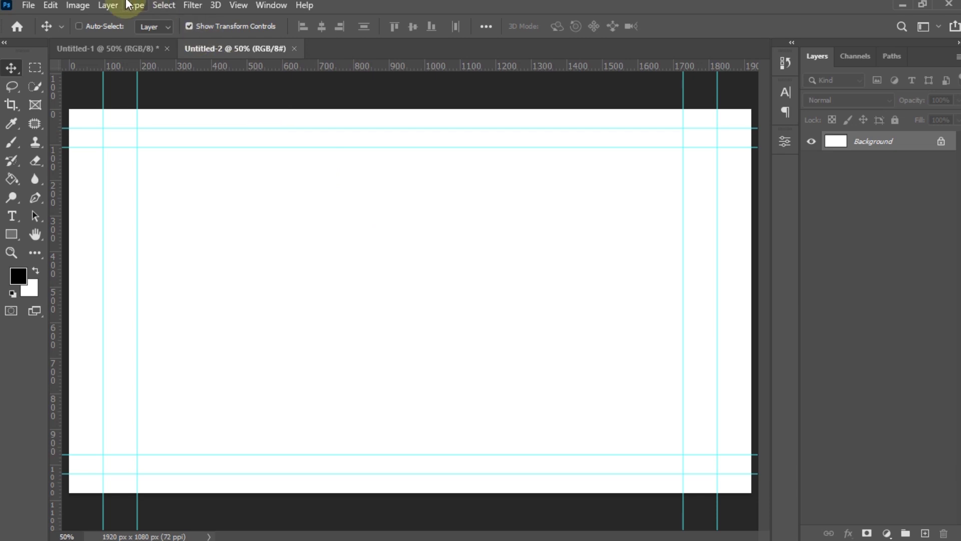
pyautogui.click(27, 6)
pyautogui.click(75, 26)
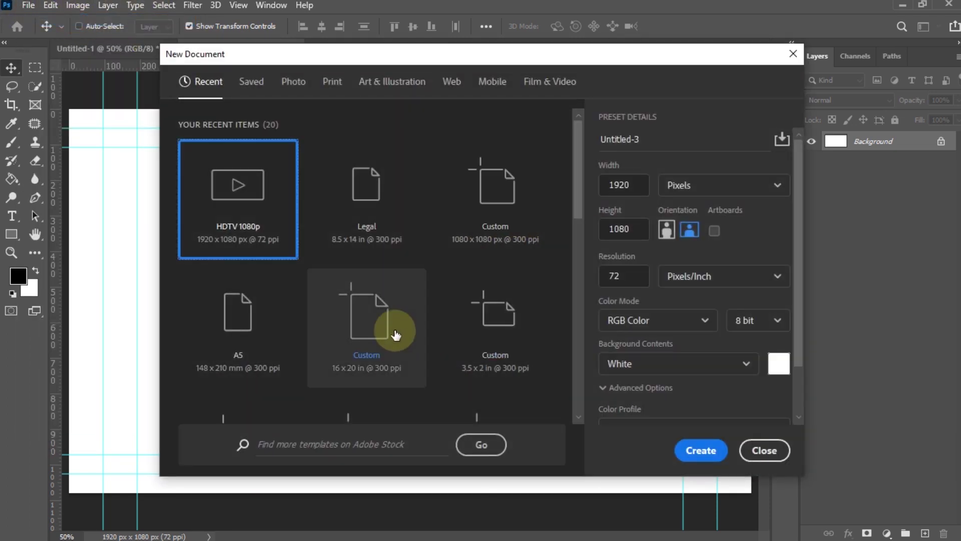
pyautogui.doubleClick(396, 335)
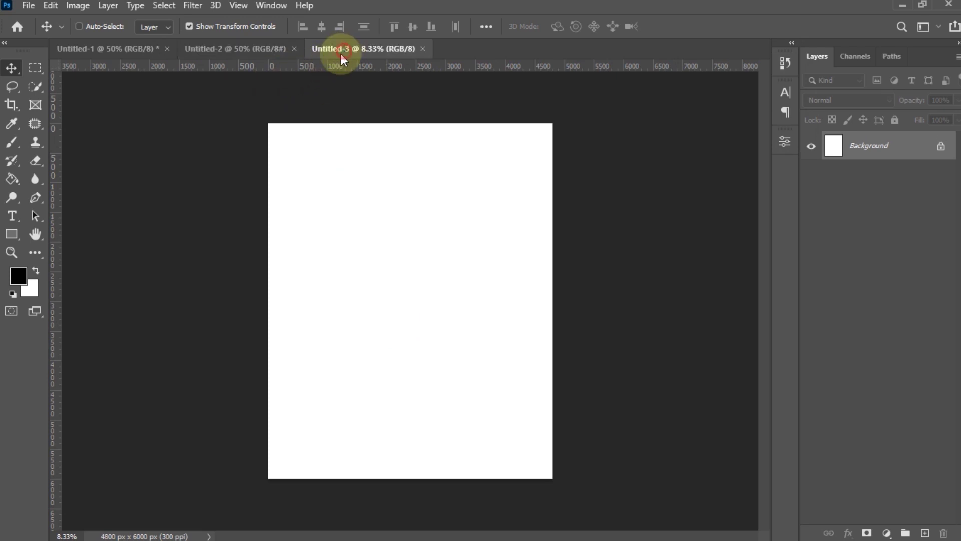
pyautogui.click(153, 53)
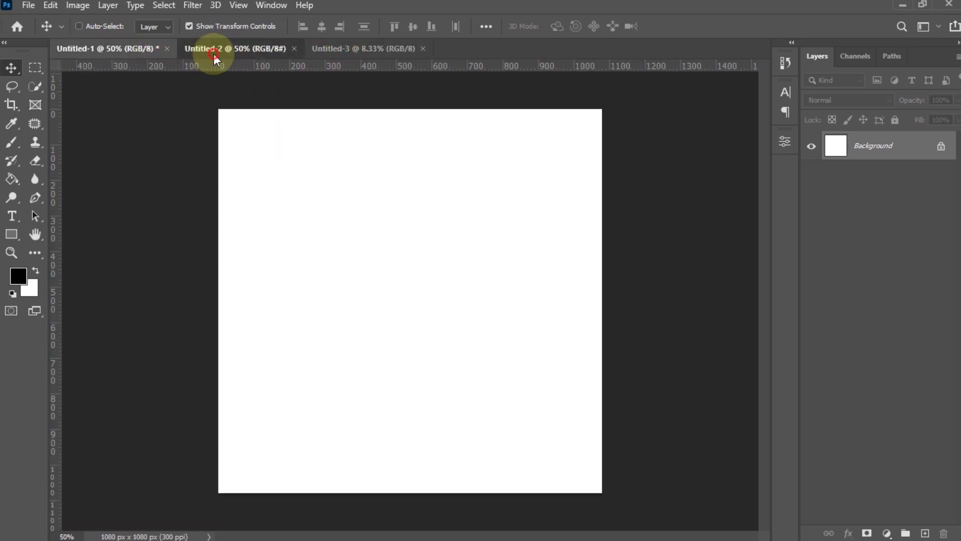
pyautogui.click(214, 53)
pyautogui.click(343, 50)
pyautogui.click(256, 54)
pyautogui.click(162, 50)
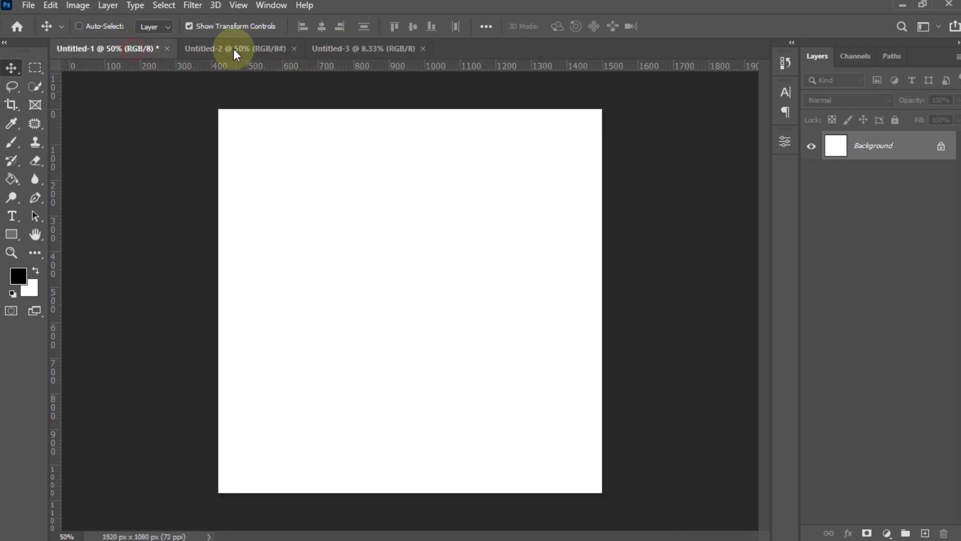
pyautogui.click(234, 50)
pyautogui.click(316, 50)
pyautogui.click(260, 50)
pyautogui.click(142, 46)
pyautogui.click(227, 48)
pyautogui.click(356, 50)
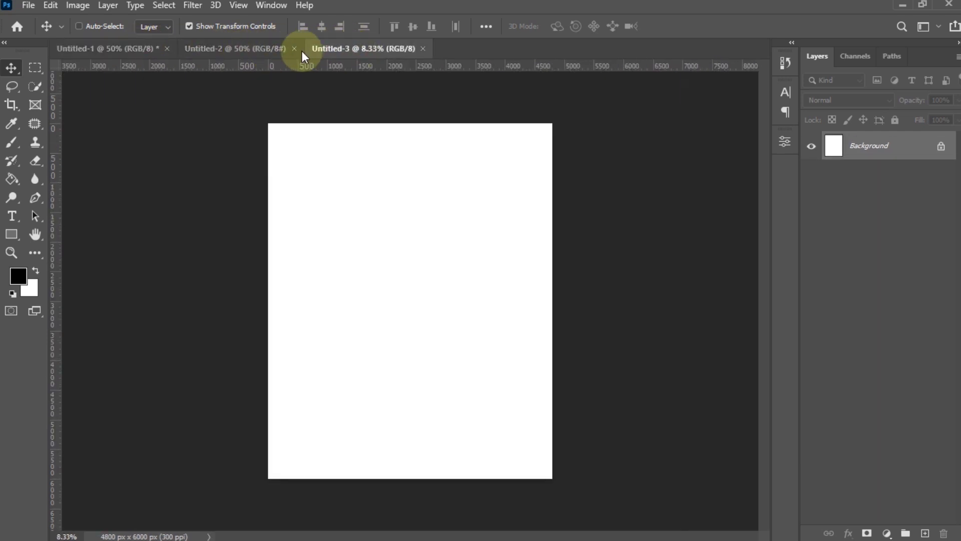
pyautogui.click(139, 54)
pyautogui.click(235, 47)
pyautogui.click(381, 49)
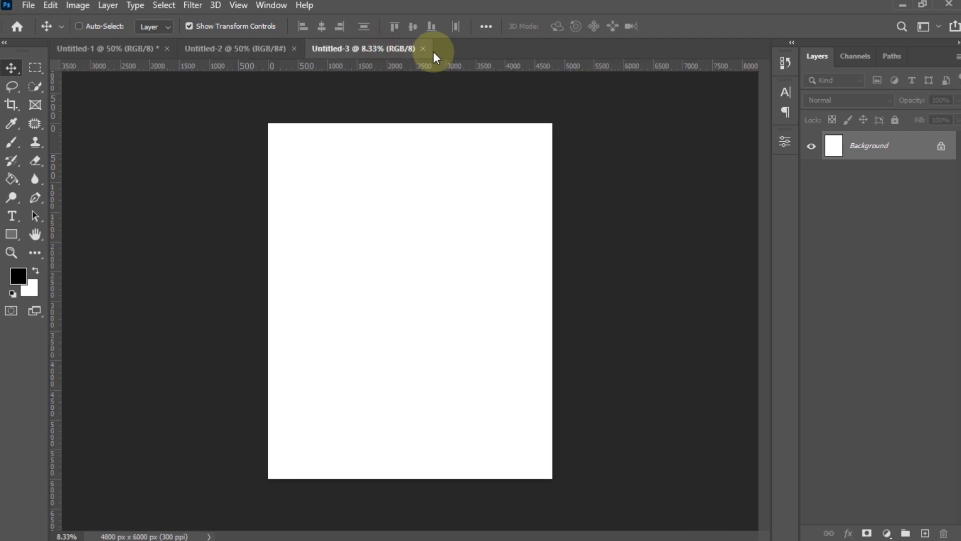
pyautogui.click(424, 48)
pyautogui.click(295, 48)
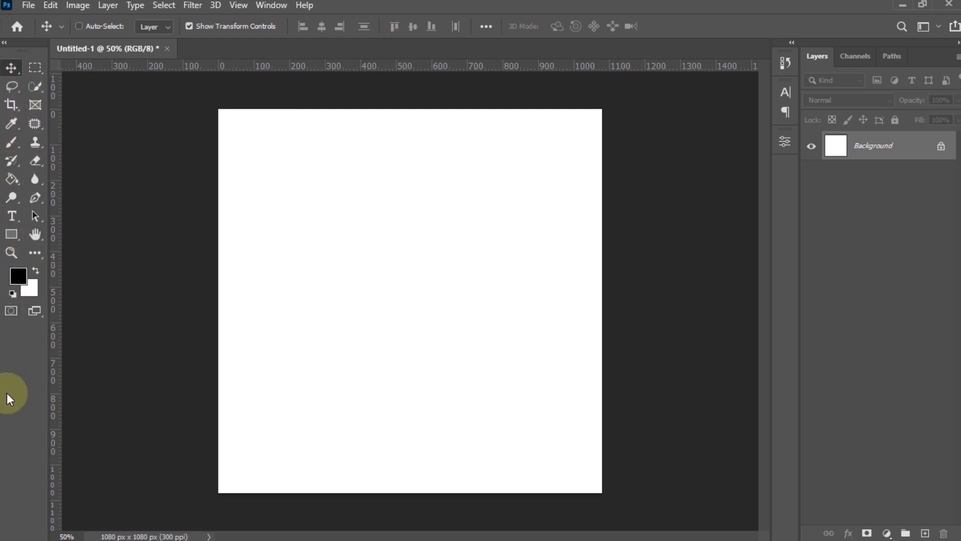
pyautogui.click(12, 104)
pyautogui.click(11, 162)
pyautogui.click(12, 198)
pyautogui.click(34, 201)
pyautogui.click(35, 181)
pyautogui.click(34, 160)
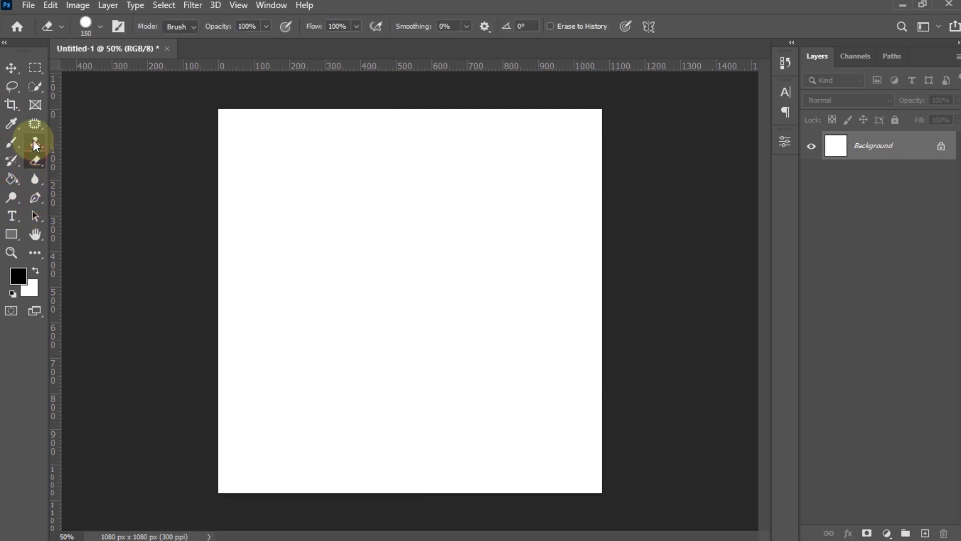
pyautogui.click(34, 142)
pyautogui.click(35, 124)
pyautogui.click(35, 106)
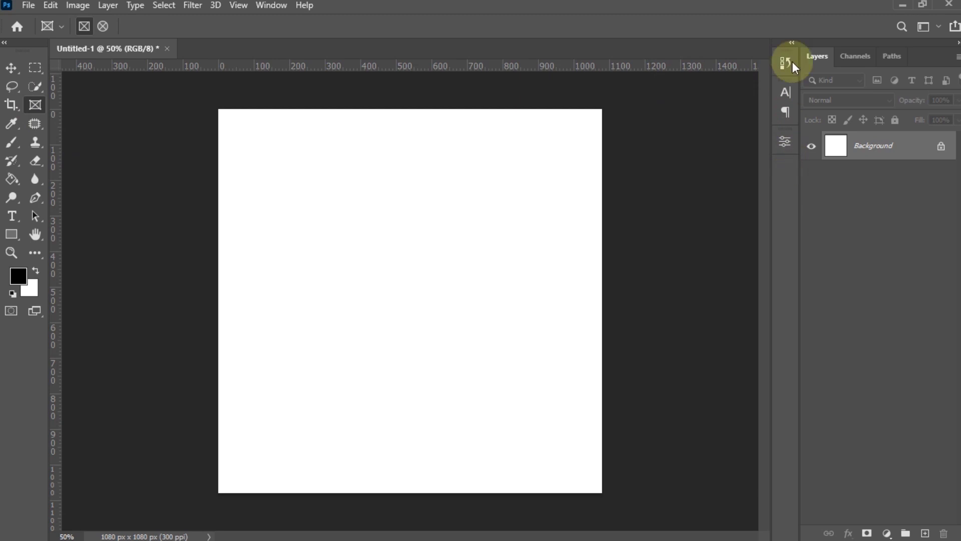
pyautogui.click(792, 43)
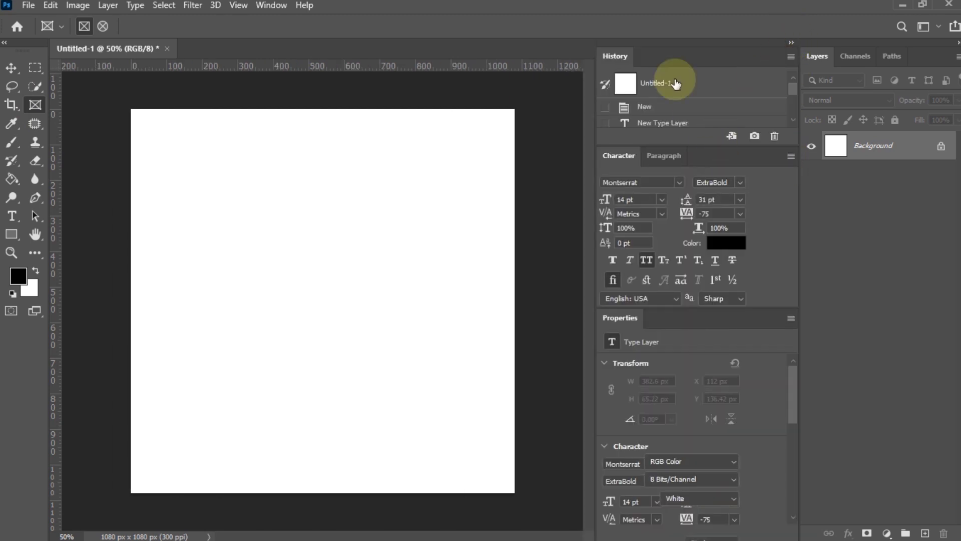
pyautogui.click(676, 84)
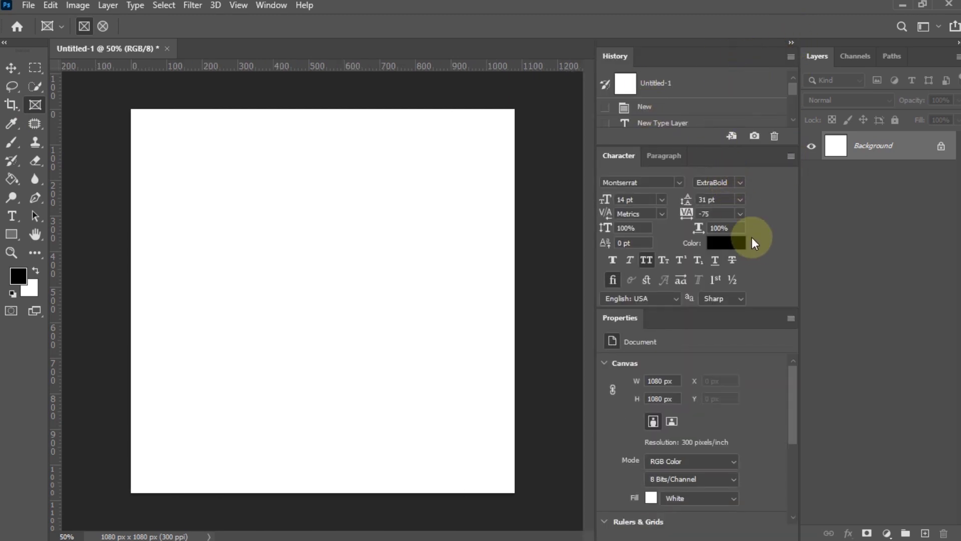
pyautogui.click(793, 44)
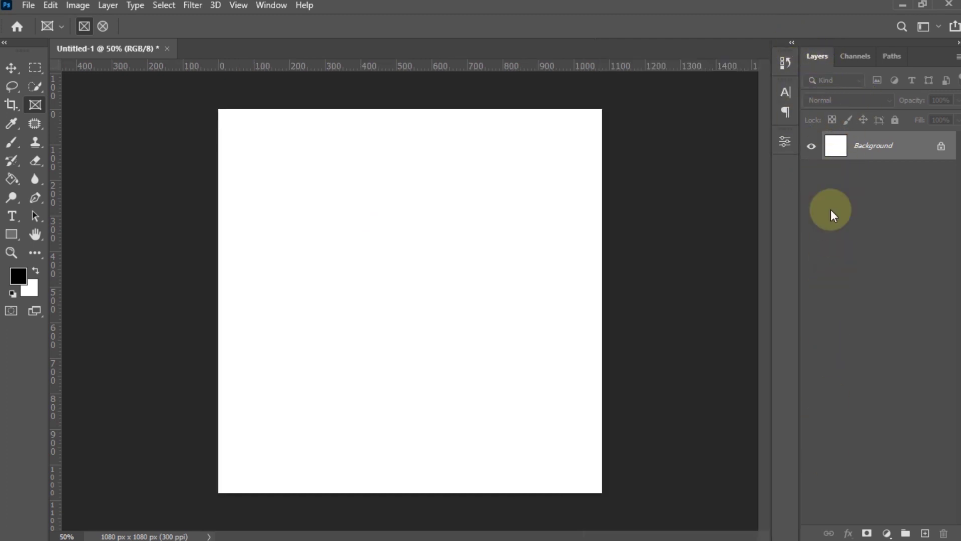
pyautogui.click(785, 143)
pyautogui.click(785, 141)
pyautogui.click(787, 92)
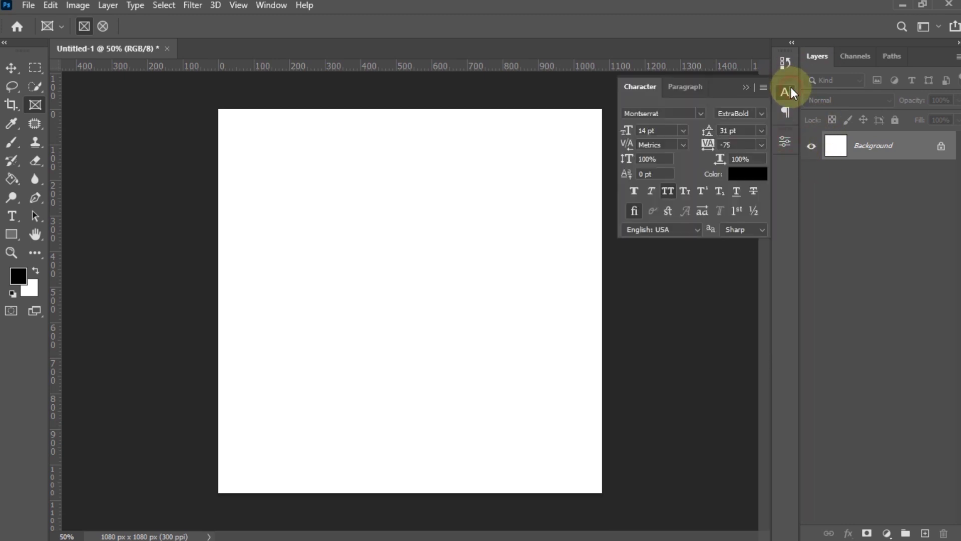
pyautogui.click(787, 92)
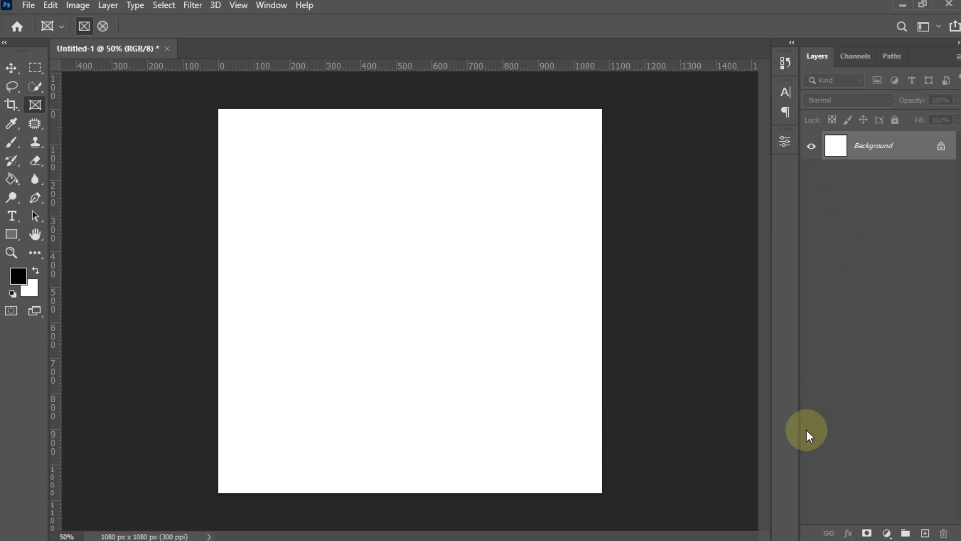
pyautogui.click(20, 65)
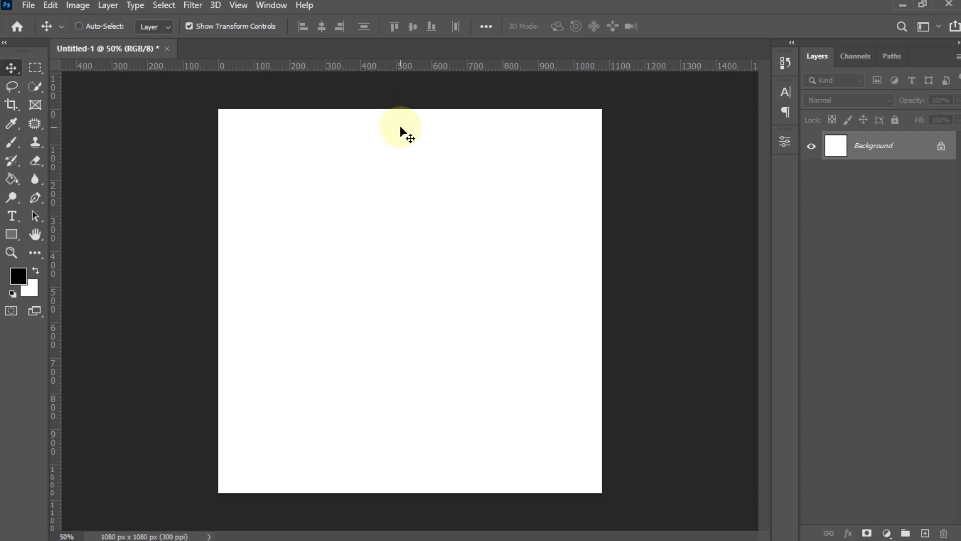
# - Add a text layer on the canvas reading HELLO
pyautogui.click(12, 218)
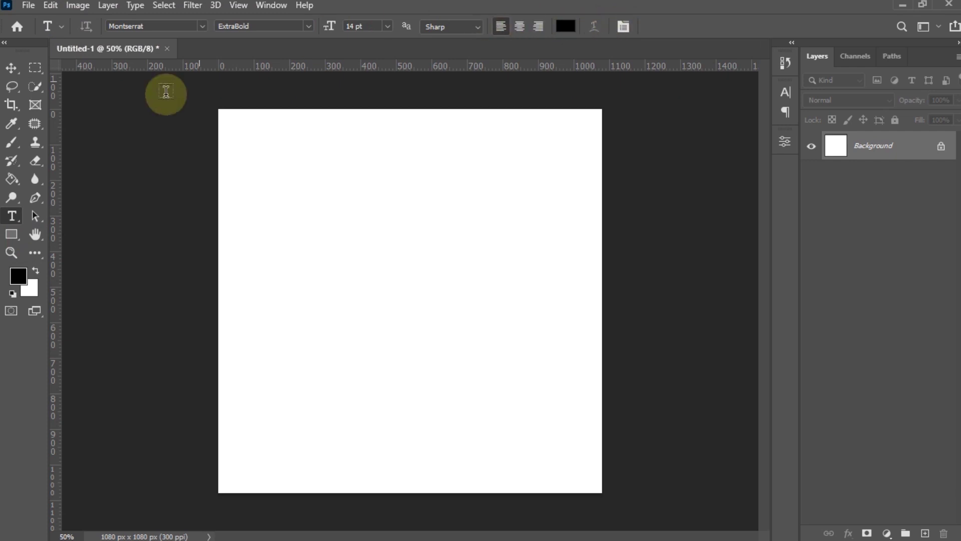
pyautogui.click(260, 198)
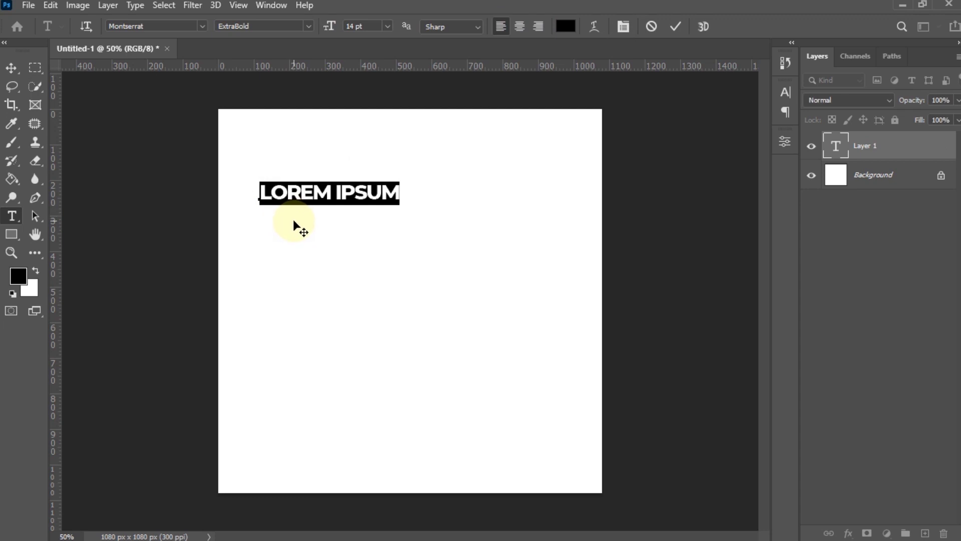
pyautogui.write('HELLO')
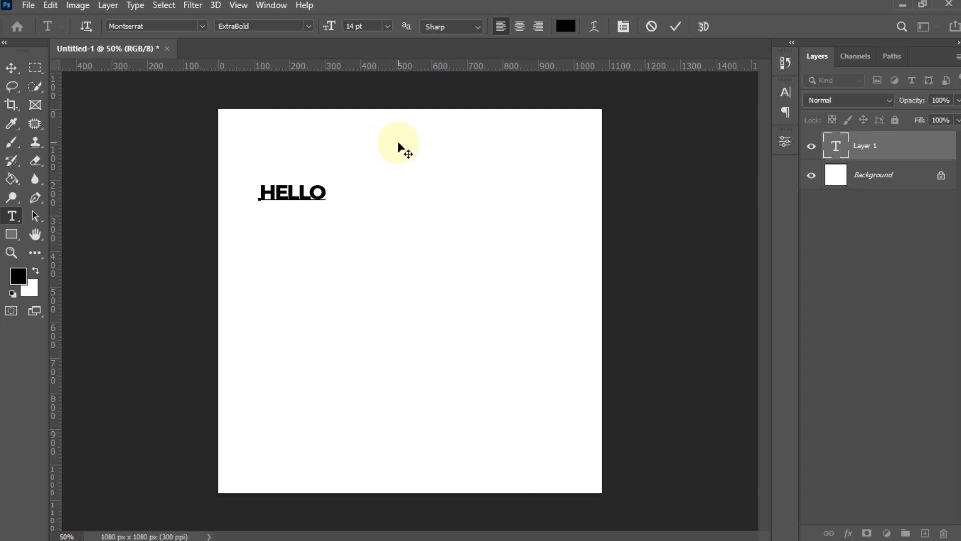
pyautogui.click(675, 29)
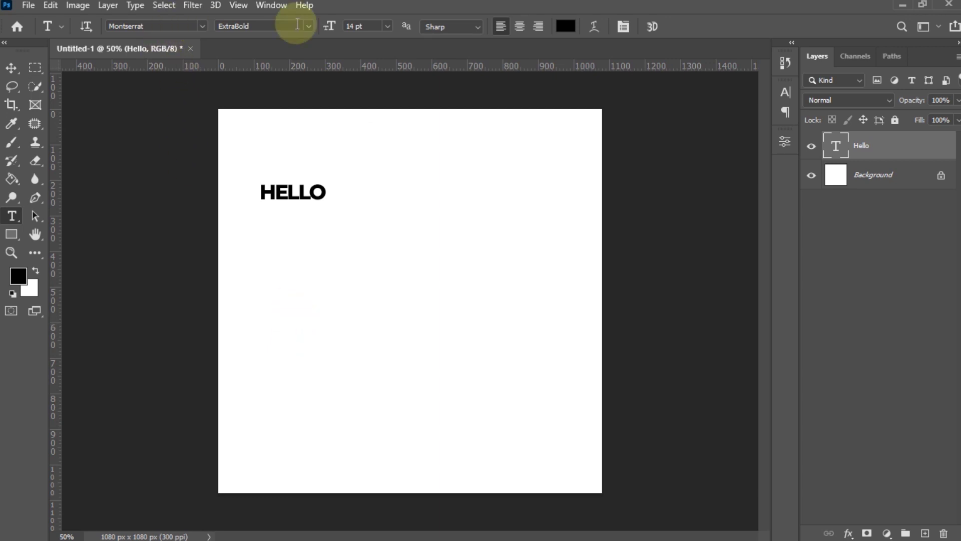
# - Try Anton and Andina Demo fonts on HELLO, settling on Poppins
pyautogui.click(203, 26)
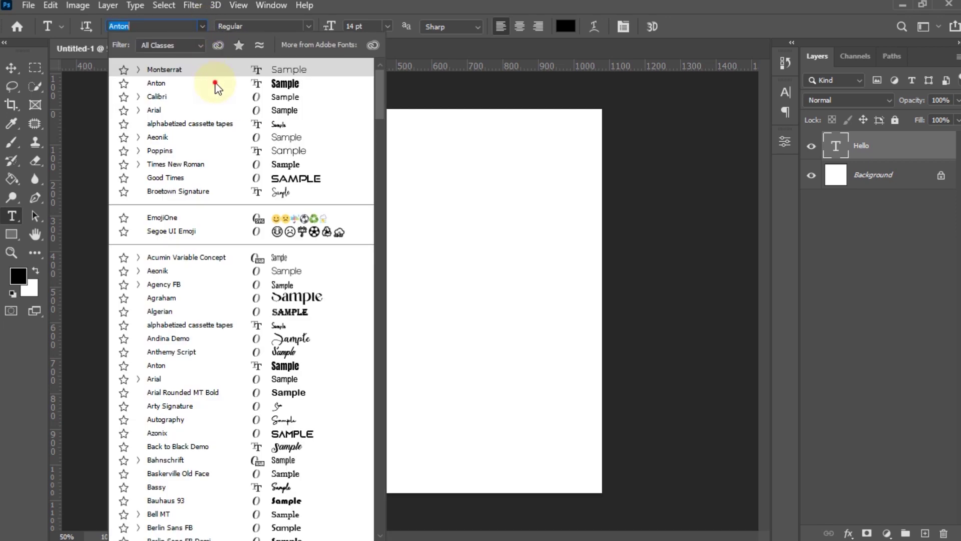
pyautogui.click(215, 84)
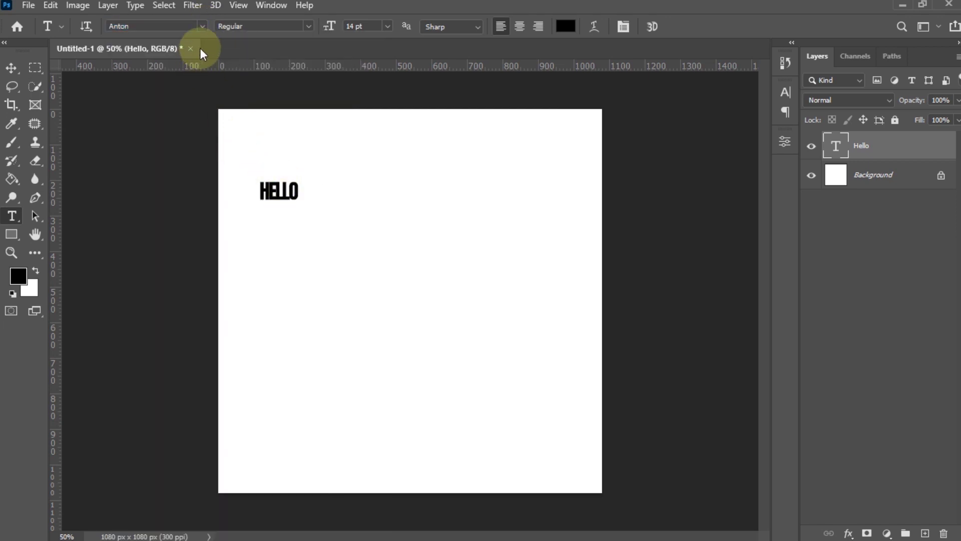
pyautogui.click(202, 26)
pyautogui.click(189, 150)
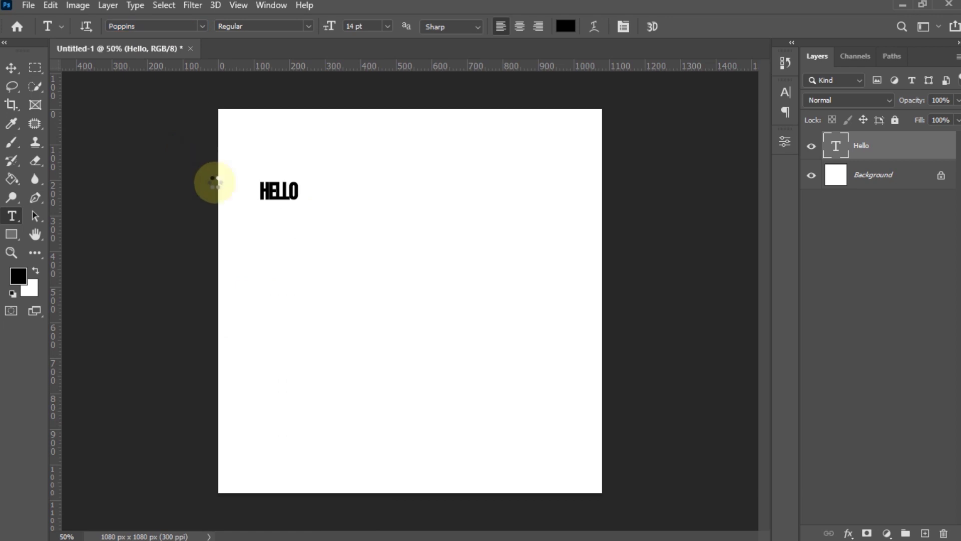
pyautogui.click(199, 28)
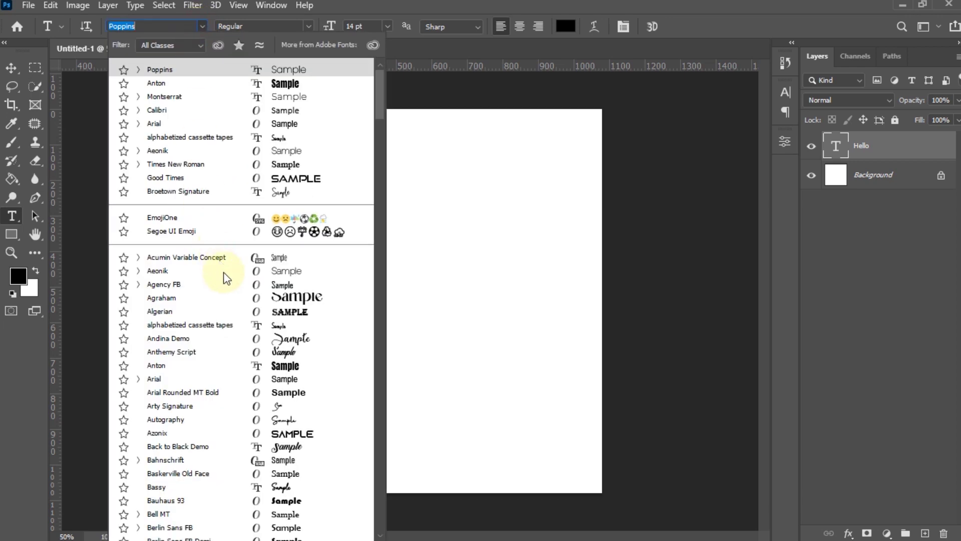
pyautogui.click(232, 340)
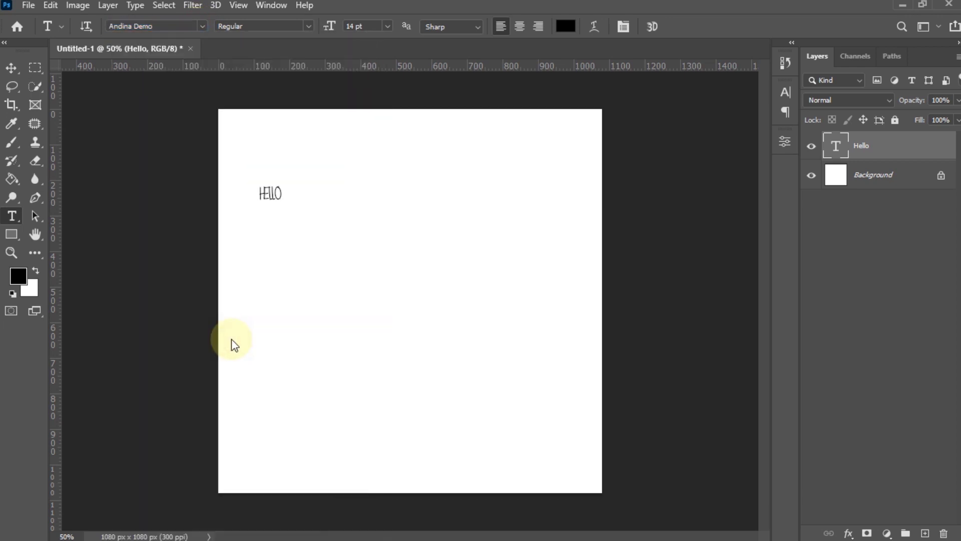
pyautogui.click(202, 27)
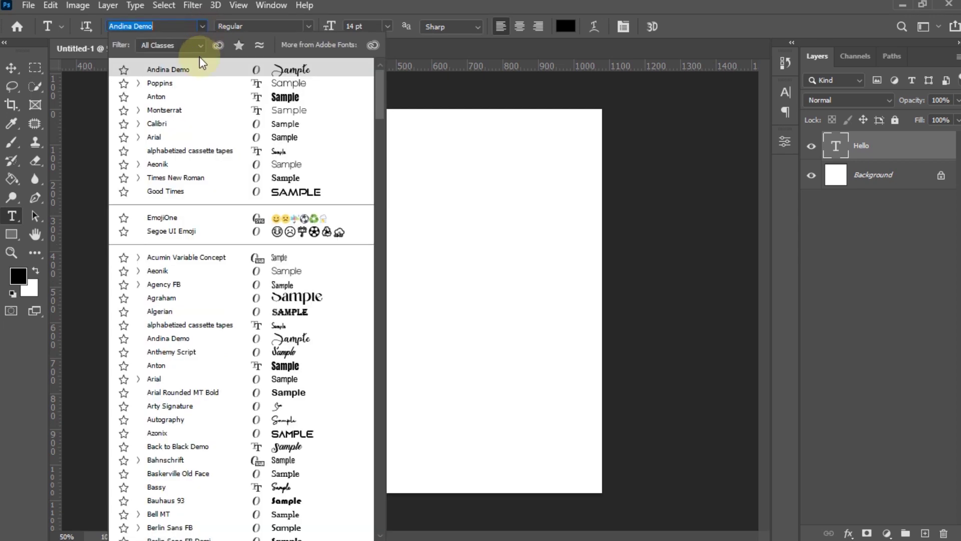
pyautogui.click(200, 83)
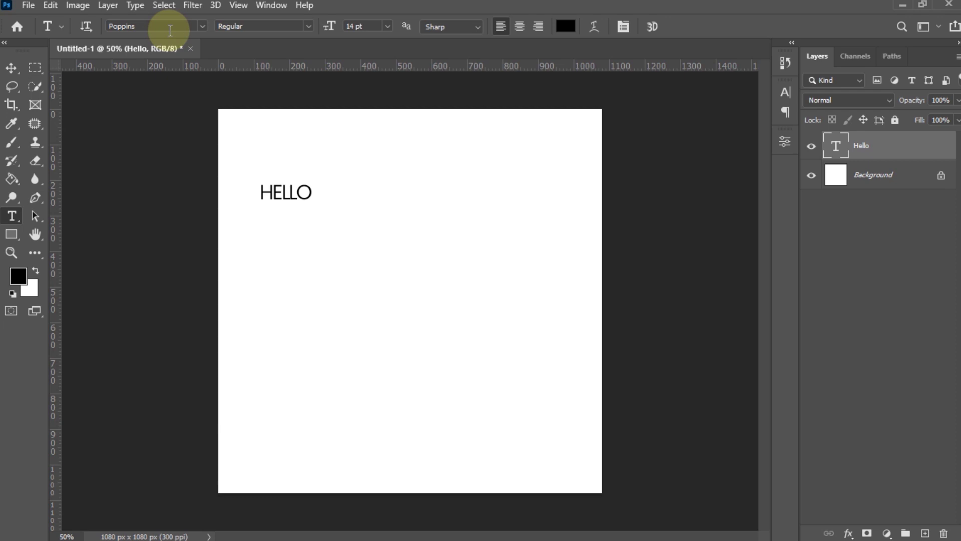
# - Try Thin, Black and SemiBold weights on HELLO, then settle on Poppins Bold
pyautogui.click(305, 29)
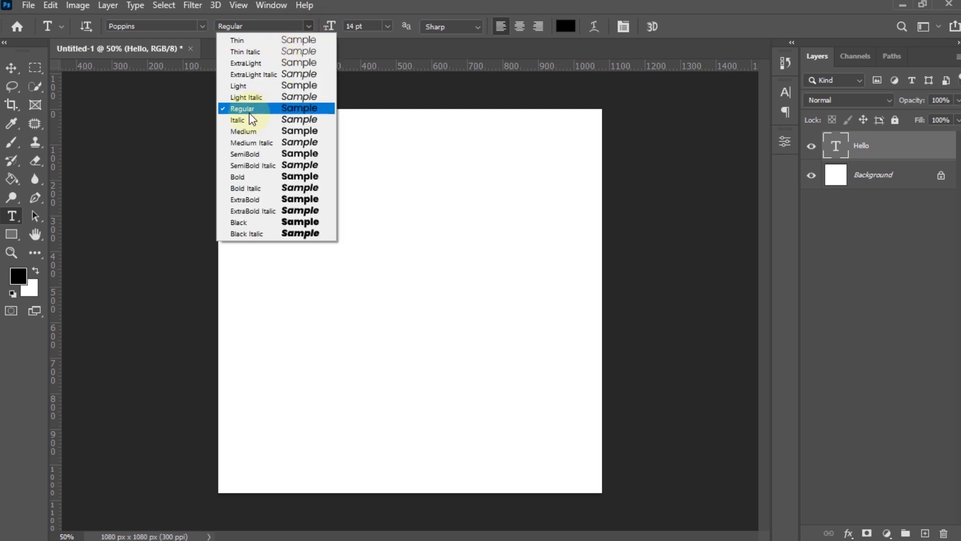
pyautogui.click(240, 45)
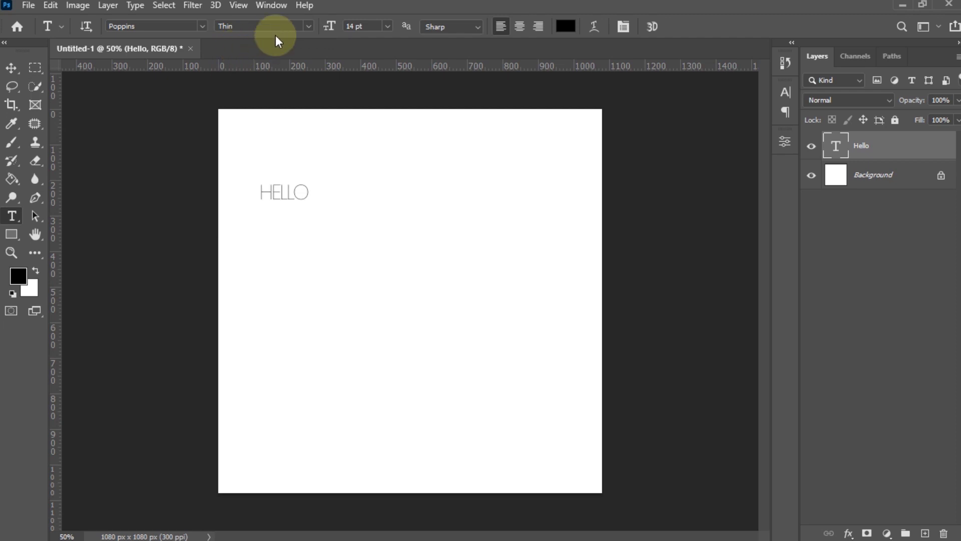
pyautogui.click(309, 29)
pyautogui.click(306, 222)
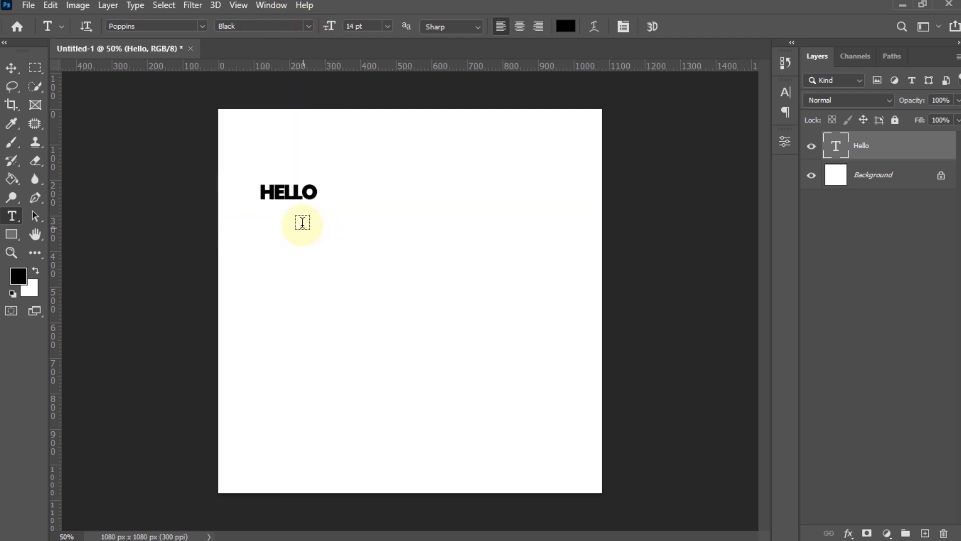
pyautogui.click(309, 26)
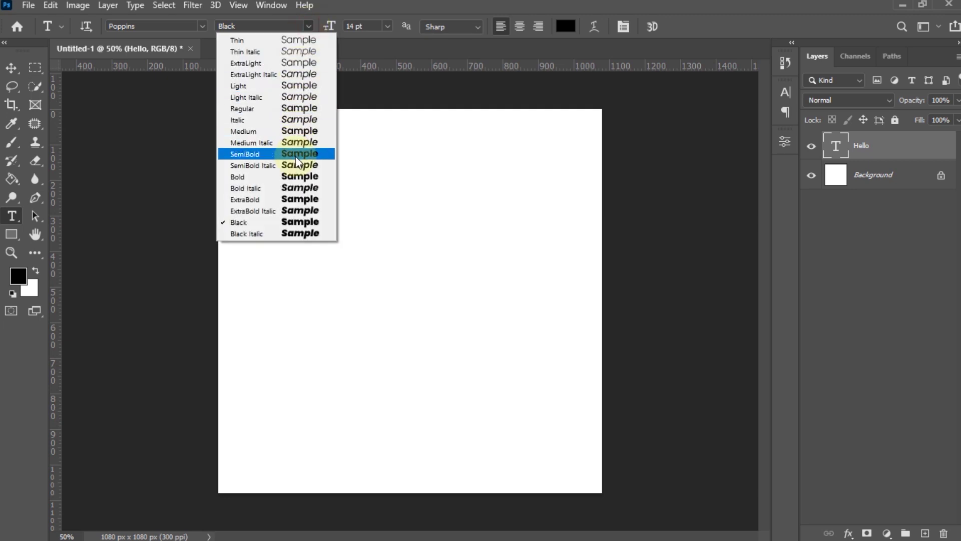
pyautogui.click(296, 153)
pyautogui.click(307, 25)
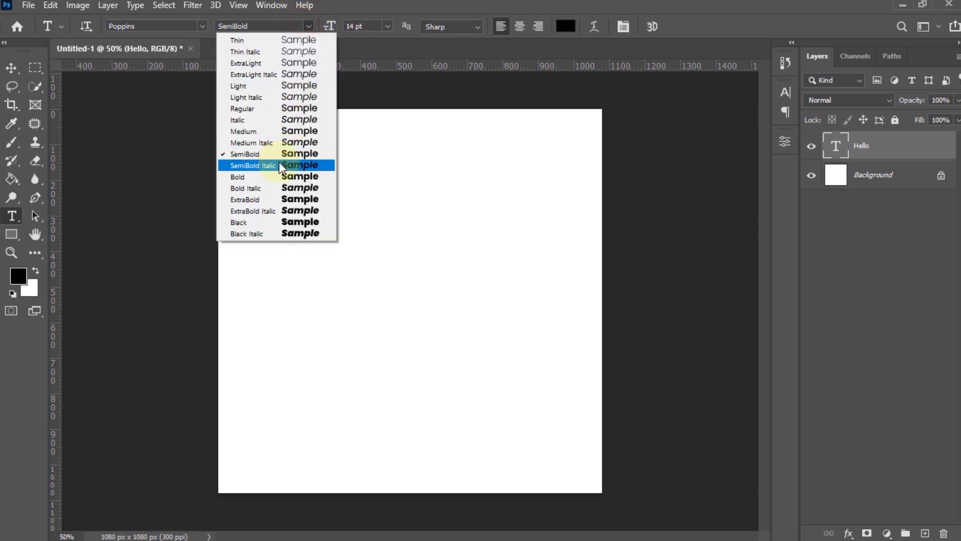
pyautogui.click(285, 175)
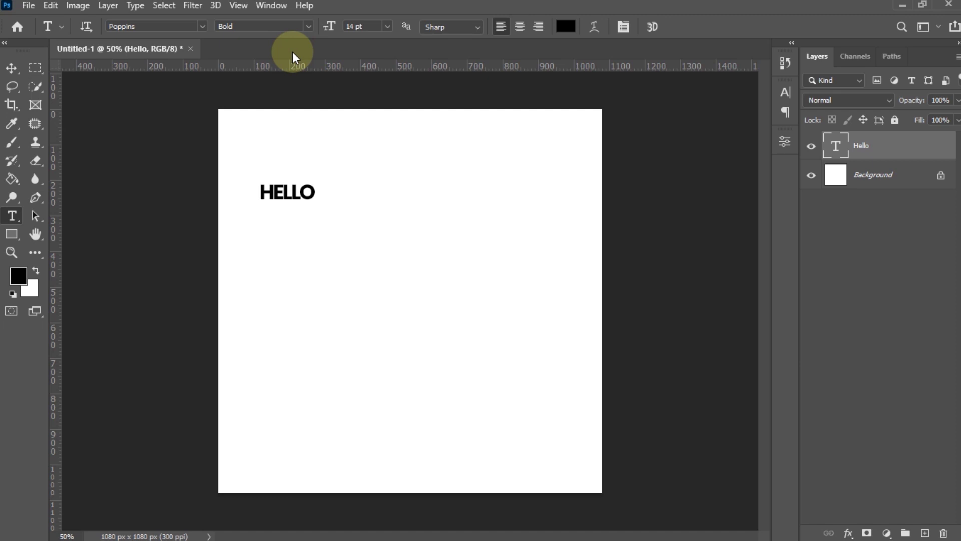
pyautogui.click(306, 26)
pyautogui.click(306, 26)
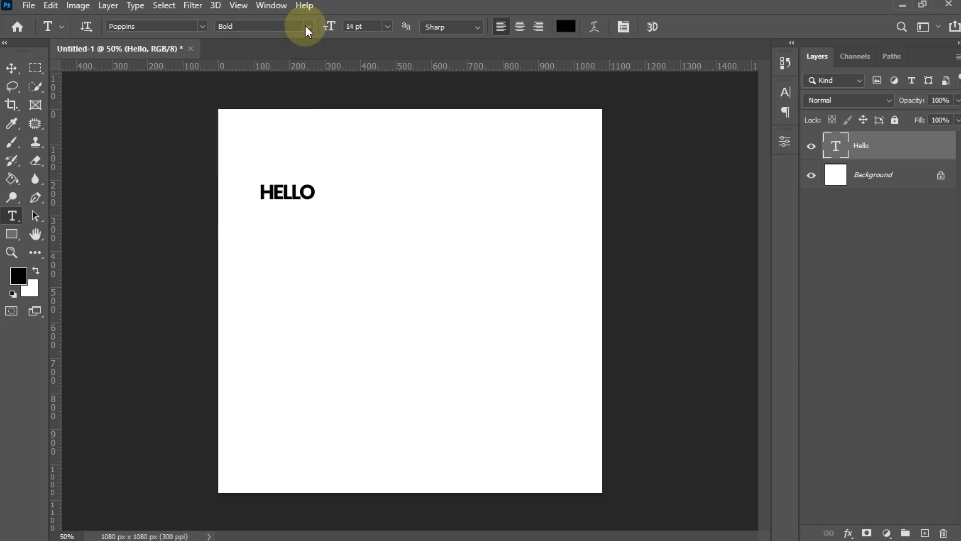
# - Try HELLO at 72, 30, 11 and 100 pt, ending at 30 pt
pyautogui.click(388, 26)
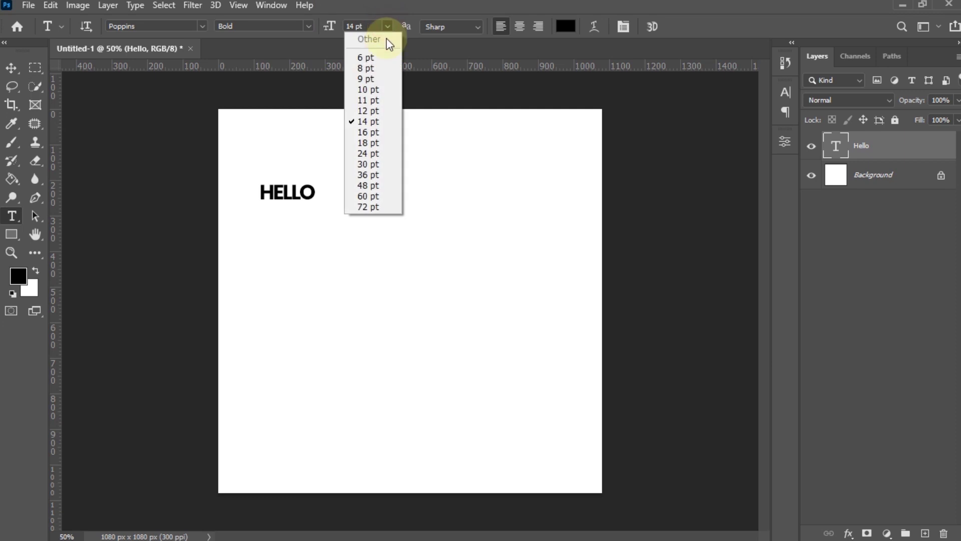
pyautogui.click(368, 206)
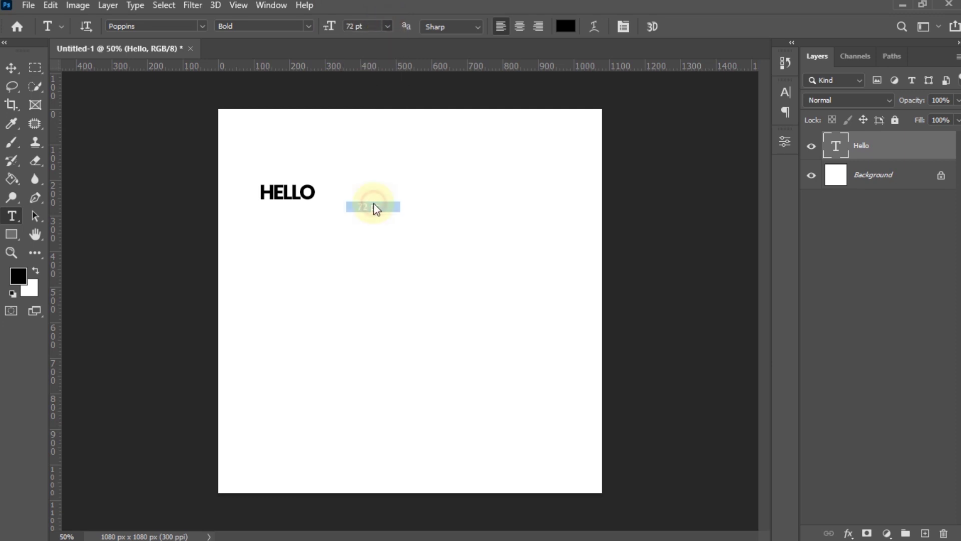
pyautogui.click(388, 26)
pyautogui.click(374, 158)
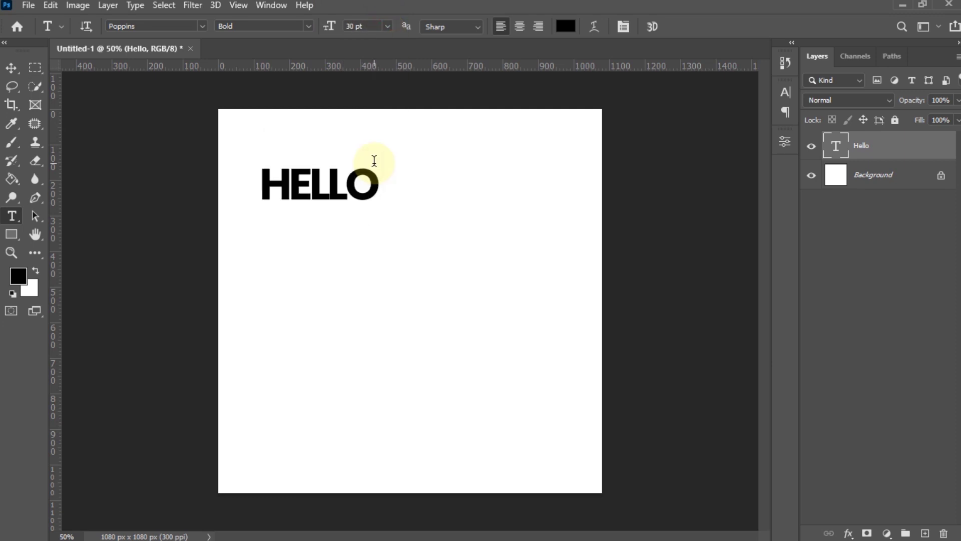
pyautogui.click(385, 25)
pyautogui.click(372, 95)
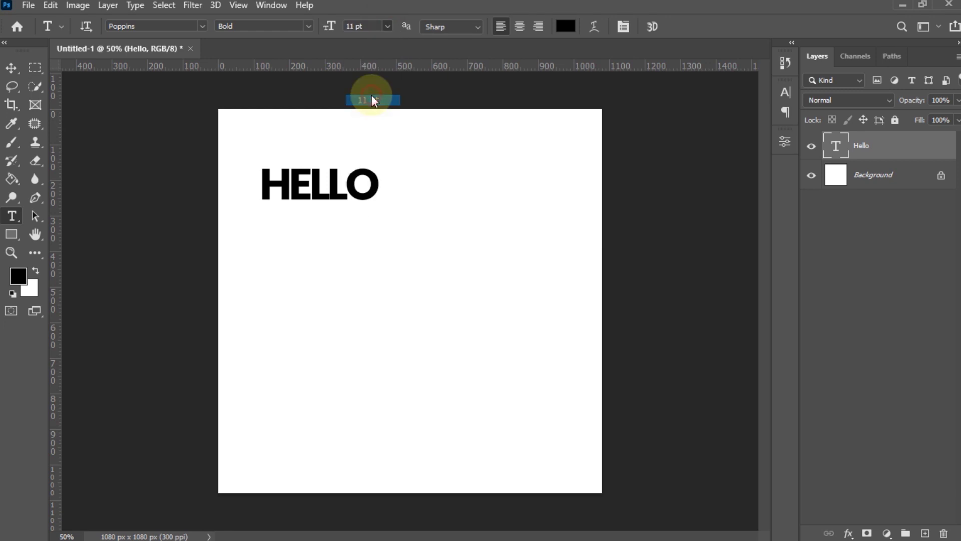
pyautogui.click(367, 26)
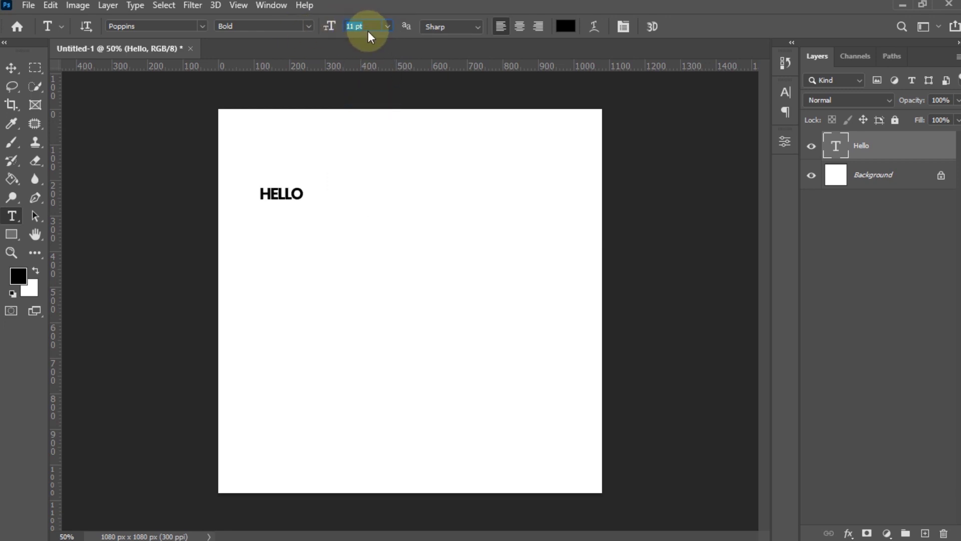
pyautogui.write('100')
pyautogui.press('Return')
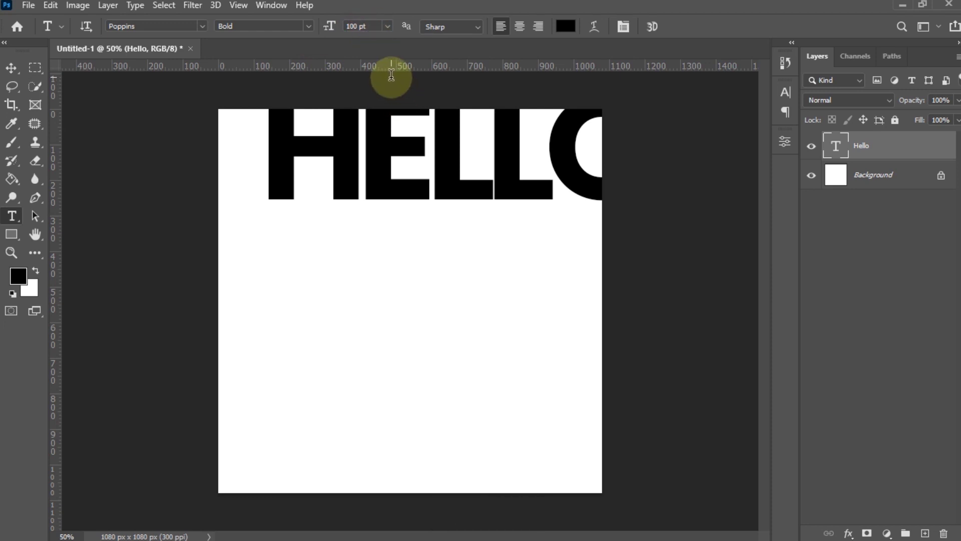
pyautogui.click(388, 26)
pyautogui.click(382, 164)
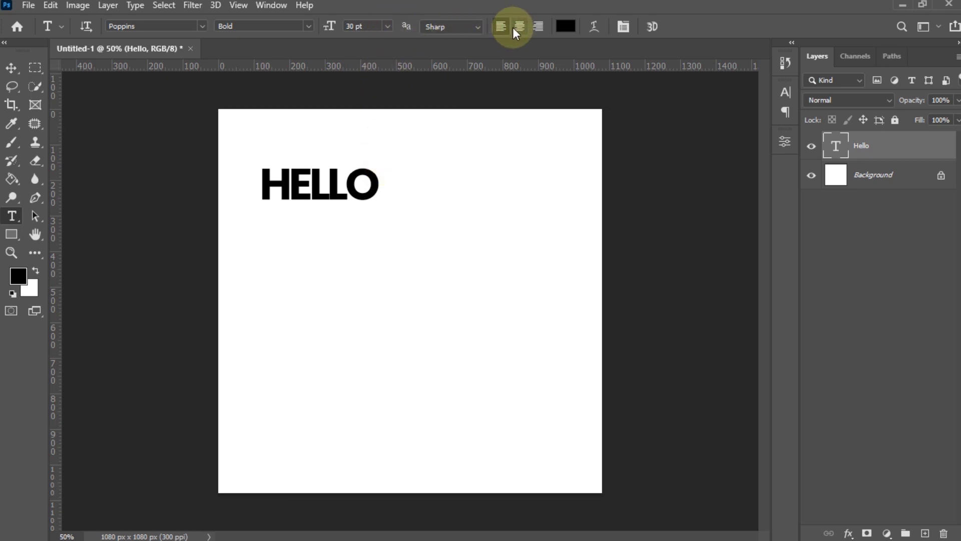
# - Keep Sharp anti-aliasing and set HELLO to 16 pt
pyautogui.click(475, 27)
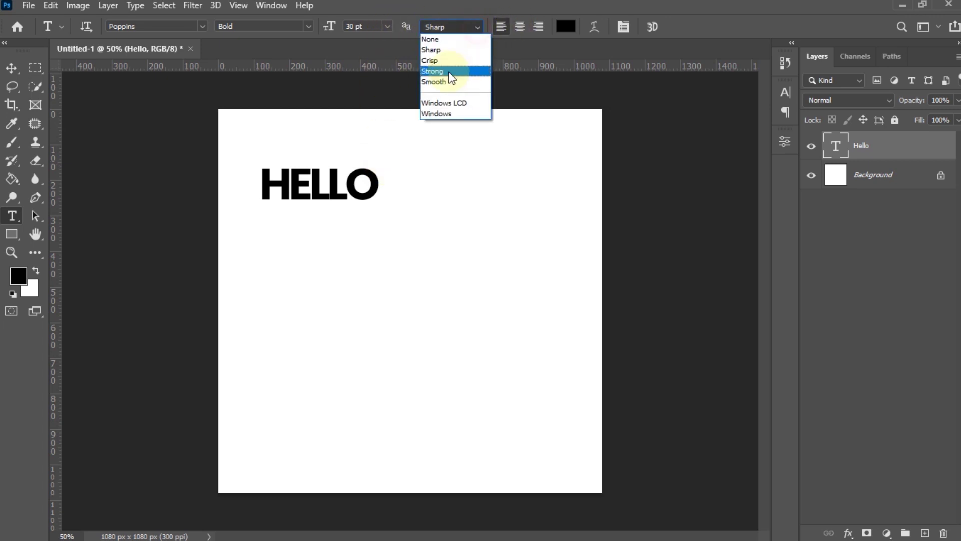
pyautogui.click(488, 15)
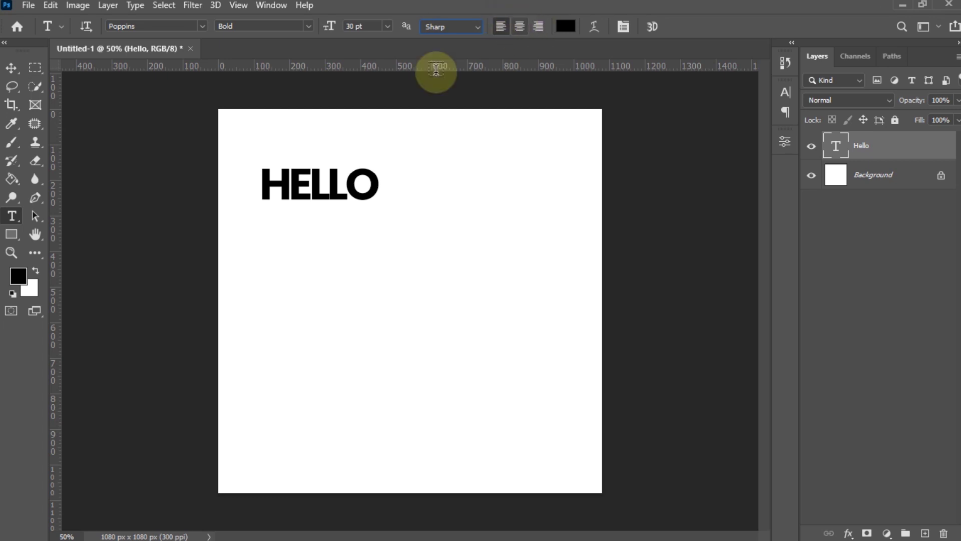
pyautogui.click(388, 26)
pyautogui.click(380, 132)
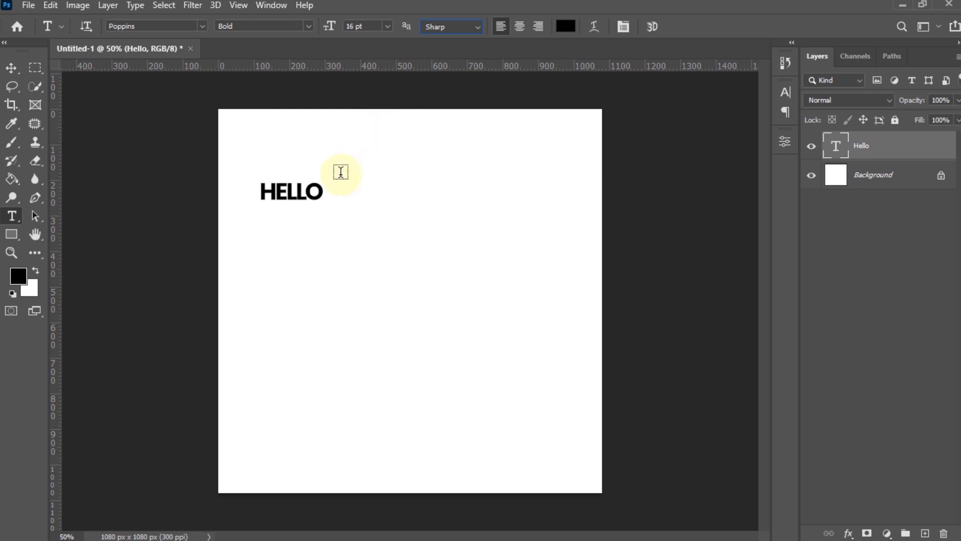
# - Extend the text to read HELLO MY NAME IS
pyautogui.click(323, 194)
pyautogui.write('MY')
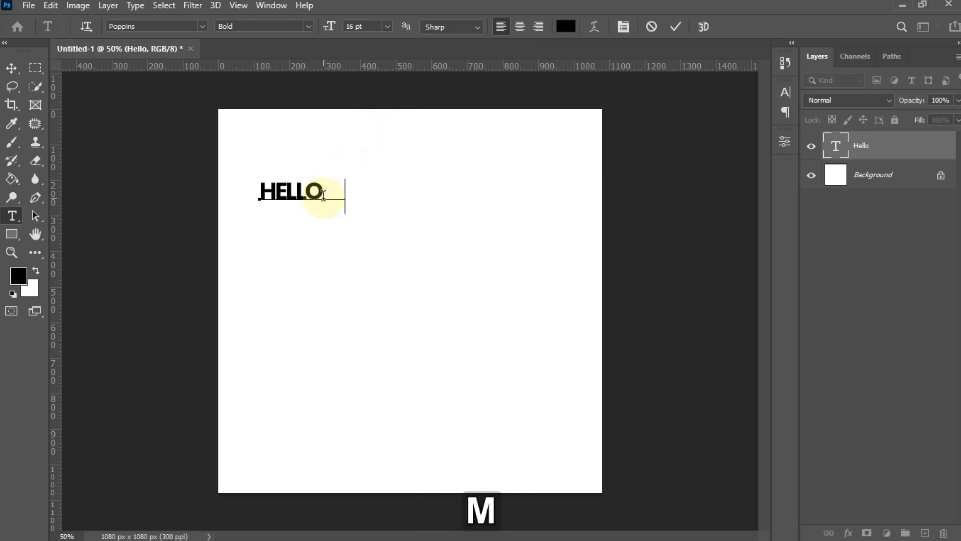
pyautogui.press('BackSpace')
pyautogui.press('BackSpace')
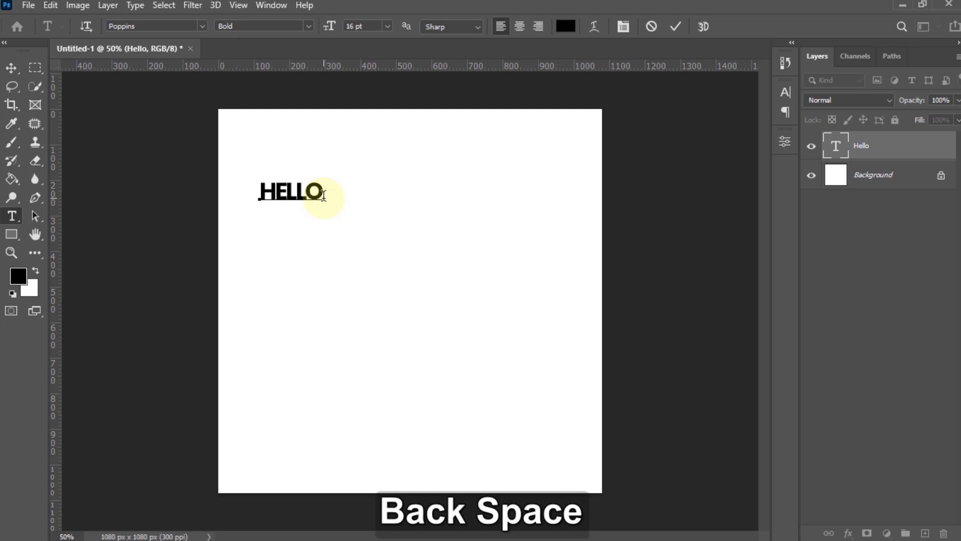
pyautogui.write('MY N')
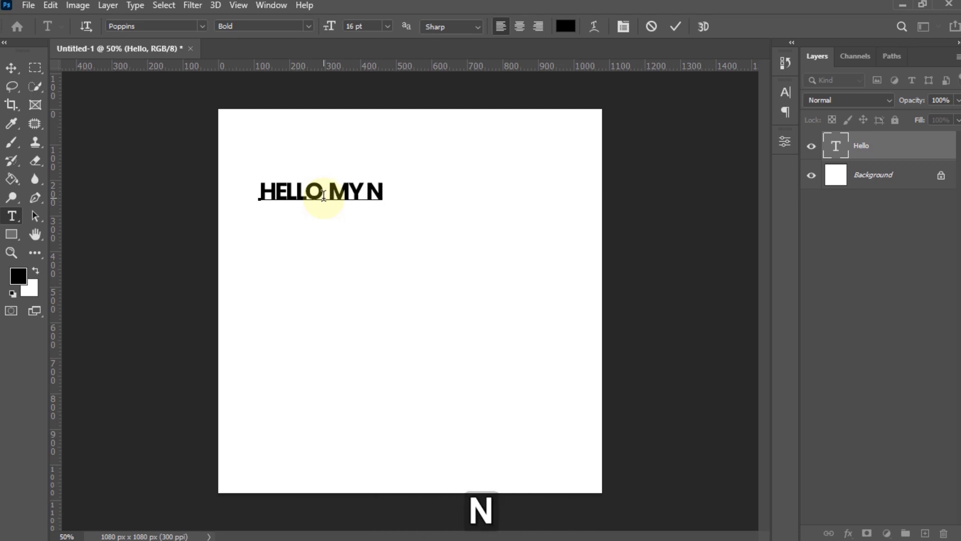
pyautogui.write('AME IS')
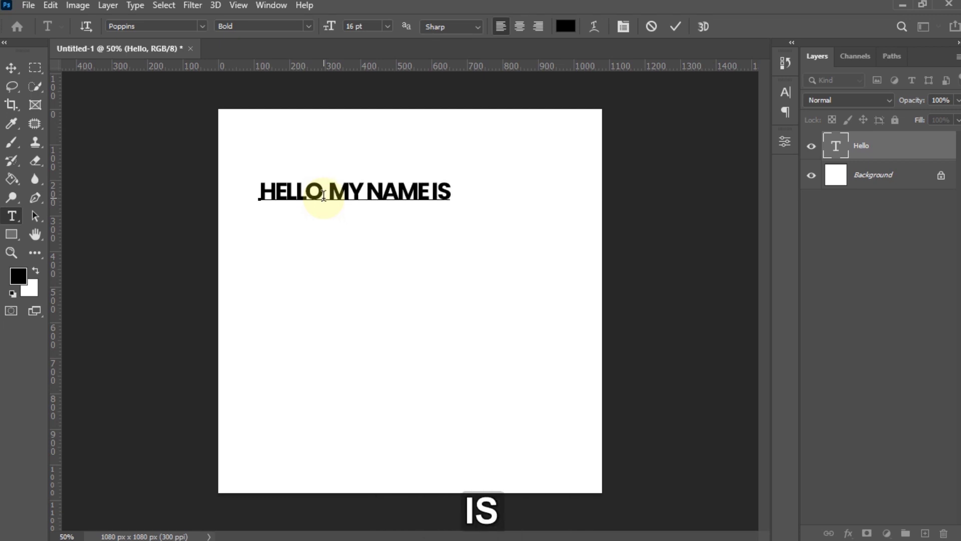
pyautogui.press('Return')
pyautogui.press('BackSpace')
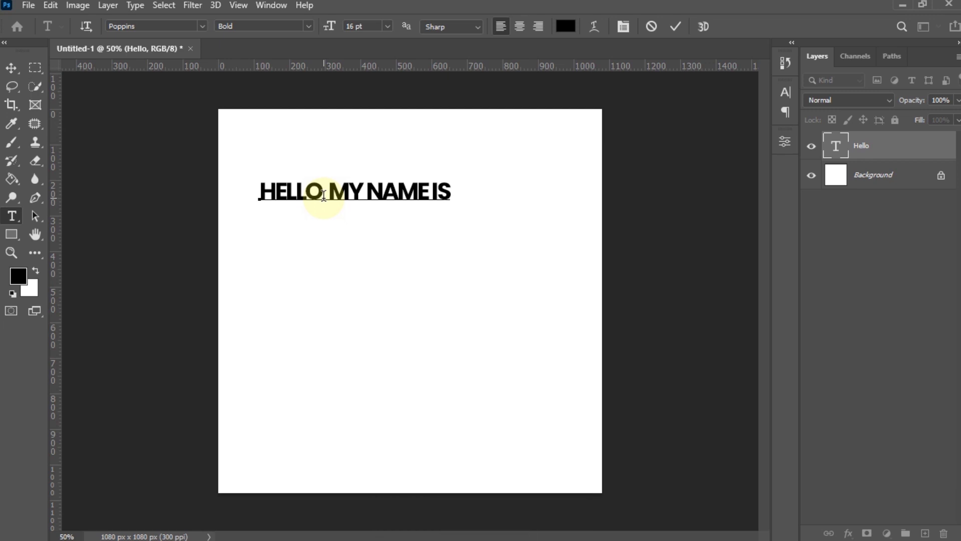
# - Add a person's full name on a second line and commit the text
pyautogui.press('Return')
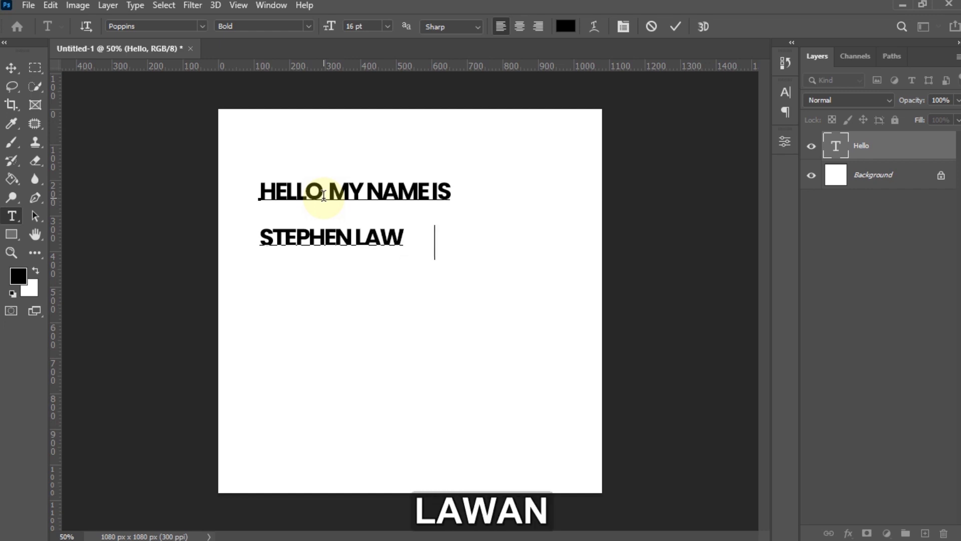
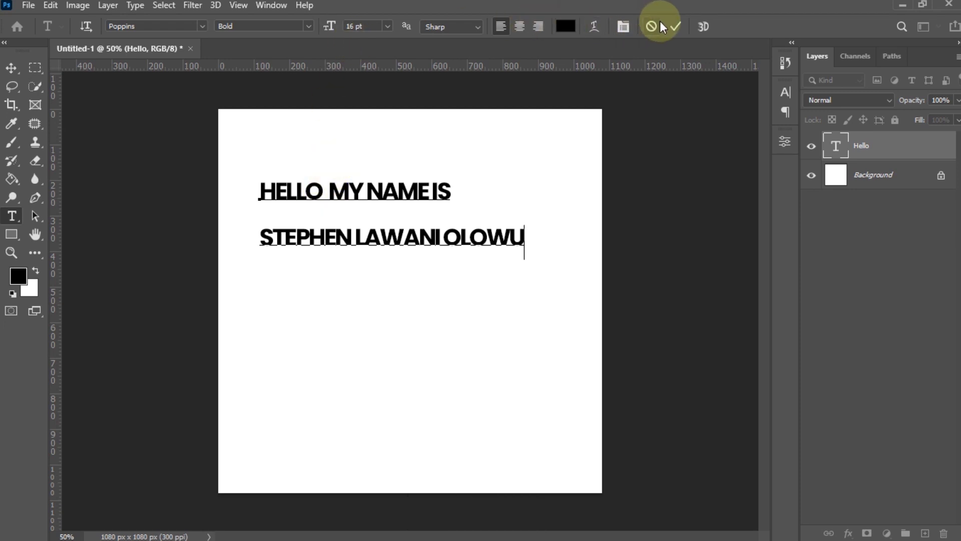
pyautogui.click(675, 26)
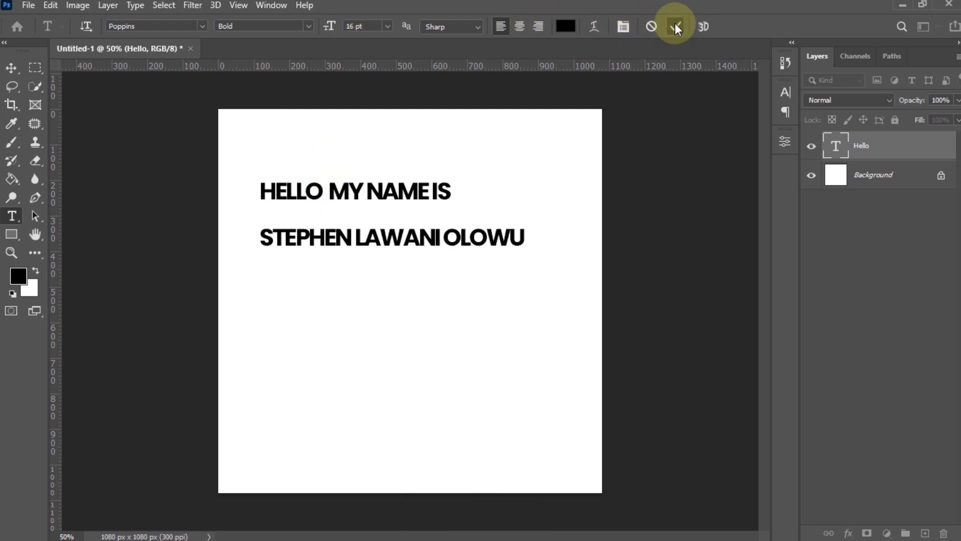
# - Try the Arial and Good Times fonts and their styles on the greeting
pyautogui.click(197, 23)
pyautogui.click(208, 134)
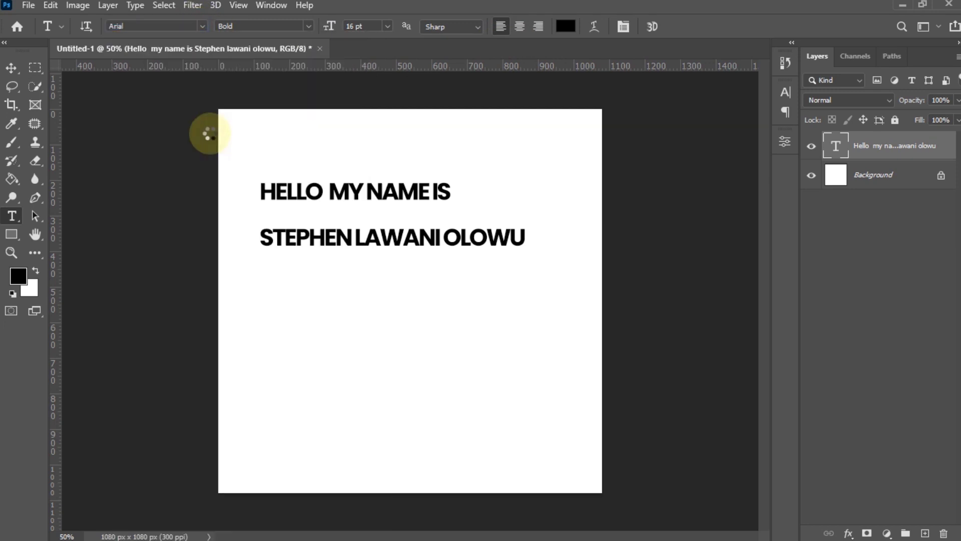
pyautogui.click(201, 27)
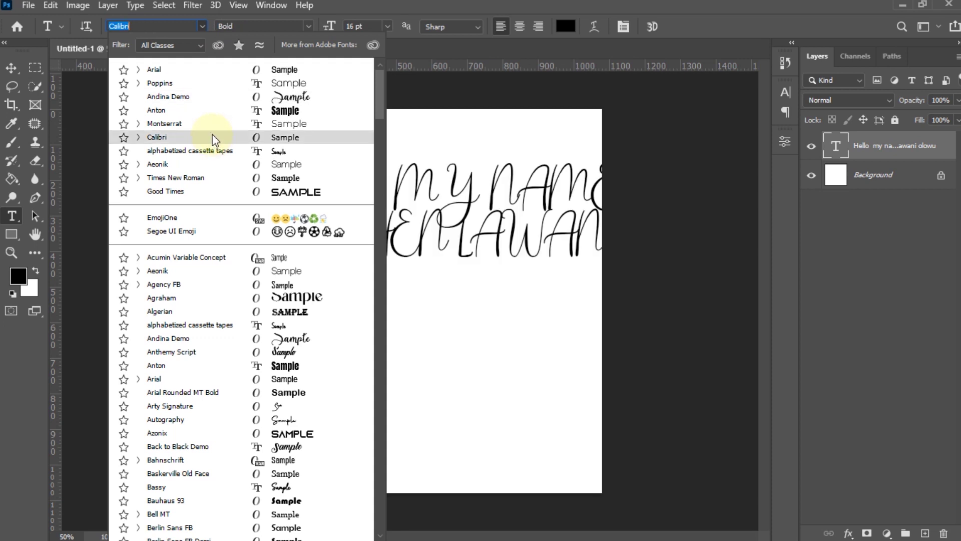
pyautogui.click(222, 199)
pyautogui.click(310, 26)
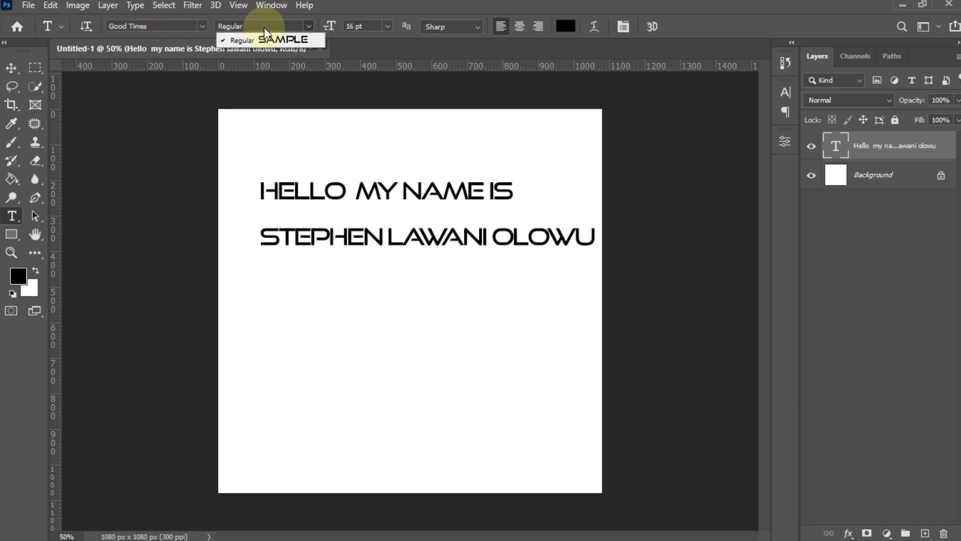
pyautogui.click(308, 26)
pyautogui.click(202, 26)
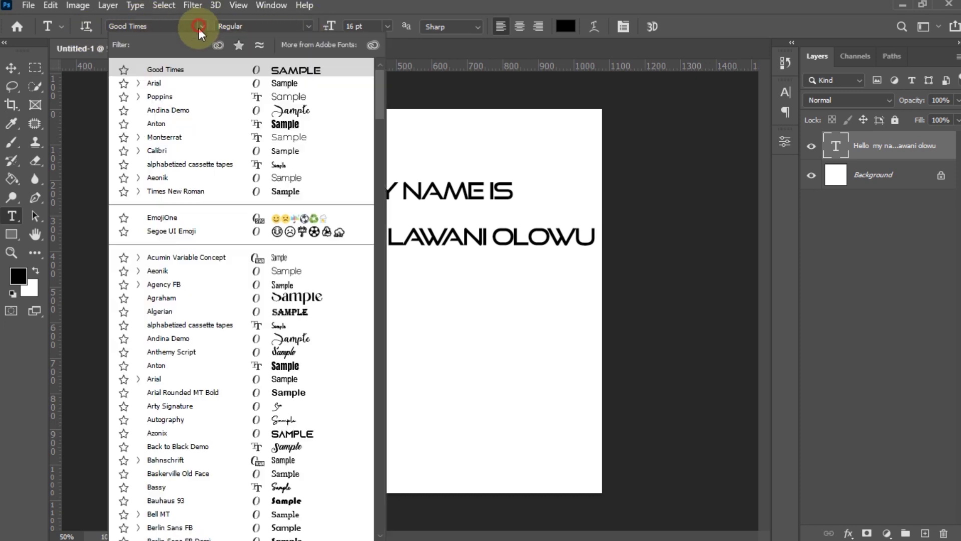
pyautogui.click(172, 381)
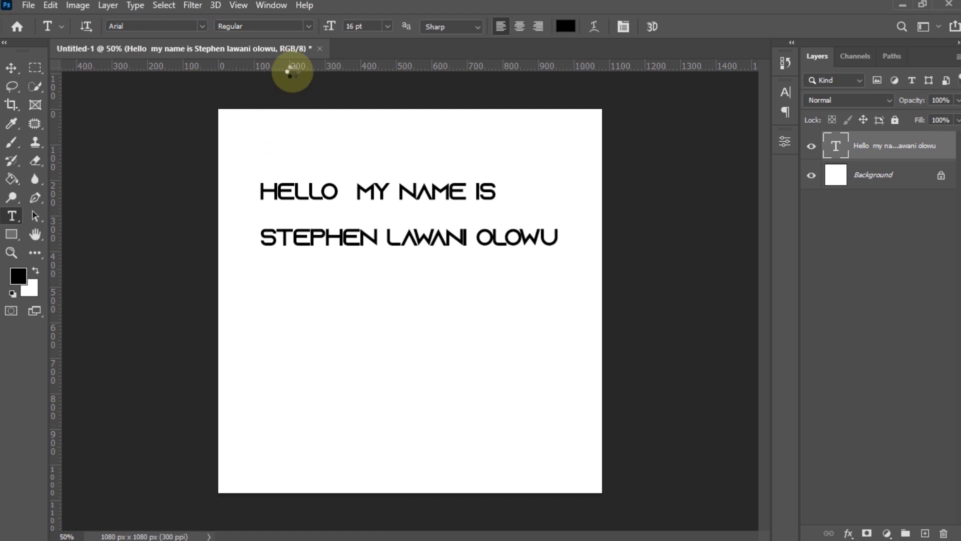
pyautogui.click(308, 24)
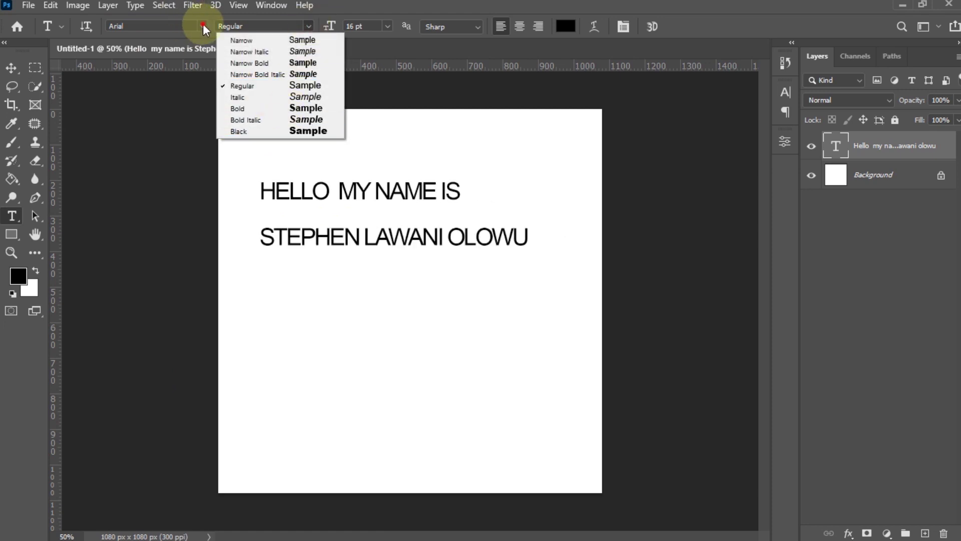
pyautogui.click(203, 25)
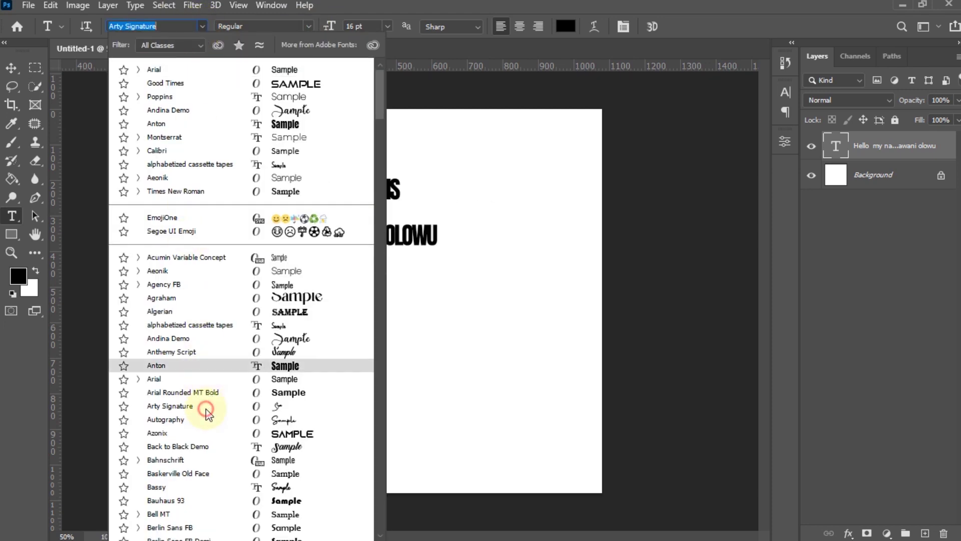
# - Try Arty Signature, then set the greeting in Poppins SemiBold
pyautogui.click(205, 409)
pyautogui.click(308, 25)
pyautogui.click(307, 25)
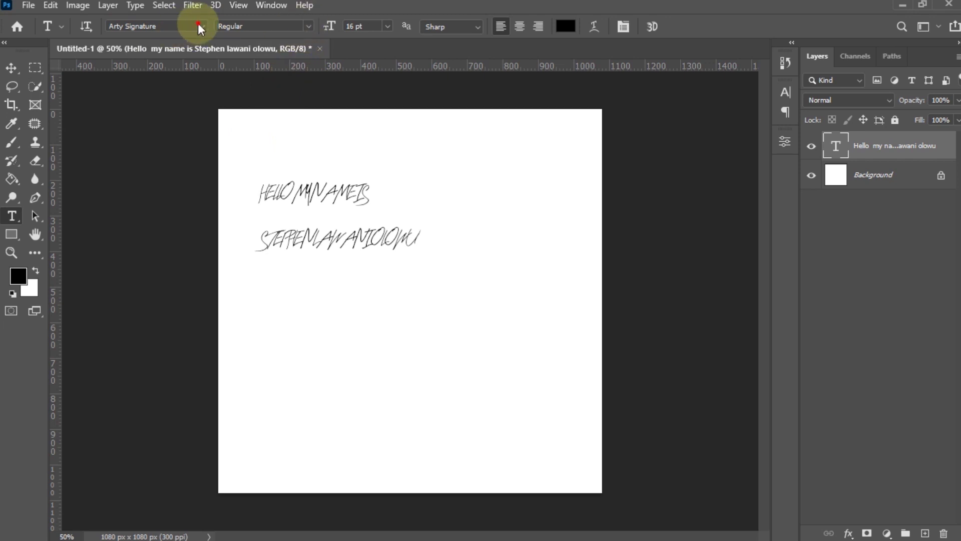
pyautogui.click(201, 27)
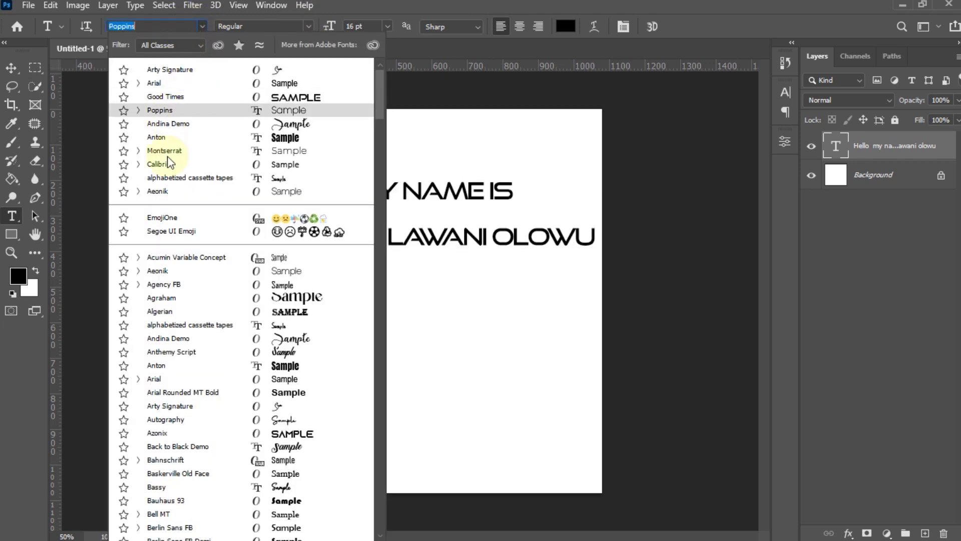
pyautogui.click(164, 109)
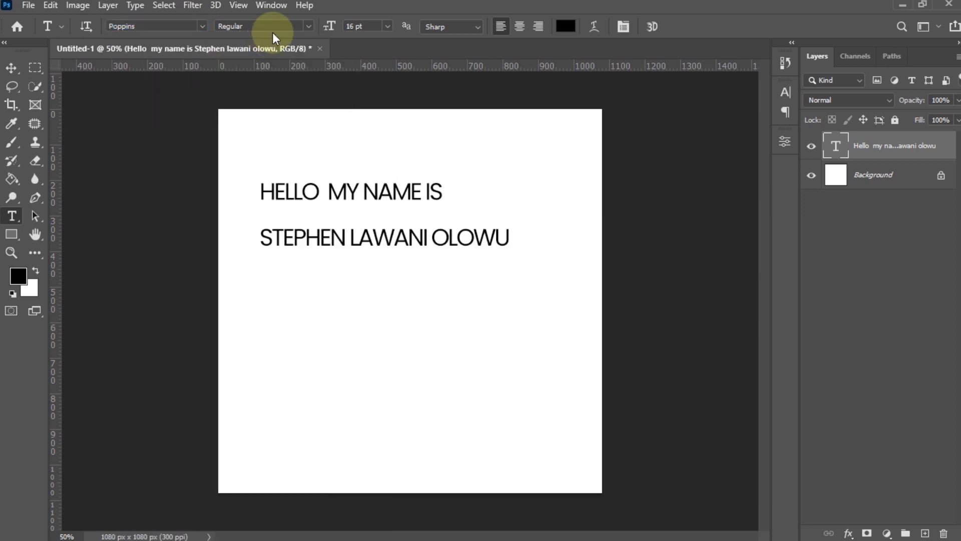
pyautogui.click(308, 27)
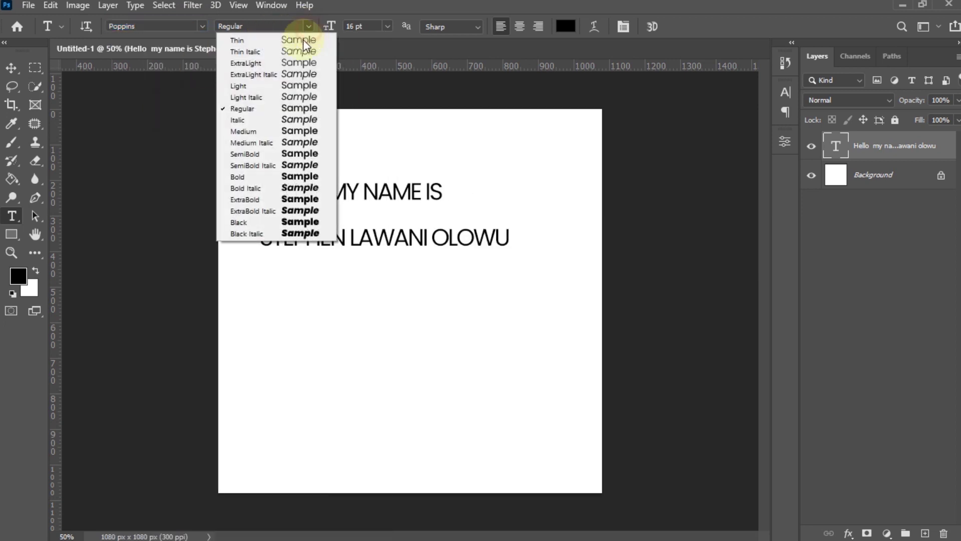
pyautogui.click(272, 156)
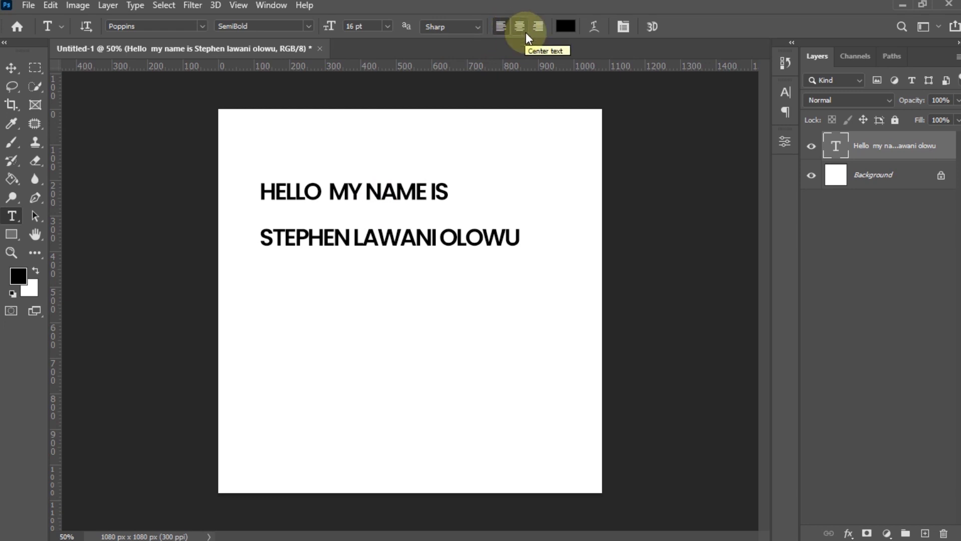
# - Centre-align then left-align the greeting, moving it so both lines fit on the canvas
pyautogui.click(520, 26)
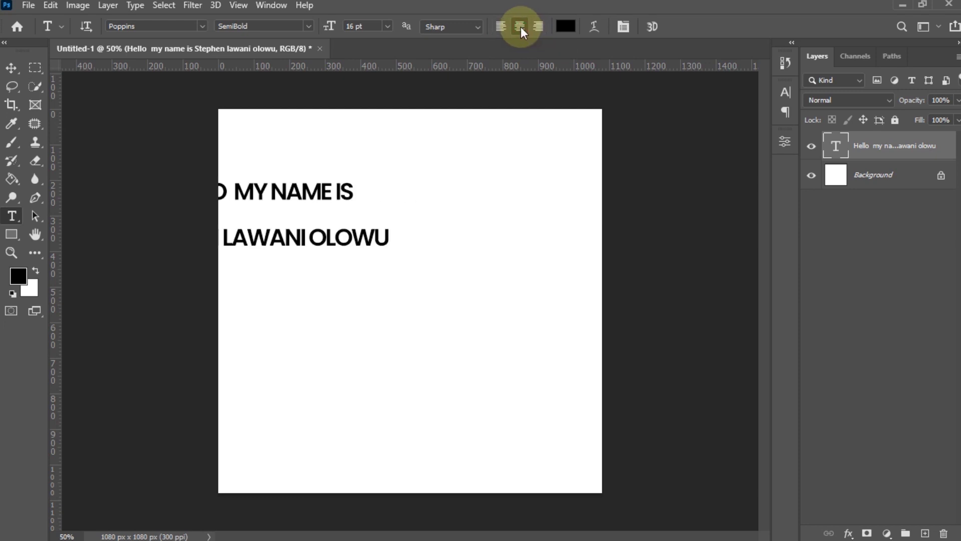
pyautogui.click(11, 68)
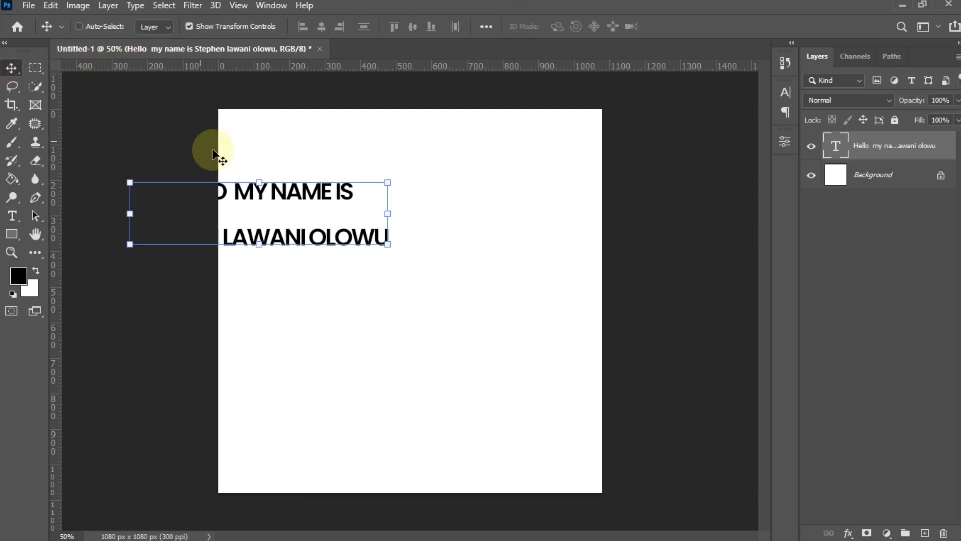
pyautogui.moveTo(258, 197); pyautogui.dragTo(407, 199)
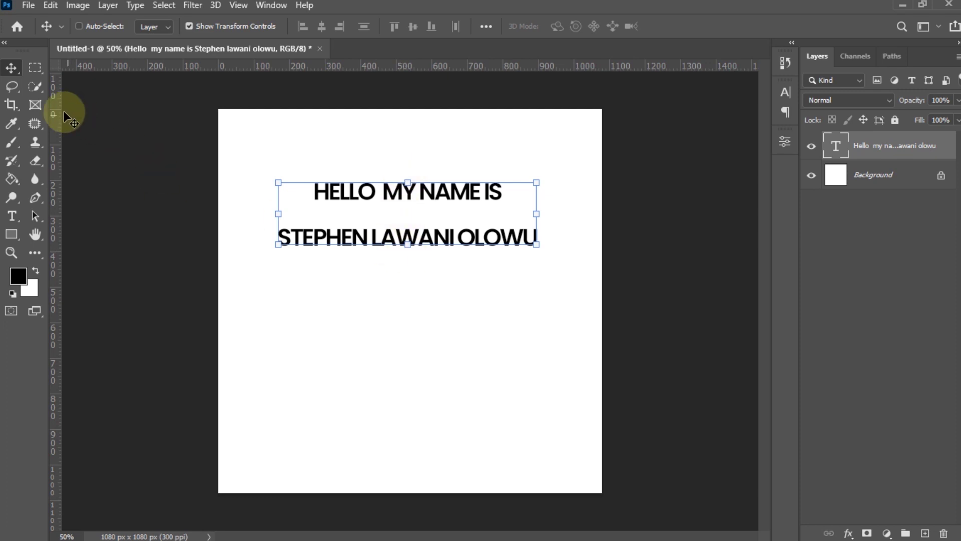
pyautogui.click(11, 216)
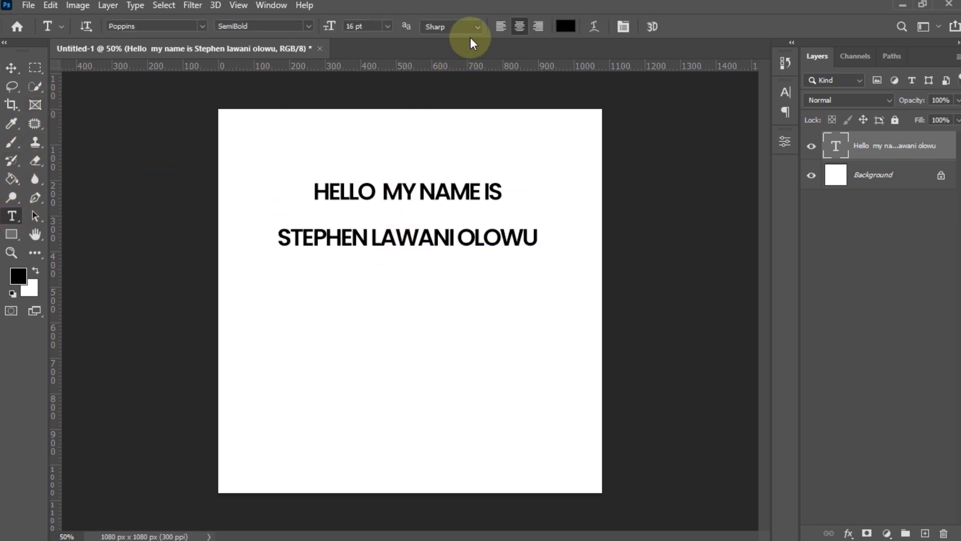
pyautogui.click(498, 26)
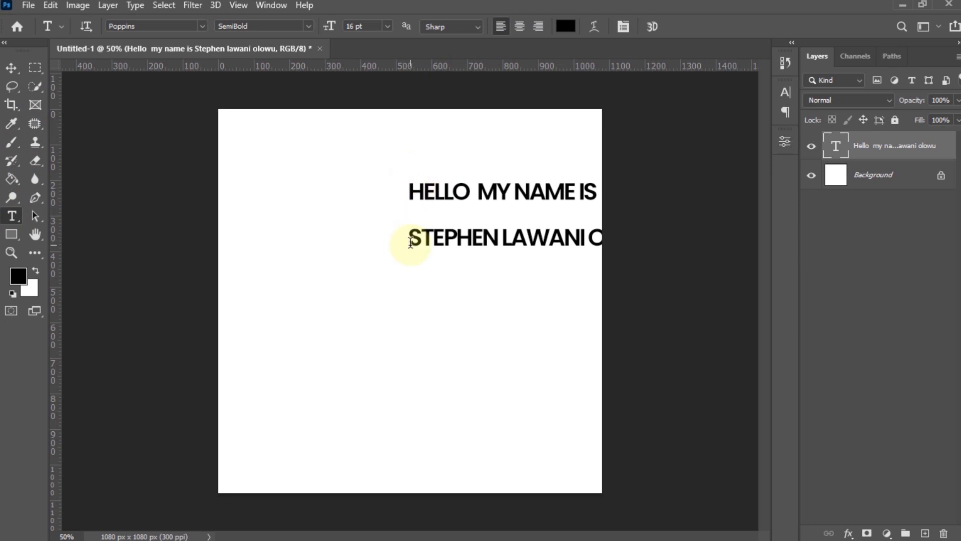
pyautogui.click(11, 67)
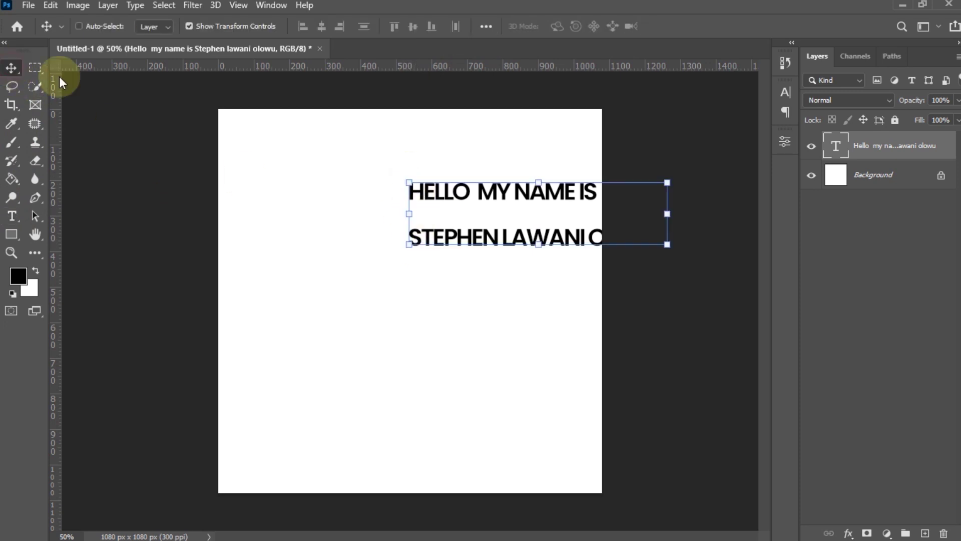
pyautogui.moveTo(494, 189); pyautogui.dragTo(401, 196)
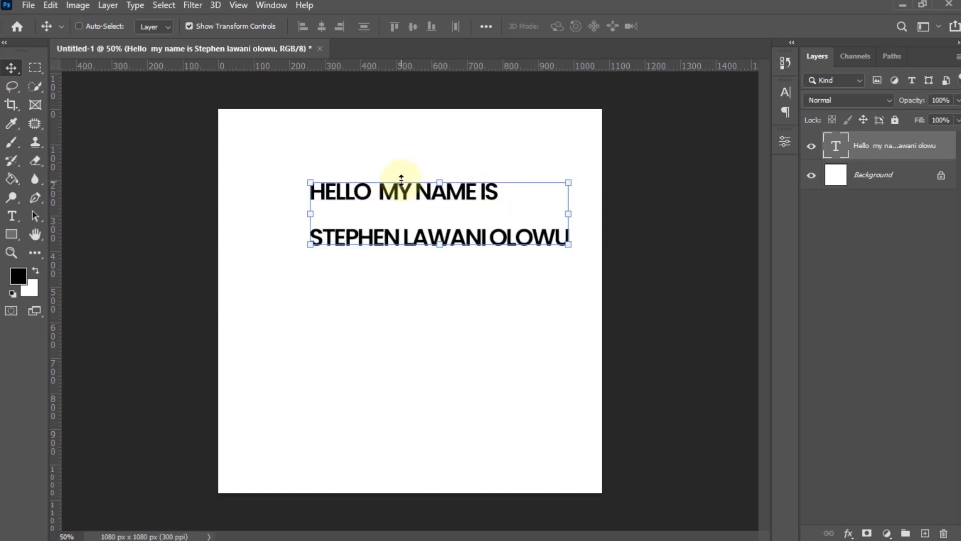
# - Try centre and right alignment, repositioning the text block on the canvas each time
pyautogui.press('v')
pyautogui.press('t')
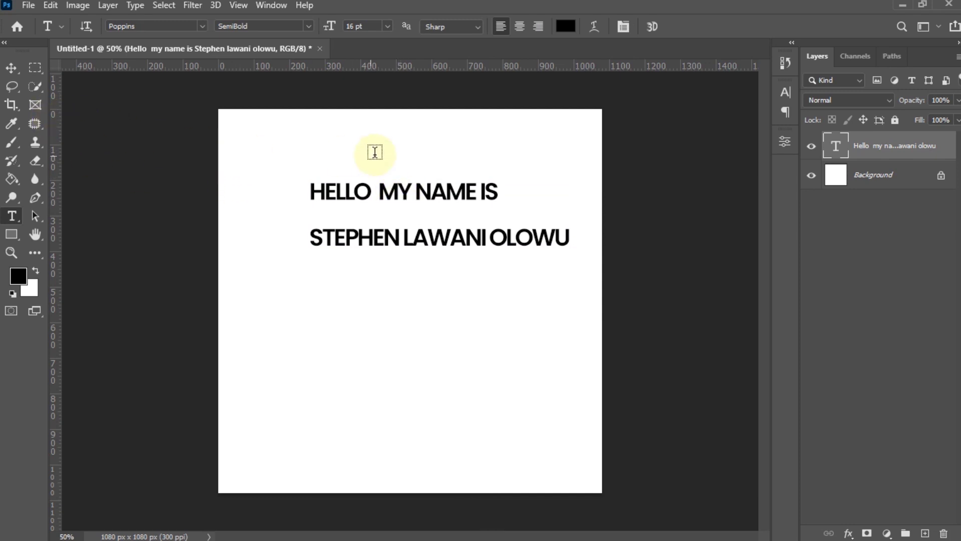
pyautogui.click(519, 27)
pyautogui.press('v')
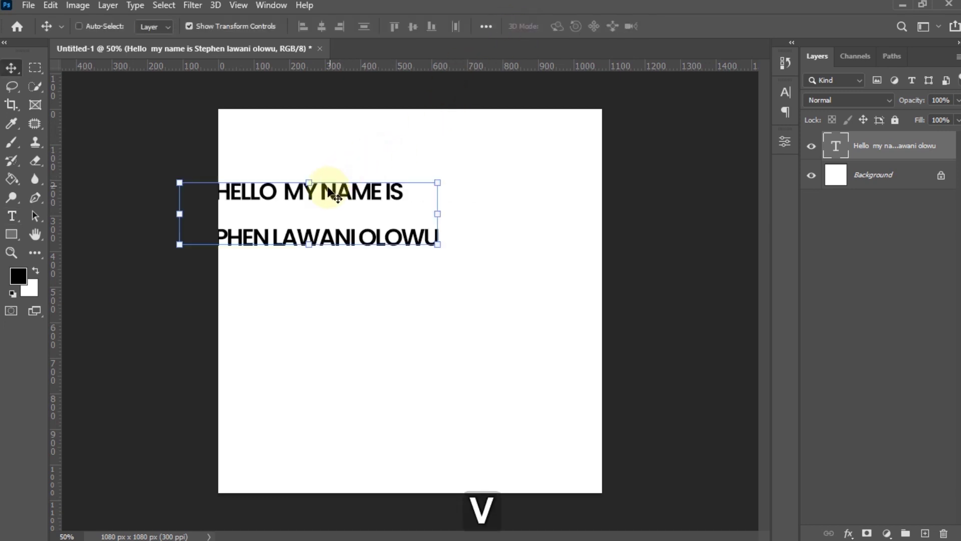
pyautogui.moveTo(319, 201); pyautogui.dragTo(405, 188)
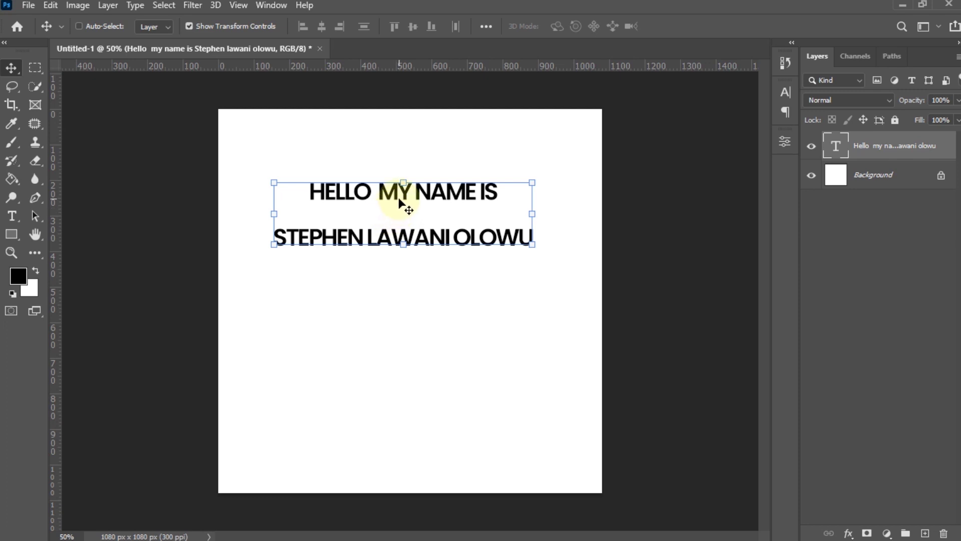
pyautogui.press('t')
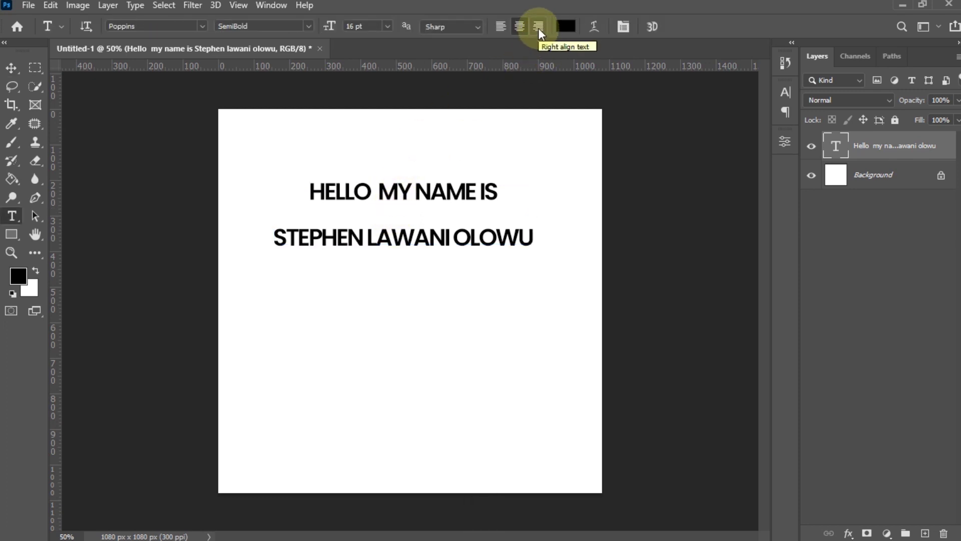
pyautogui.click(539, 28)
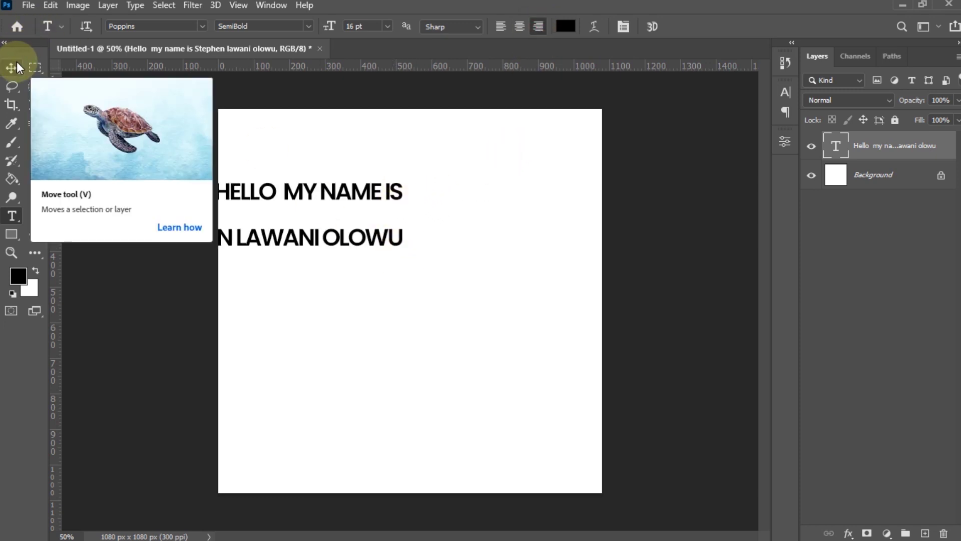
pyautogui.press('v')
pyautogui.moveTo(385, 205); pyautogui.dragTo(503, 206)
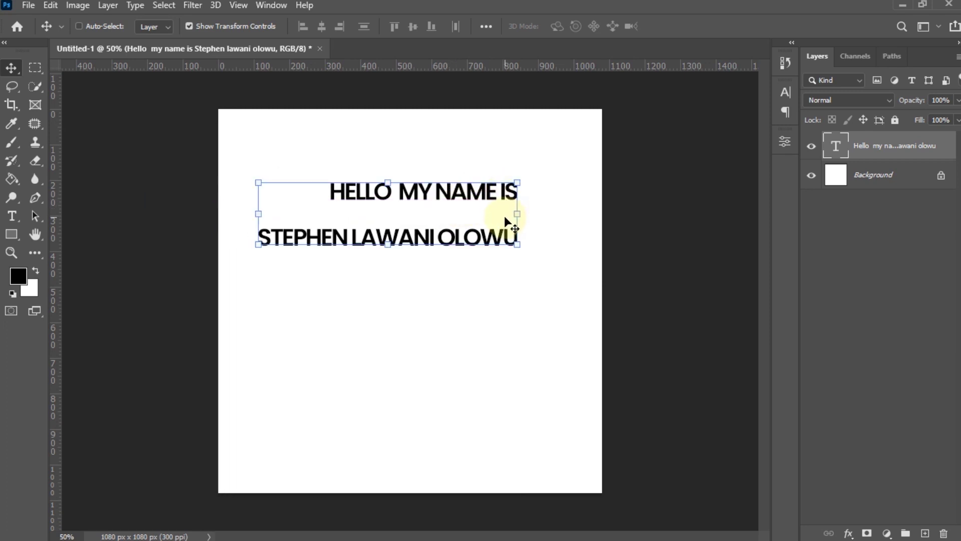
# - Left-align the text, shift it left, then delete the text layer
pyautogui.press('t')
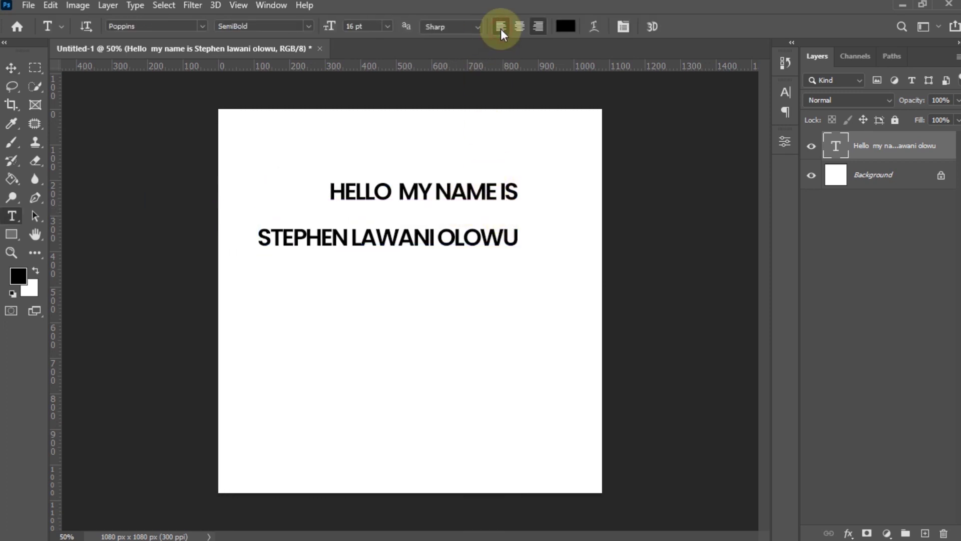
pyautogui.click(500, 27)
pyautogui.click(11, 68)
pyautogui.moveTo(550, 206); pyautogui.dragTo(326, 215)
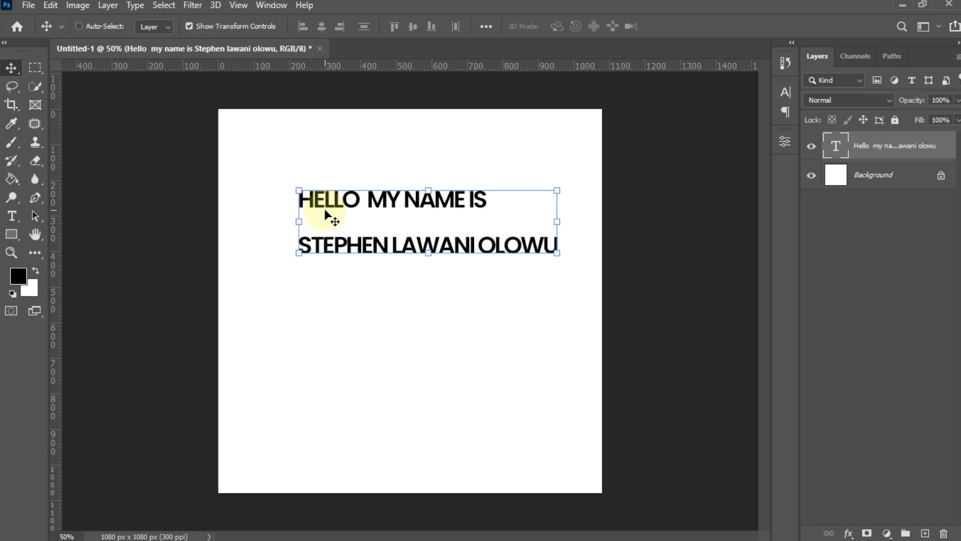
pyautogui.press('t')
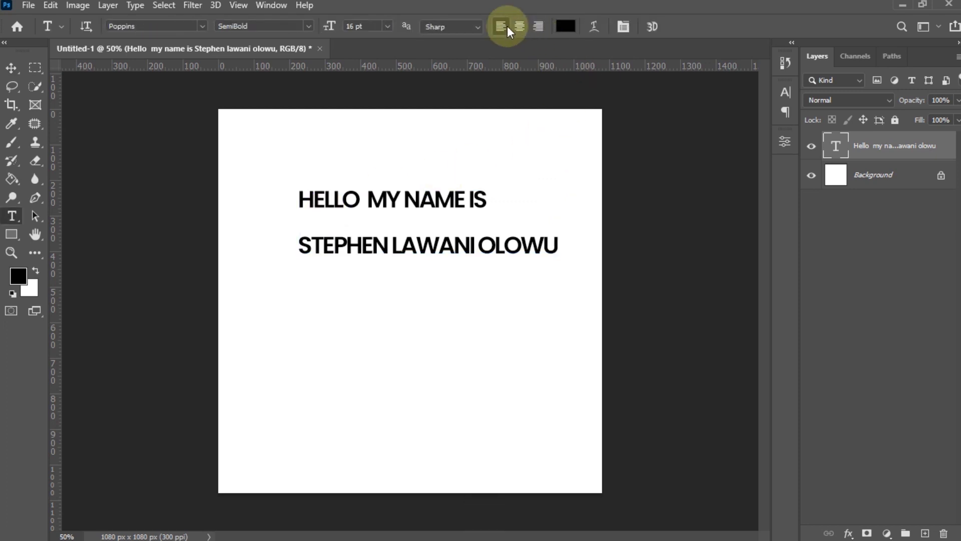
pyautogui.click(12, 68)
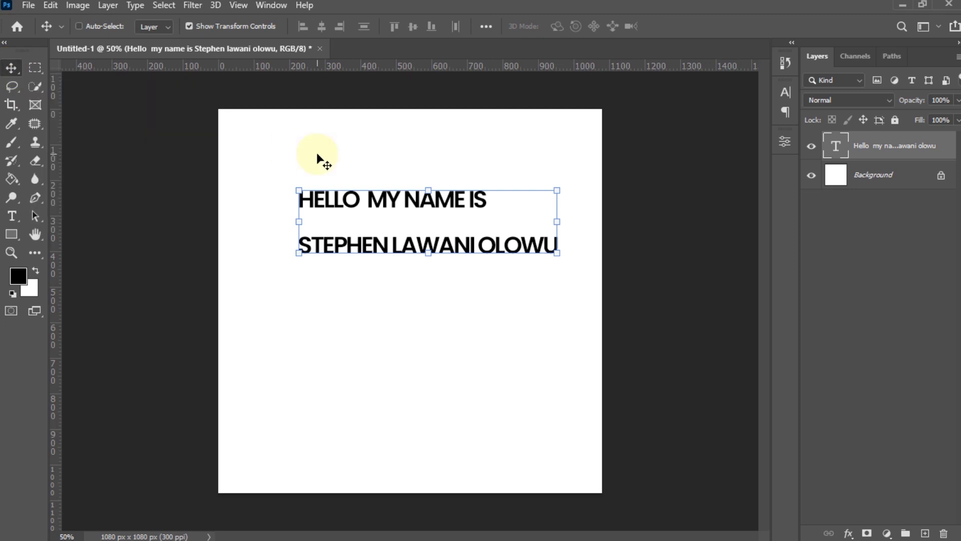
pyautogui.press('Delete')
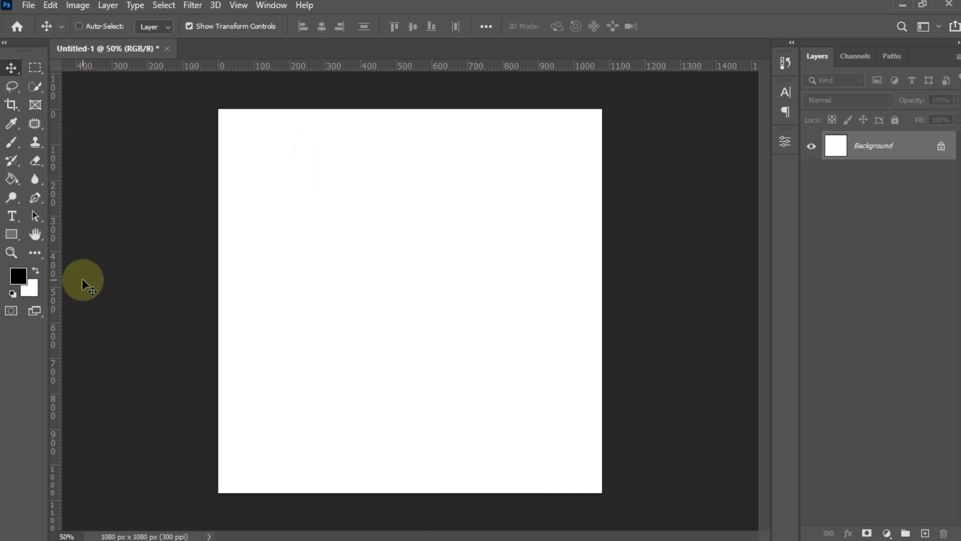
# - Draw a black 690×416 px rectangle, Rectangle 1, at X 180, Y 306 on the canvas
pyautogui.click(16, 240)
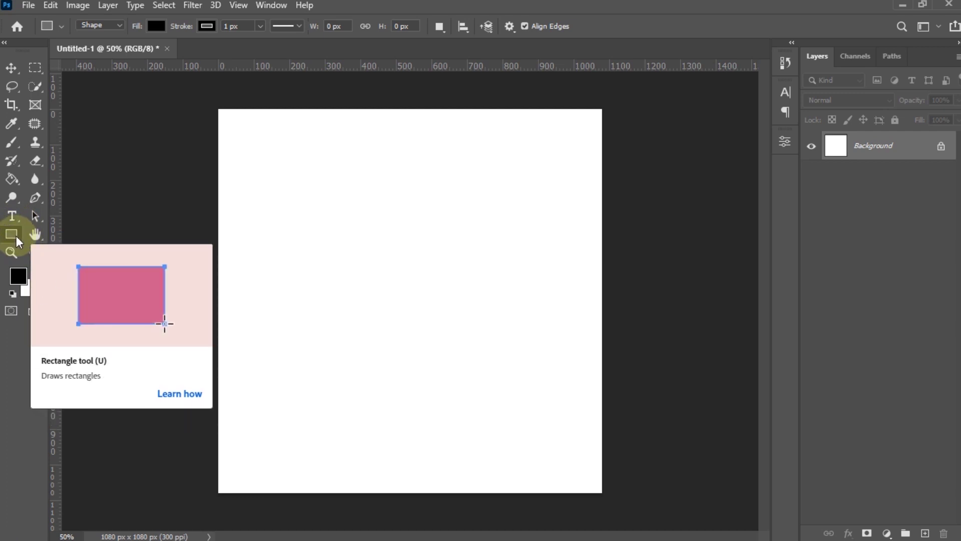
pyautogui.rightClick(15, 239)
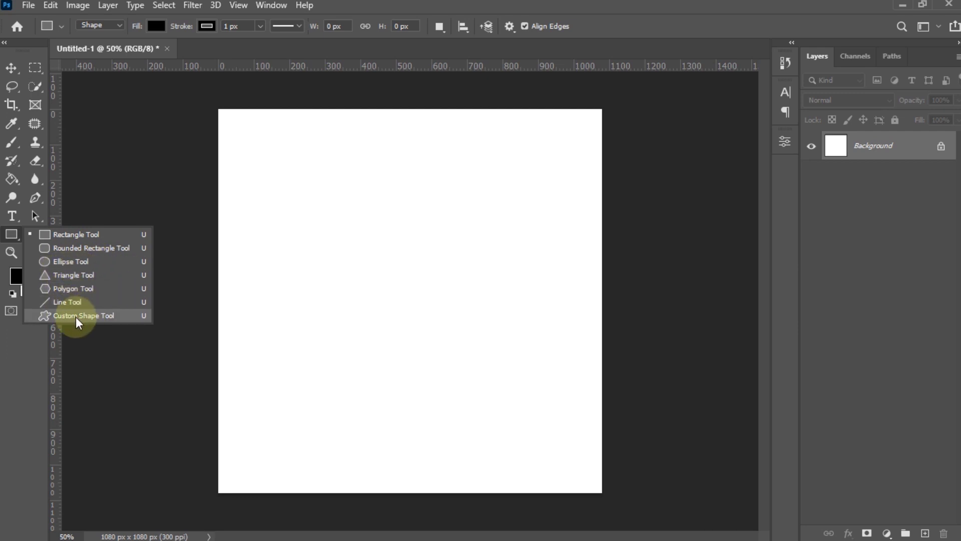
pyautogui.click(72, 234)
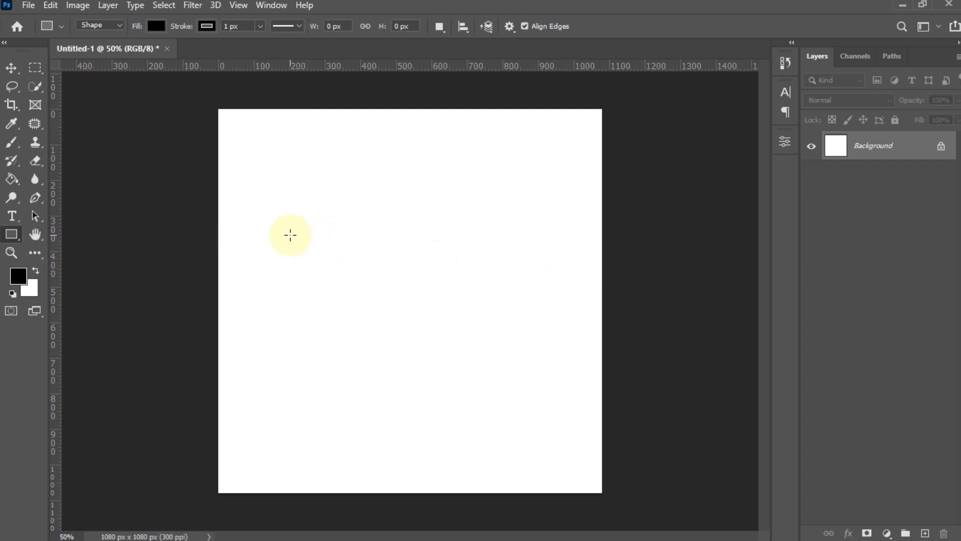
pyautogui.moveTo(283, 218); pyautogui.dragTo(527, 365)
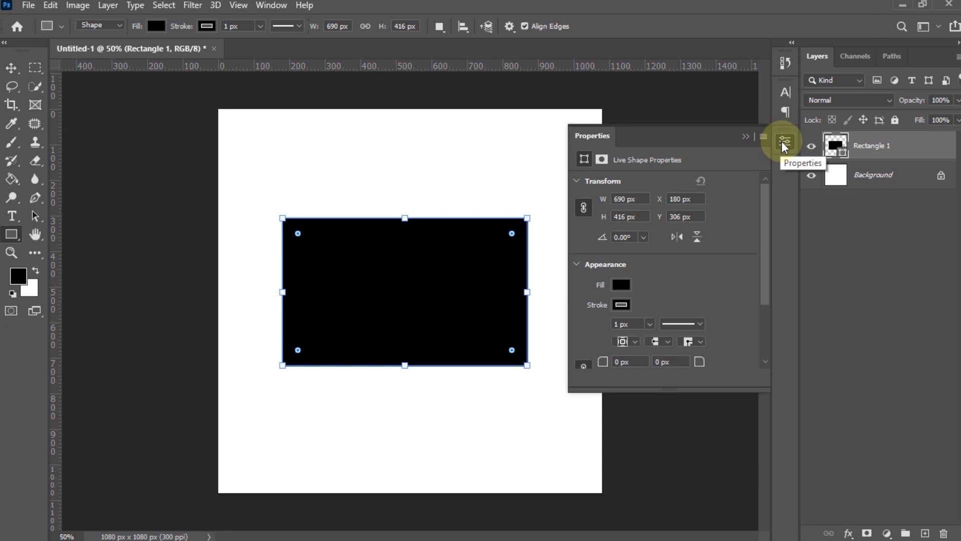
pyautogui.click(785, 143)
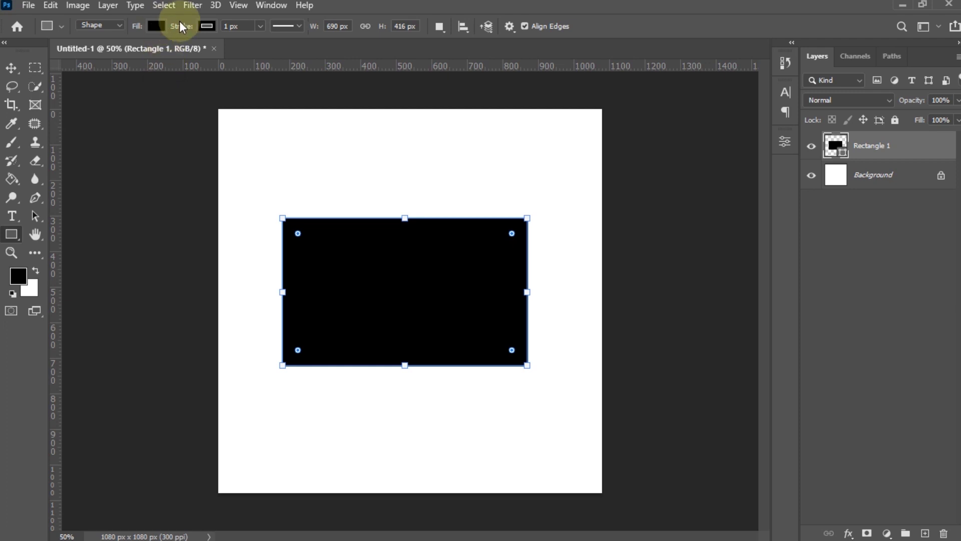
# - Try green, black and navy recent swatches, then settle on a golden yellow-orange fill
pyautogui.click(155, 26)
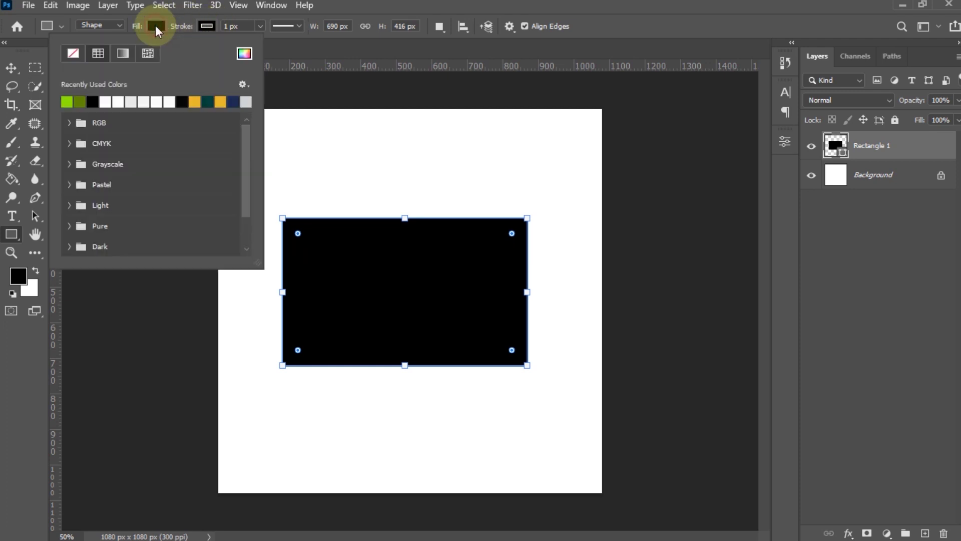
pyautogui.click(66, 102)
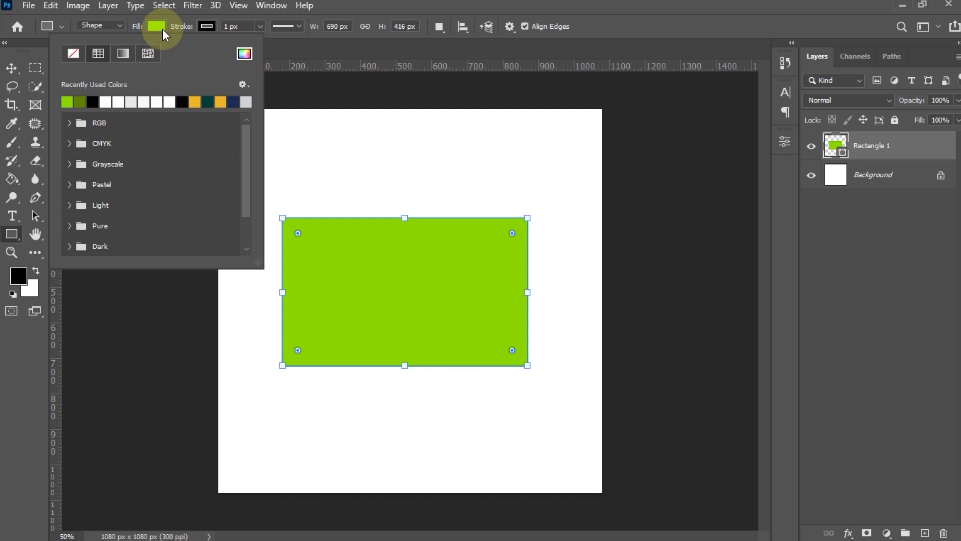
pyautogui.click(182, 102)
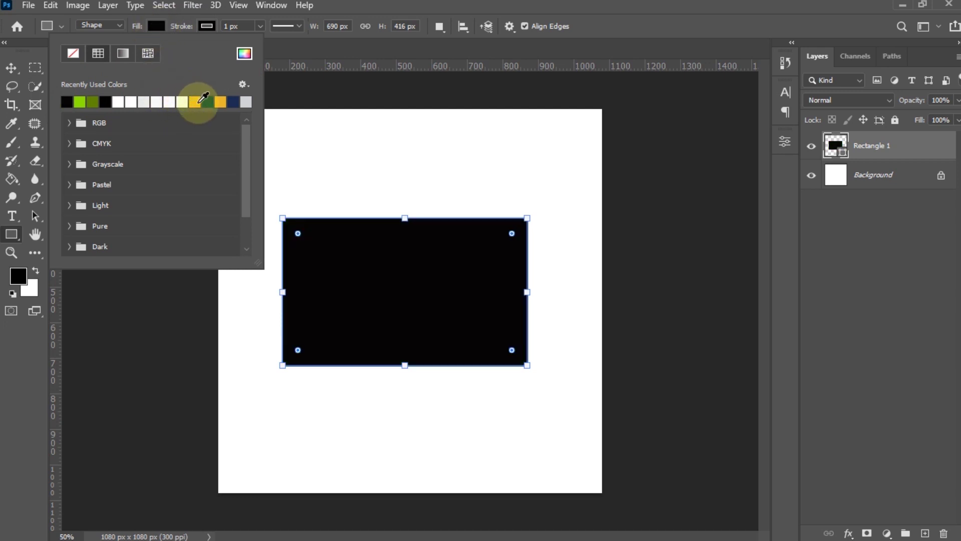
pyautogui.click(195, 102)
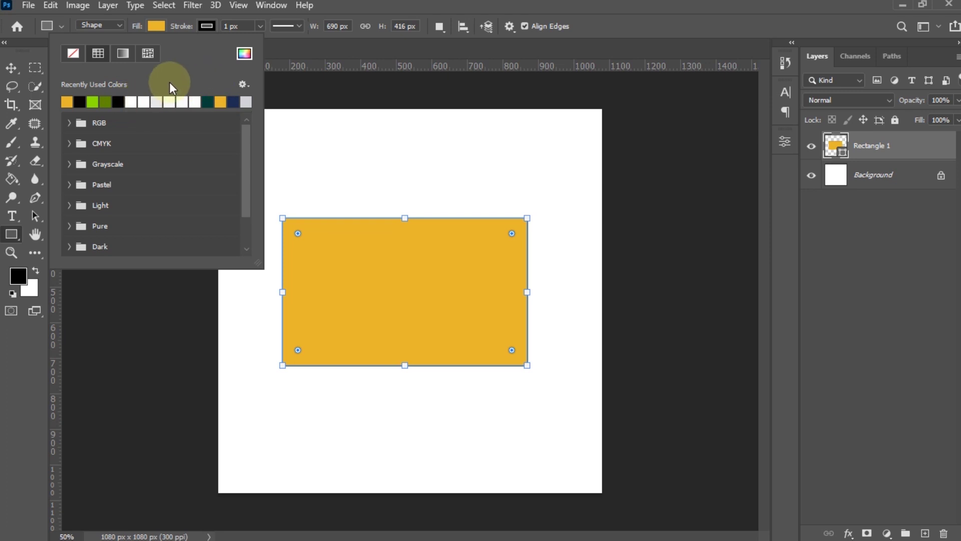
pyautogui.click(236, 101)
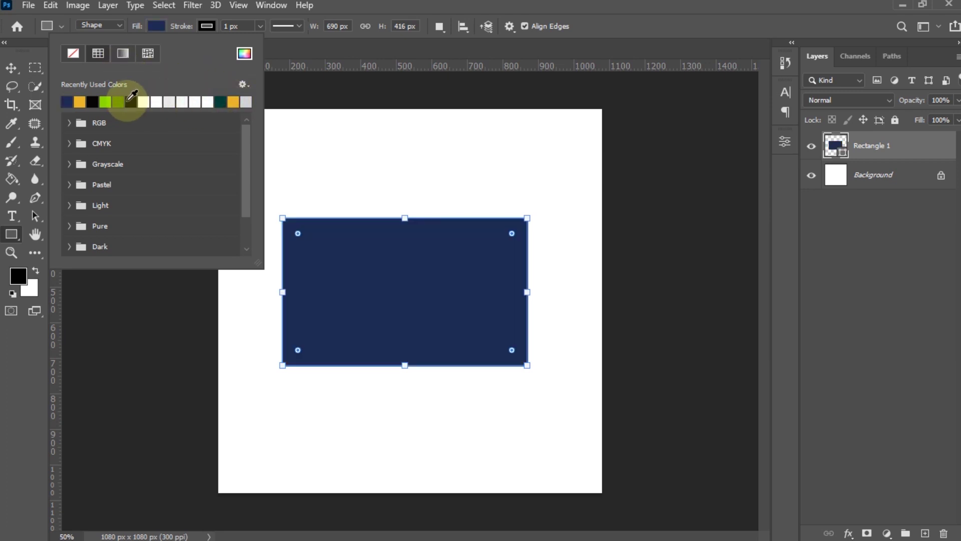
pyautogui.click(91, 100)
pyautogui.click(83, 100)
pyautogui.click(94, 101)
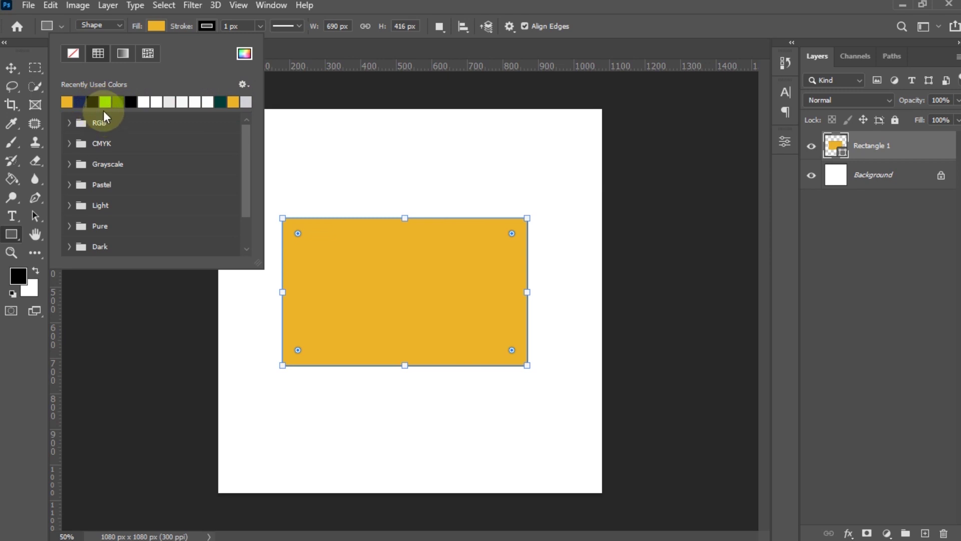
# - Expand the RGB, CMYK and Grayscale swatch folders in the Fill panel
pyautogui.click(68, 124)
pyautogui.click(69, 157)
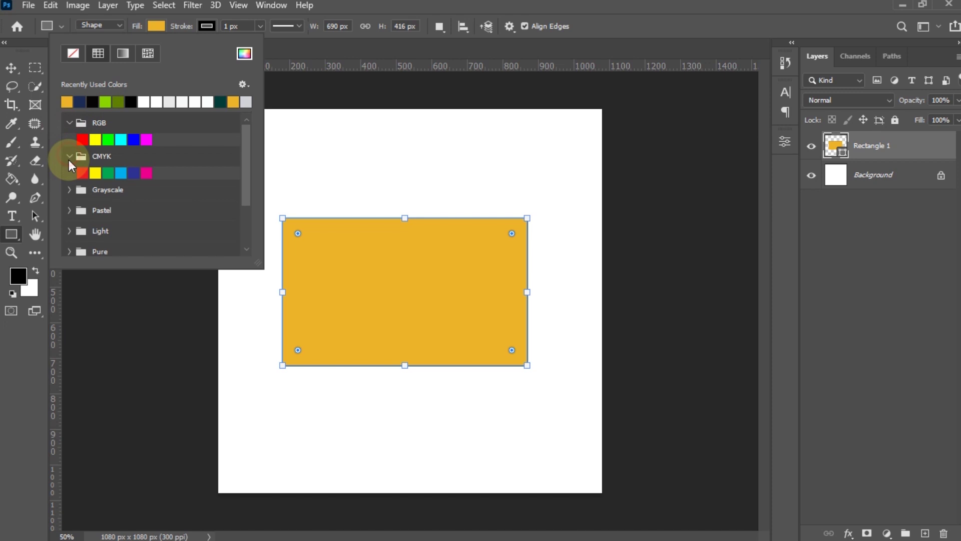
pyautogui.click(70, 189)
pyautogui.scroll(-1, 76, 202)
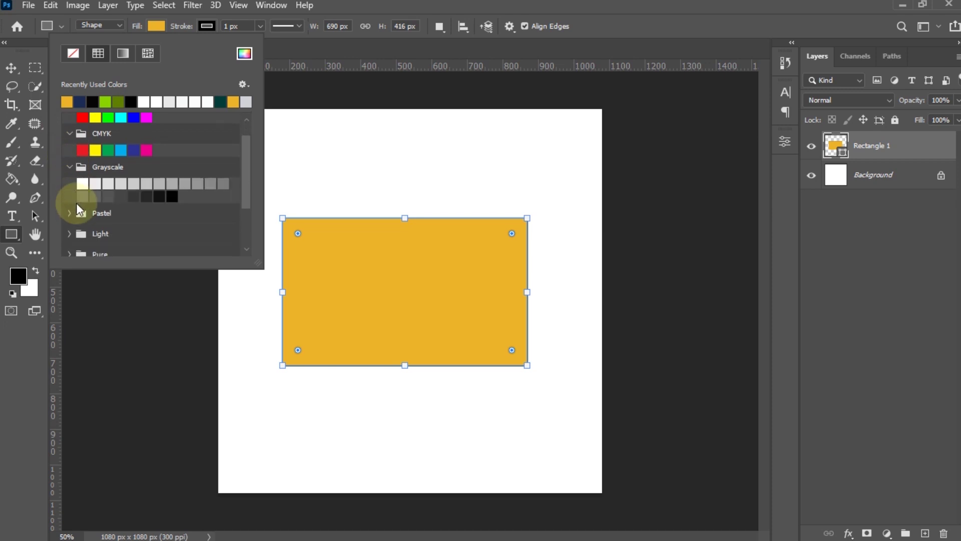
pyautogui.scroll(1, 76, 203)
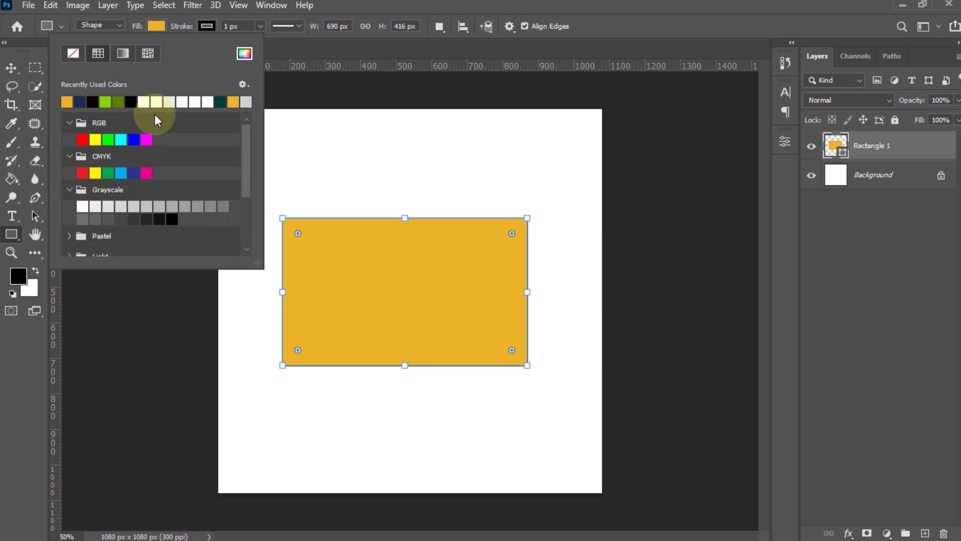
# - In the fill Color Picker, sweep the hue through magenta, purple, blue and green to cyan
pyautogui.click(245, 54)
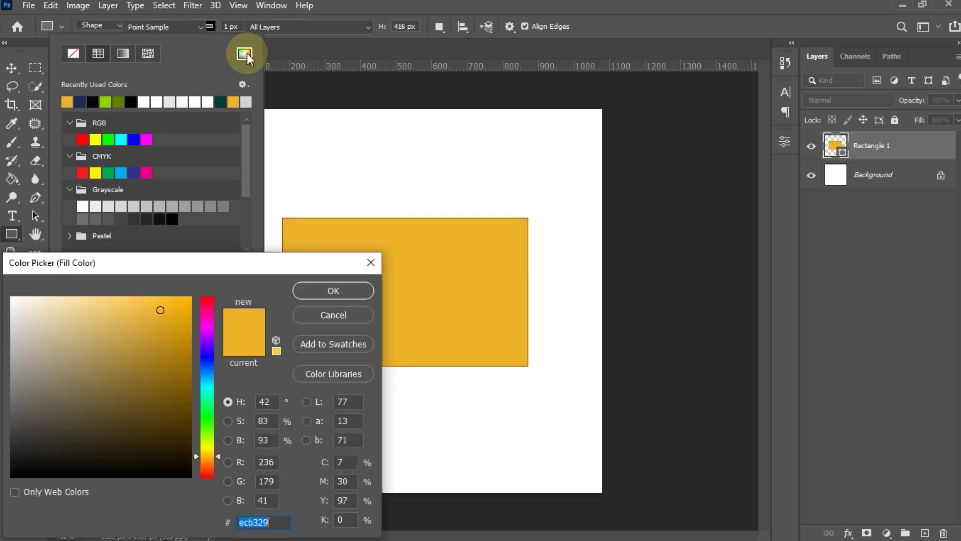
pyautogui.moveTo(209, 269); pyautogui.dragTo(515, 124)
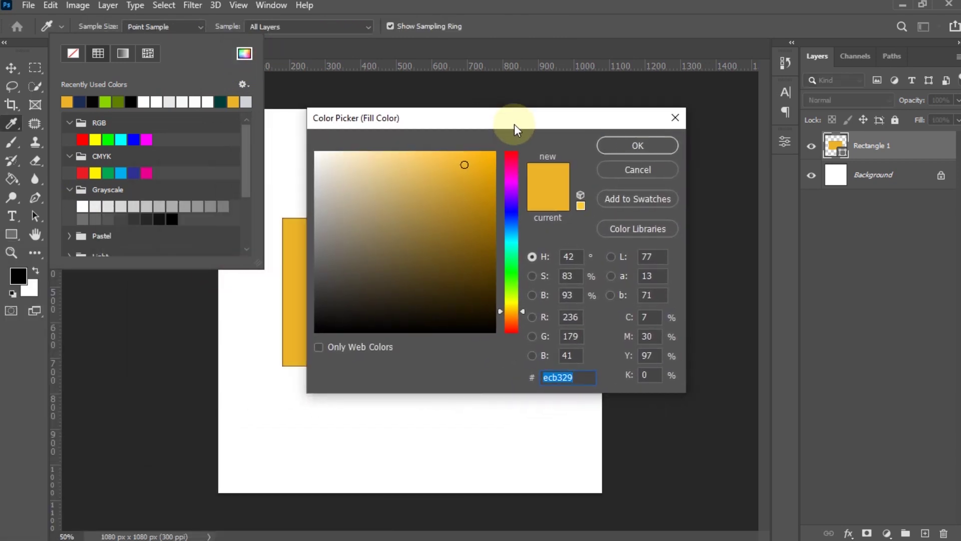
pyautogui.click(513, 170)
pyautogui.click(512, 203)
pyautogui.click(508, 231)
pyautogui.click(508, 263)
pyautogui.click(510, 299)
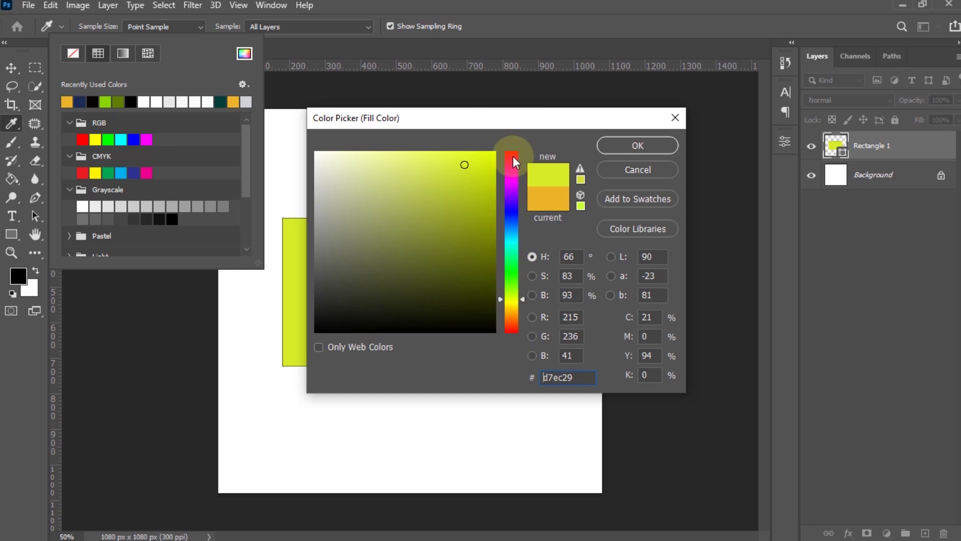
pyautogui.click(513, 244)
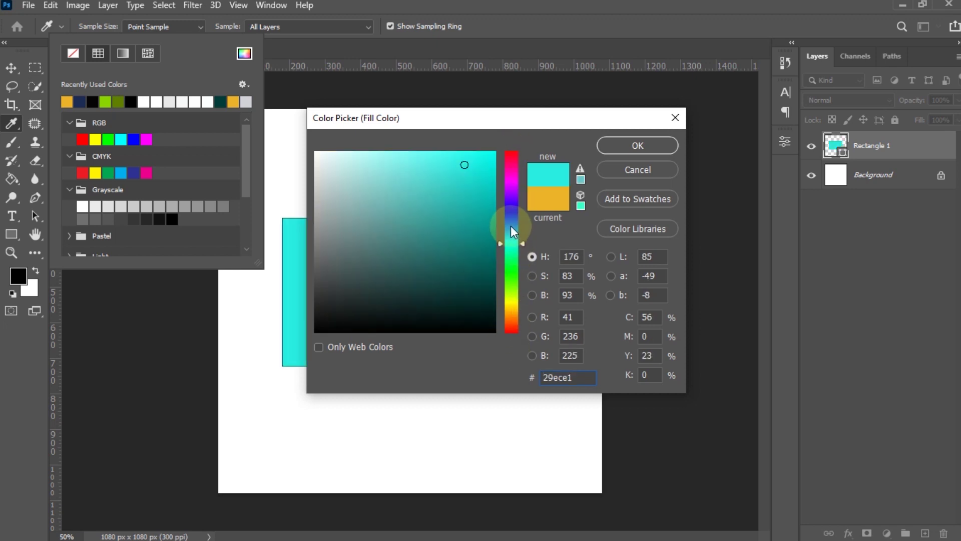
pyautogui.click(510, 226)
pyautogui.click(511, 194)
pyautogui.moveTo(511, 182)
pyautogui.mouseDown()
pyautogui.moveTo(509, 149)
pyautogui.moveTo(511, 332)
pyautogui.moveTo(513, 151)
pyautogui.moveTo(512, 253)
pyautogui.mouseUp()
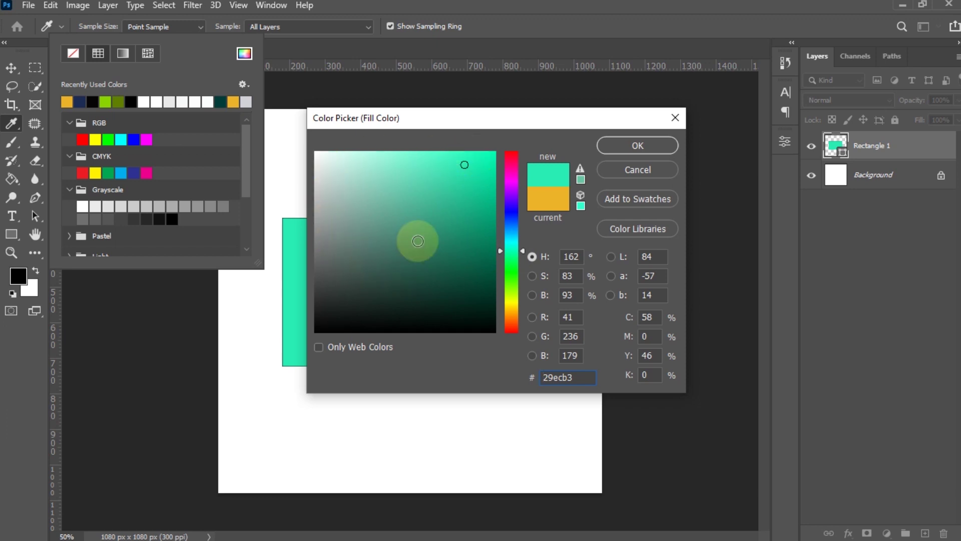
# - Pick a bright, fully saturated aqua-green fill, #03fcb3, in the colour field
pyautogui.click(473, 178)
pyautogui.moveTo(473, 177)
pyautogui.mouseDown()
pyautogui.moveTo(496, 154)
pyautogui.moveTo(460, 307)
pyautogui.mouseUp()
pyautogui.click(356, 152)
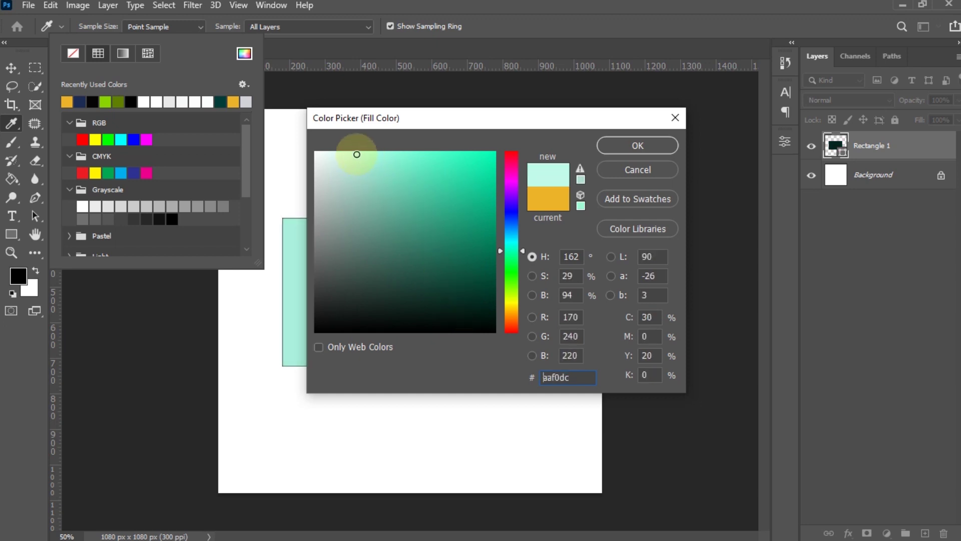
pyautogui.moveTo(360, 185)
pyautogui.mouseDown()
pyautogui.moveTo(343, 284)
pyautogui.moveTo(476, 180)
pyautogui.moveTo(499, 140)
pyautogui.mouseUp()
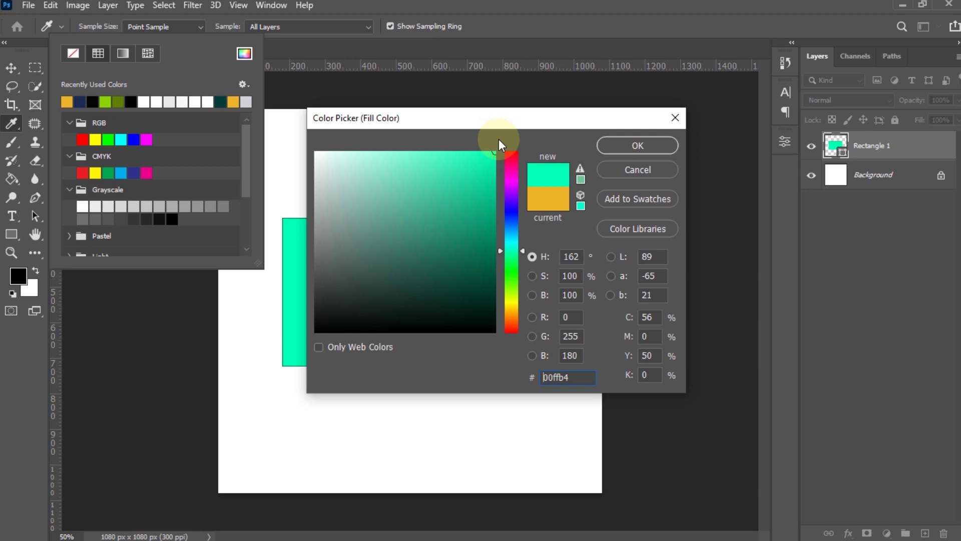
pyautogui.click(494, 153)
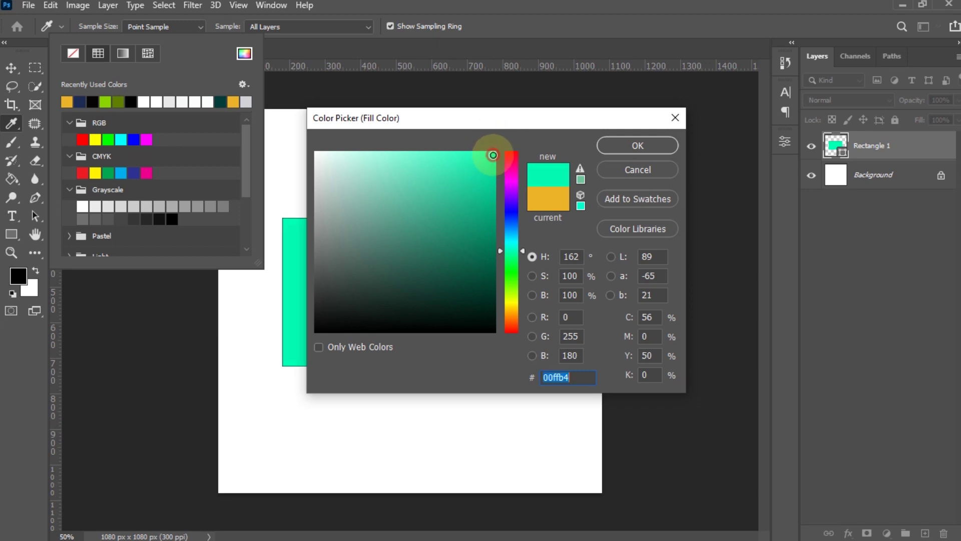
pyautogui.click(496, 152)
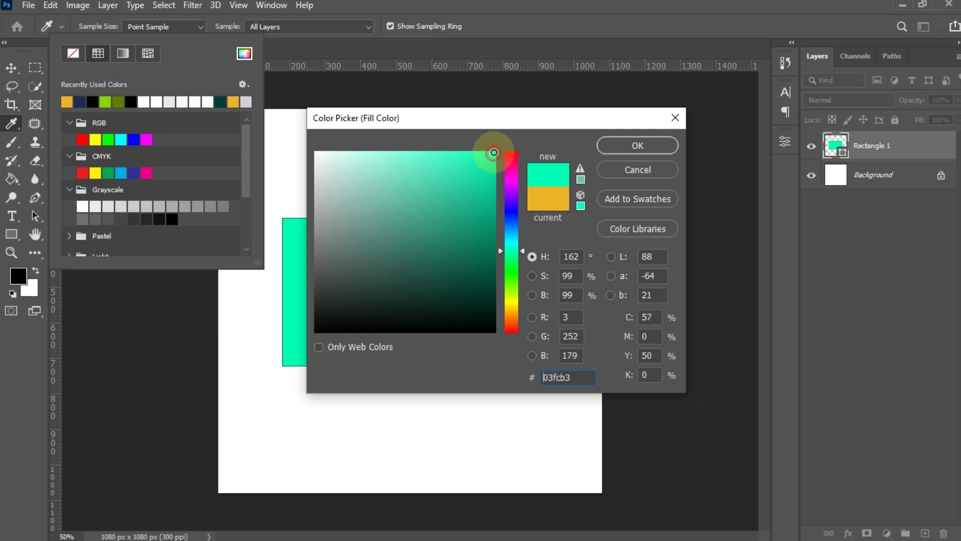
# - Try bright blue, navy, lavender and slate blue shades for the fill
pyautogui.click(510, 208)
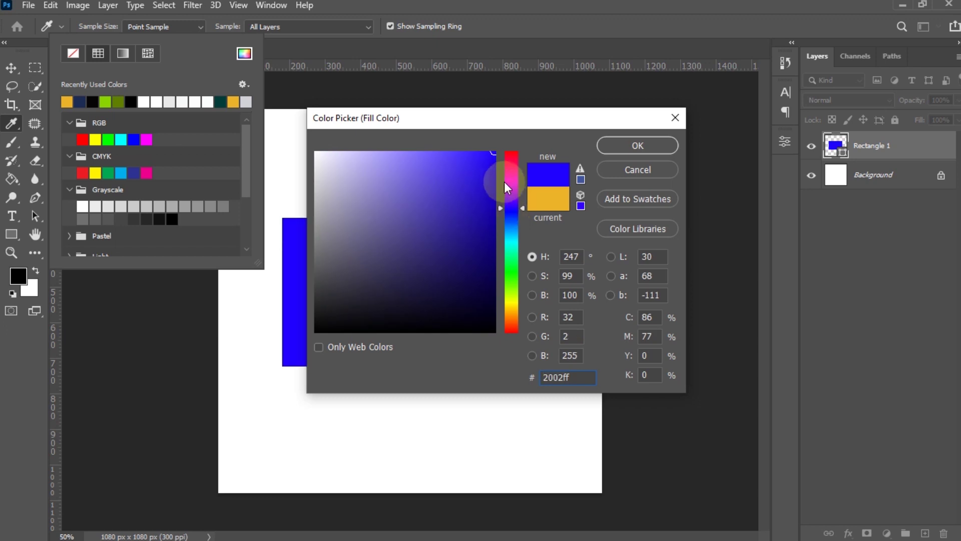
pyautogui.click(511, 214)
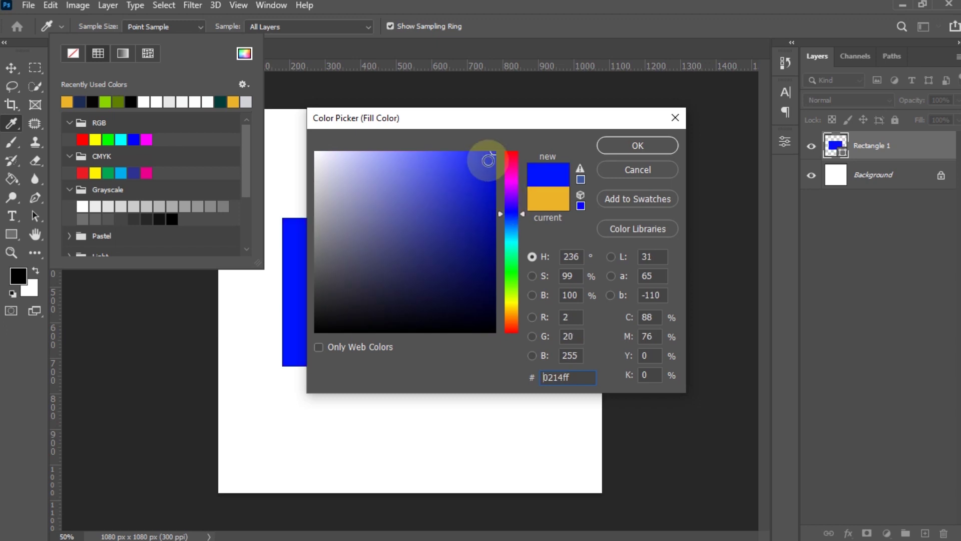
pyautogui.click(494, 152)
pyautogui.moveTo(493, 152); pyautogui.dragTo(497, 153)
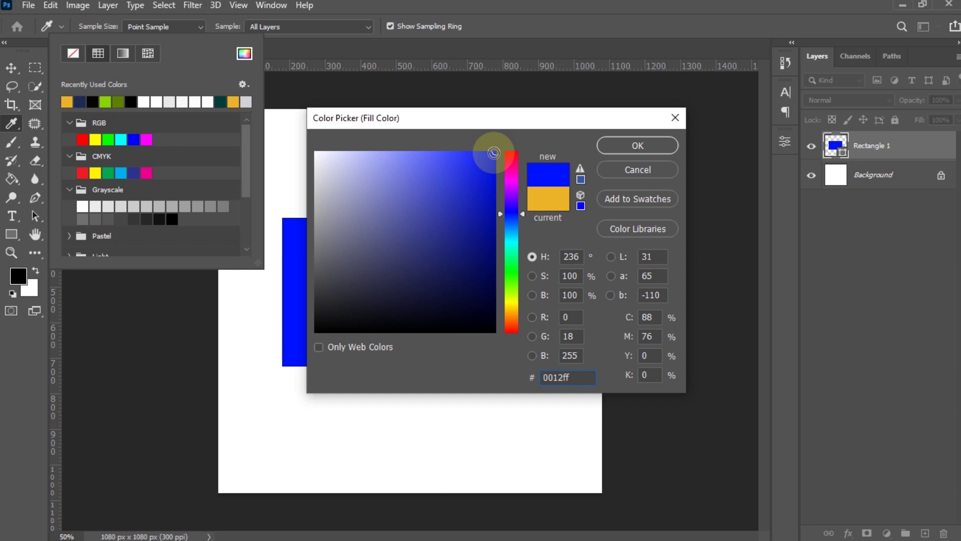
pyautogui.click(485, 303)
pyautogui.moveTo(486, 303)
pyautogui.mouseDown()
pyautogui.moveTo(494, 307)
pyautogui.moveTo(478, 298)
pyautogui.moveTo(487, 298)
pyautogui.mouseUp()
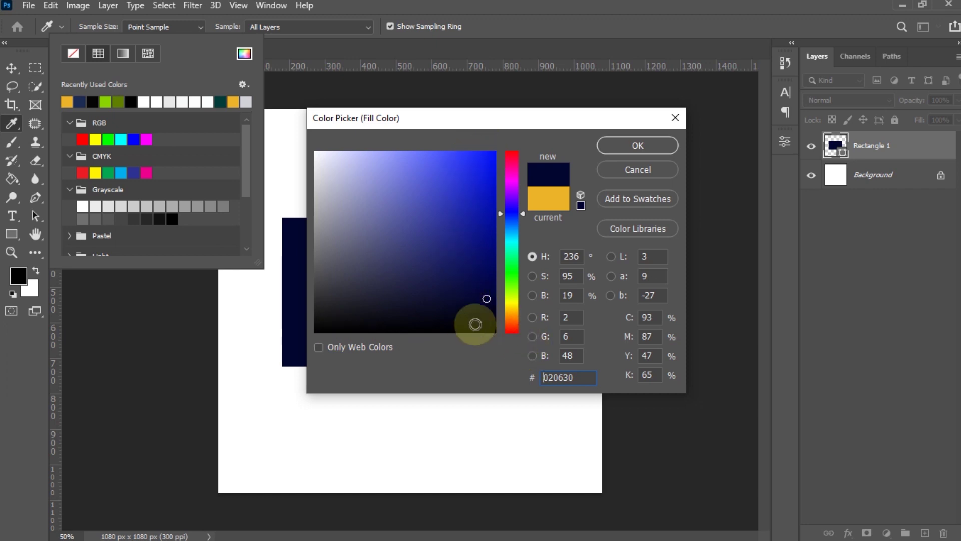
pyautogui.click(475, 291)
pyautogui.click(482, 299)
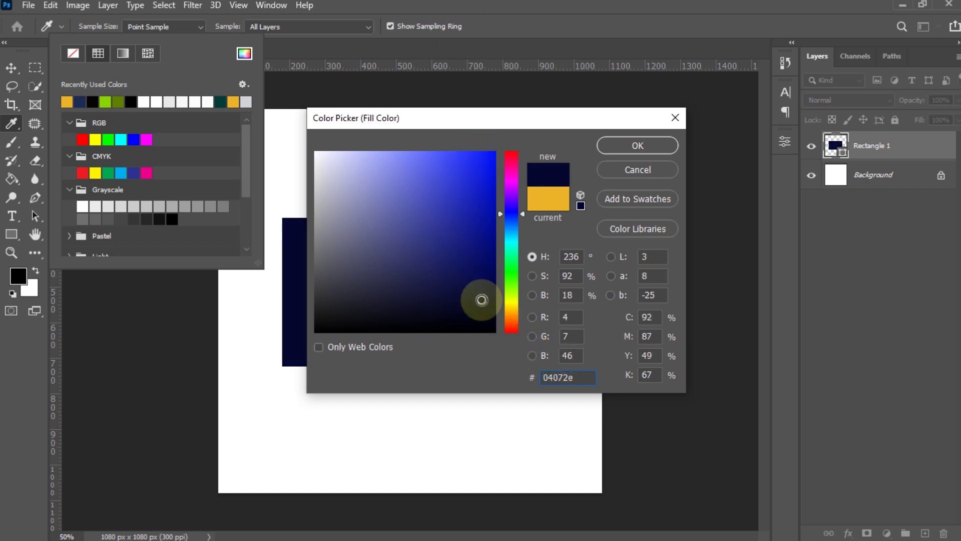
pyautogui.moveTo(347, 159)
pyautogui.mouseDown()
pyautogui.moveTo(388, 159)
pyautogui.moveTo(374, 143)
pyautogui.mouseUp()
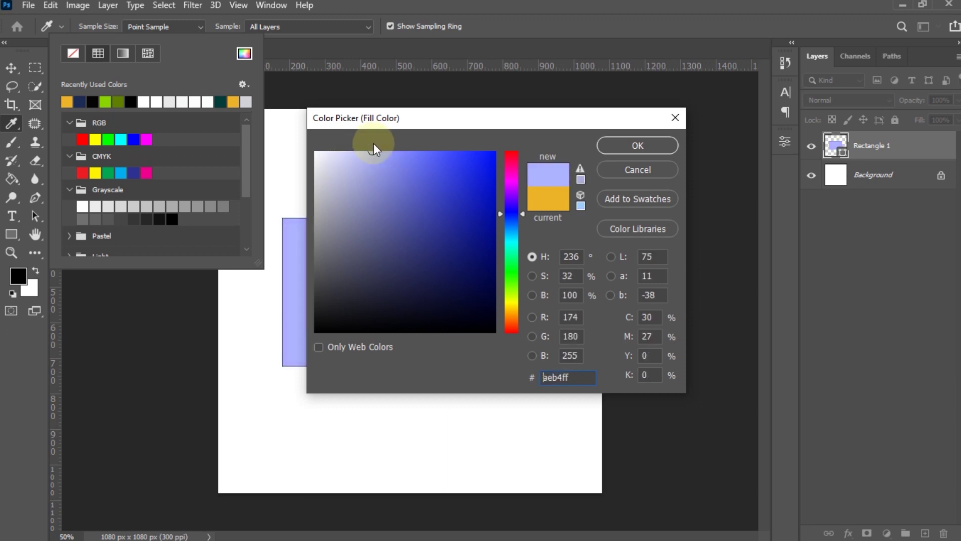
pyautogui.moveTo(372, 151); pyautogui.dragTo(370, 147)
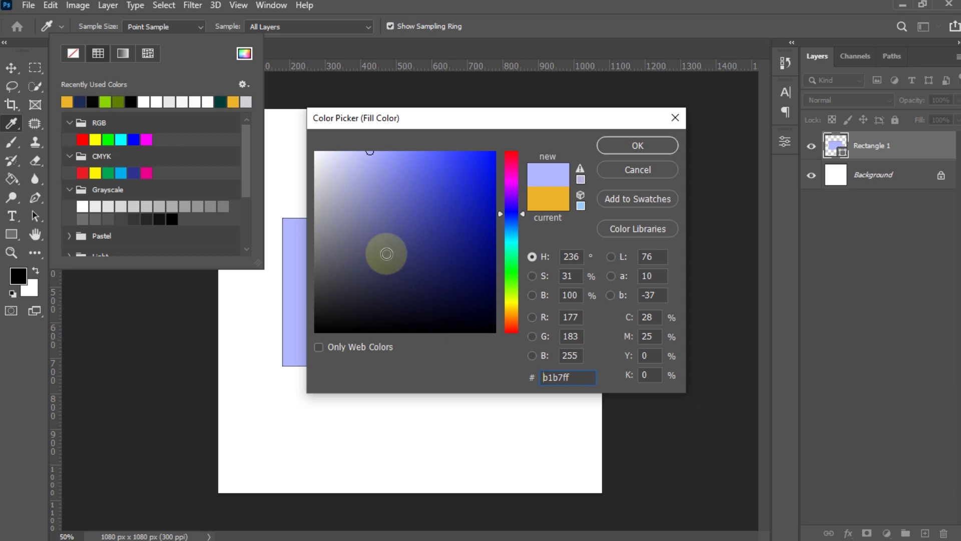
pyautogui.click(387, 254)
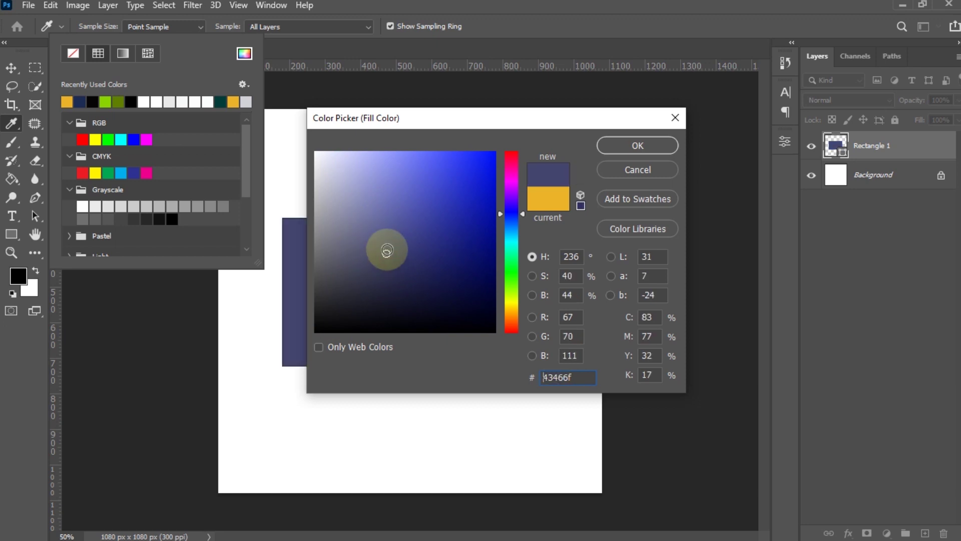
# - Preview bright blue, dark navy, pale lavender and lime fill shades
pyautogui.moveTo(493, 160); pyautogui.dragTo(506, 142)
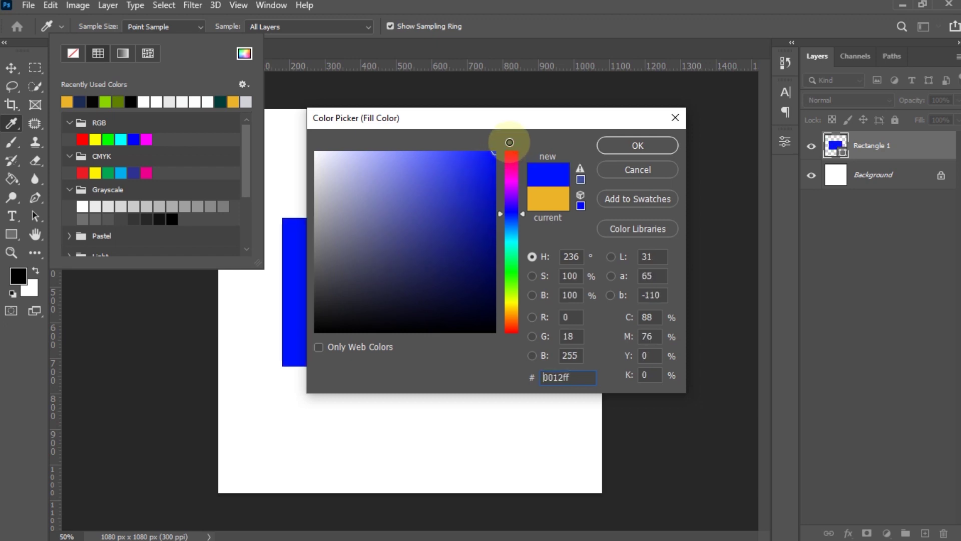
pyautogui.moveTo(486, 269)
pyautogui.mouseDown()
pyautogui.moveTo(448, 281)
pyautogui.moveTo(490, 302)
pyautogui.mouseUp()
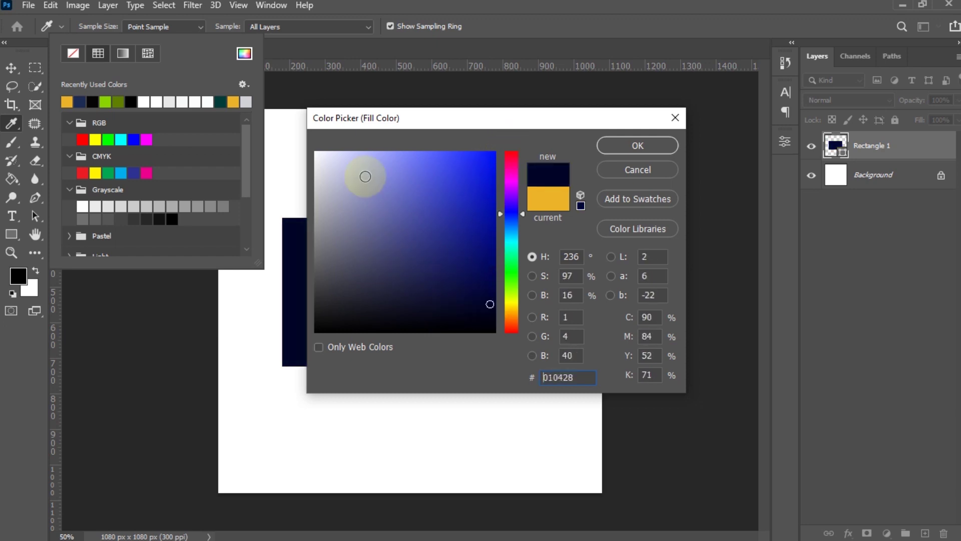
pyautogui.click(337, 155)
pyautogui.moveTo(509, 161); pyautogui.dragTo(506, 296)
pyautogui.moveTo(459, 215); pyautogui.dragTo(493, 151)
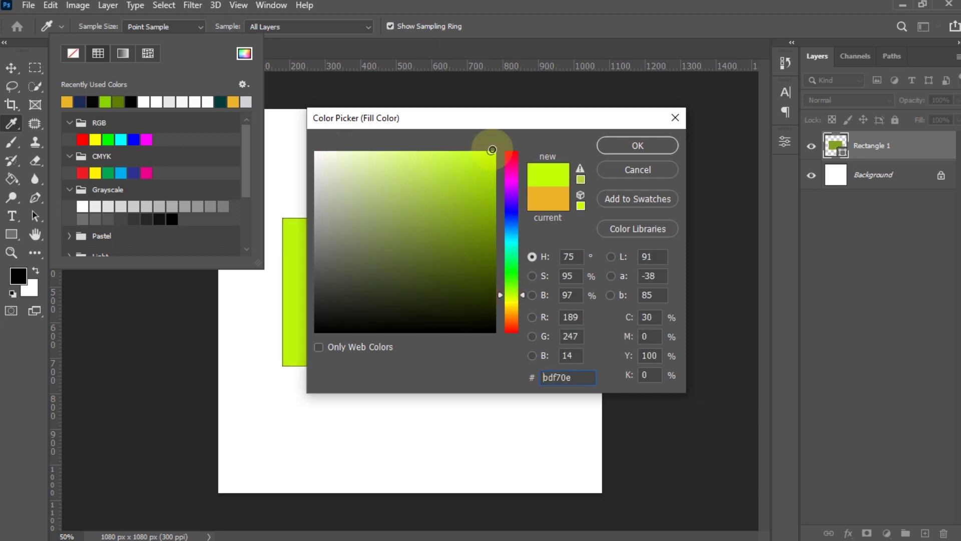
# - Shift the hue to green, try several greens and commit a bright green fill
pyautogui.click(513, 274)
pyautogui.moveTo(462, 205)
pyautogui.mouseDown()
pyautogui.moveTo(478, 161)
pyautogui.moveTo(499, 147)
pyautogui.mouseUp()
pyautogui.click(487, 297)
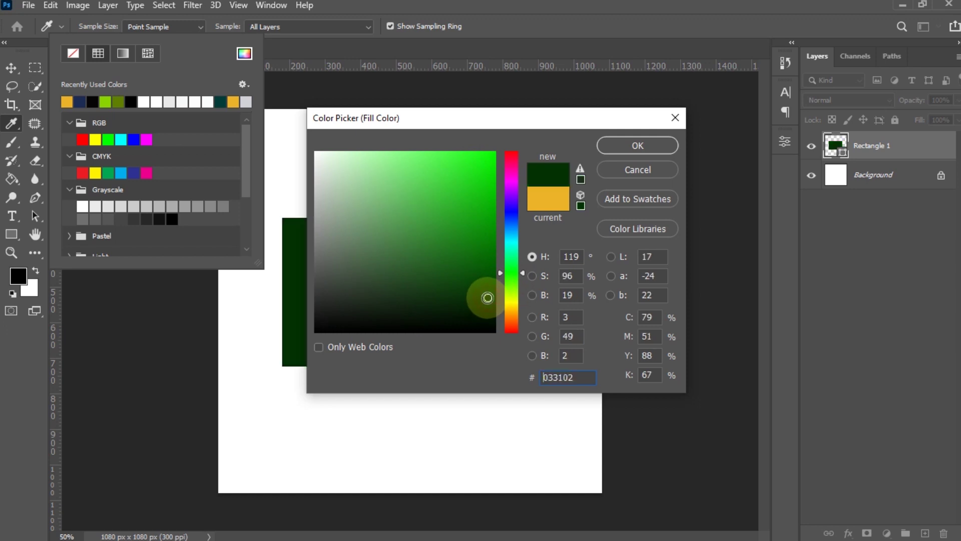
pyautogui.click(420, 168)
pyautogui.click(391, 151)
pyautogui.click(431, 218)
pyautogui.click(416, 275)
pyautogui.click(491, 188)
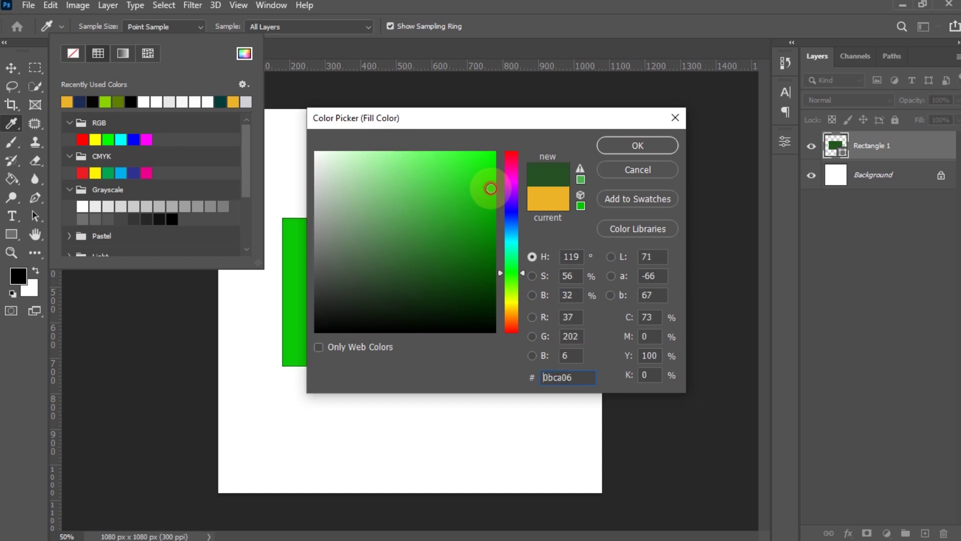
pyautogui.click(633, 149)
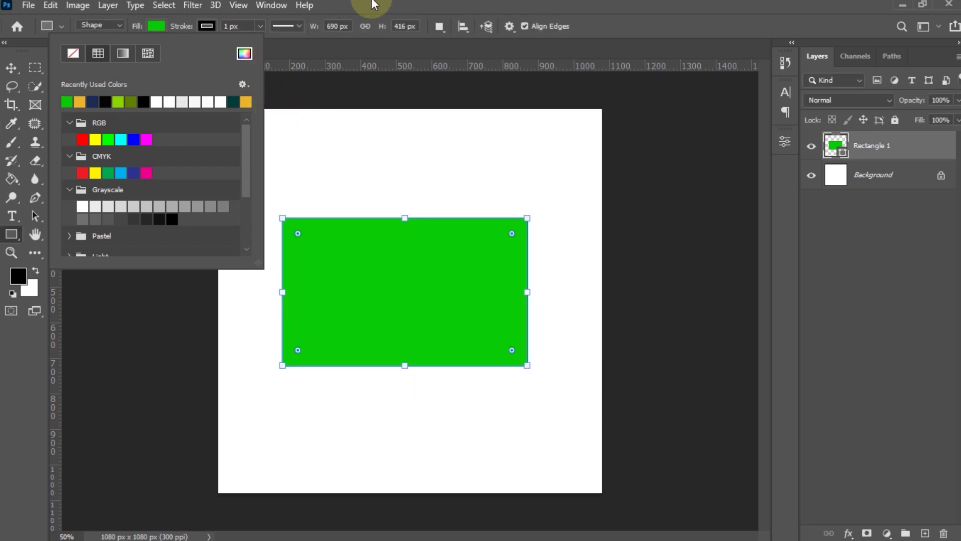
pyautogui.click(373, 5)
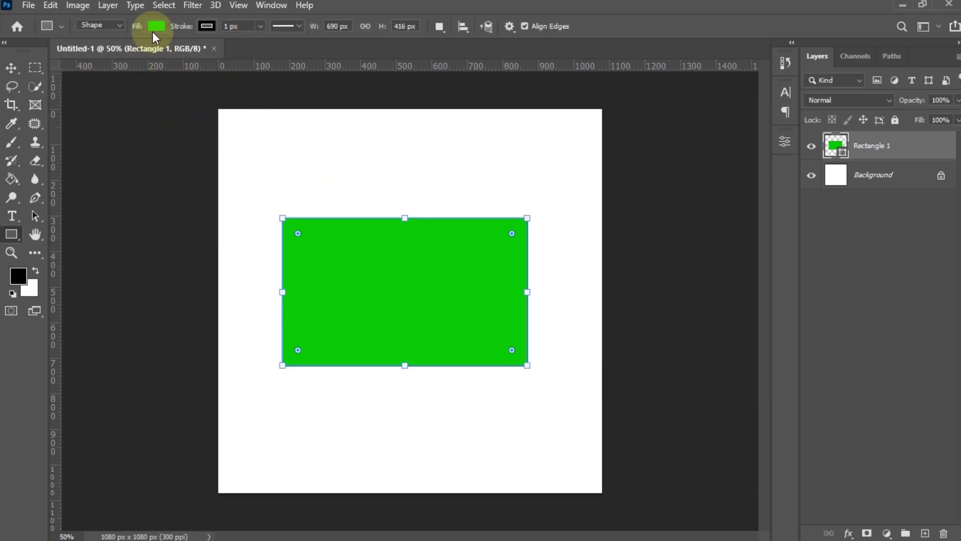
# - Try recent swatches, then commit a medium royal blue fill, #1a47c7, from the Color Picker
pyautogui.click(154, 28)
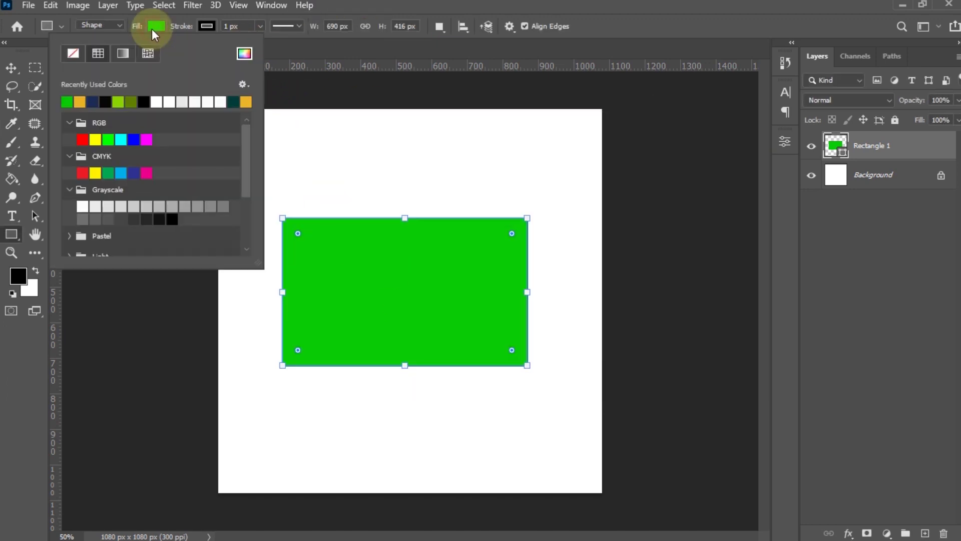
pyautogui.click(104, 102)
pyautogui.click(131, 102)
pyautogui.click(169, 102)
pyautogui.click(233, 102)
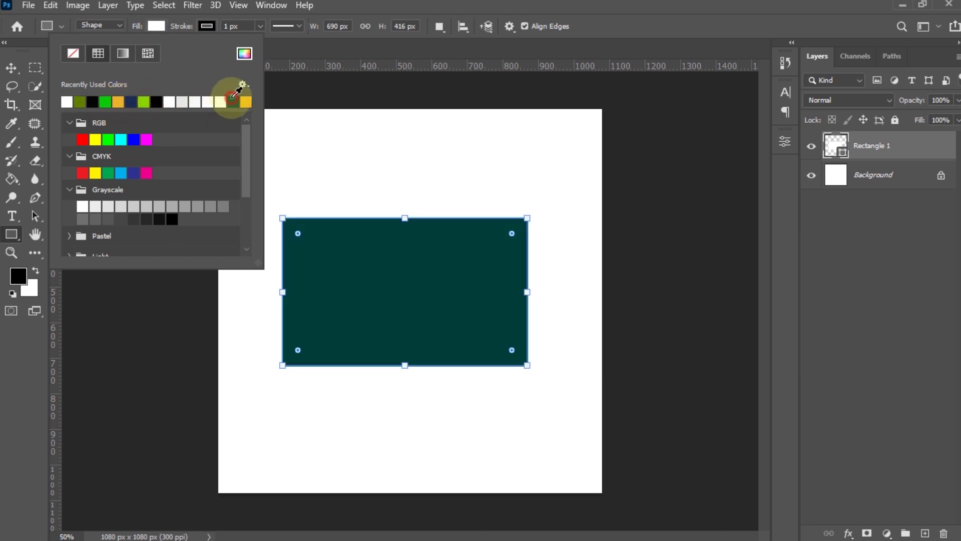
pyautogui.click(244, 53)
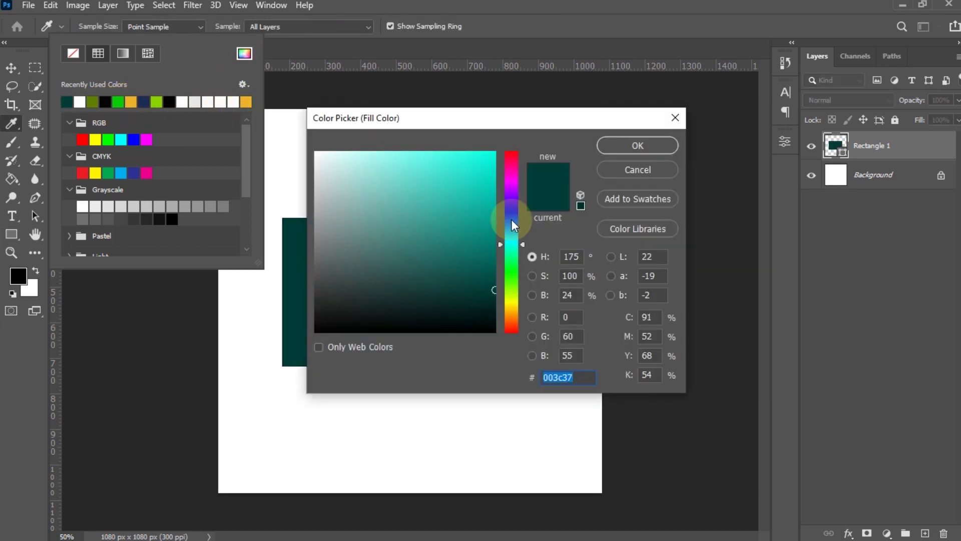
pyautogui.click(512, 220)
pyautogui.click(472, 190)
pyautogui.click(618, 150)
pyautogui.click(308, 49)
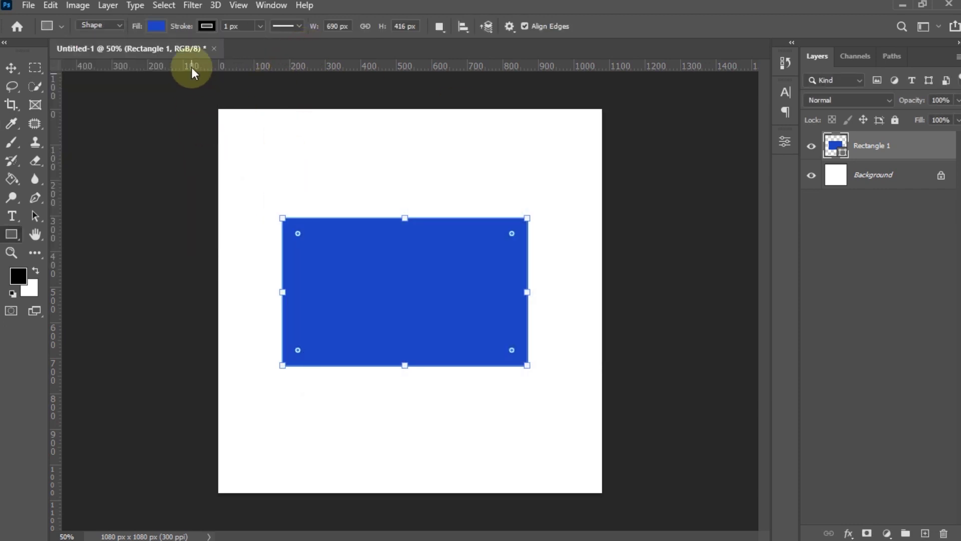
# - Try a recent colour for the outline, then keep it black
pyautogui.click(204, 26)
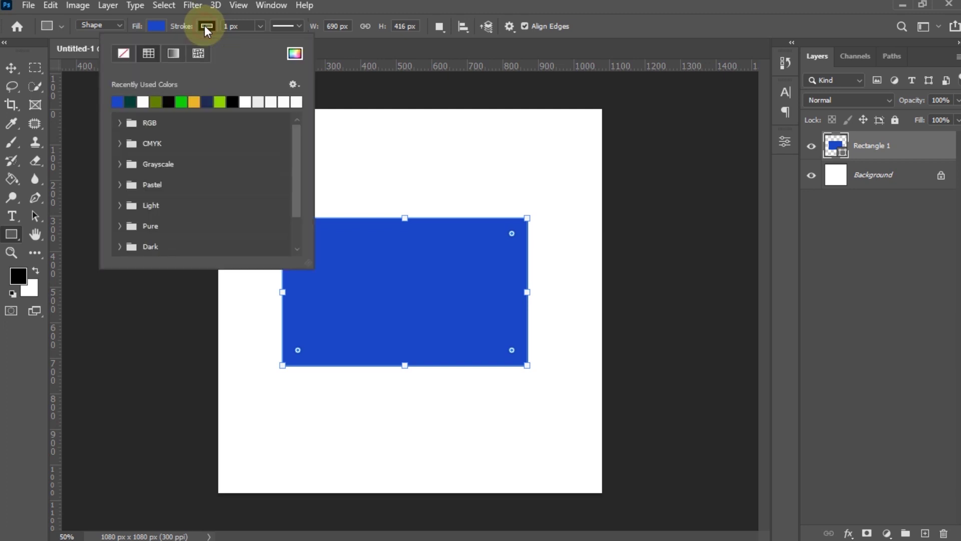
pyautogui.click(167, 100)
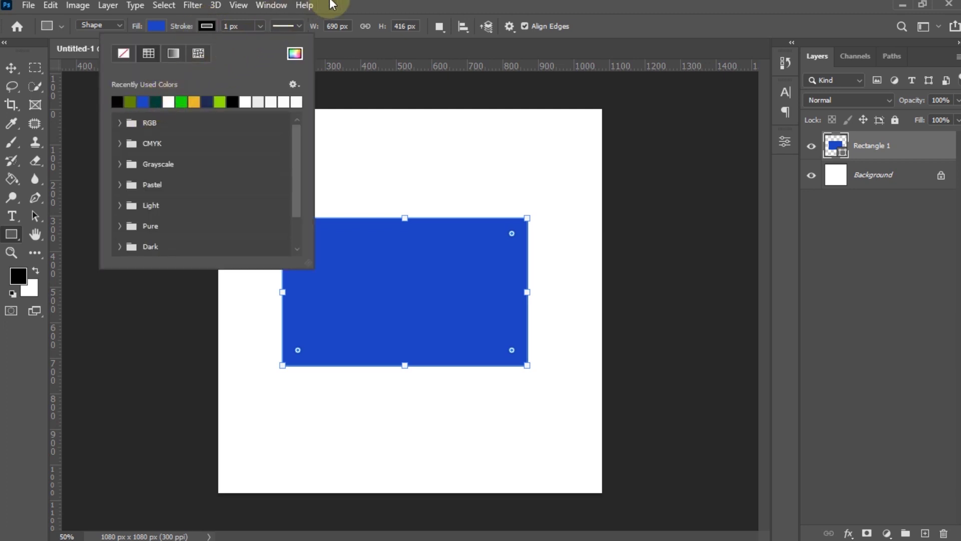
pyautogui.click(329, 3)
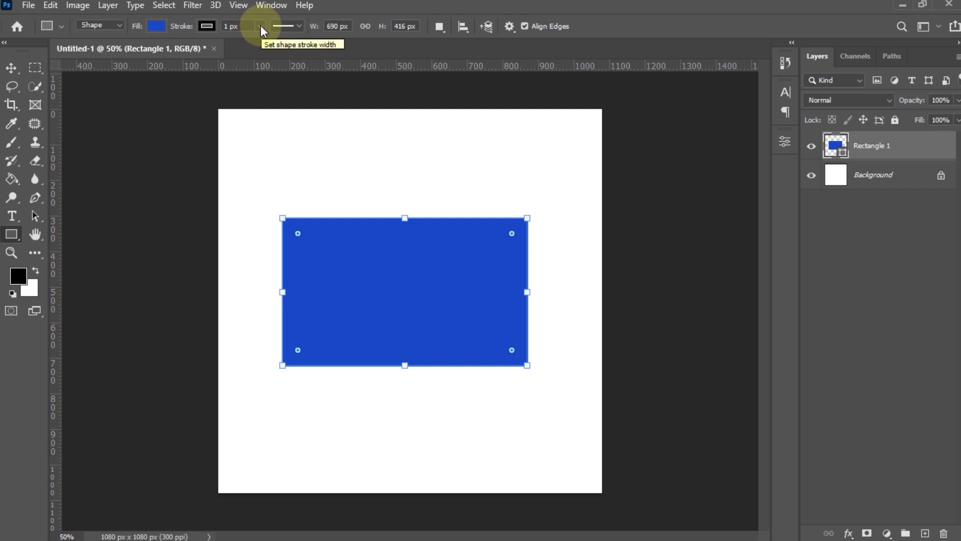
# - Thicken the outline and try olive, white, green and yellow-orange outline colours
pyautogui.click(260, 26)
pyautogui.moveTo(261, 44); pyautogui.dragTo(267, 45)
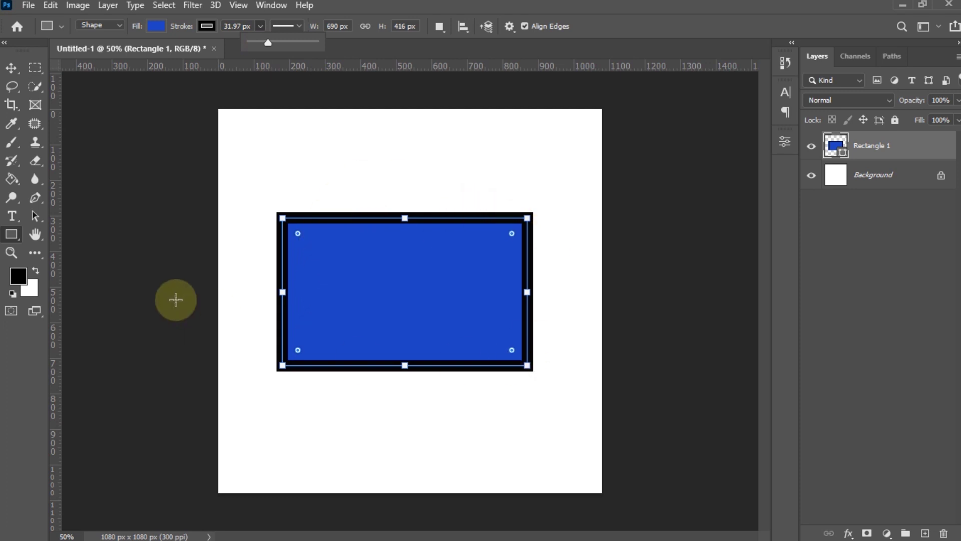
pyautogui.click(206, 28)
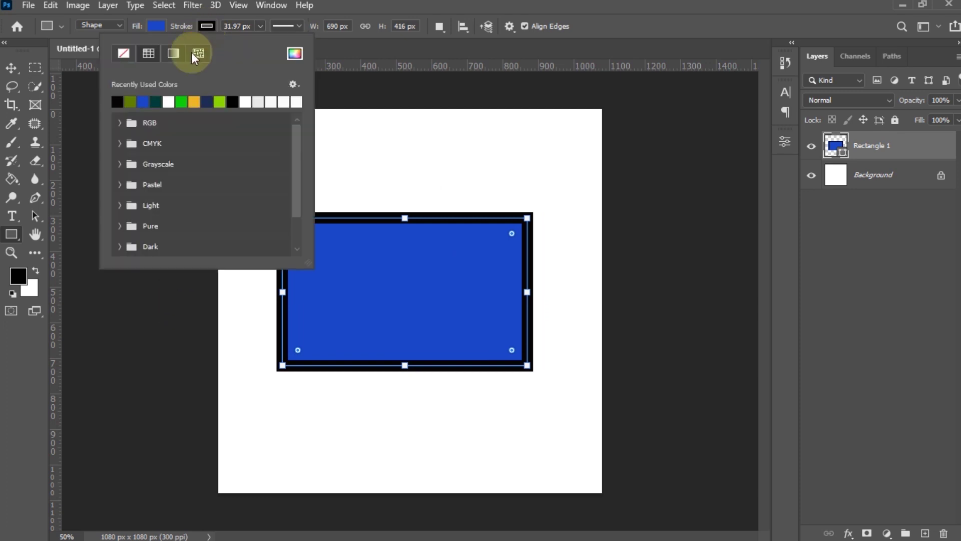
pyautogui.click(131, 102)
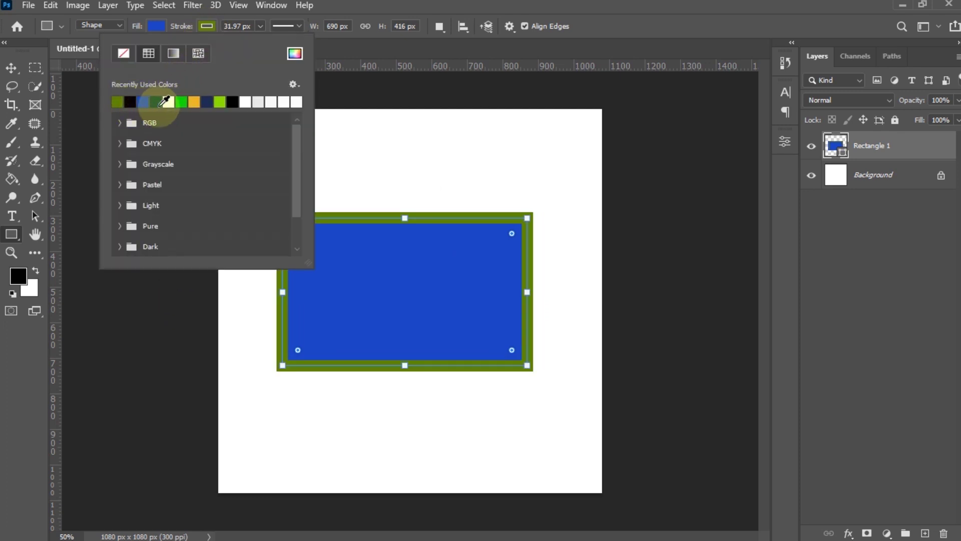
pyautogui.click(169, 102)
pyautogui.click(185, 101)
pyautogui.click(194, 101)
# - Settle on a lime green outline and set its width to 23.79 px
pyautogui.click(219, 101)
pyautogui.click(232, 103)
pyautogui.click(257, 103)
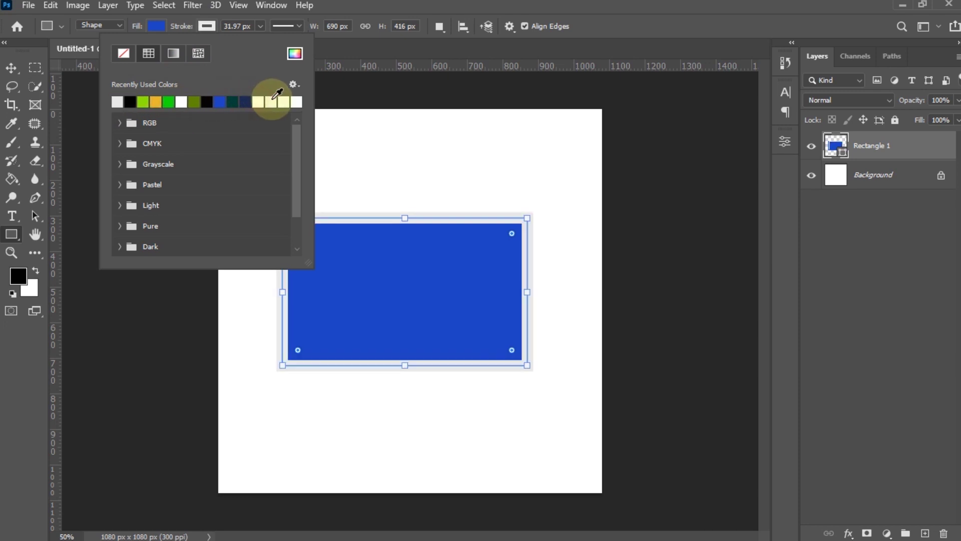
pyautogui.click(219, 102)
pyautogui.click(182, 102)
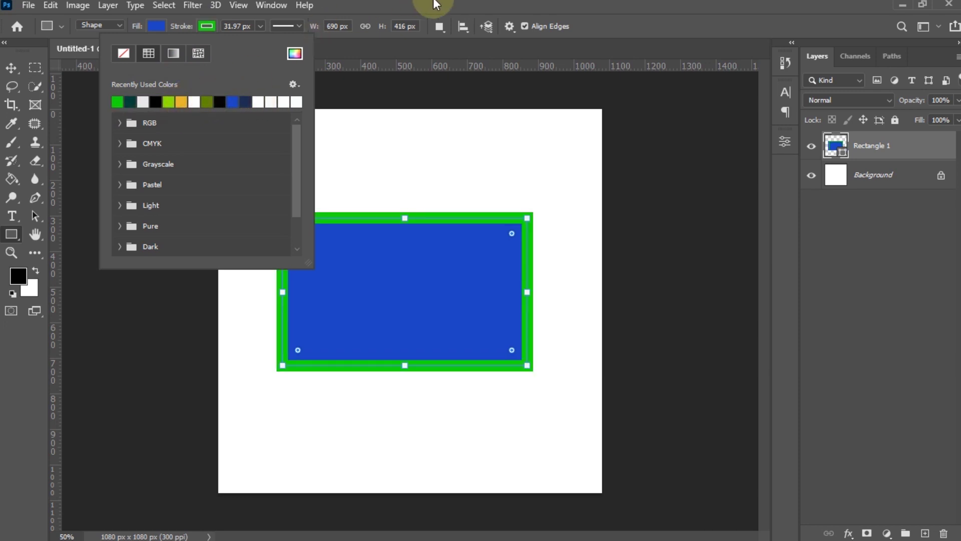
pyautogui.click(437, 5)
pyautogui.click(260, 26)
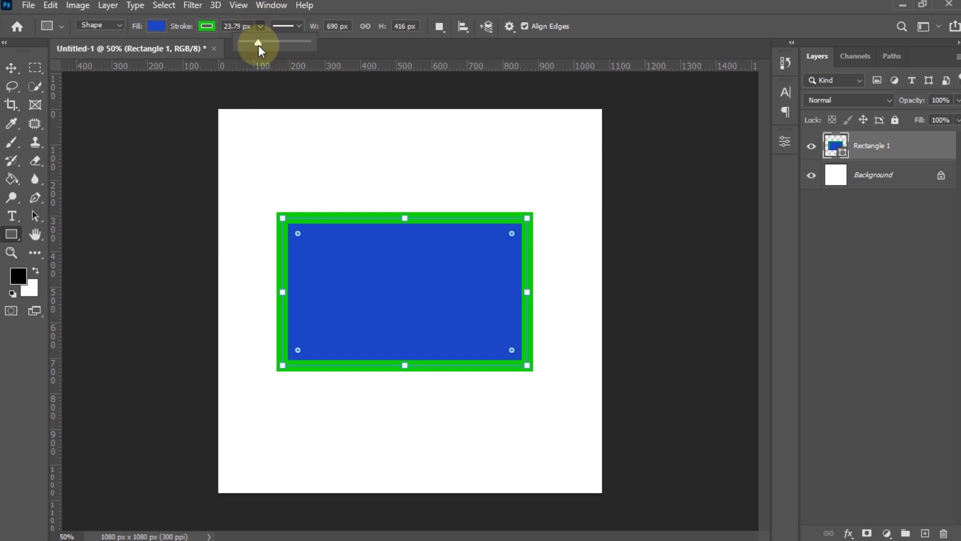
pyautogui.click(233, 26)
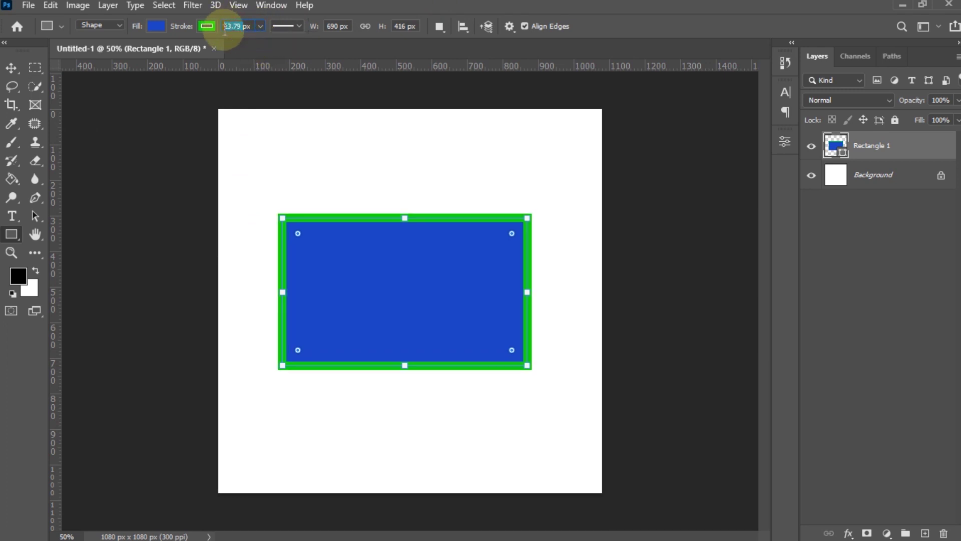
# - Try dashed and dotted stroke styles, then return the border to a solid line
pyautogui.click(299, 26)
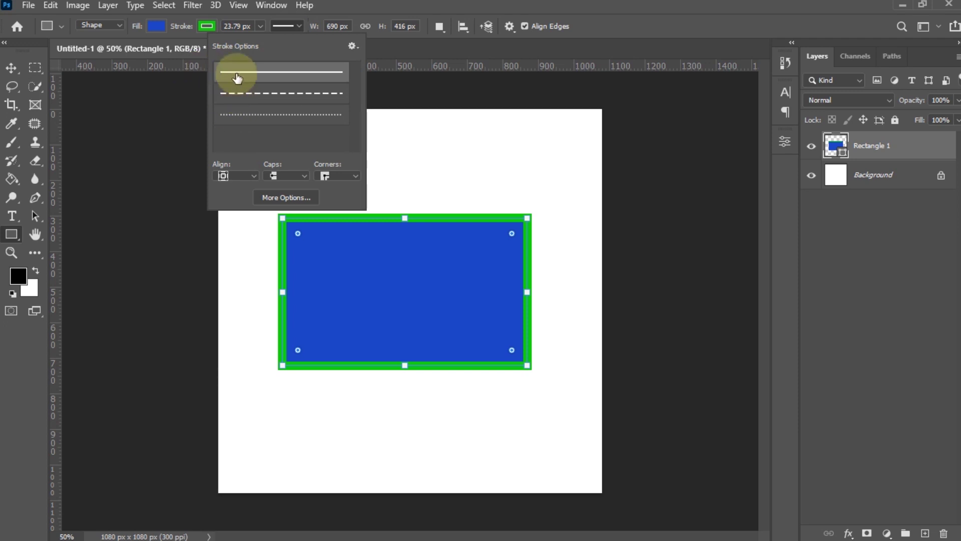
pyautogui.click(305, 99)
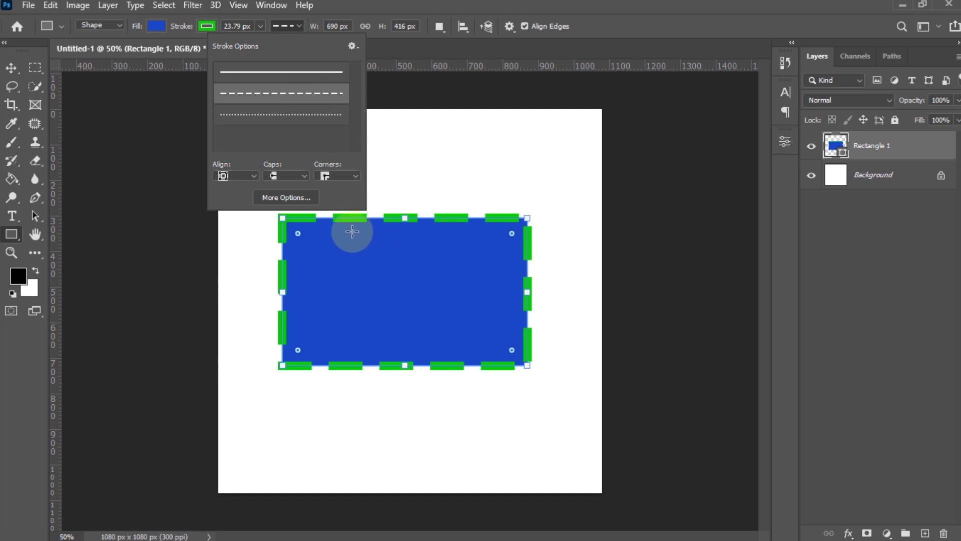
pyautogui.click(285, 123)
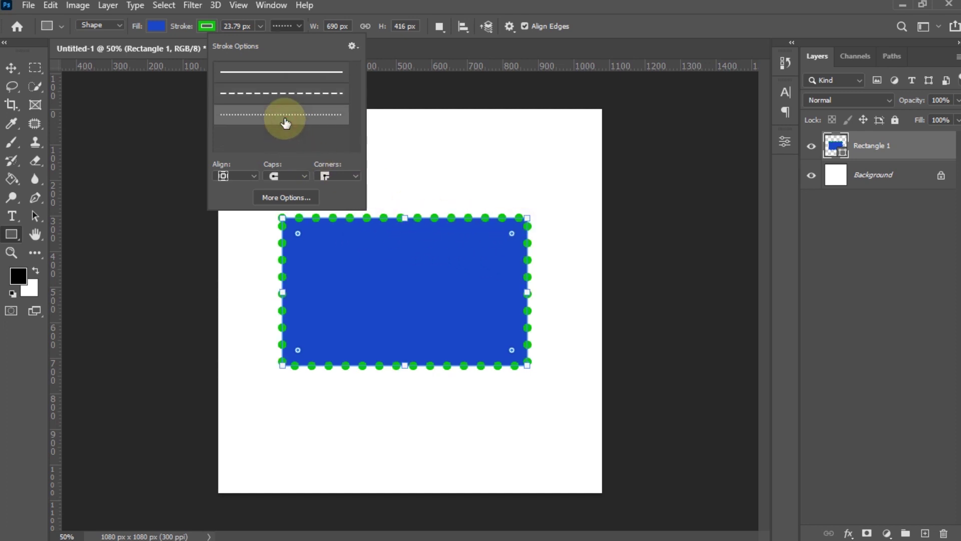
pyautogui.click(296, 78)
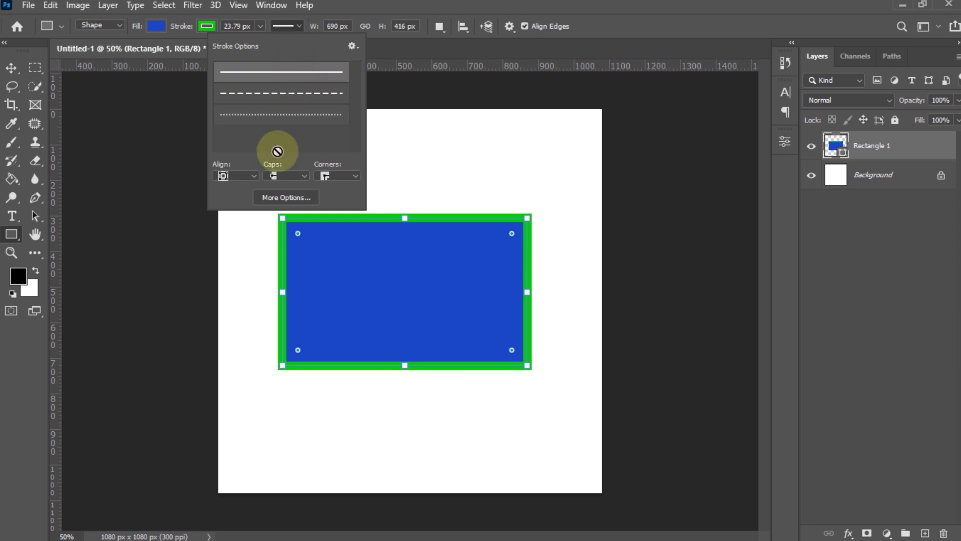
# - Try Inside and Center stroke alignments with widths of about 72.91 px and 34.7 px
pyautogui.click(256, 176)
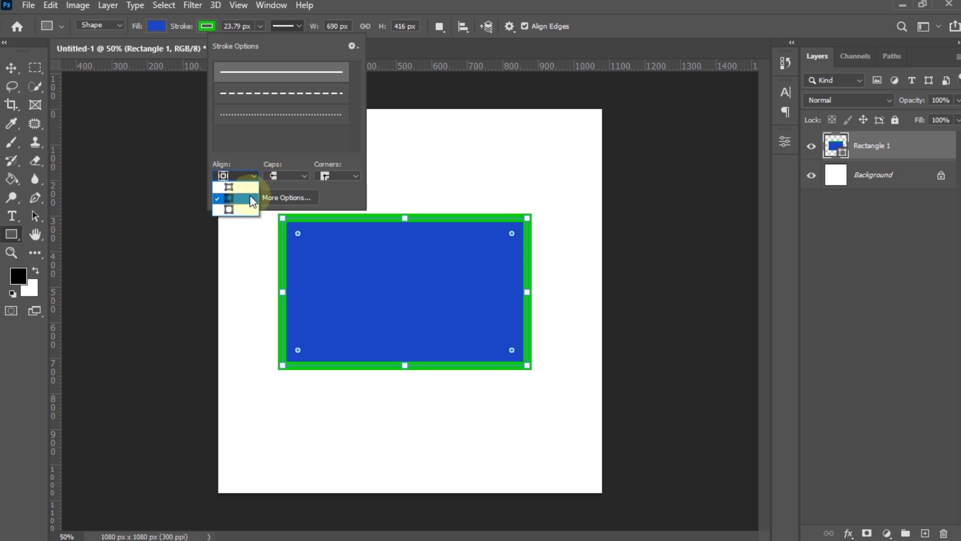
pyautogui.click(251, 184)
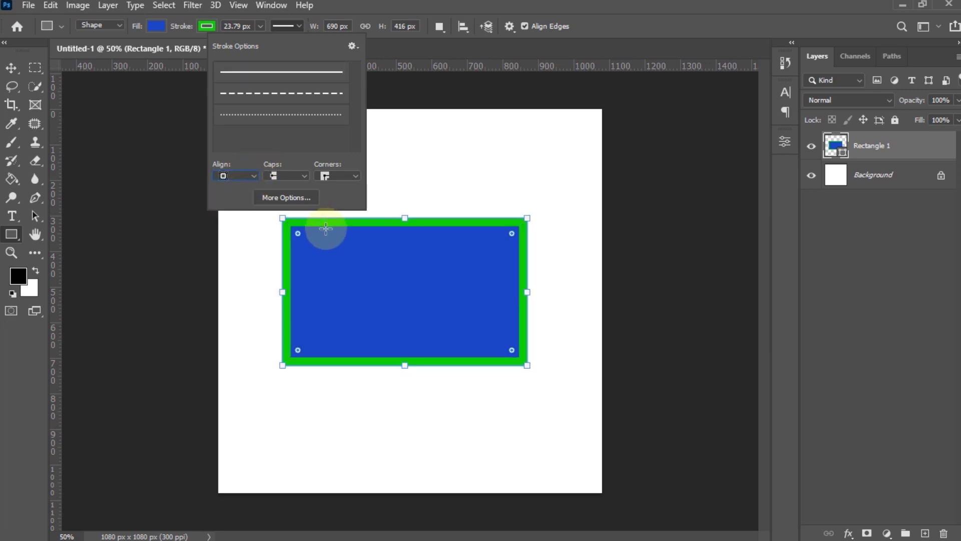
pyautogui.click(261, 26)
pyautogui.moveTo(261, 39); pyautogui.dragTo(274, 43)
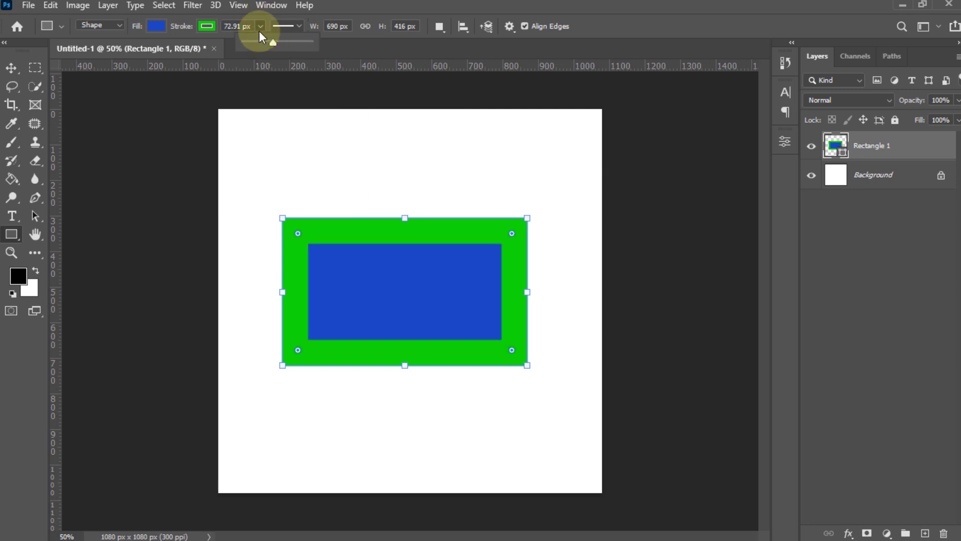
pyautogui.click(293, 28)
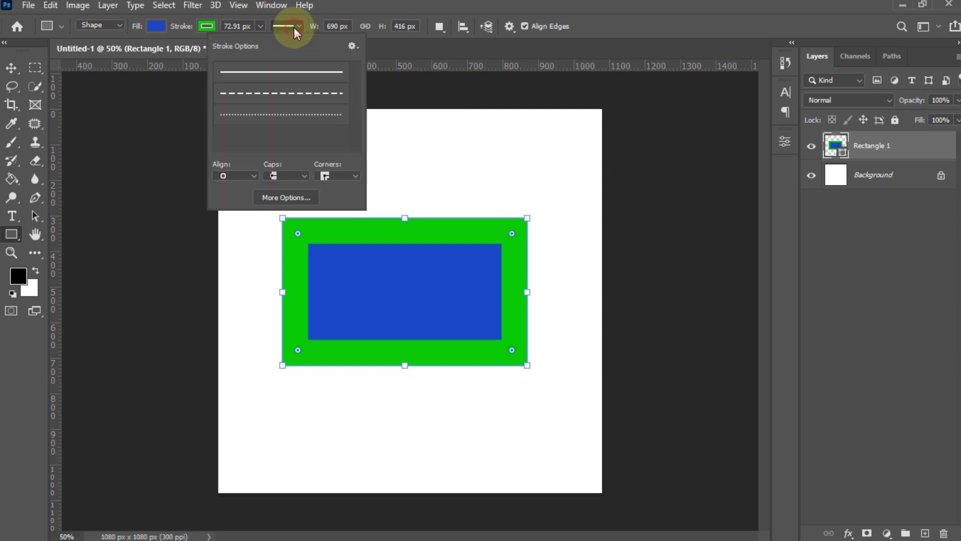
pyautogui.click(239, 175)
pyautogui.click(236, 194)
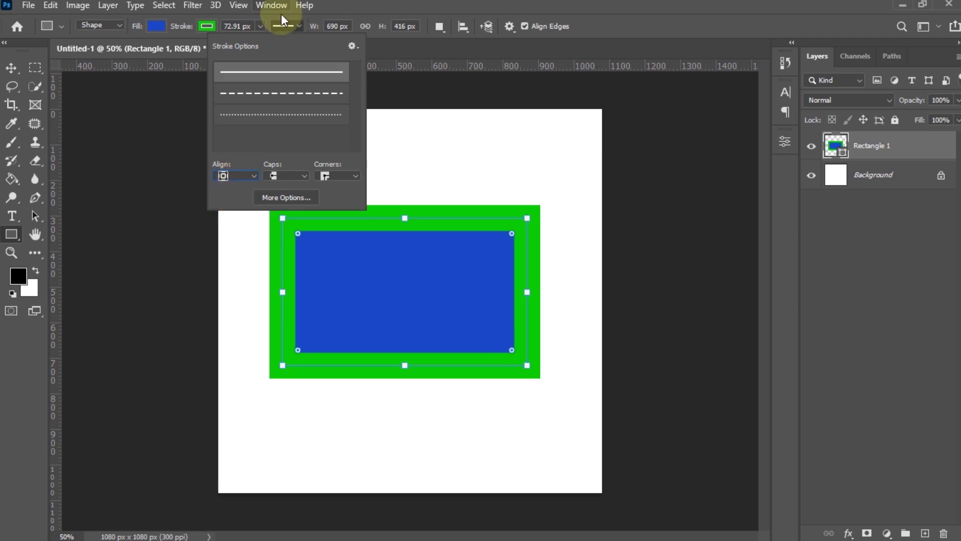
pyautogui.click(261, 26)
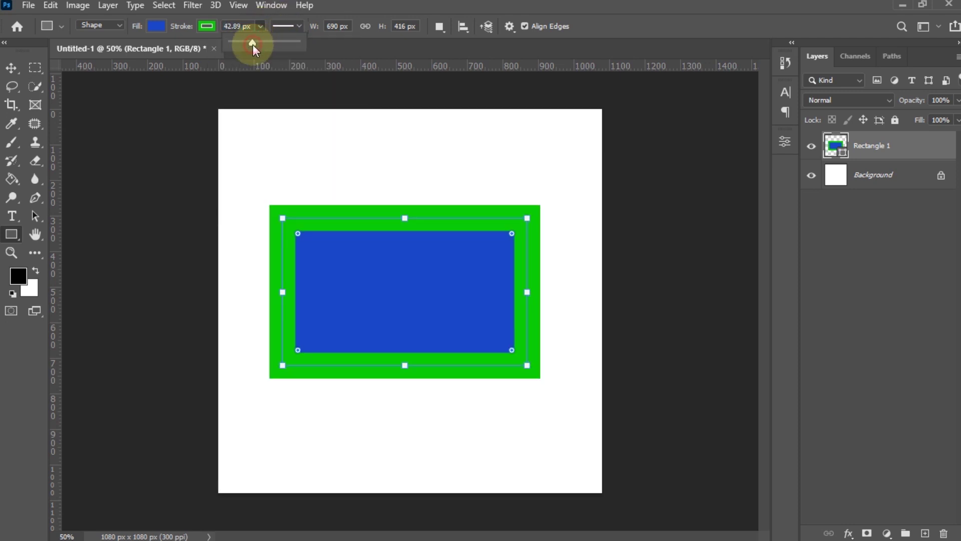
pyautogui.moveTo(253, 44); pyautogui.dragTo(251, 44)
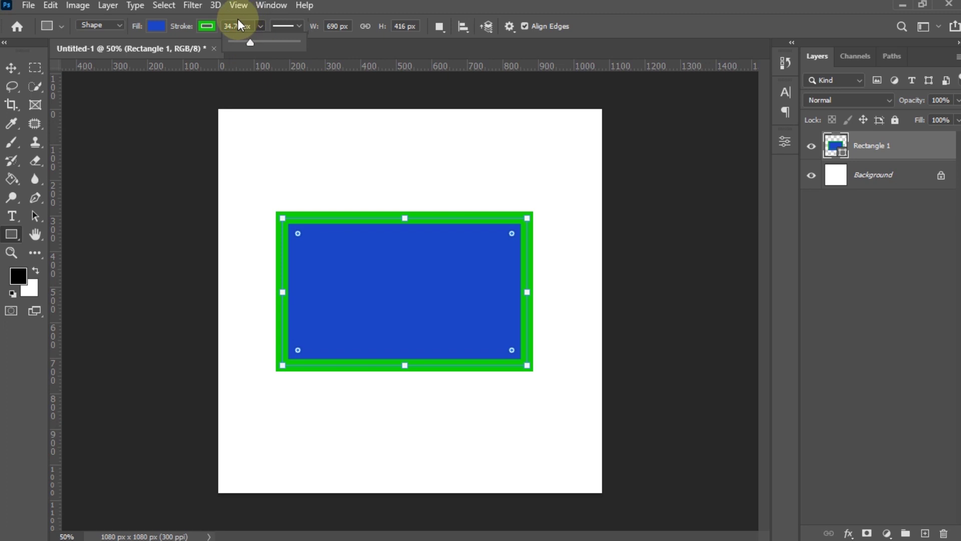
# - Align the green stroke Outside and set its width to about 31.97 px
pyautogui.click(300, 26)
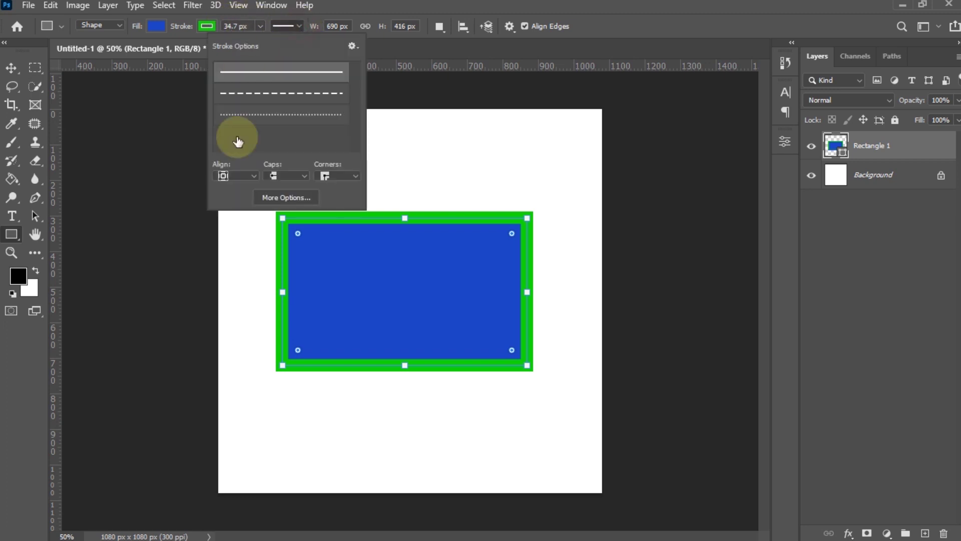
pyautogui.click(245, 176)
pyautogui.click(240, 209)
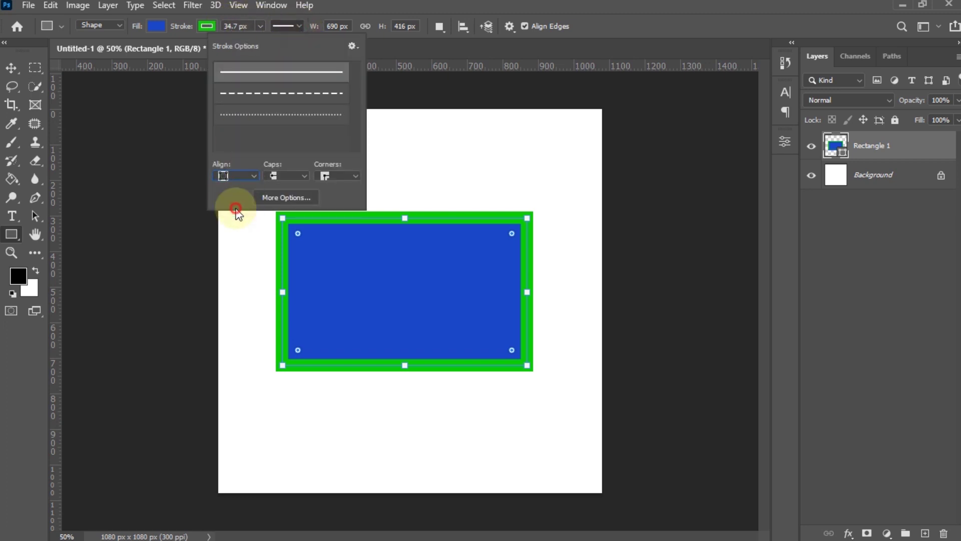
pyautogui.click(261, 27)
pyautogui.click(269, 41)
pyautogui.moveTo(271, 40); pyautogui.dragTo(251, 43)
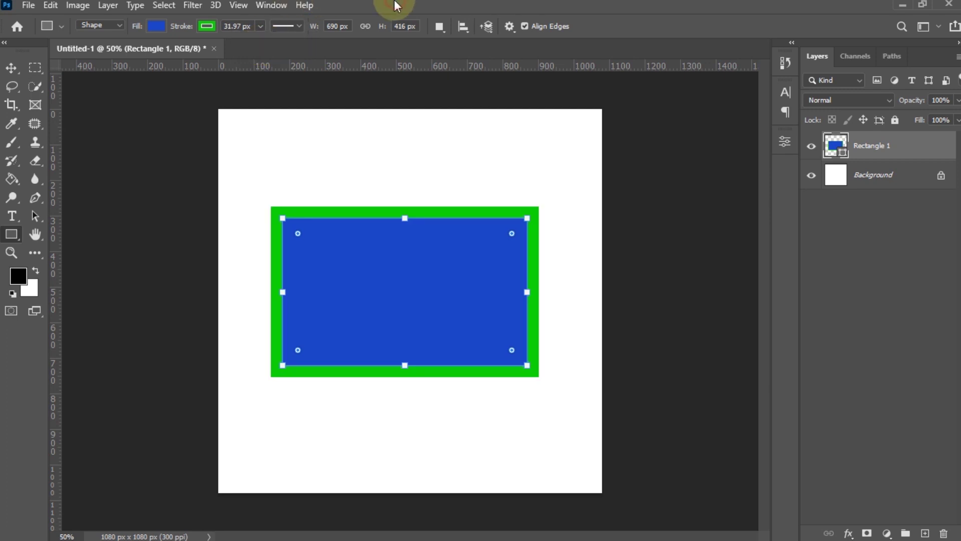
# - Check the rectangle's W and H values, then delete the Rectangle 1 layer
pyautogui.click(331, 26)
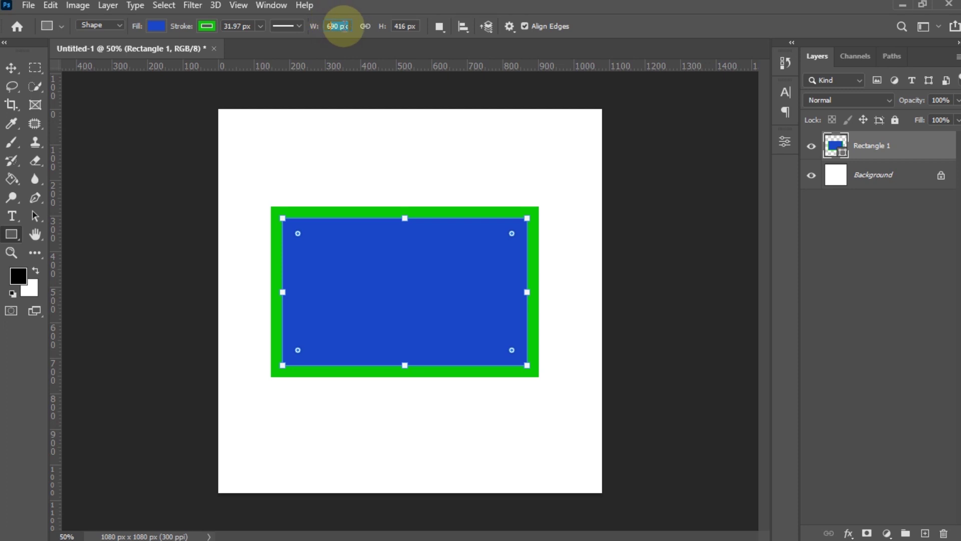
pyautogui.click(403, 26)
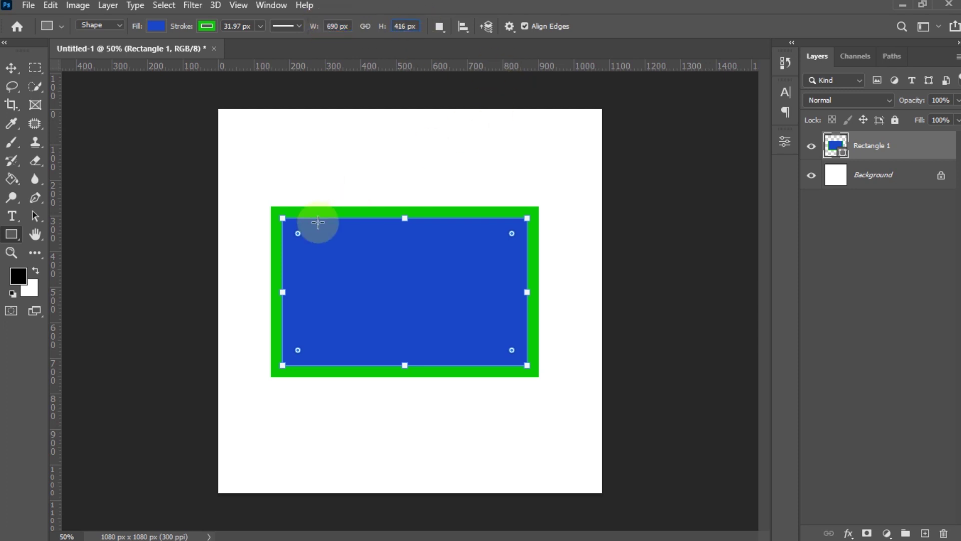
pyautogui.click(11, 67)
pyautogui.moveTo(404, 237); pyautogui.dragTo(396, 242)
pyautogui.press('Delete')
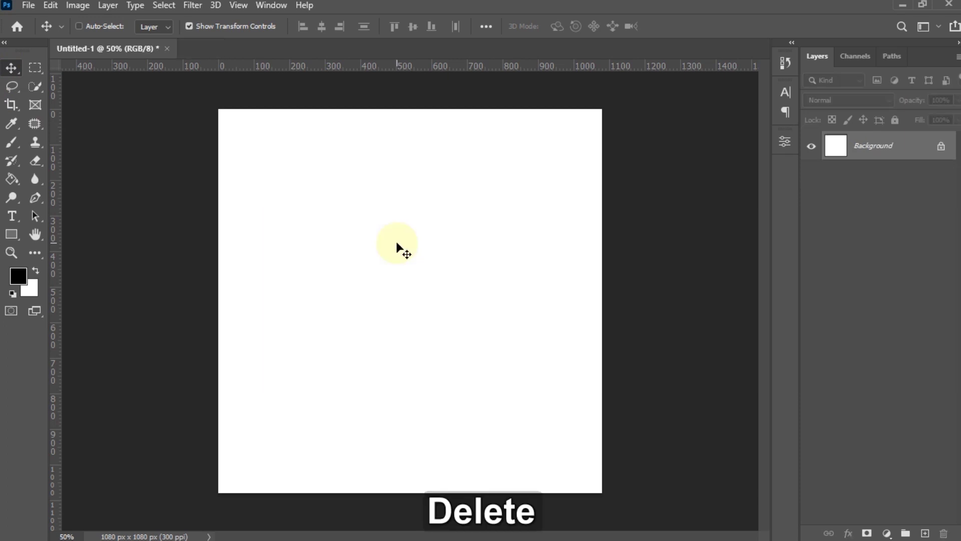
pyautogui.click(12, 234)
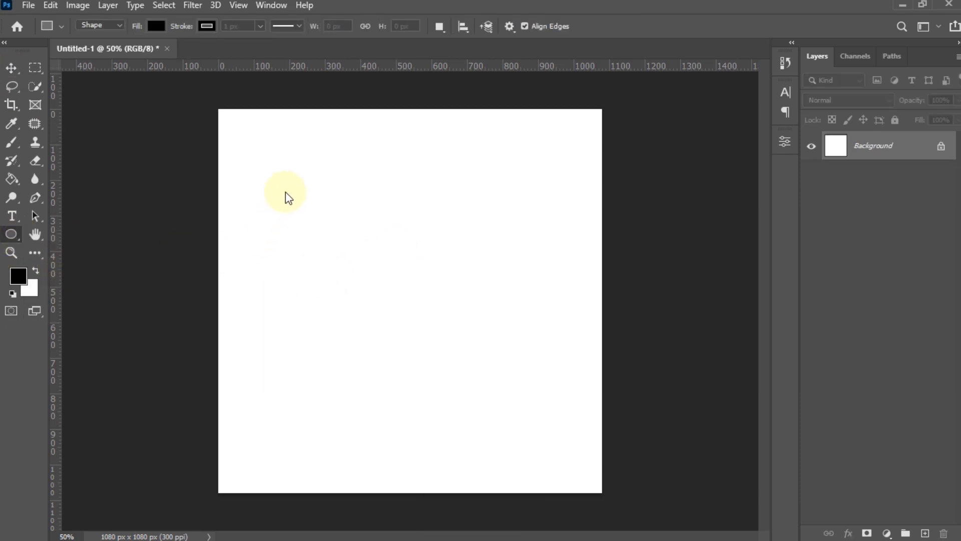
pyautogui.moveTo(290, 183); pyautogui.dragTo(494, 391)
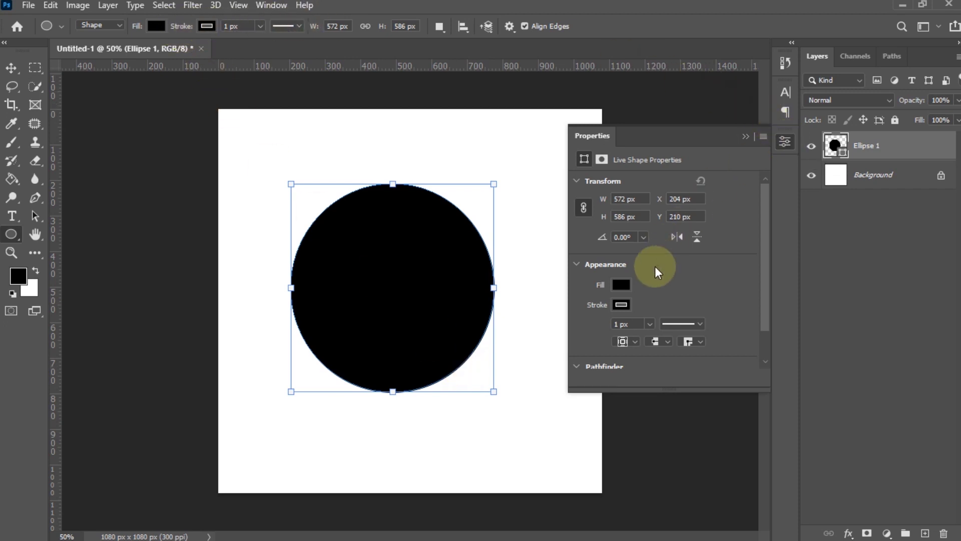
pyautogui.click(623, 284)
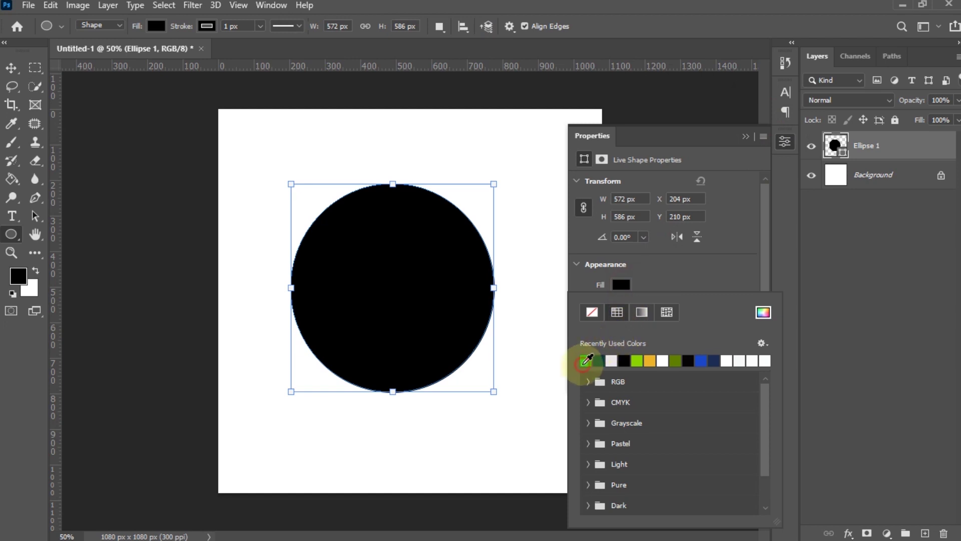
pyautogui.click(586, 361)
pyautogui.click(661, 261)
pyautogui.click(621, 304)
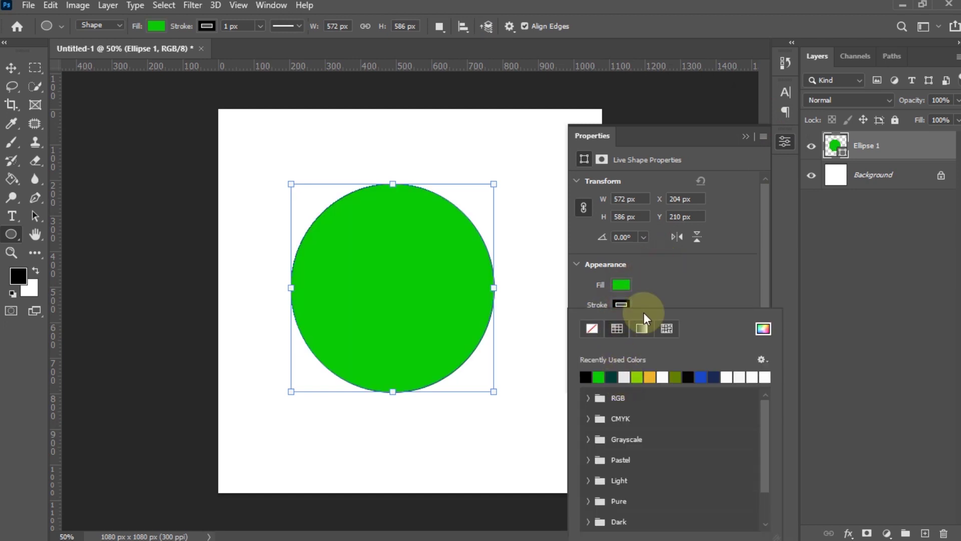
pyautogui.click(651, 296)
pyautogui.click(649, 324)
pyautogui.moveTo(656, 341); pyautogui.dragTo(662, 341)
pyautogui.click(667, 269)
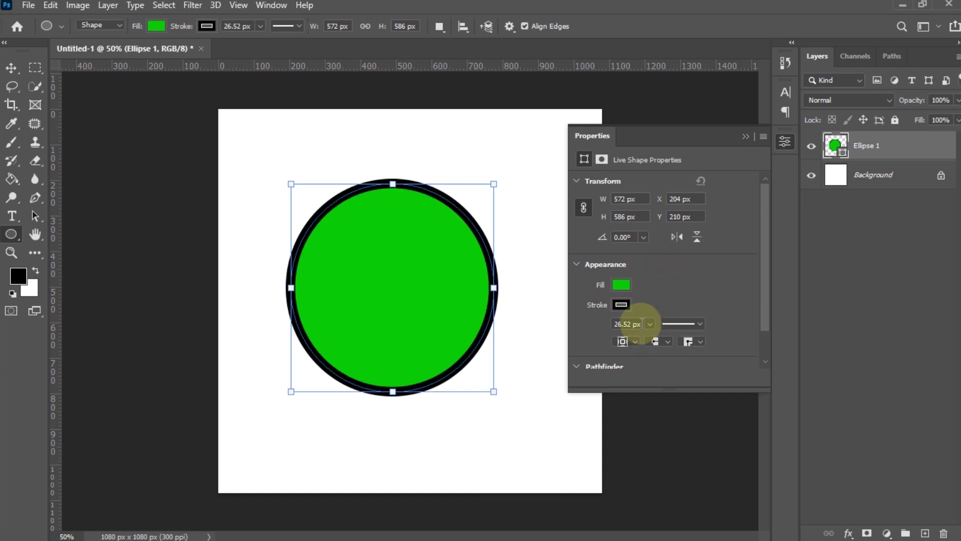
pyautogui.click(629, 375)
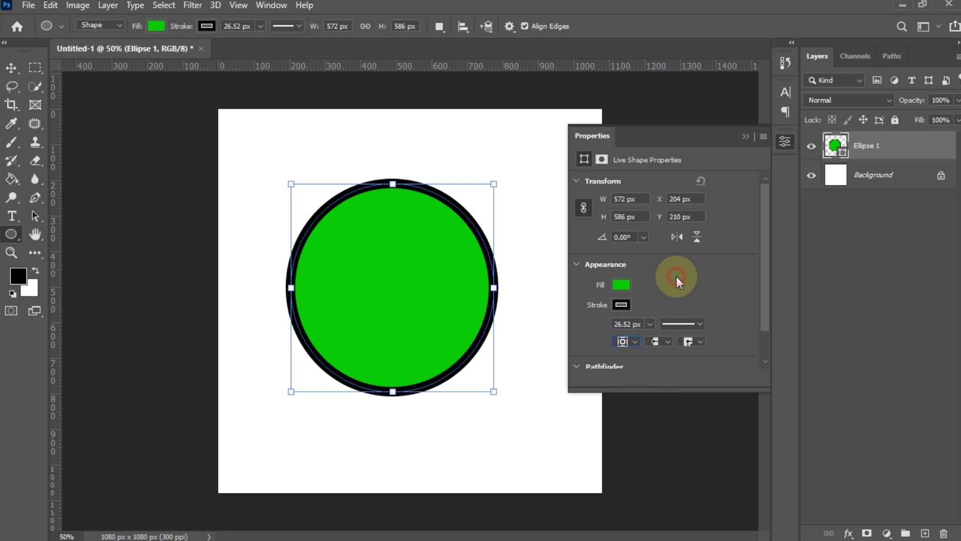
pyautogui.click(786, 140)
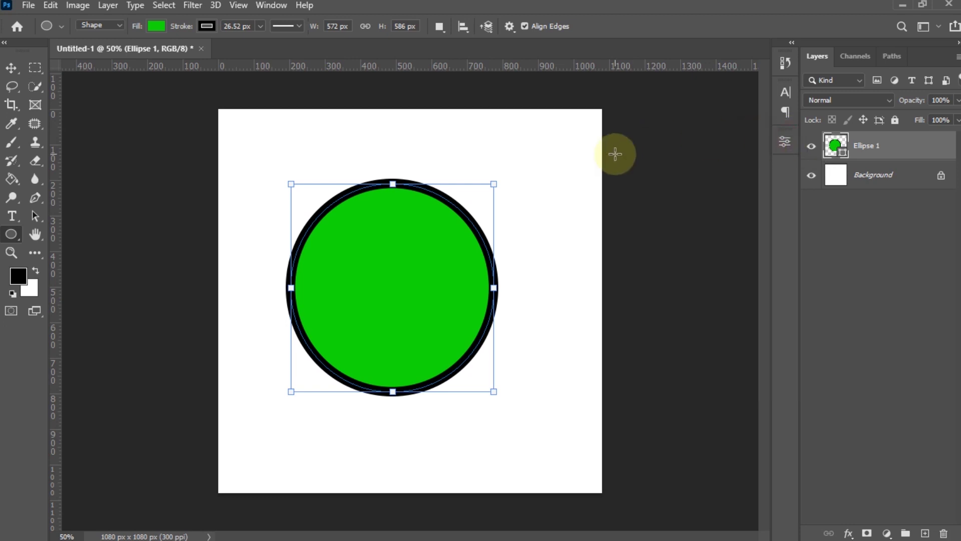
pyautogui.press('Delete')
# - Draw a black circle near the top left and a 338×286 px rectangle toward the lower right
pyautogui.moveTo(259, 134); pyautogui.dragTo(391, 270)
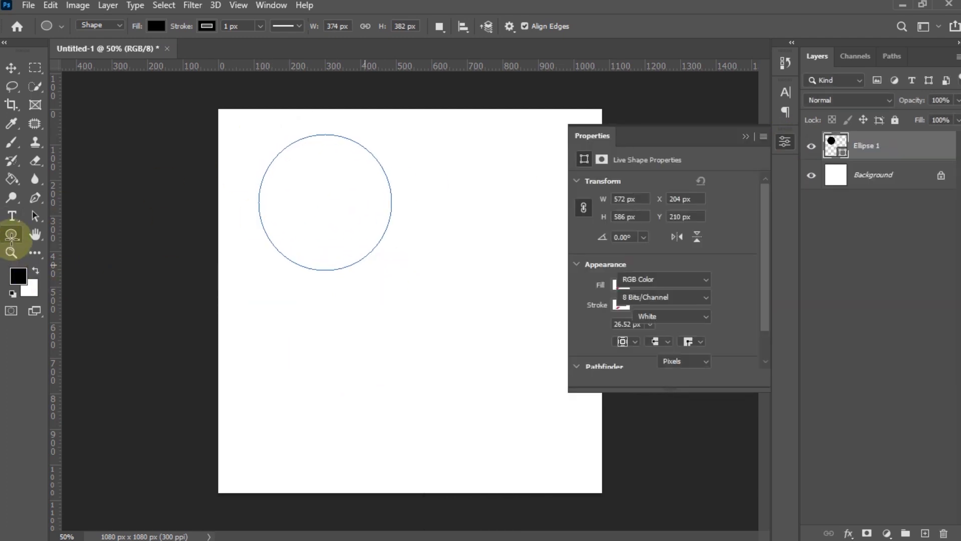
pyautogui.rightClick(11, 235)
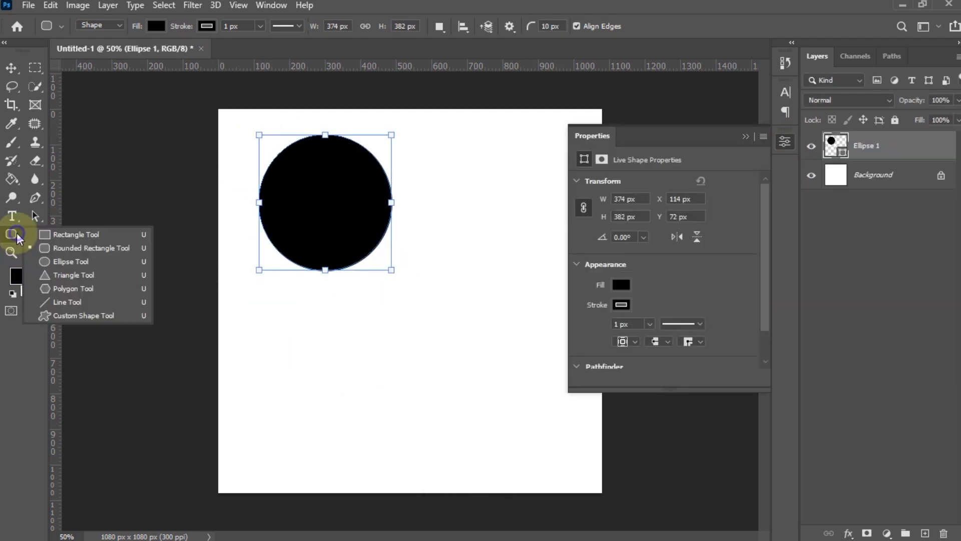
pyautogui.click(43, 236)
pyautogui.moveTo(408, 318); pyautogui.dragTo(528, 419)
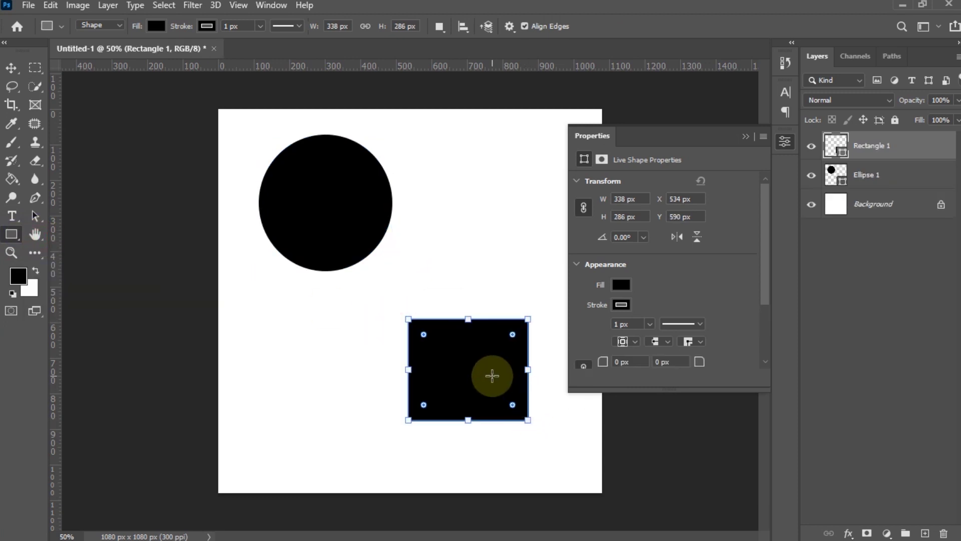
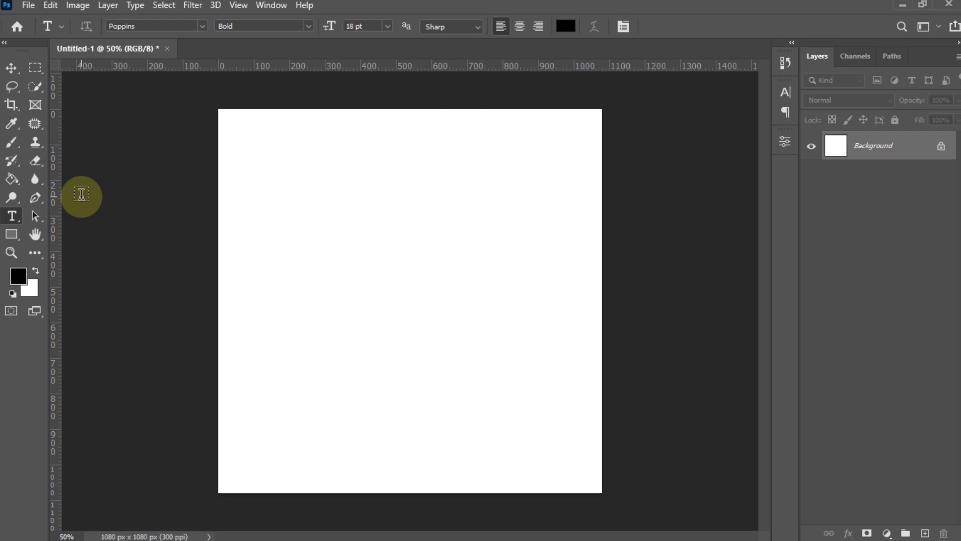
# - Type the two-line heading 'WELCOME TO MY' / 'FIRST DESIGN' and commit it
pyautogui.click(290, 228)
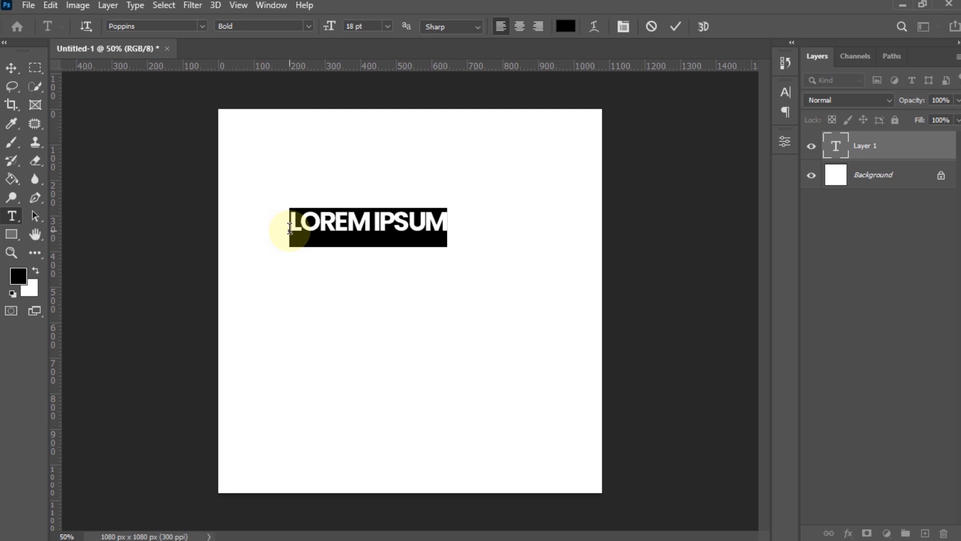
pyautogui.write('WELCOME ')
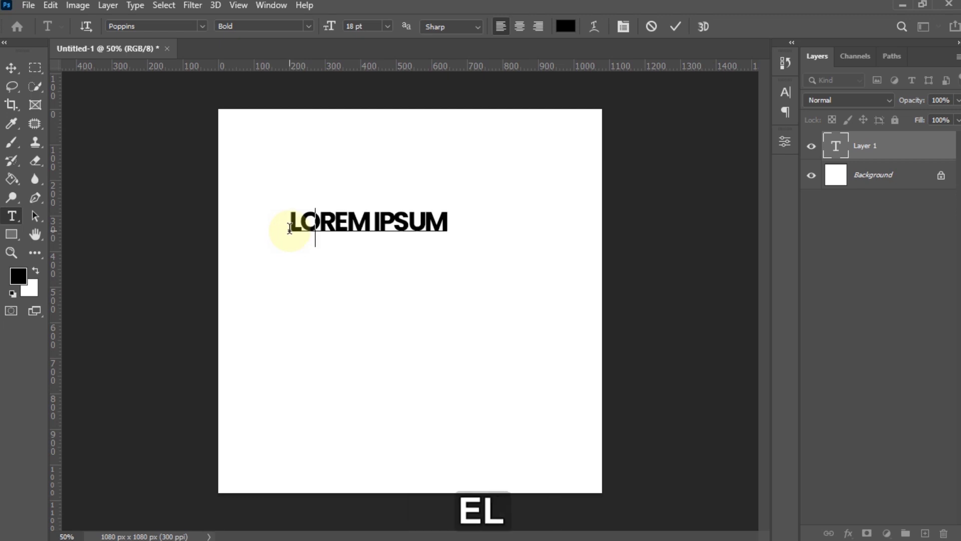
pyautogui.write('TO MY')
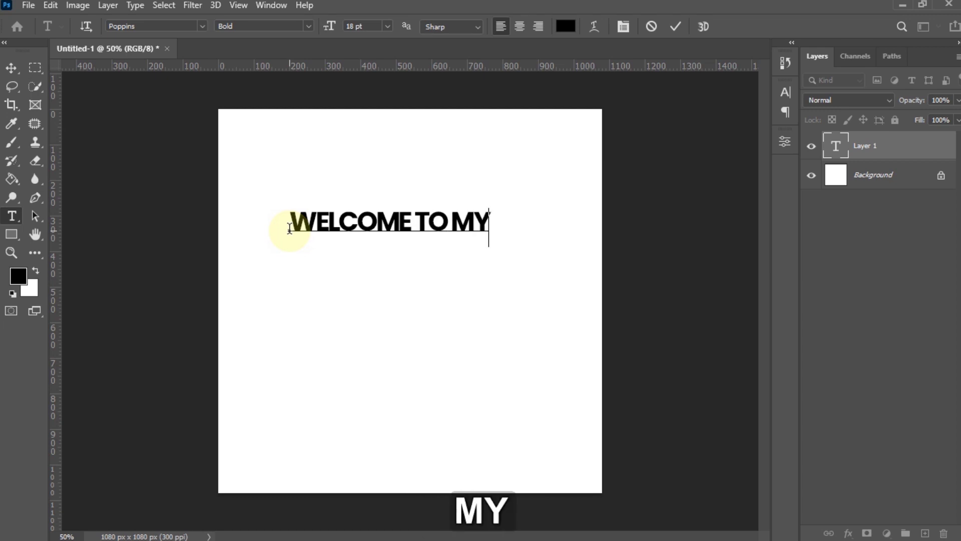
pyautogui.press('Return')
pyautogui.write('FI')
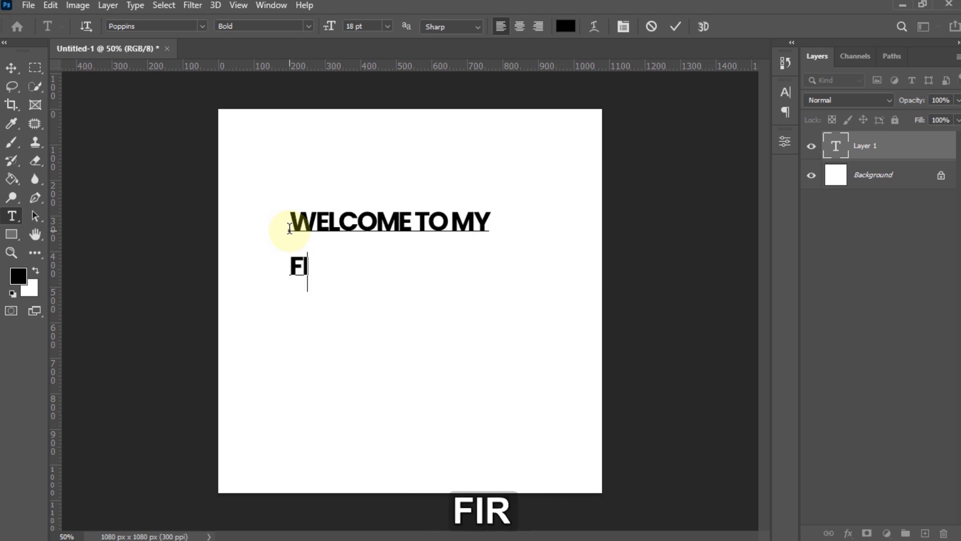
pyautogui.write('RST DESIGN')
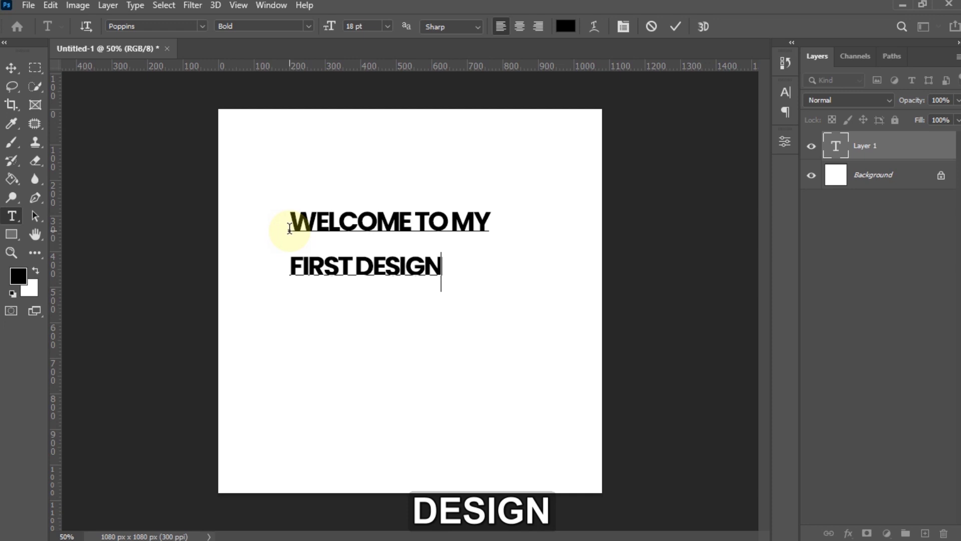
pyautogui.press('Left')
pyautogui.press('Left')
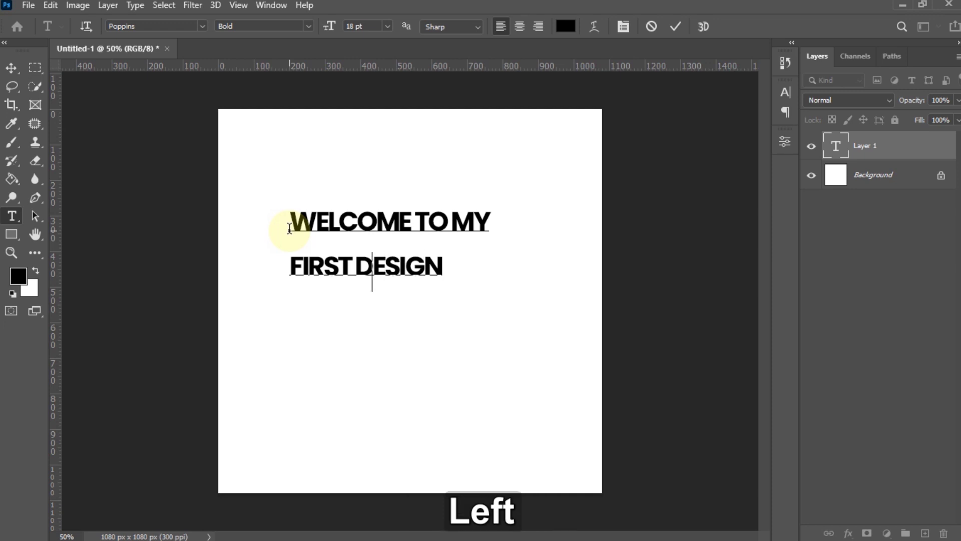
pyautogui.press('Left')
pyautogui.click(677, 27)
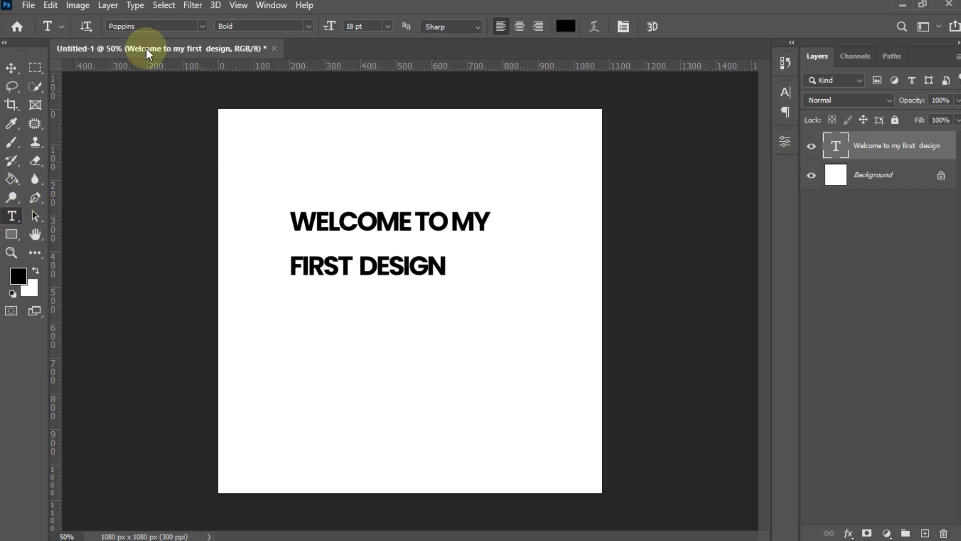
pyautogui.click(151, 26)
# - Open the Character panel and check the heading's Poppins Bold, 18 pt font settings
pyautogui.click(240, 26)
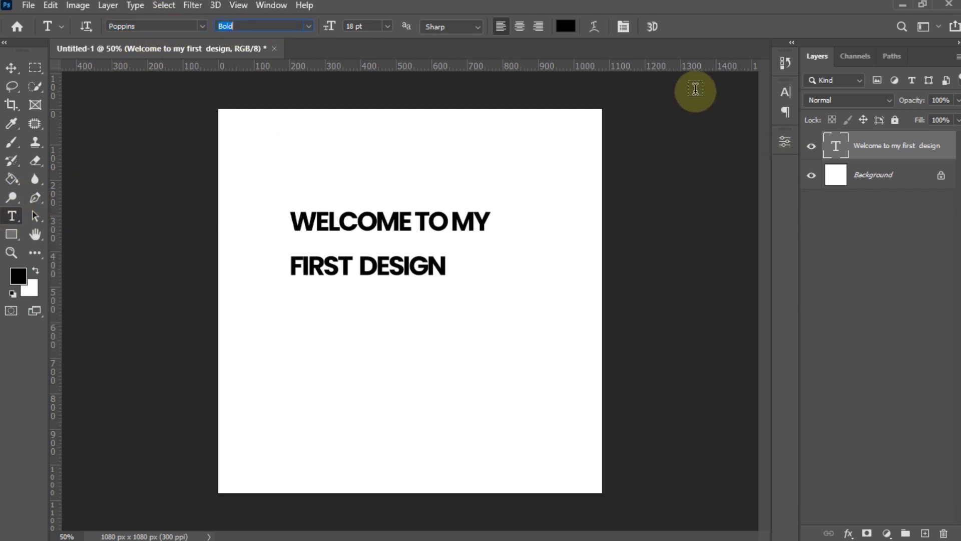
pyautogui.click(785, 92)
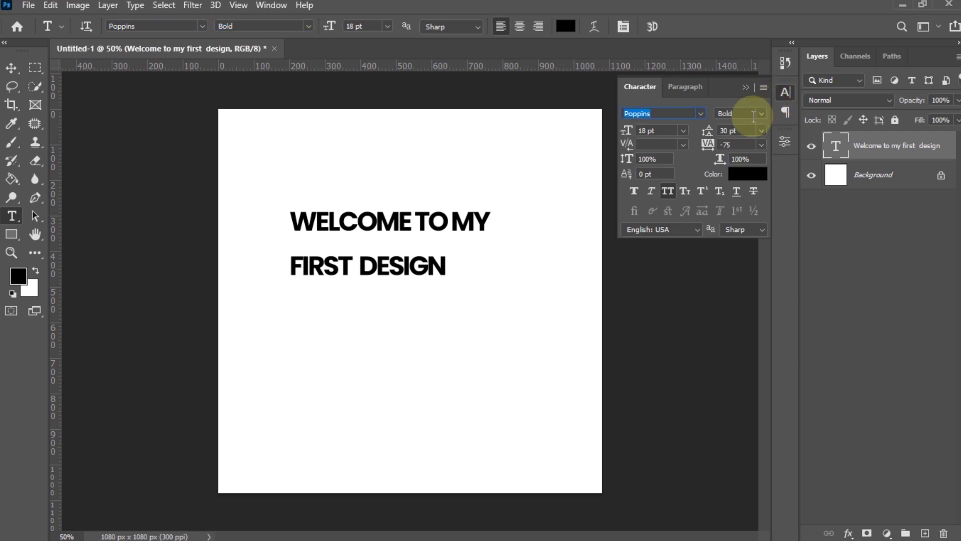
pyautogui.click(700, 115)
pyautogui.click(701, 115)
pyautogui.click(762, 114)
pyautogui.click(762, 115)
pyautogui.click(684, 131)
pyautogui.click(685, 131)
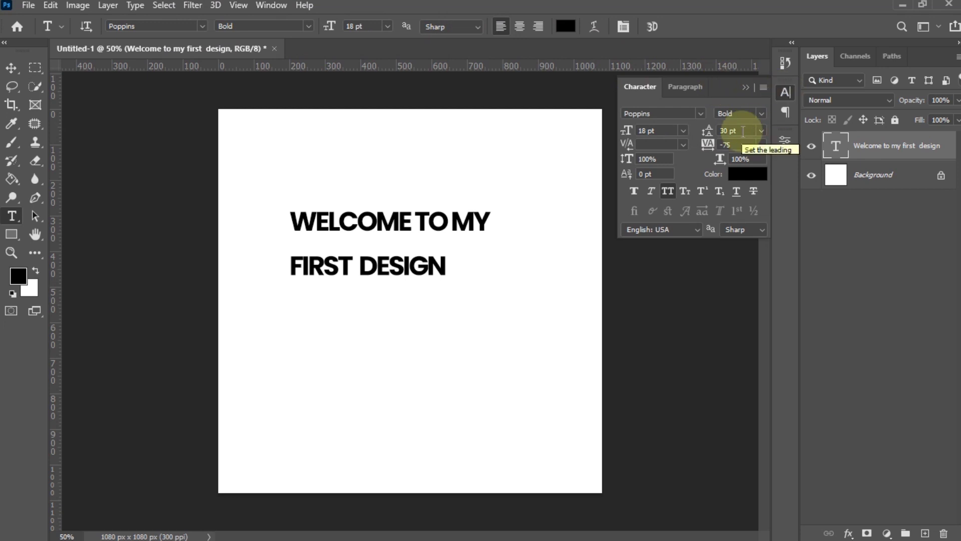
# - Rejoin and re-split the heading's two lines, then commit the text edit
pyautogui.click(398, 222)
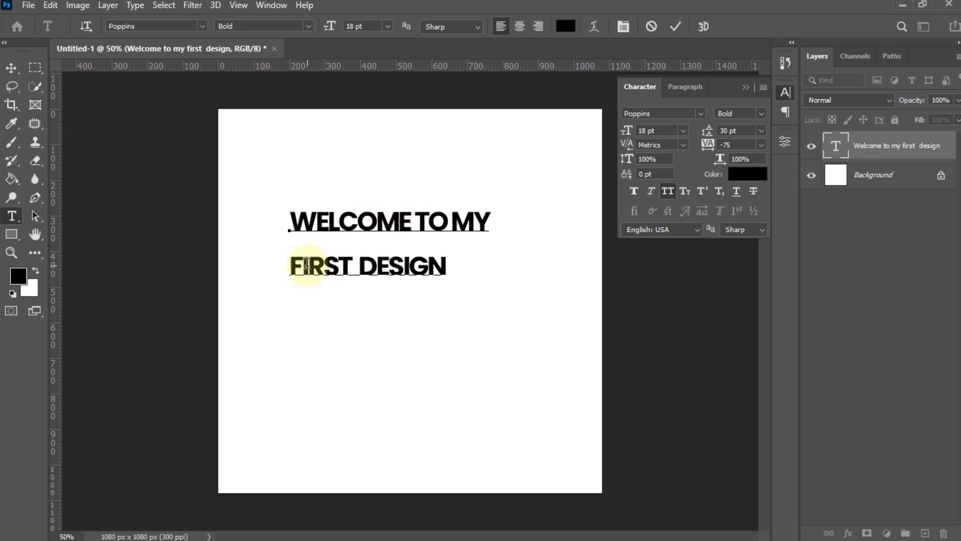
pyautogui.click(285, 264)
pyautogui.press('BackSpace')
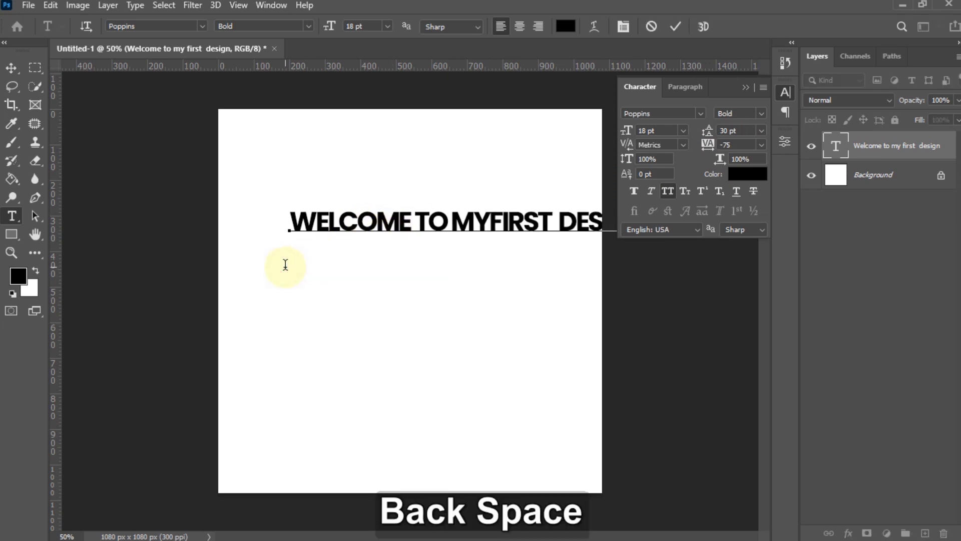
pyautogui.press('Return')
pyautogui.click(341, 226)
pyautogui.click(346, 258)
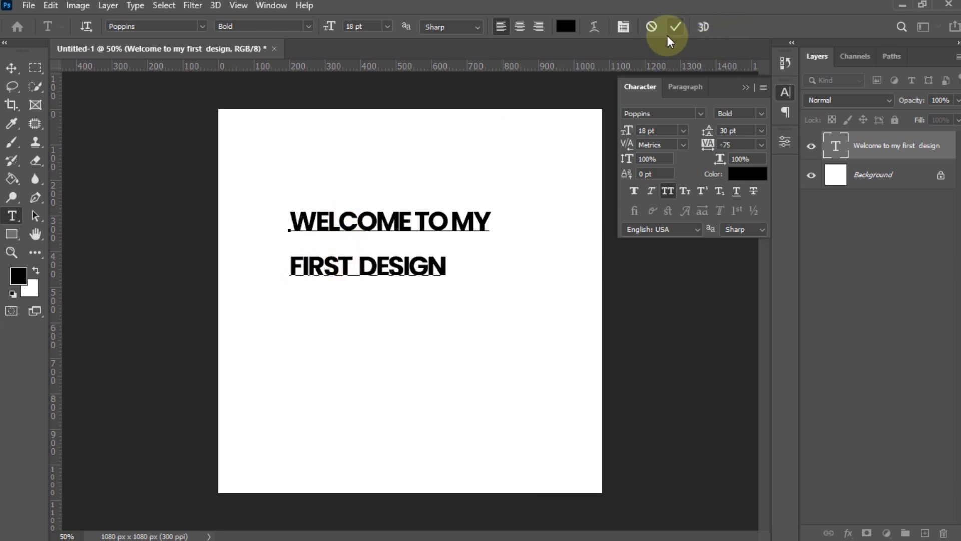
pyautogui.click(669, 34)
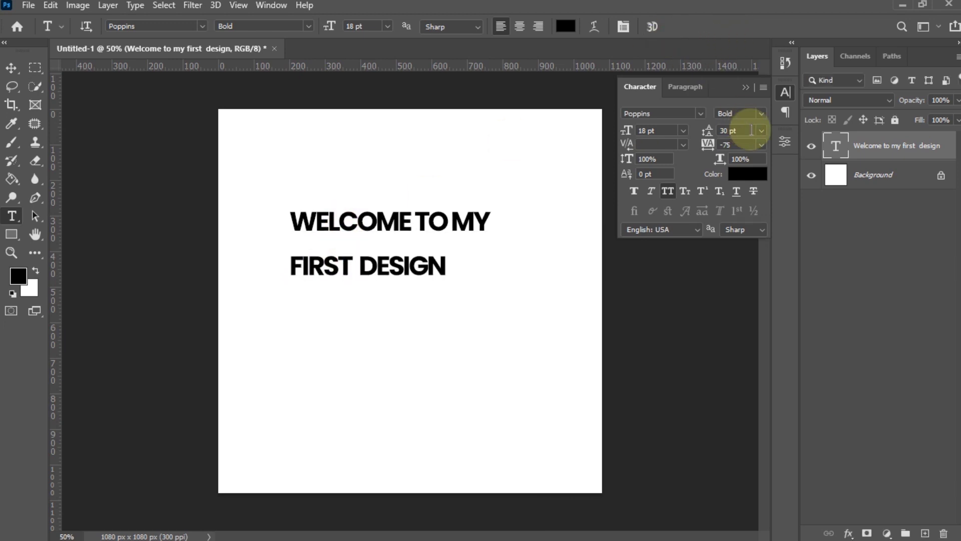
# - Try 48 pt leading on the heading, then settle on Auto leading
pyautogui.click(760, 129)
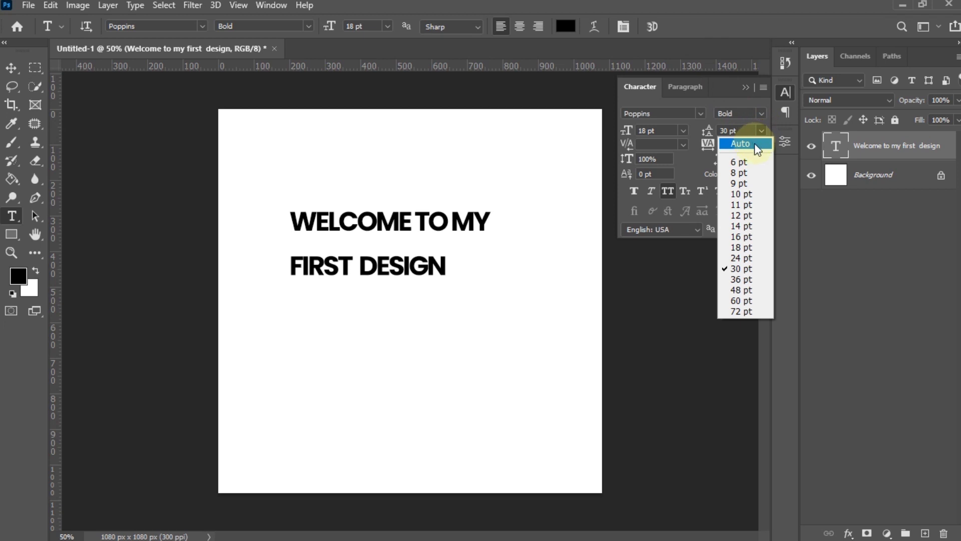
pyautogui.click(755, 144)
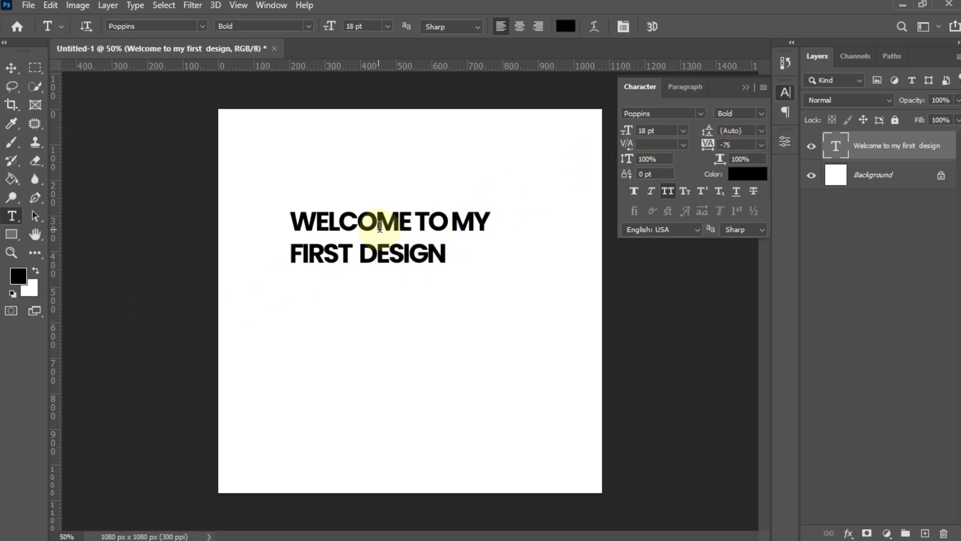
pyautogui.click(767, 129)
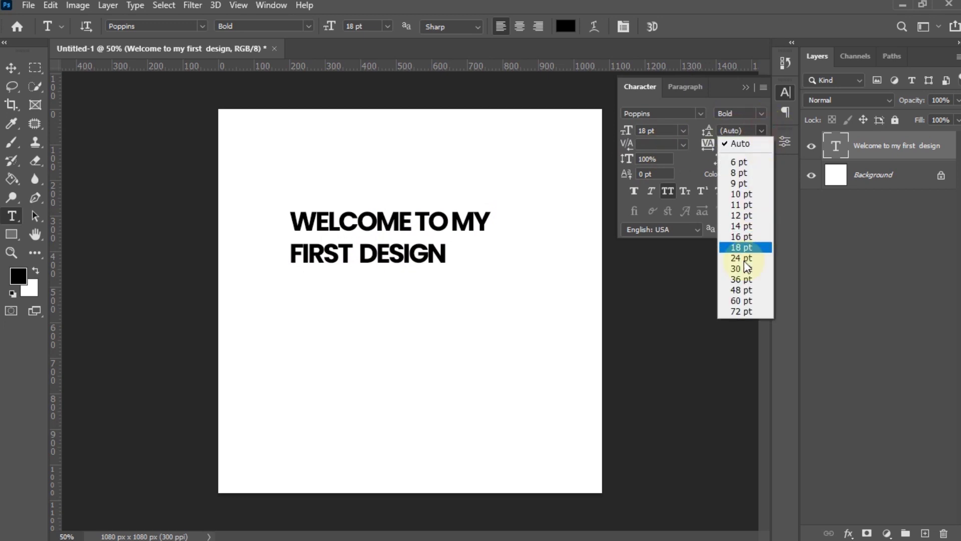
pyautogui.click(737, 291)
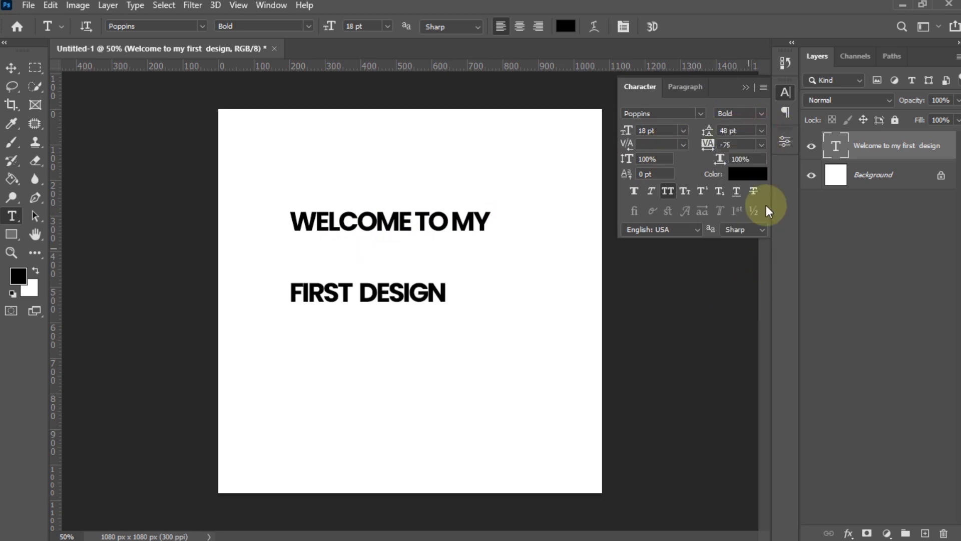
pyautogui.click(761, 131)
pyautogui.click(758, 145)
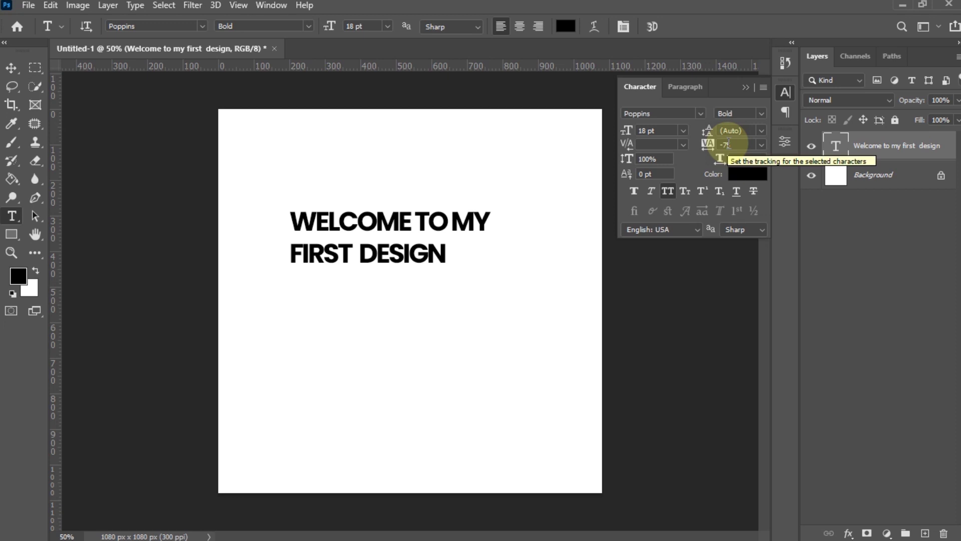
# - Try 100 tracking on the heading, then set tracking back to 0
pyautogui.click(762, 145)
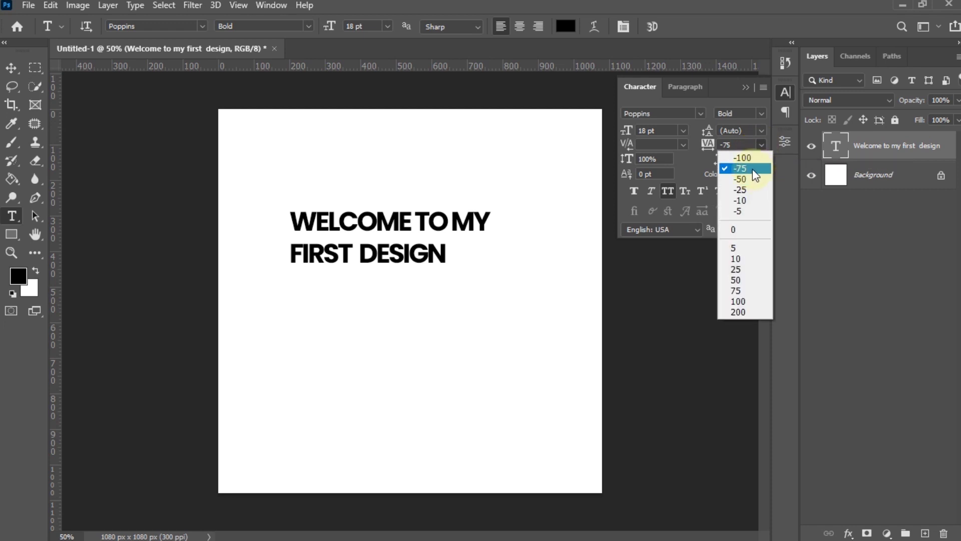
pyautogui.click(750, 229)
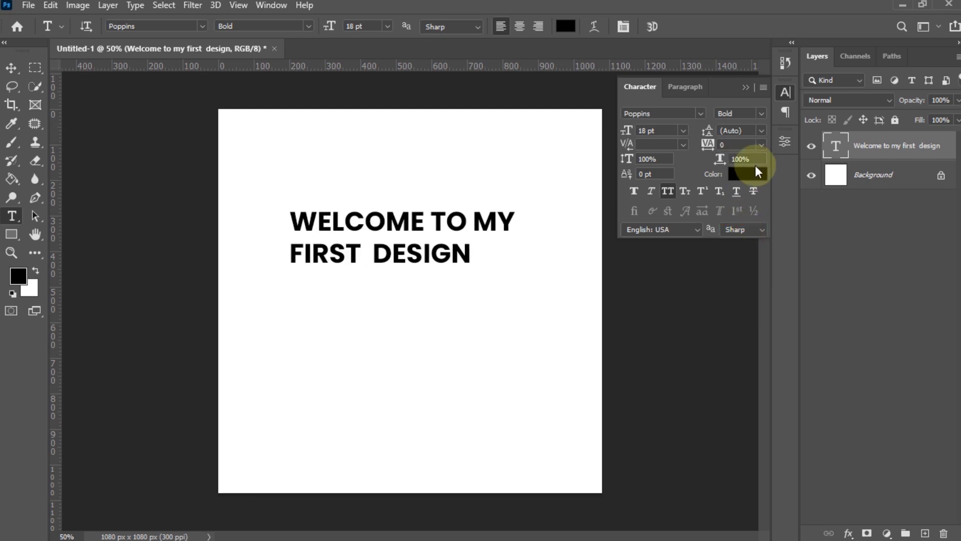
pyautogui.click(762, 145)
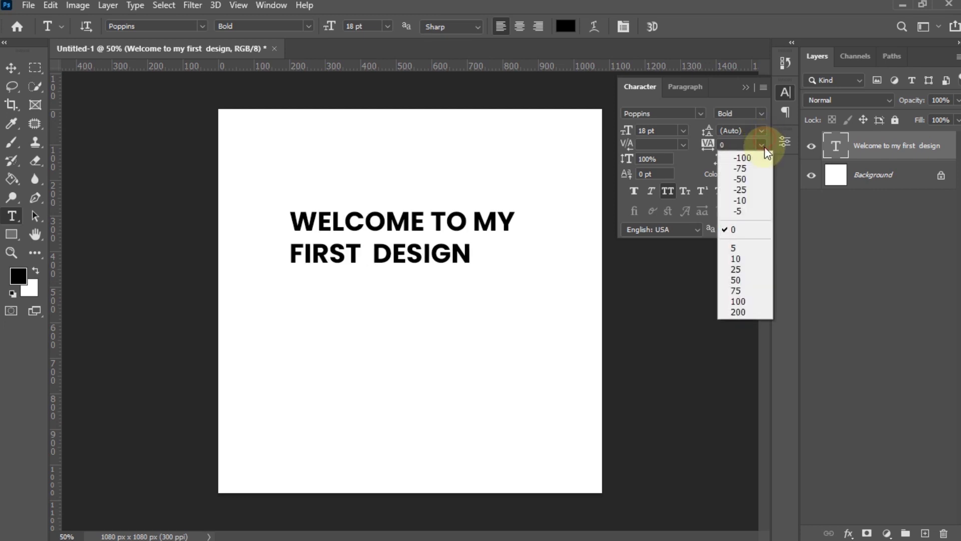
pyautogui.click(765, 301)
pyautogui.click(315, 221)
pyautogui.click(681, 25)
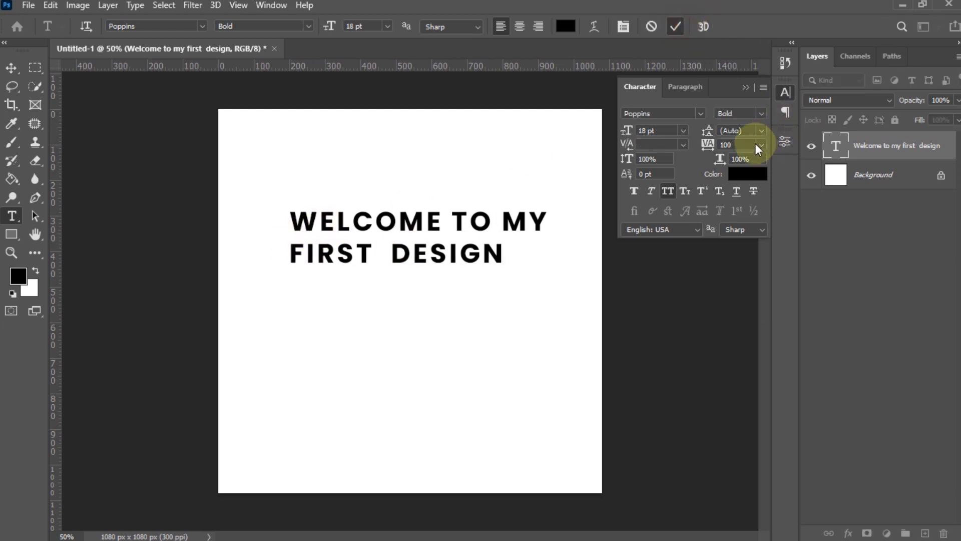
pyautogui.click(761, 144)
pyautogui.click(759, 230)
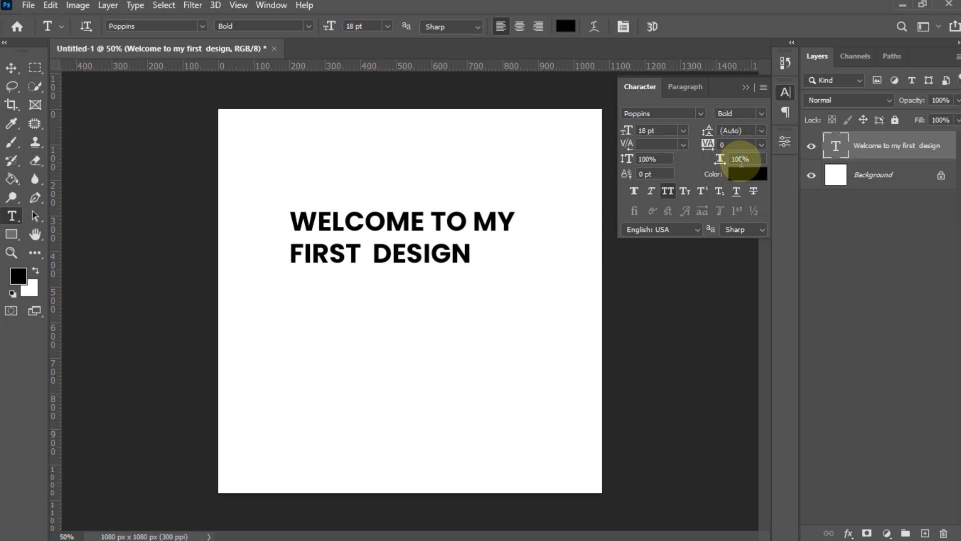
# - Turn off All Caps so the heading shows its lowercase letters
pyautogui.click(674, 159)
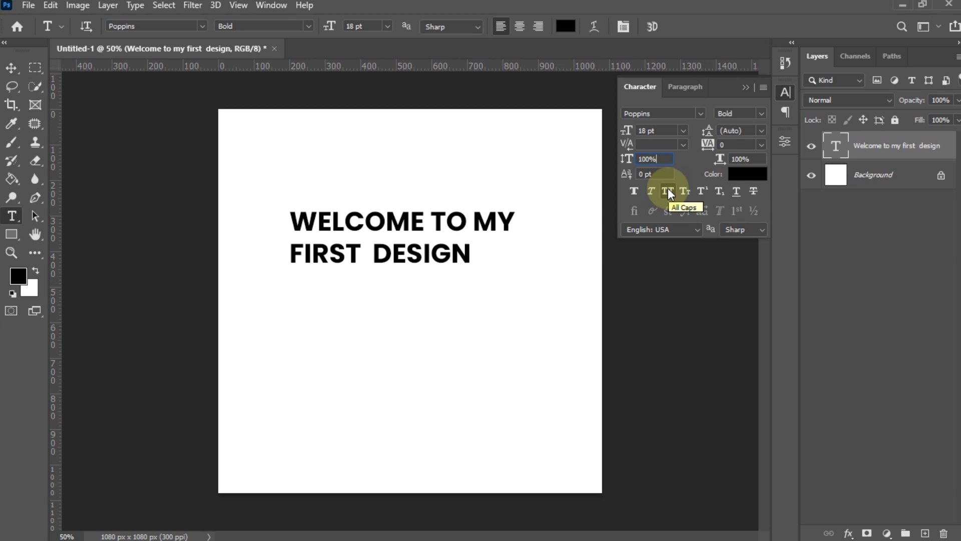
pyautogui.click(668, 191)
pyautogui.click(425, 220)
# - Capitalise the initials of 'My', 'Design' and 'First'
pyautogui.moveTo(289, 222); pyautogui.dragTo(318, 222)
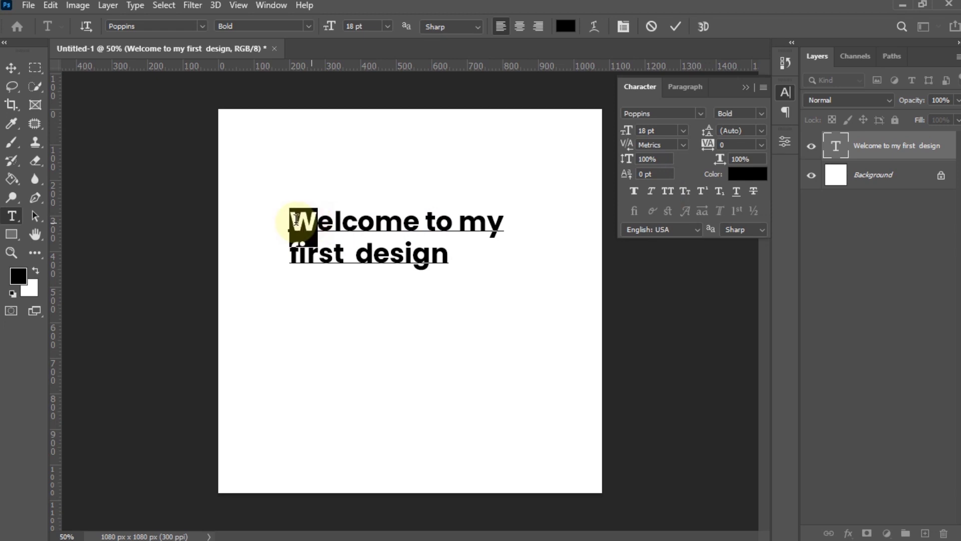
pyautogui.moveTo(460, 221); pyautogui.dragTo(480, 230)
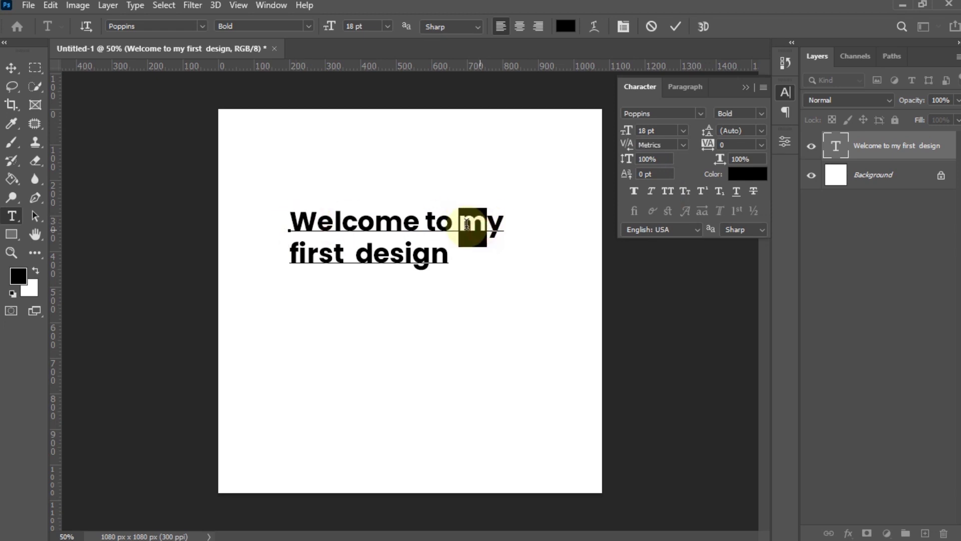
pyautogui.write('M')
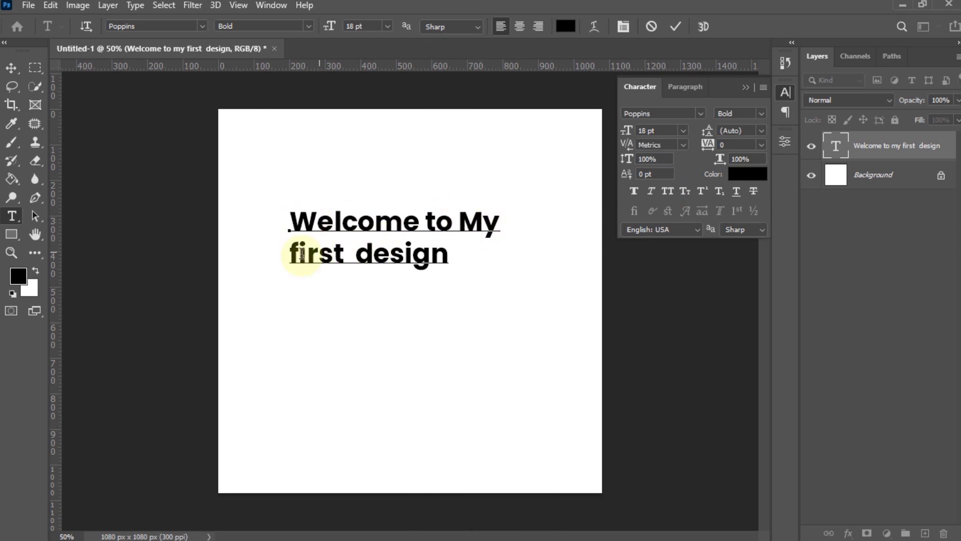
pyautogui.moveTo(370, 258); pyautogui.dragTo(356, 252)
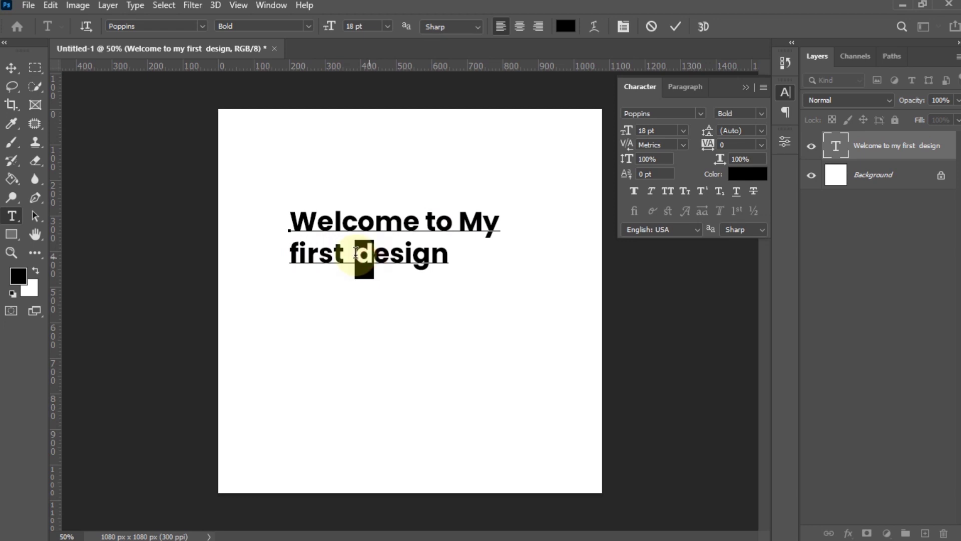
pyautogui.write('D')
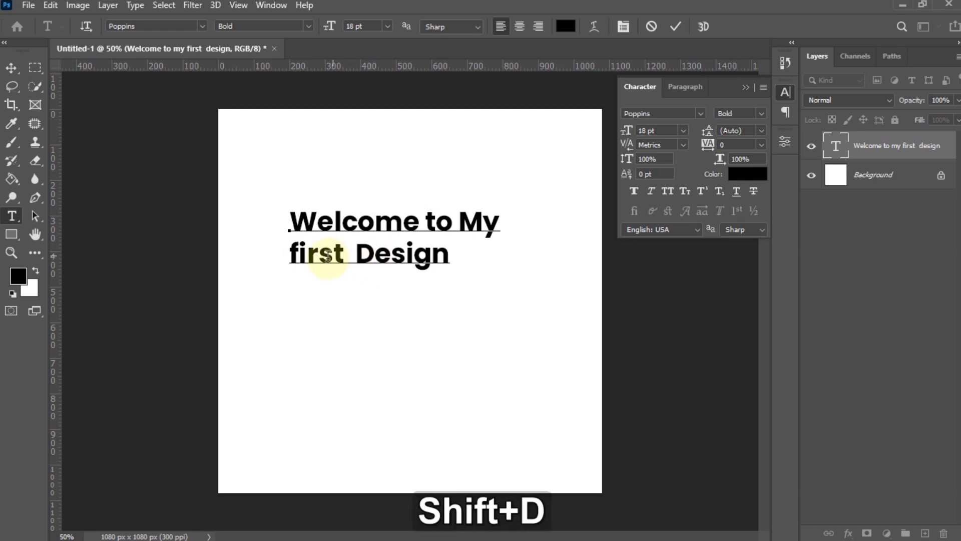
pyautogui.moveTo(302, 256); pyautogui.dragTo(275, 253)
pyautogui.write('F')
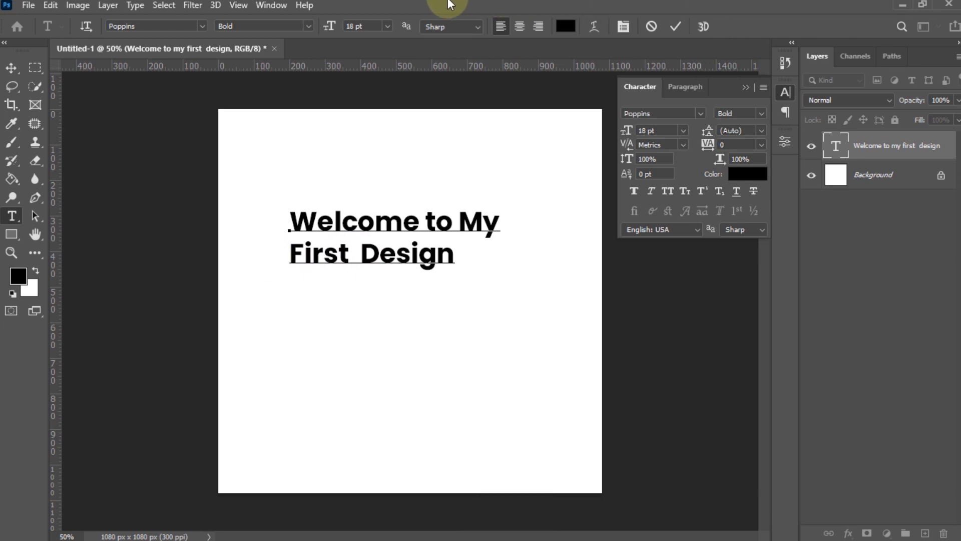
# - Capitalise the t of 'To' and commit the heading text
pyautogui.moveTo(449, 5)
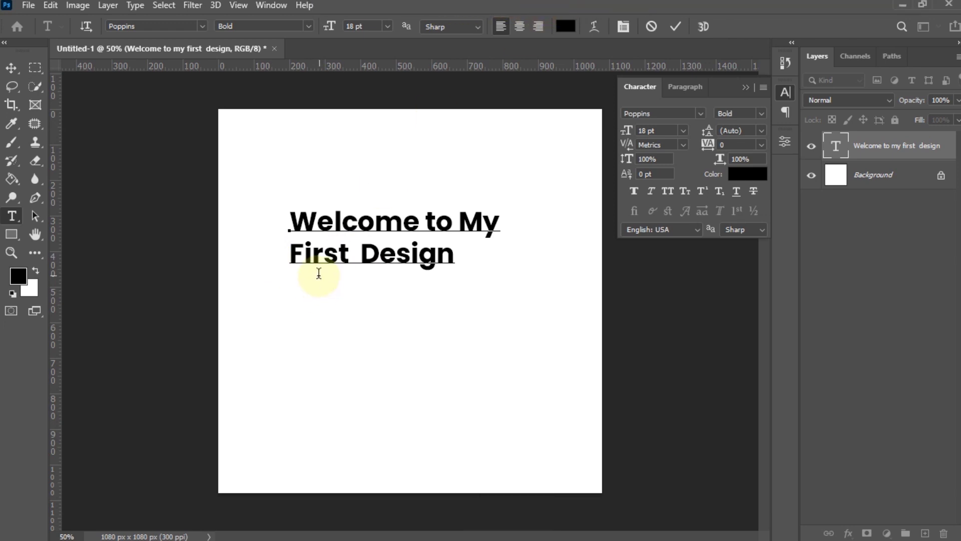
pyautogui.click(438, 221)
pyautogui.moveTo(437, 221); pyautogui.dragTo(425, 216)
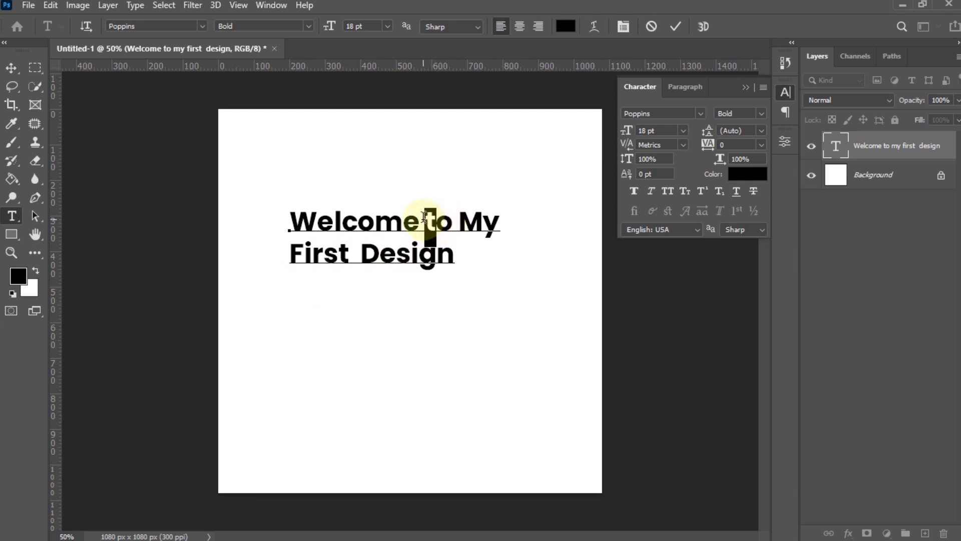
pyautogui.press('shift')
pyautogui.write('T')
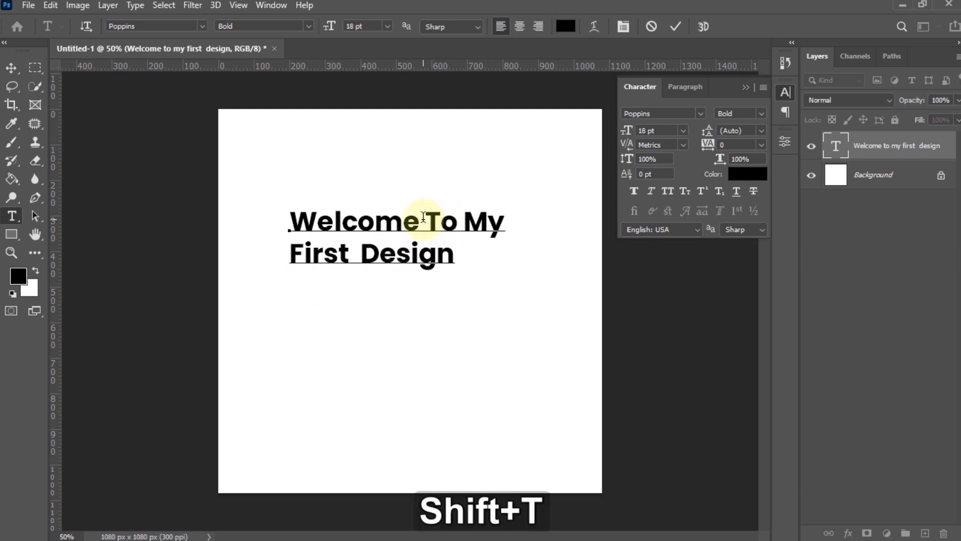
pyautogui.click(674, 28)
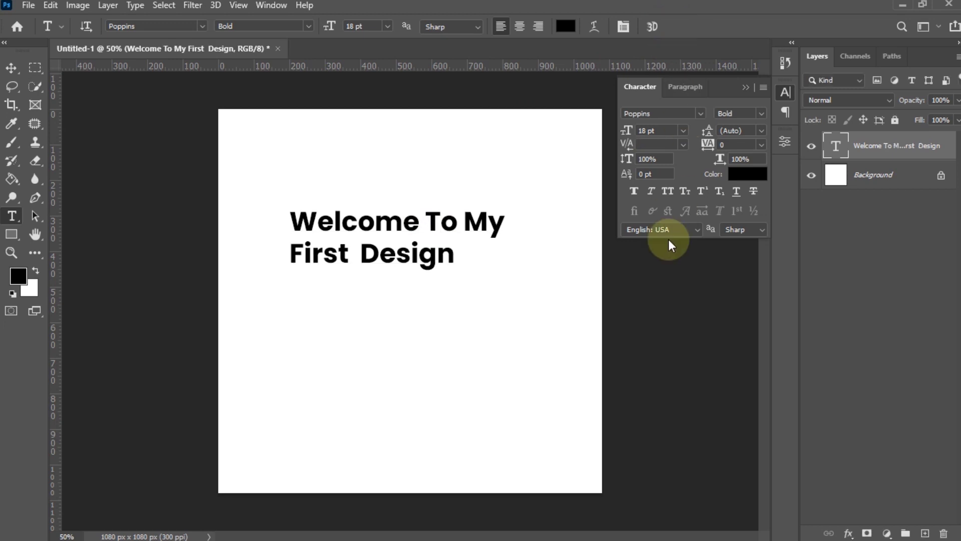
pyautogui.click(666, 190)
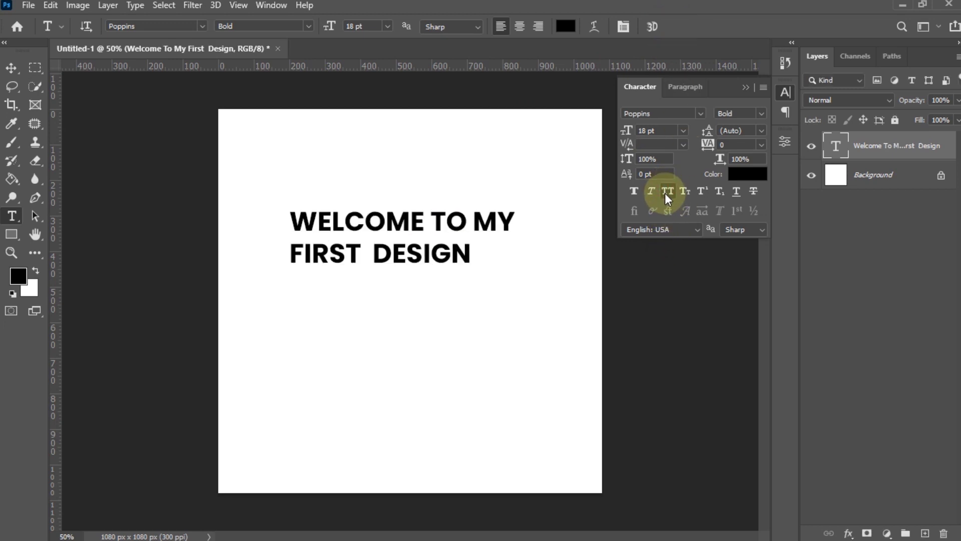
pyautogui.click(653, 191)
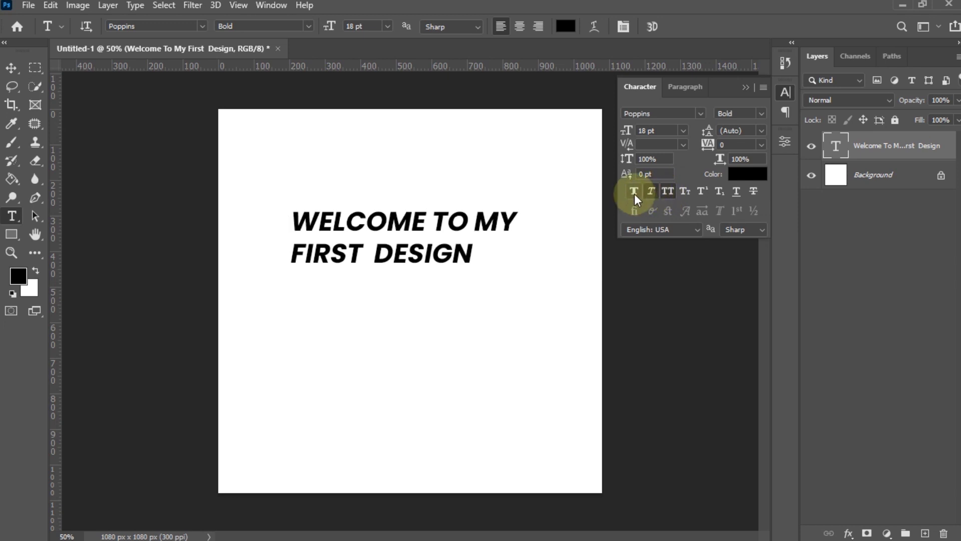
pyautogui.click(634, 192)
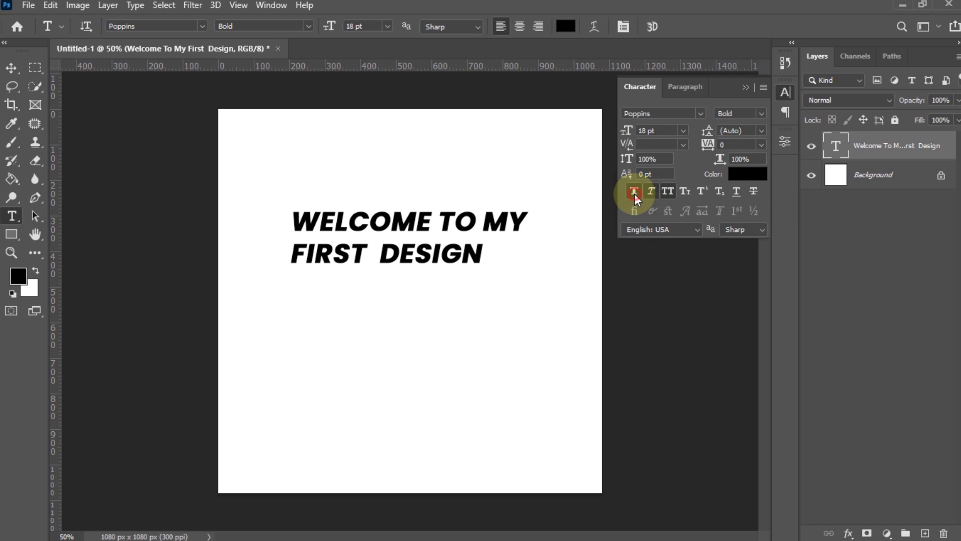
pyautogui.click(635, 194)
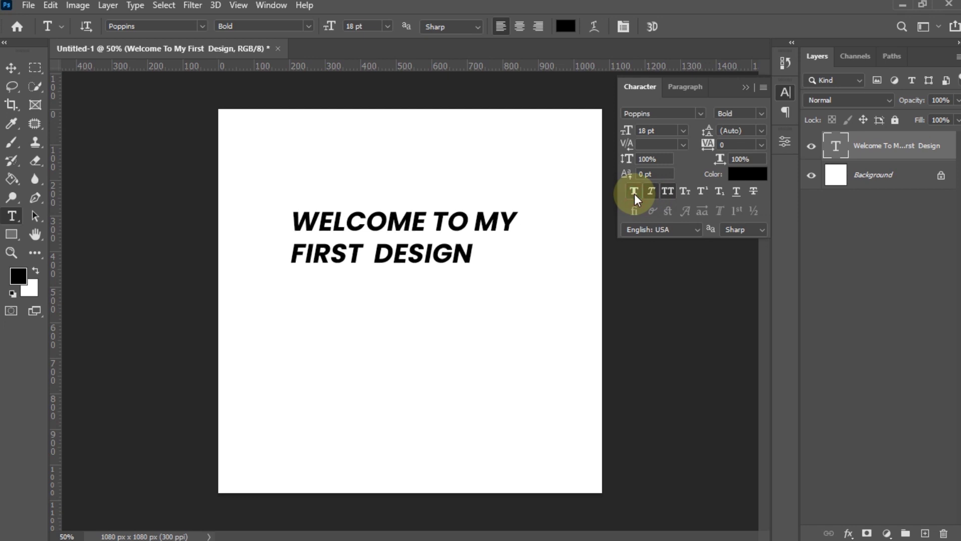
pyautogui.click(703, 192)
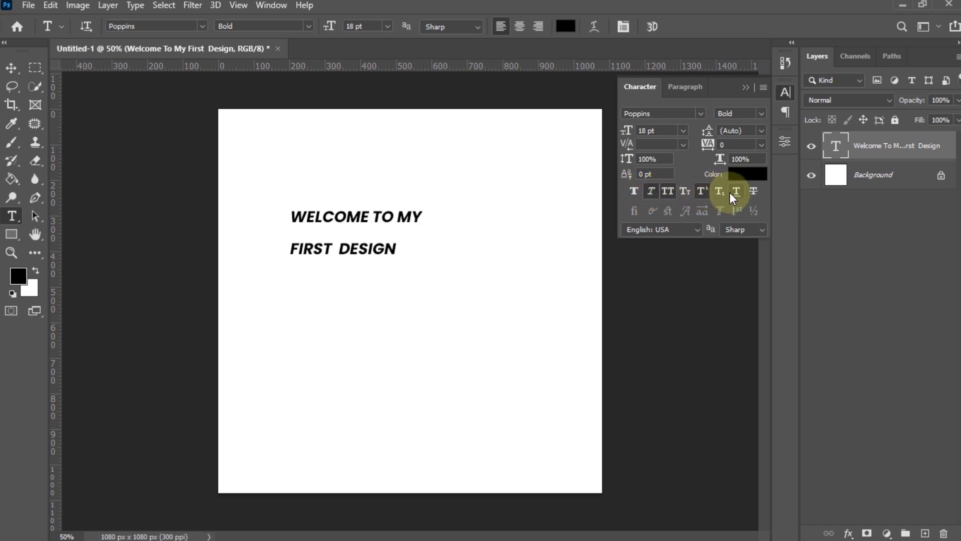
pyautogui.click(696, 193)
pyautogui.click(668, 191)
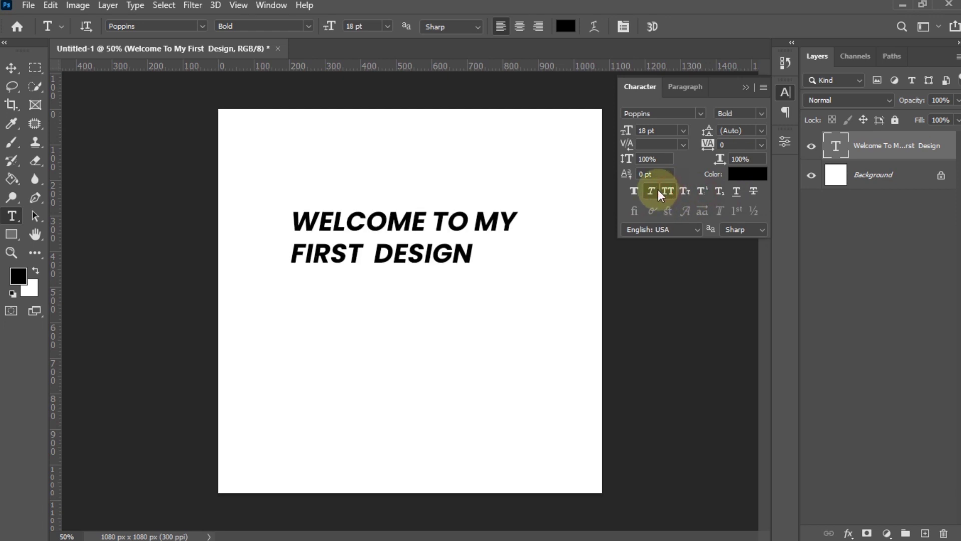
pyautogui.click(652, 191)
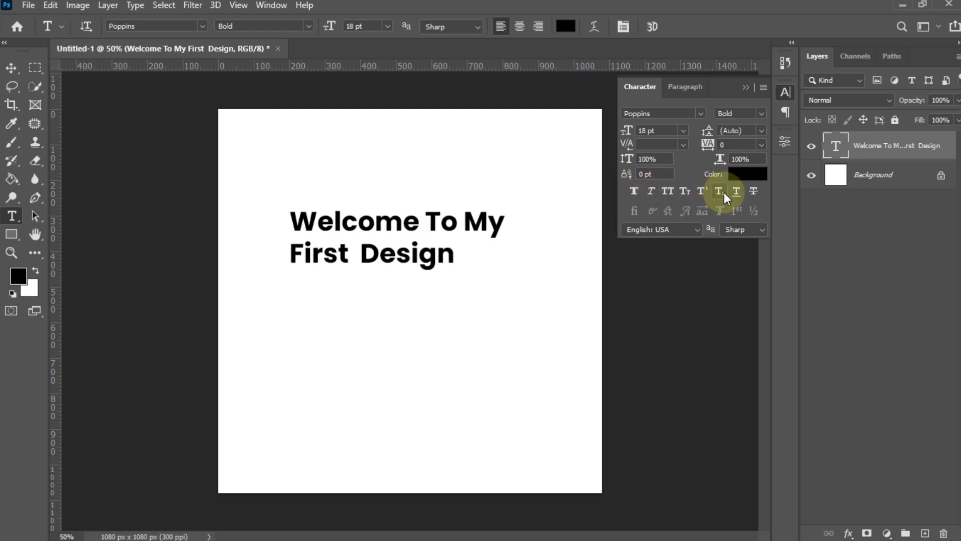
pyautogui.click(737, 193)
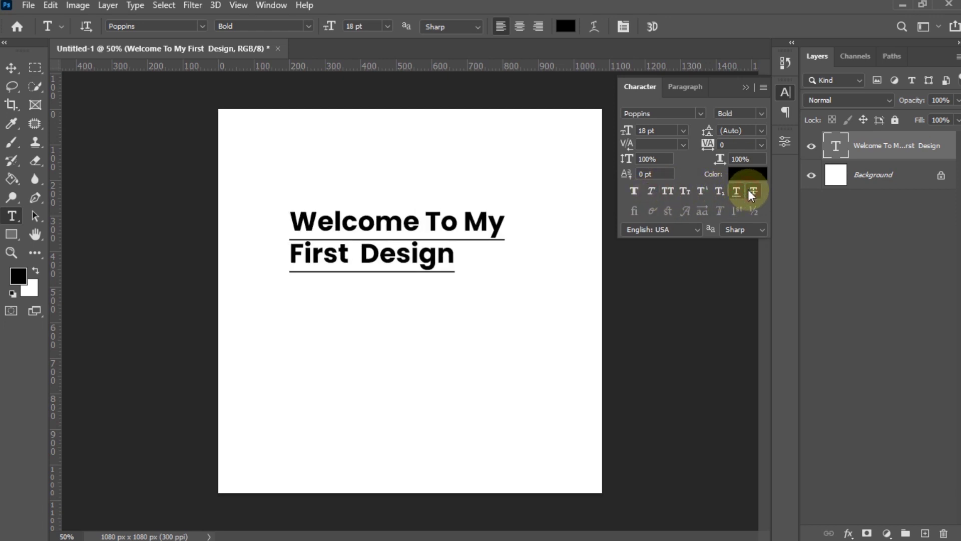
pyautogui.click(754, 192)
pyautogui.click(754, 187)
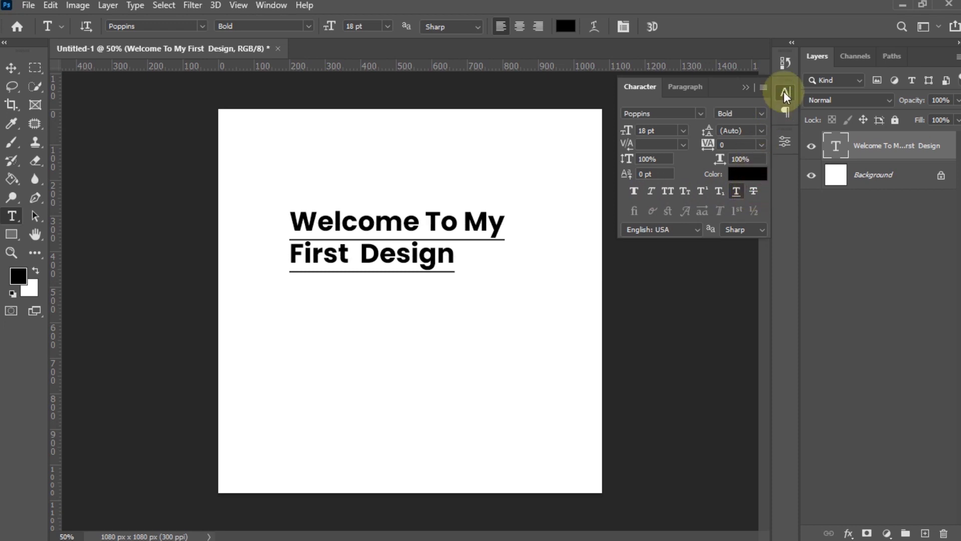
pyautogui.click(784, 91)
pyautogui.click(778, 91)
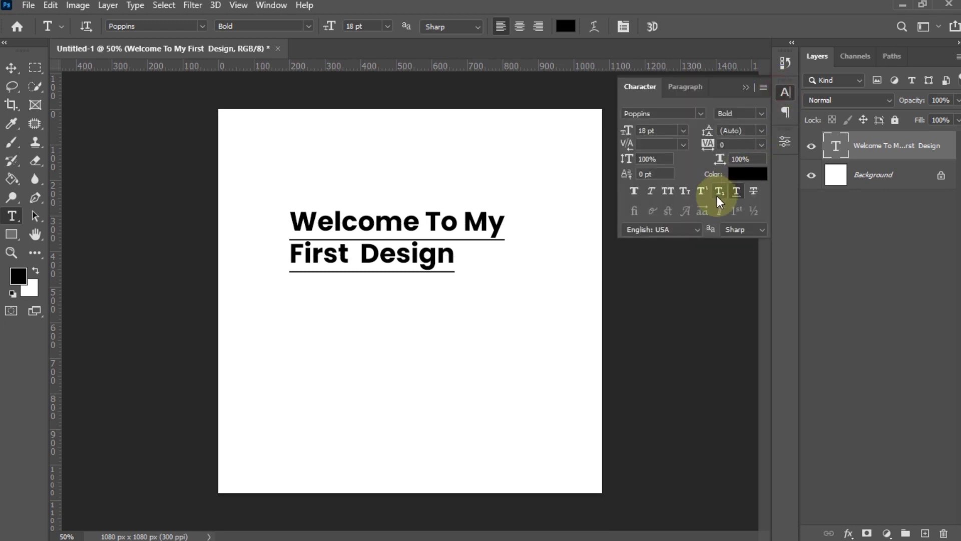
pyautogui.click(736, 191)
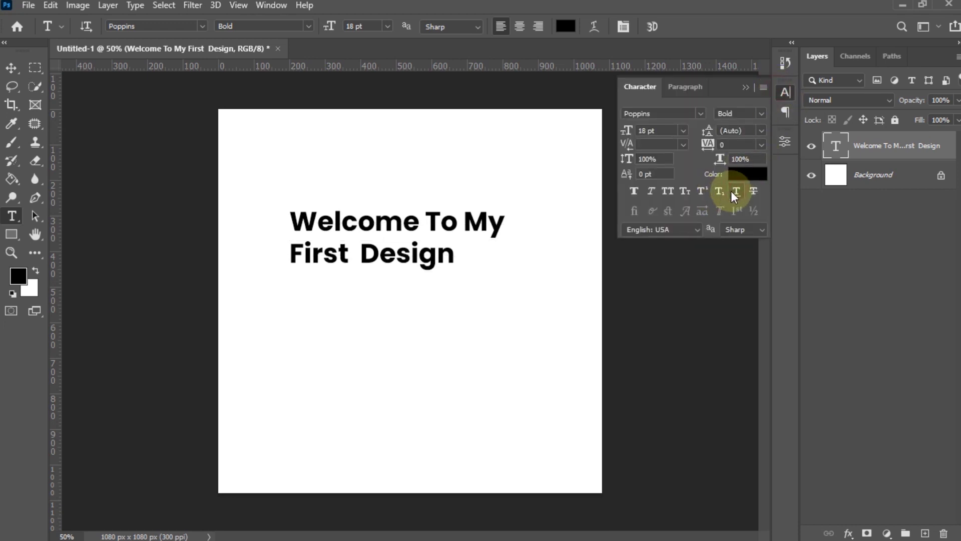
# - Move the heading up and left, then draw a large rectangle below it
pyautogui.click(12, 69)
pyautogui.moveTo(406, 242); pyautogui.dragTo(350, 174)
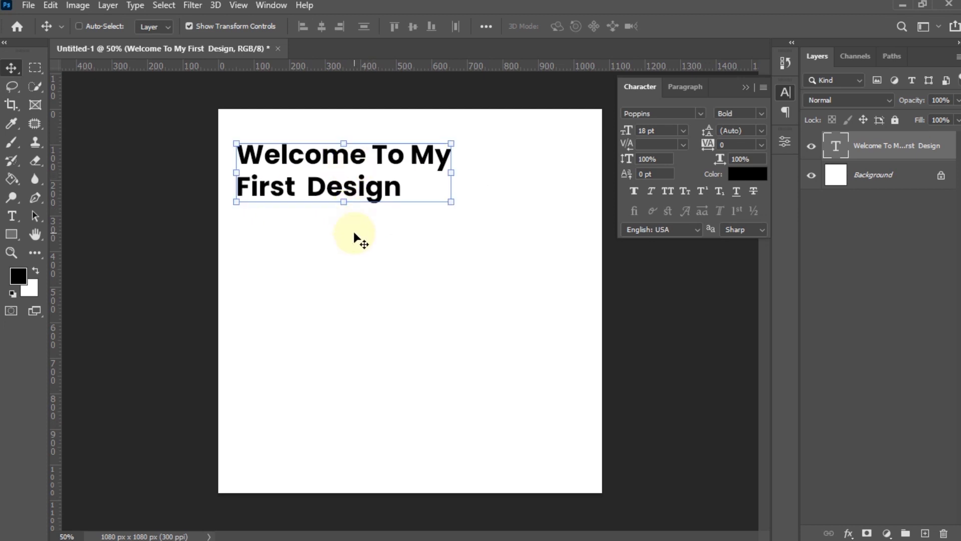
pyautogui.click(14, 236)
pyautogui.moveTo(238, 229); pyautogui.dragTo(508, 384)
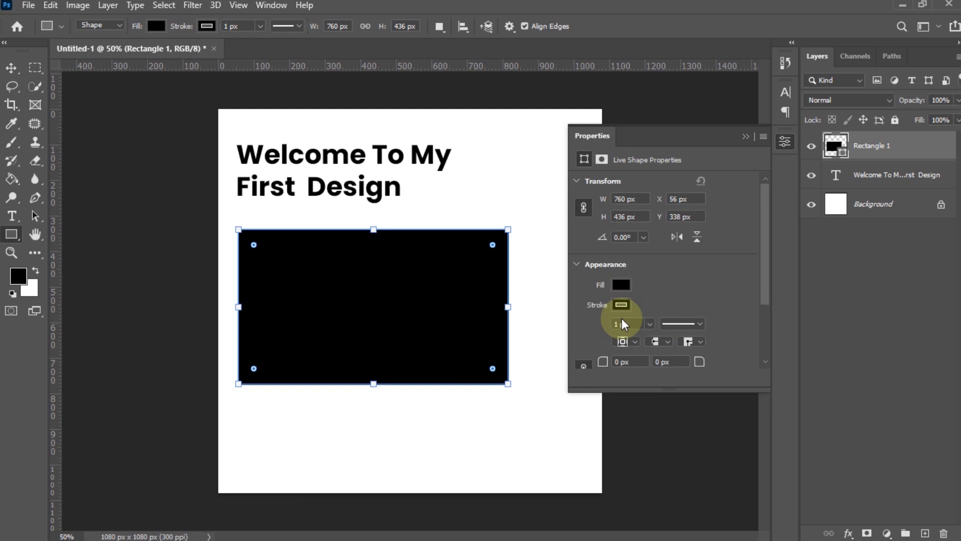
# - Fill the rectangle green and give it a 12.87 px blue stroke
pyautogui.click(623, 284)
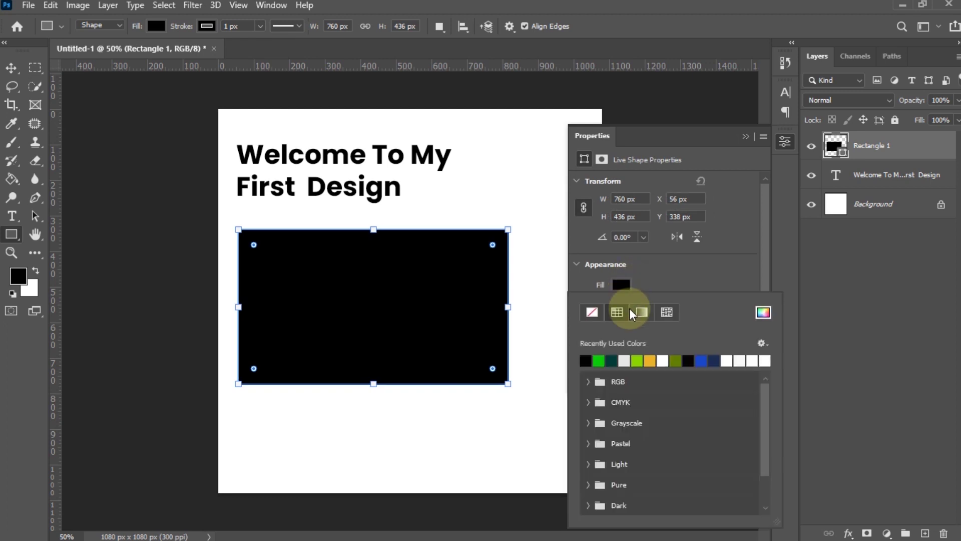
pyautogui.click(599, 361)
pyautogui.click(646, 279)
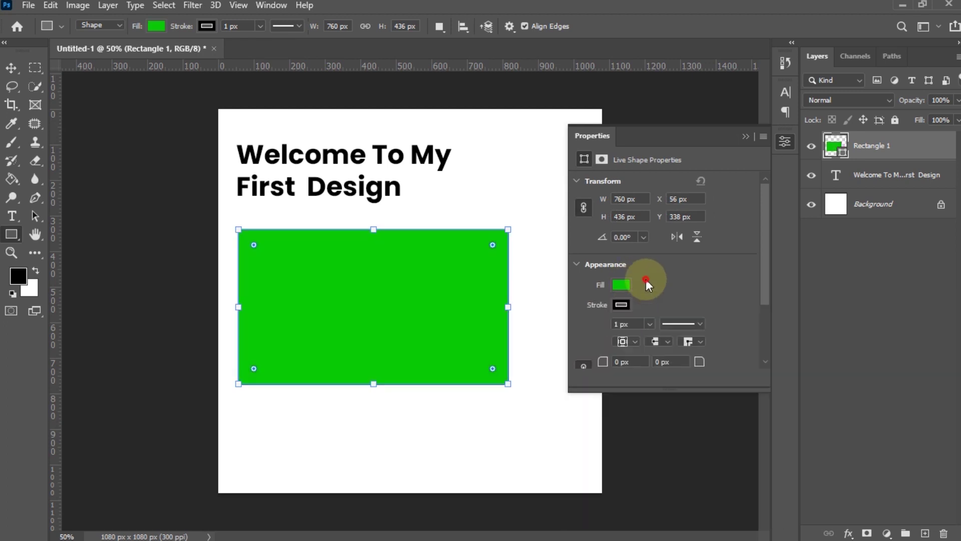
pyautogui.click(649, 324)
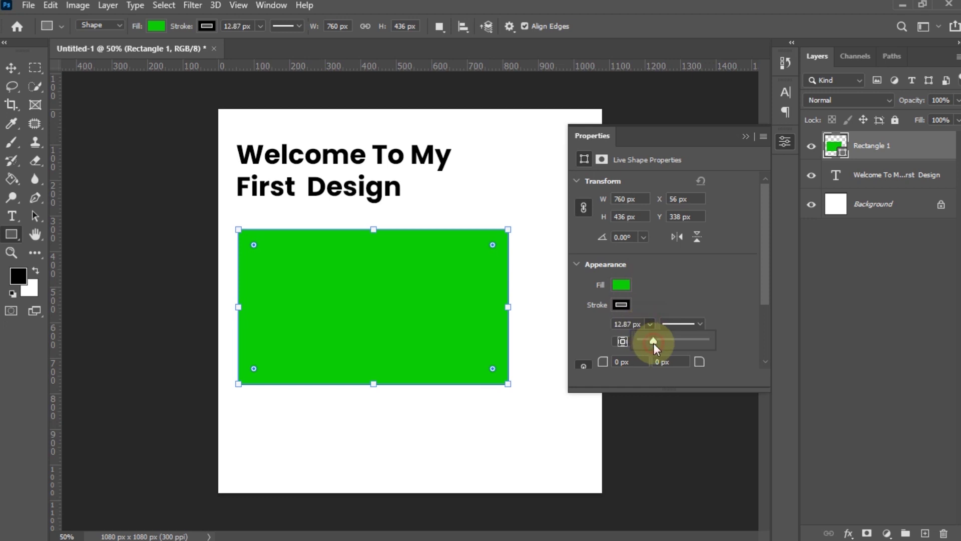
pyautogui.moveTo(654, 344); pyautogui.dragTo(653, 343)
pyautogui.click(628, 304)
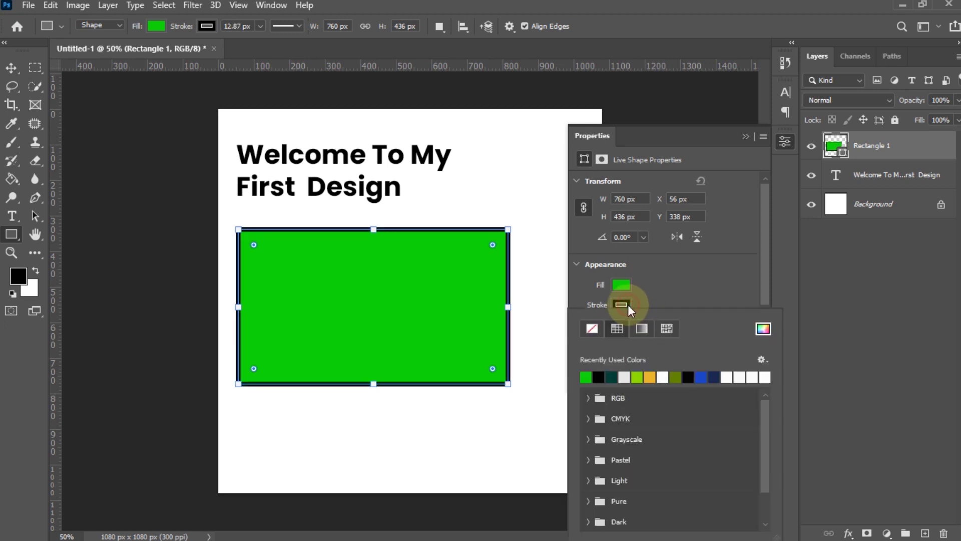
pyautogui.click(698, 381)
pyautogui.click(785, 142)
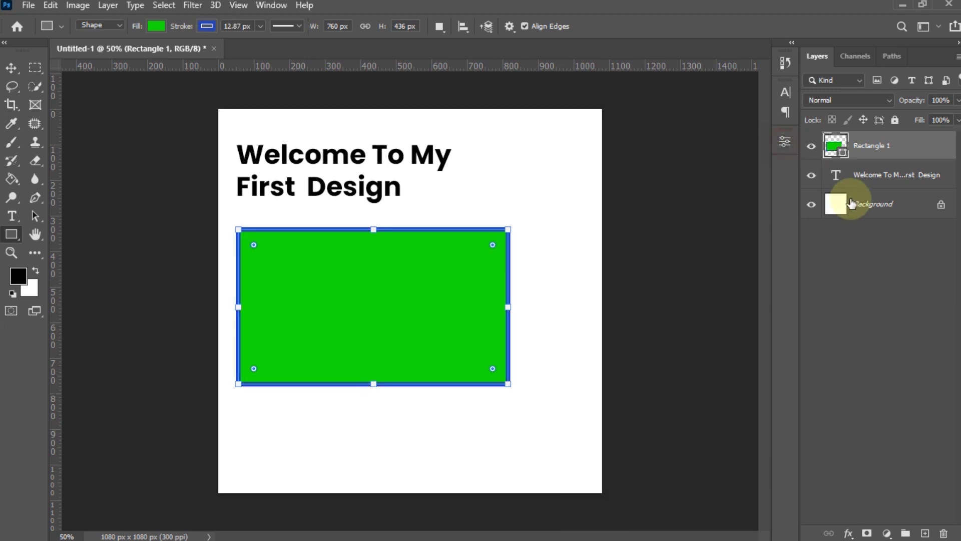
pyautogui.click(851, 203)
pyautogui.click(11, 236)
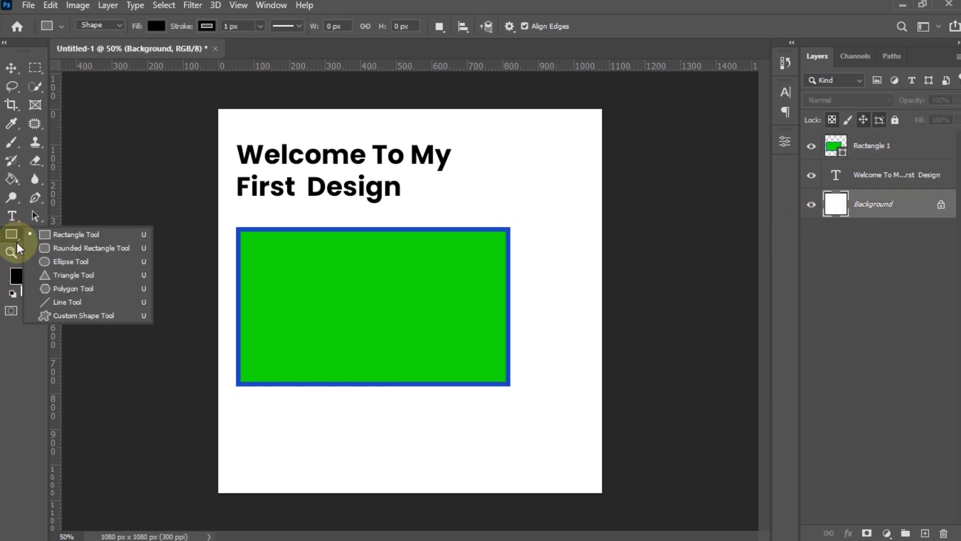
# - Draw a 458 × 466 px circle overlapping the rectangle's lower right
pyautogui.click(53, 262)
pyautogui.moveTo(374, 285); pyautogui.dragTo(534, 449)
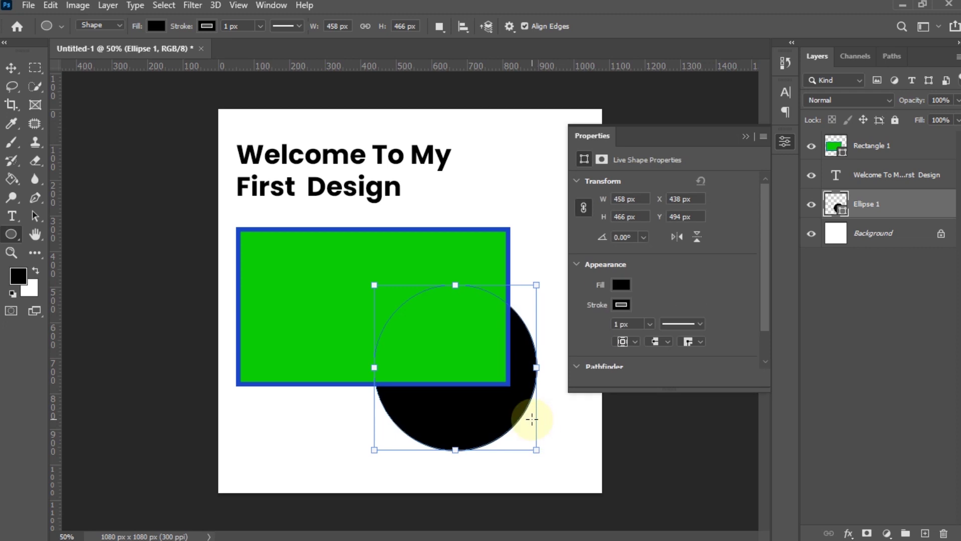
pyautogui.click(621, 304)
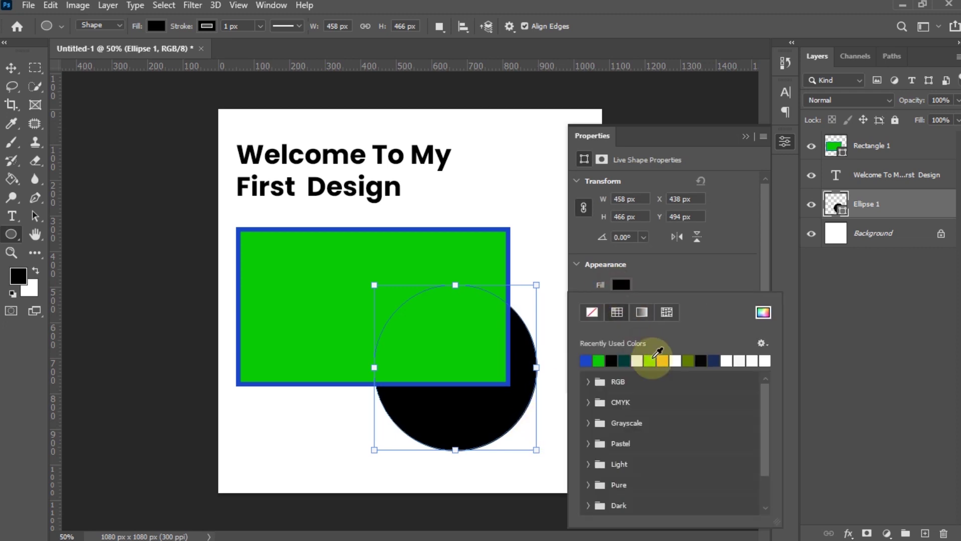
pyautogui.click(650, 359)
pyautogui.click(650, 281)
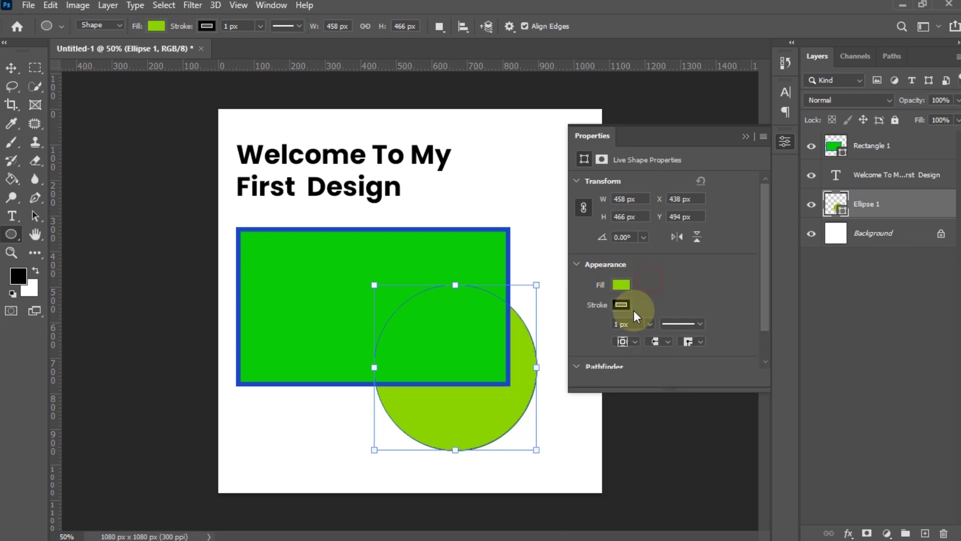
# - Give the circle a navy fill and a 21.06 px lime-green outline
pyautogui.click(622, 285)
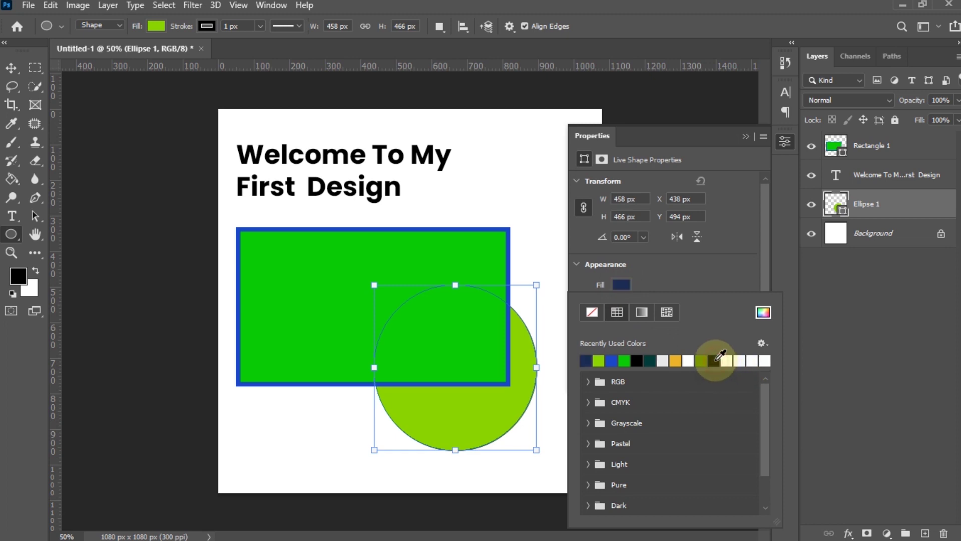
pyautogui.click(716, 360)
pyautogui.click(650, 286)
pyautogui.click(622, 305)
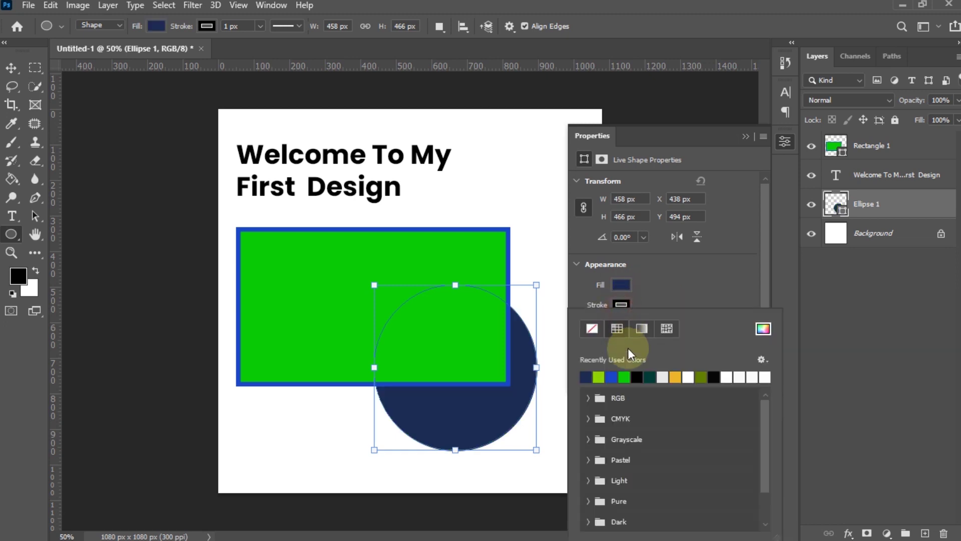
pyautogui.click(598, 377)
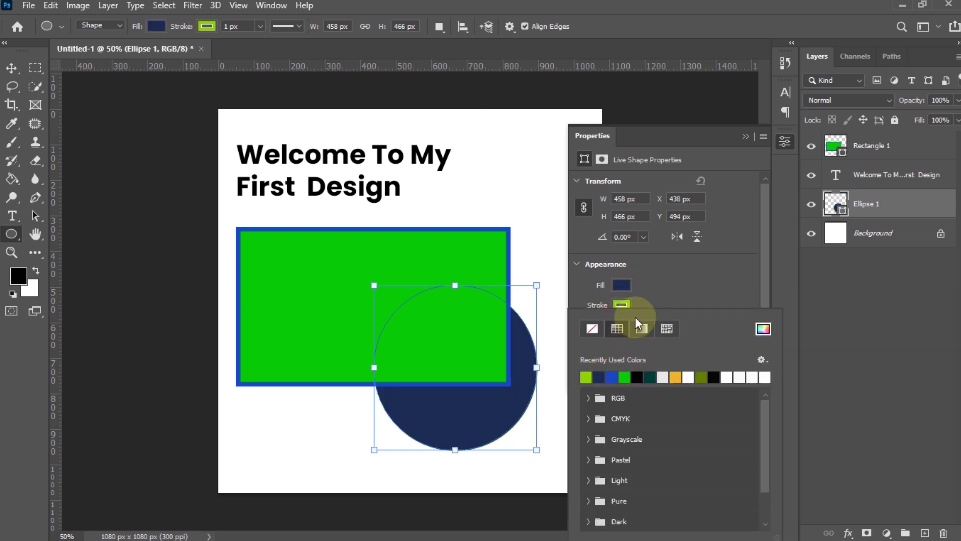
pyautogui.click(643, 294)
pyautogui.click(649, 324)
pyautogui.moveTo(654, 339); pyautogui.dragTo(656, 339)
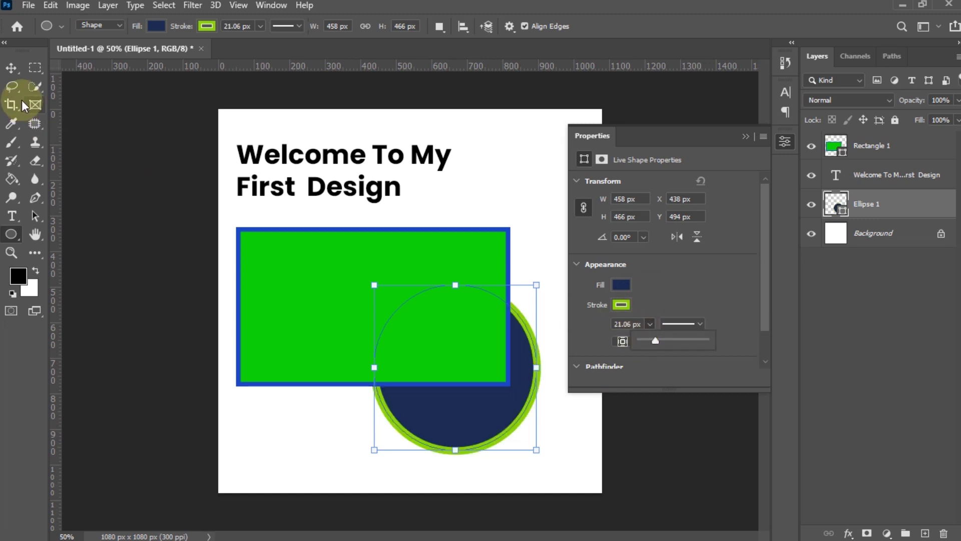
pyautogui.click(782, 142)
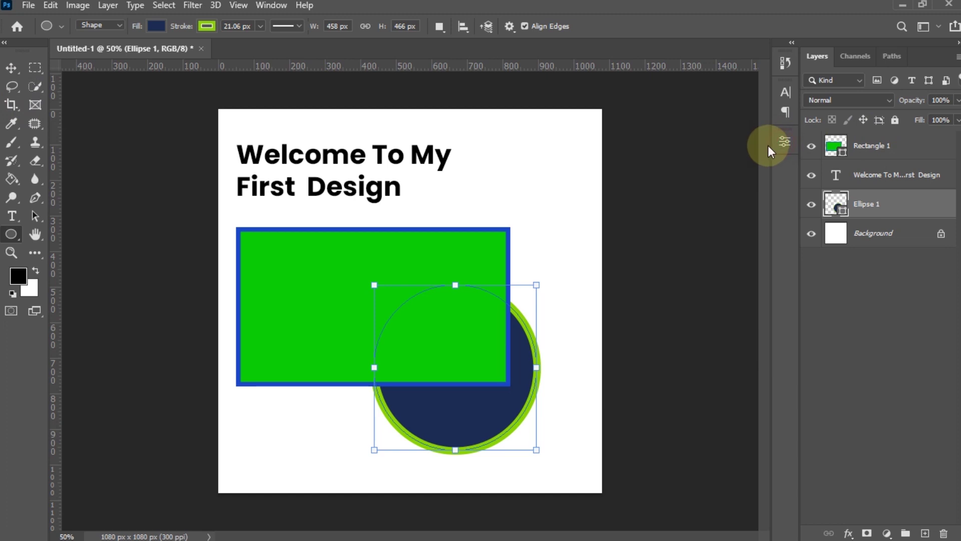
pyautogui.click(11, 68)
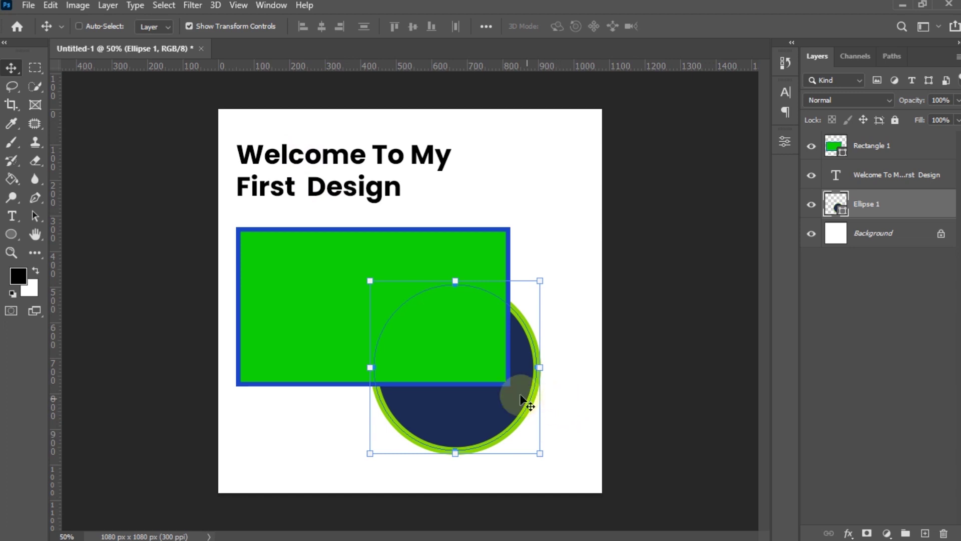
pyautogui.click(884, 148)
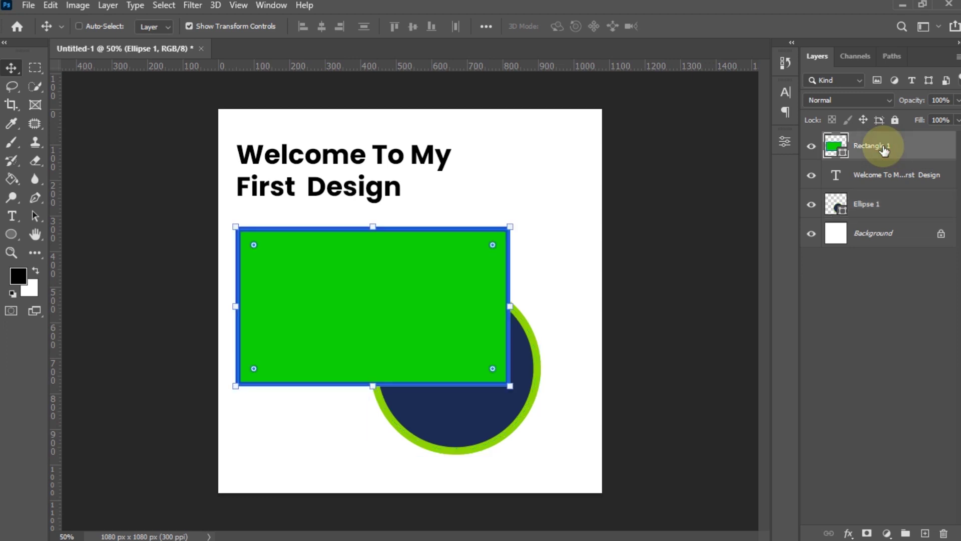
pyautogui.click(893, 182)
pyautogui.click(888, 207)
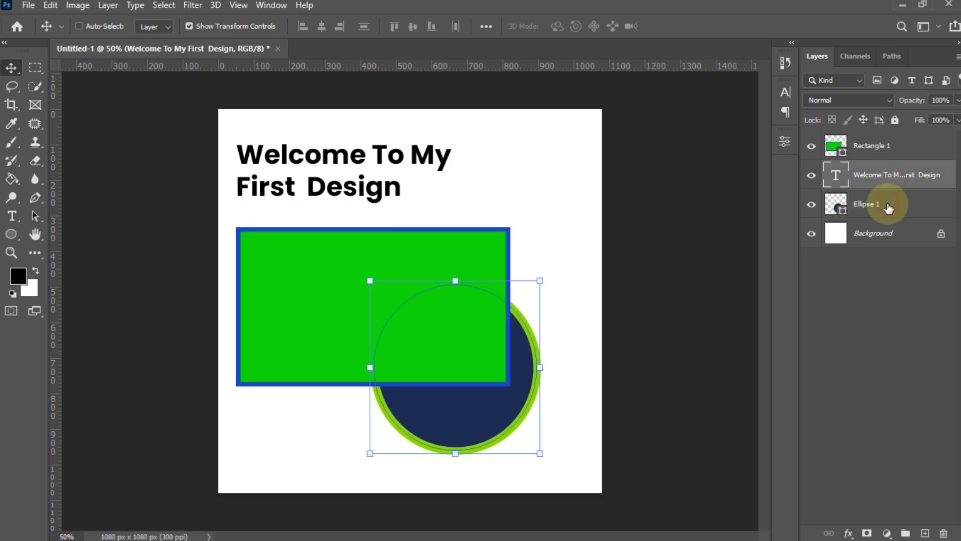
pyautogui.click(891, 240)
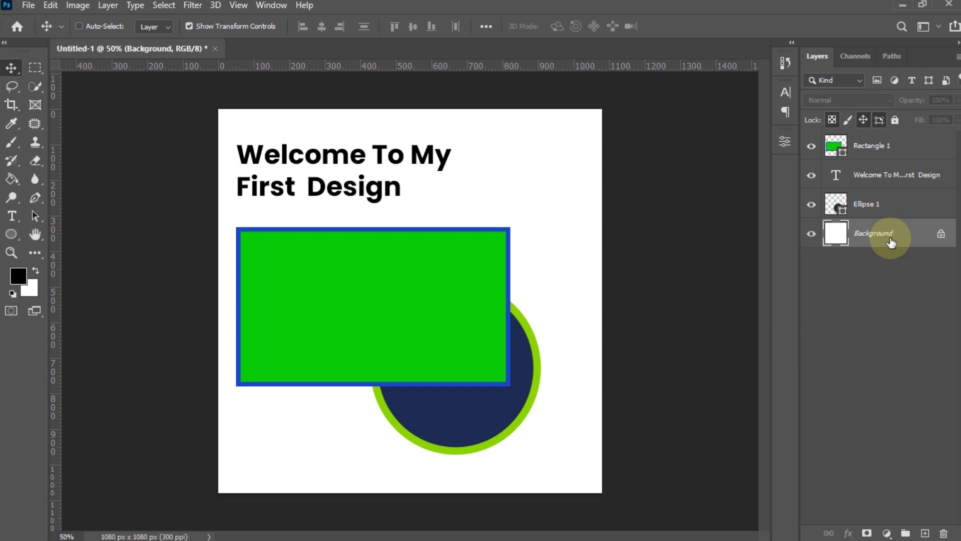
pyautogui.click(870, 150)
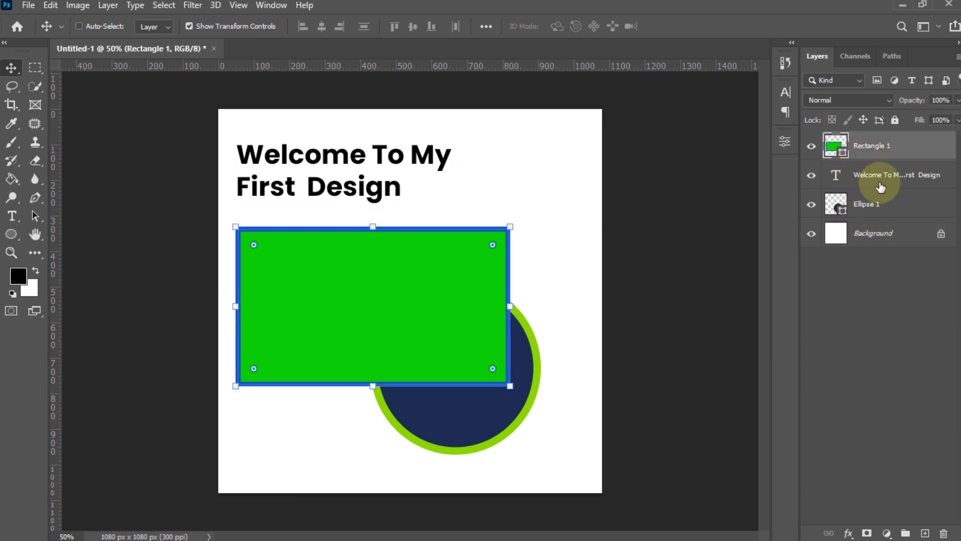
pyautogui.click(880, 181)
pyautogui.click(878, 208)
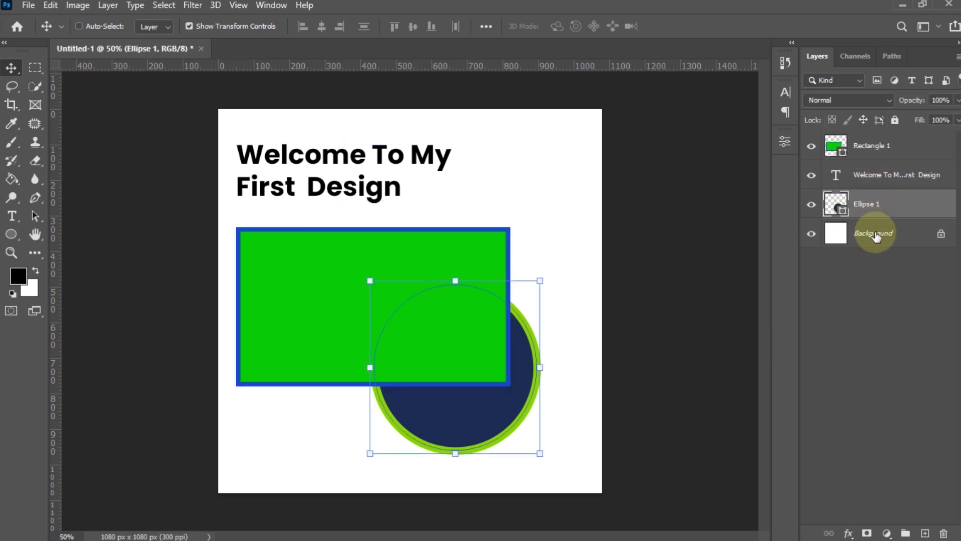
pyautogui.click(858, 147)
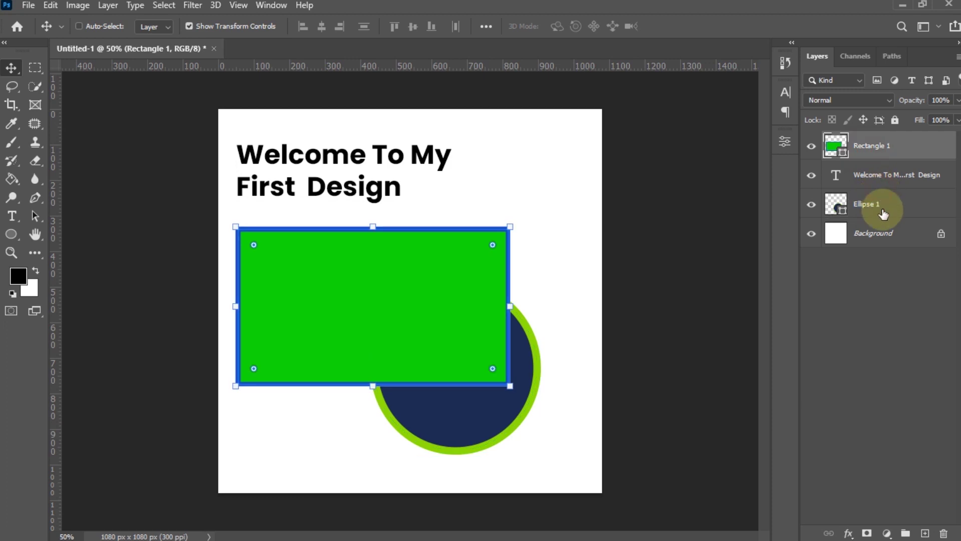
pyautogui.click(880, 177)
pyautogui.click(880, 214)
pyautogui.click(880, 238)
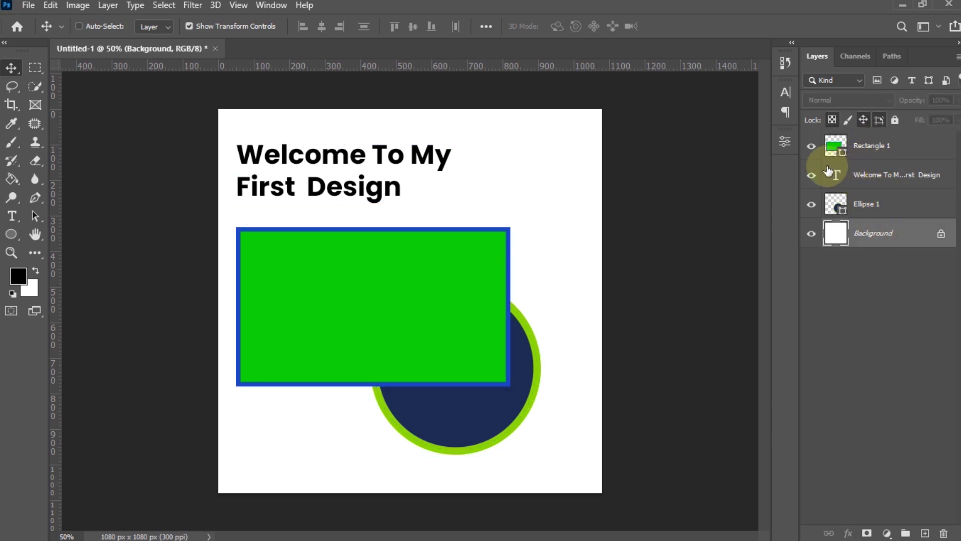
pyautogui.click(812, 148)
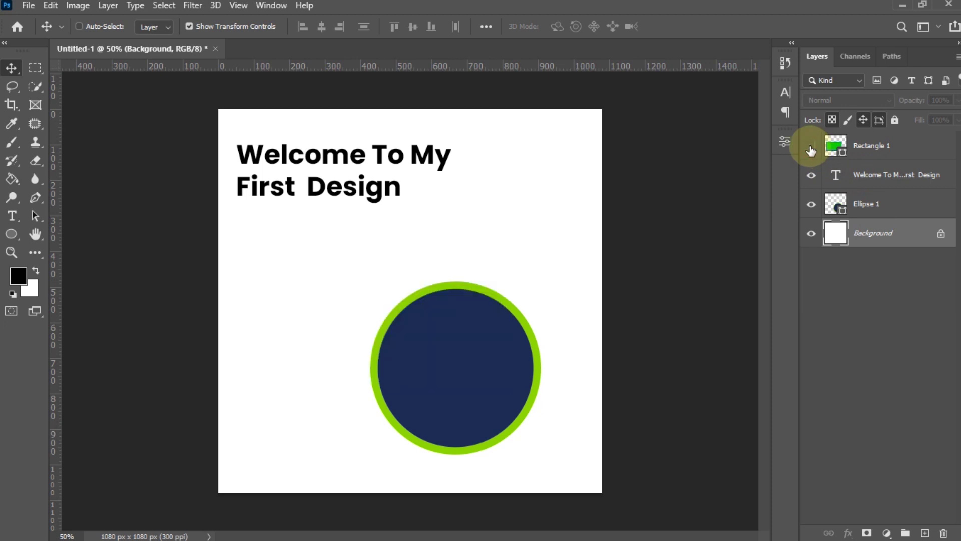
pyautogui.click(811, 149)
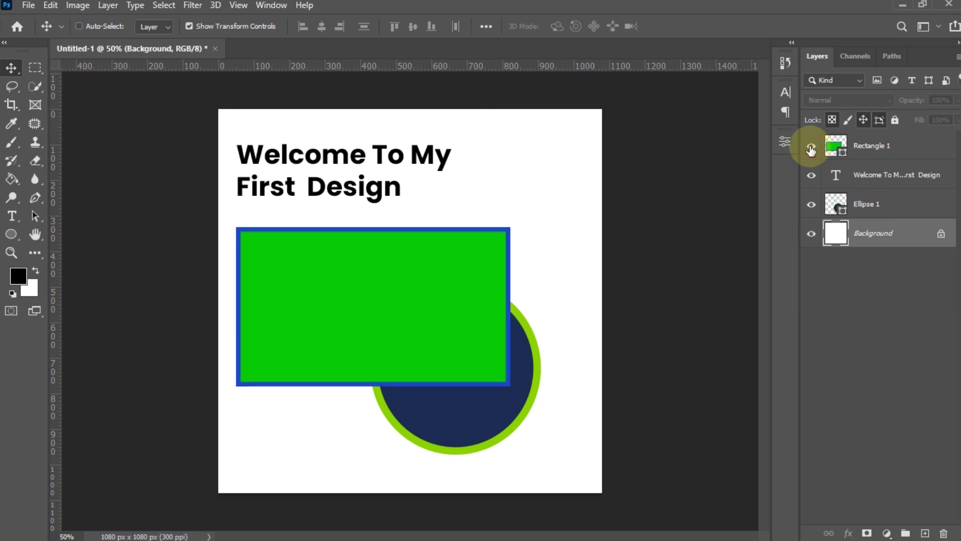
pyautogui.click(908, 146)
pyautogui.click(812, 147)
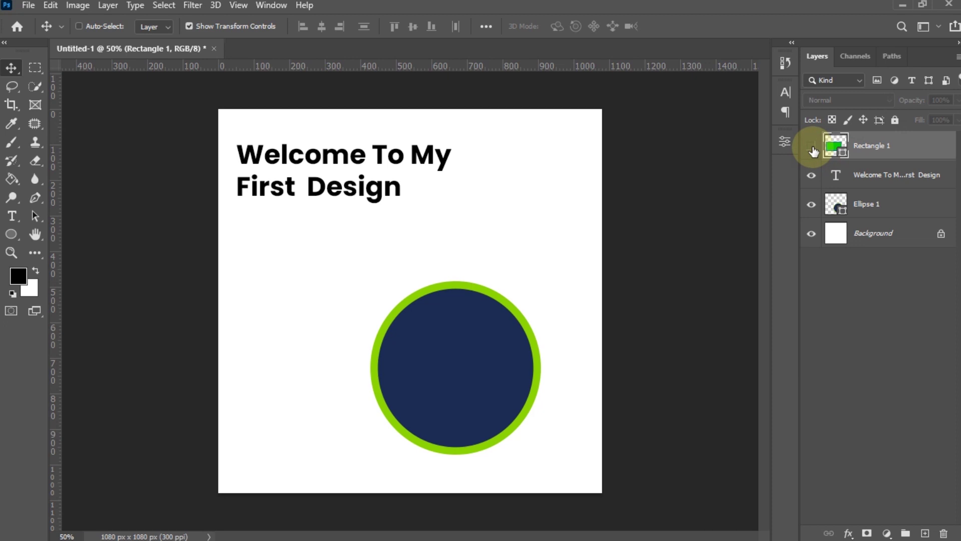
pyautogui.click(812, 146)
pyautogui.click(813, 177)
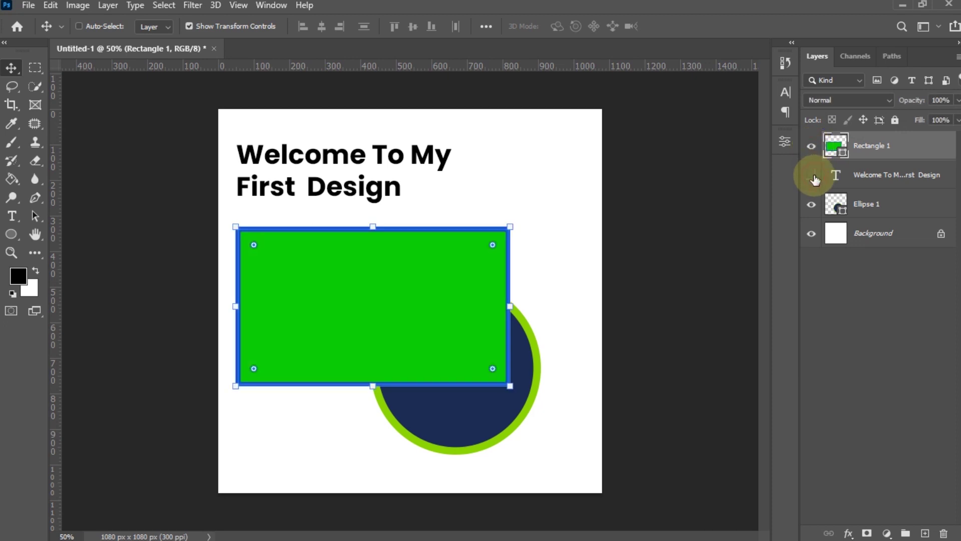
pyautogui.click(811, 176)
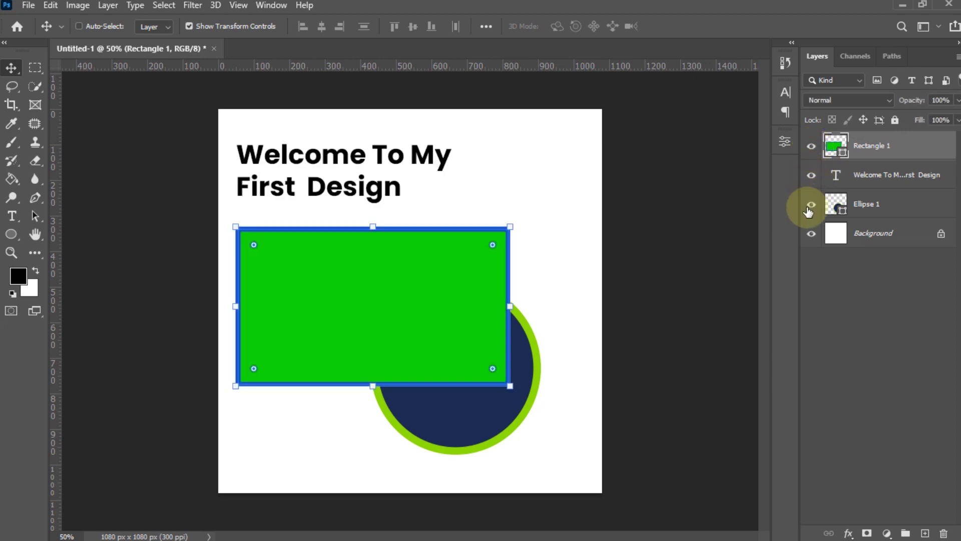
pyautogui.click(812, 207)
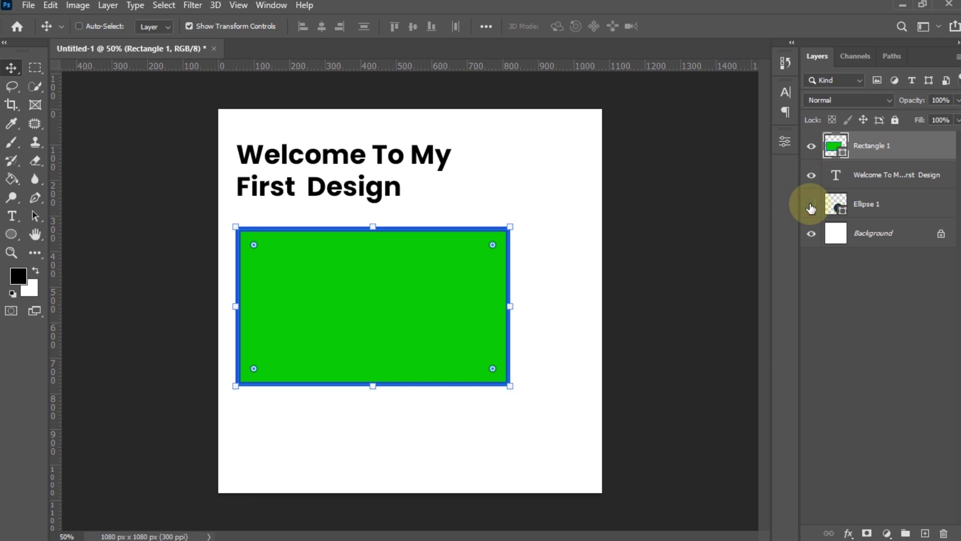
pyautogui.click(811, 207)
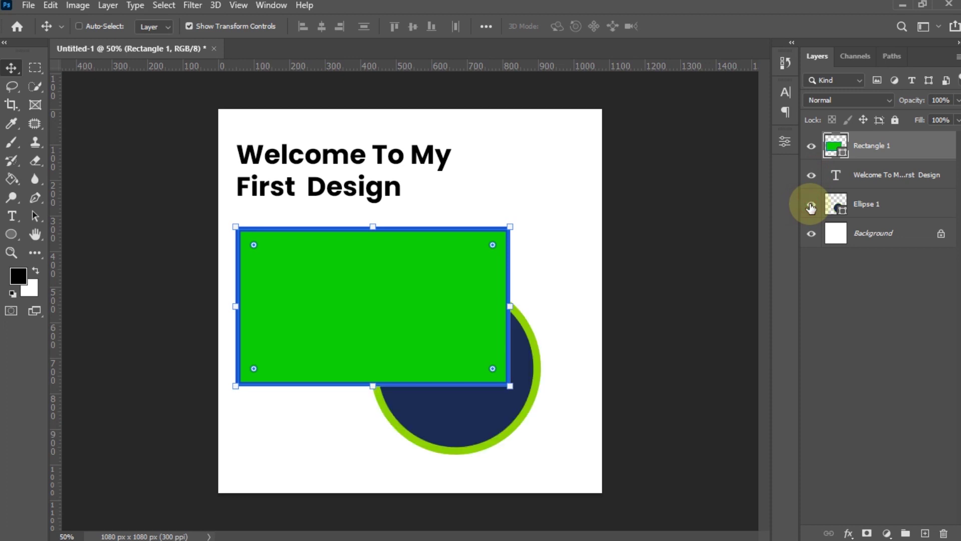
pyautogui.moveTo(811, 206); pyautogui.dragTo(814, 161)
pyautogui.click(811, 176)
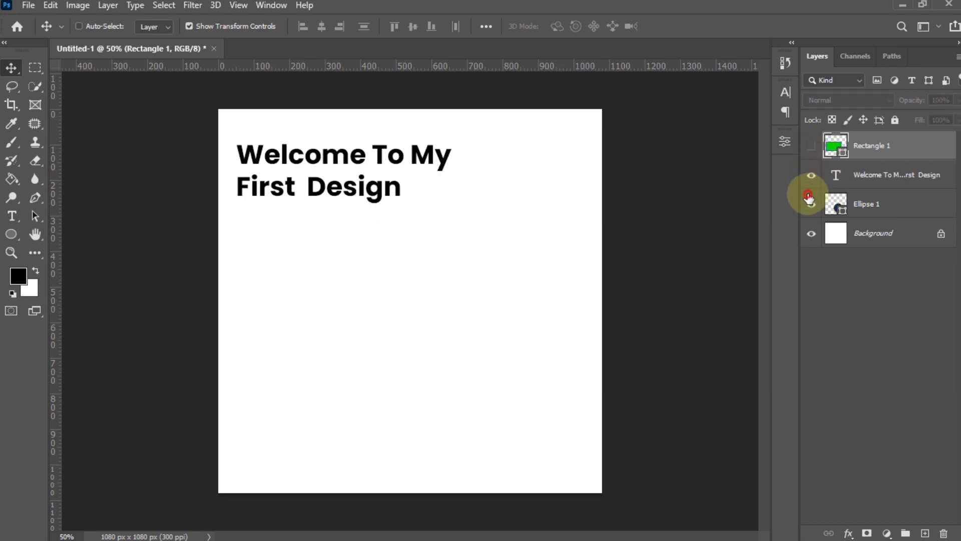
pyautogui.click(811, 203)
pyautogui.click(811, 148)
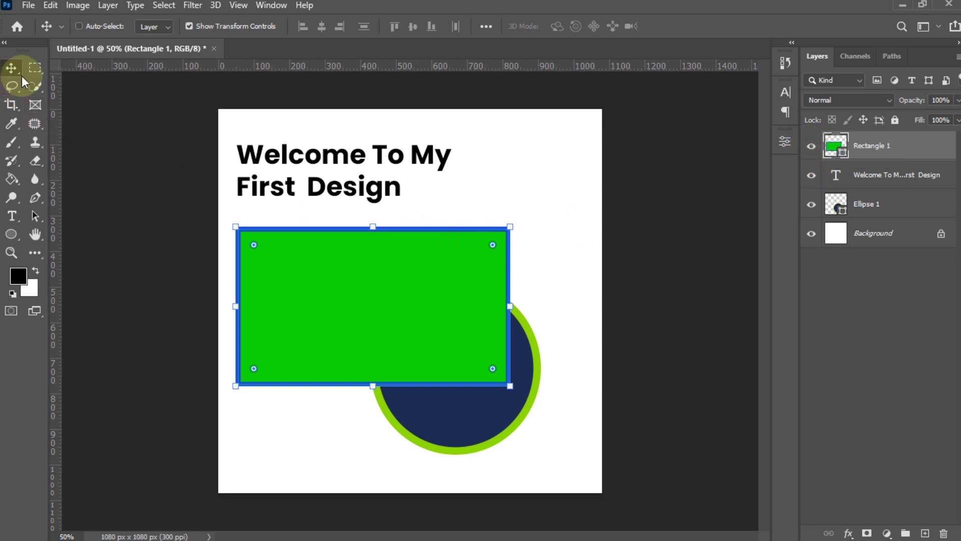
# - Click through the heading, circle and rectangle layers to inspect them
pyautogui.click(893, 185)
pyautogui.click(895, 206)
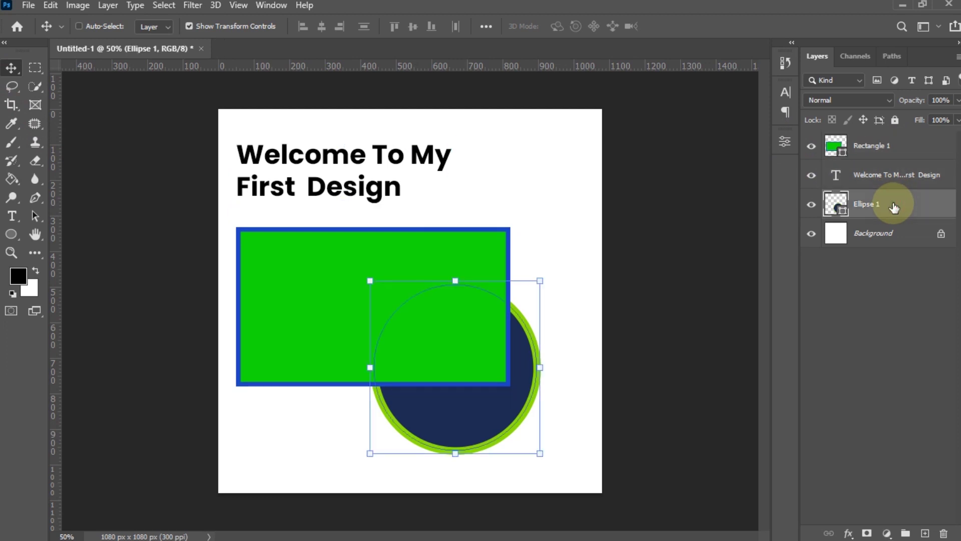
pyautogui.click(887, 146)
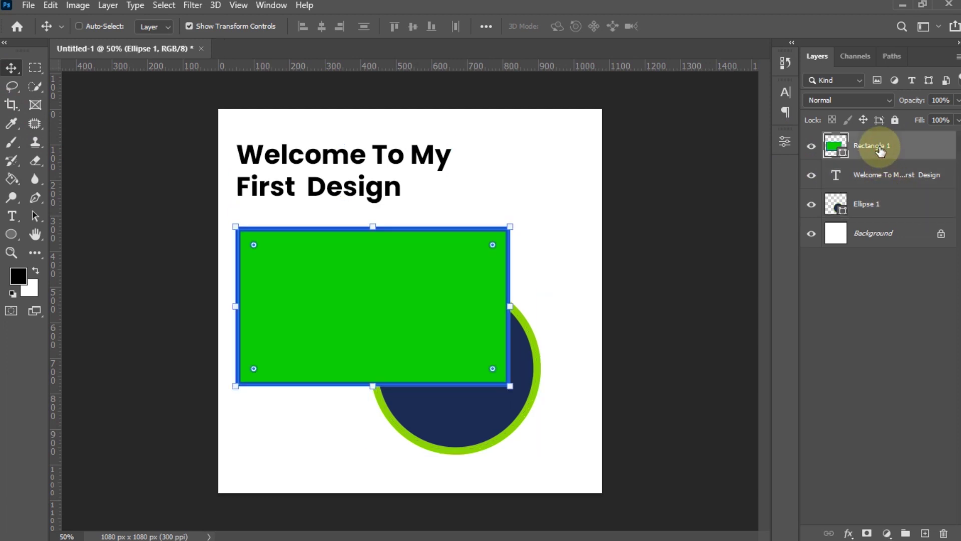
pyautogui.click(894, 186)
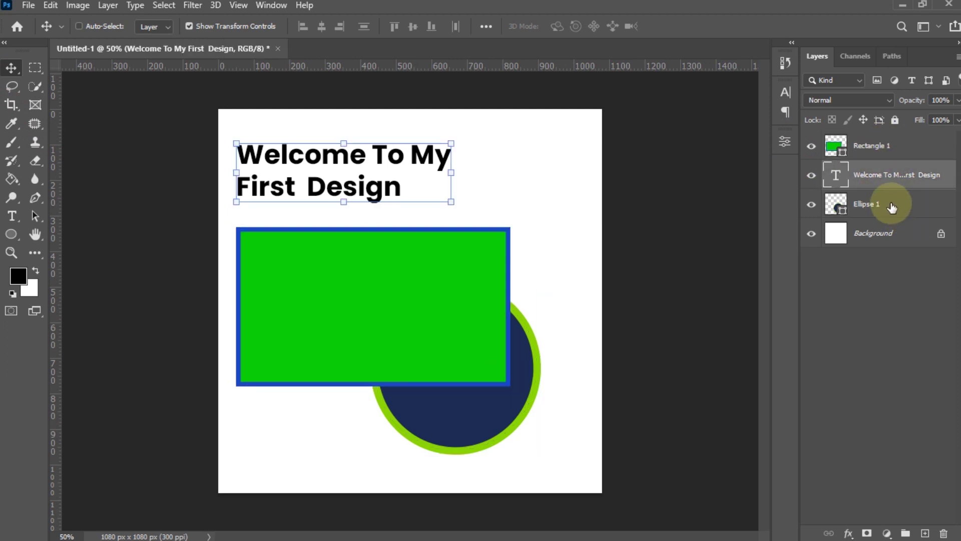
pyautogui.click(892, 207)
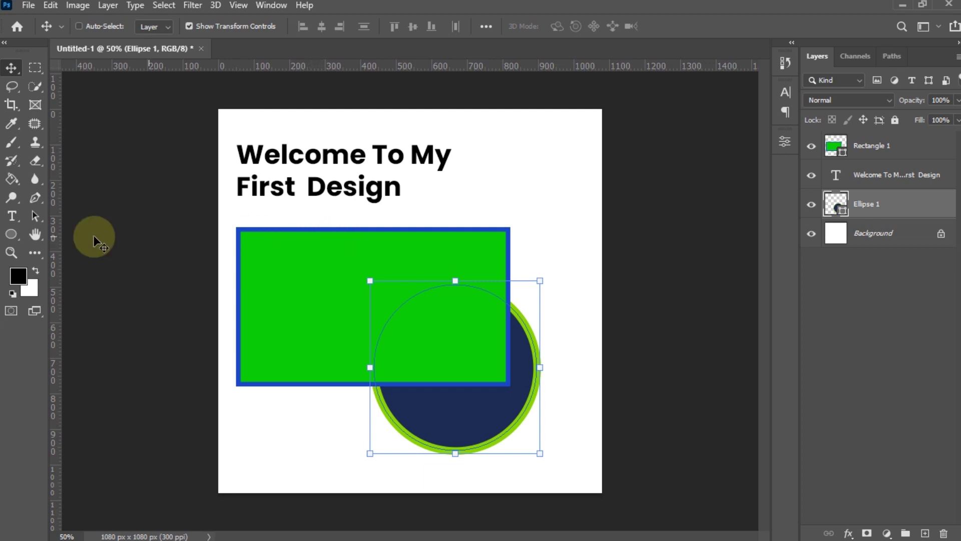
pyautogui.click(12, 240)
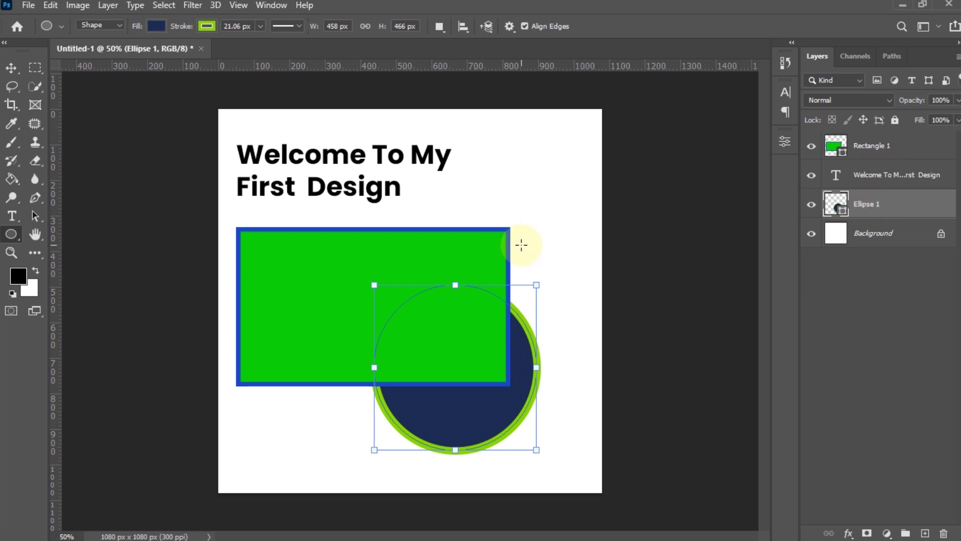
# - Change the rectangle's fill from green to orange
pyautogui.click(890, 147)
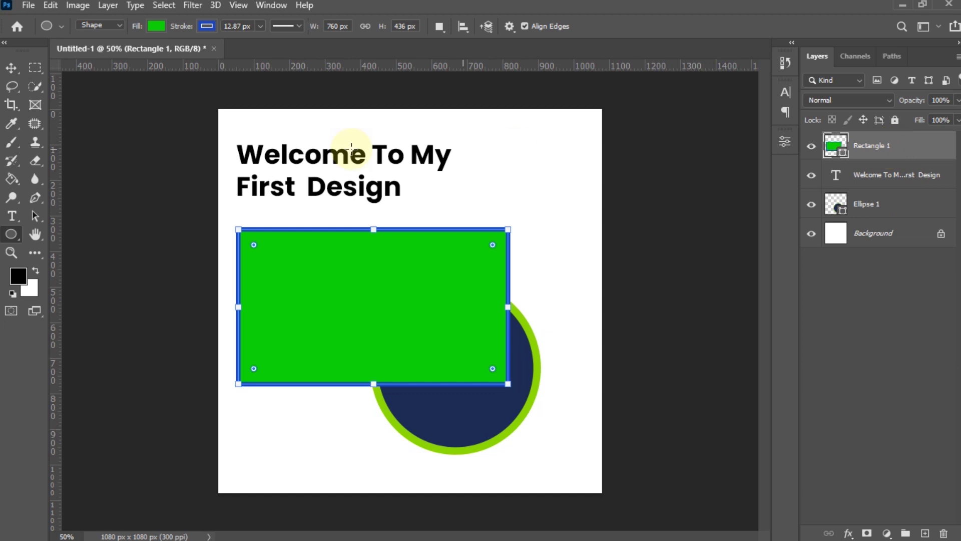
pyautogui.click(154, 27)
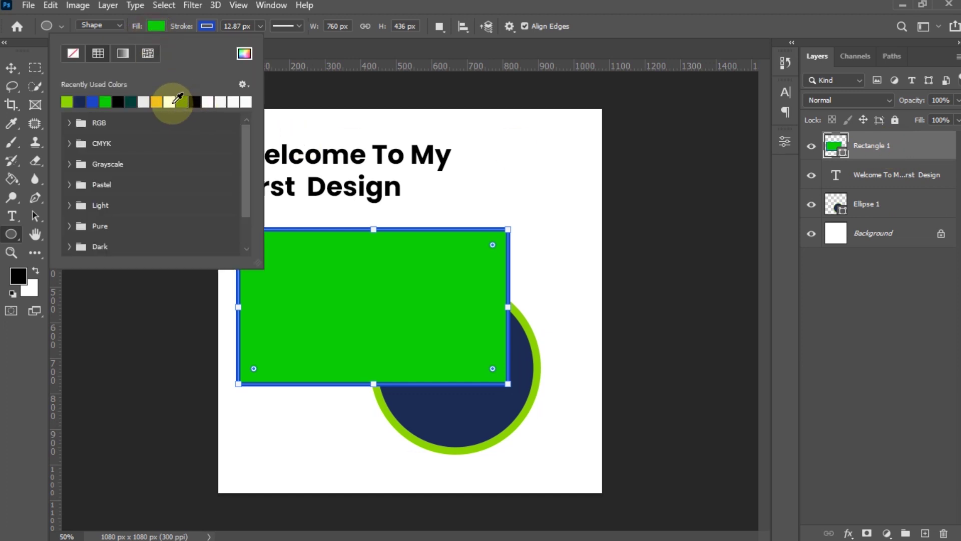
pyautogui.click(157, 102)
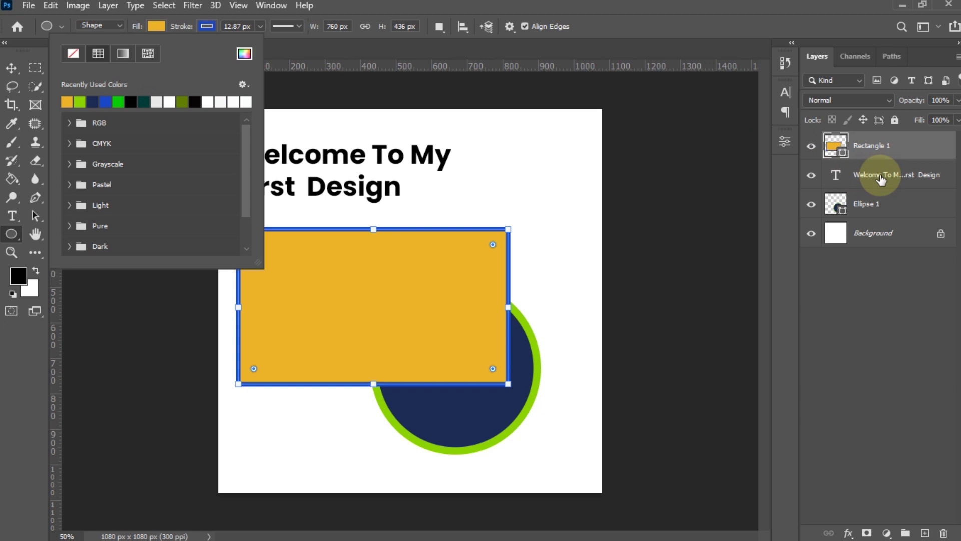
pyautogui.click(882, 181)
pyautogui.click(882, 181)
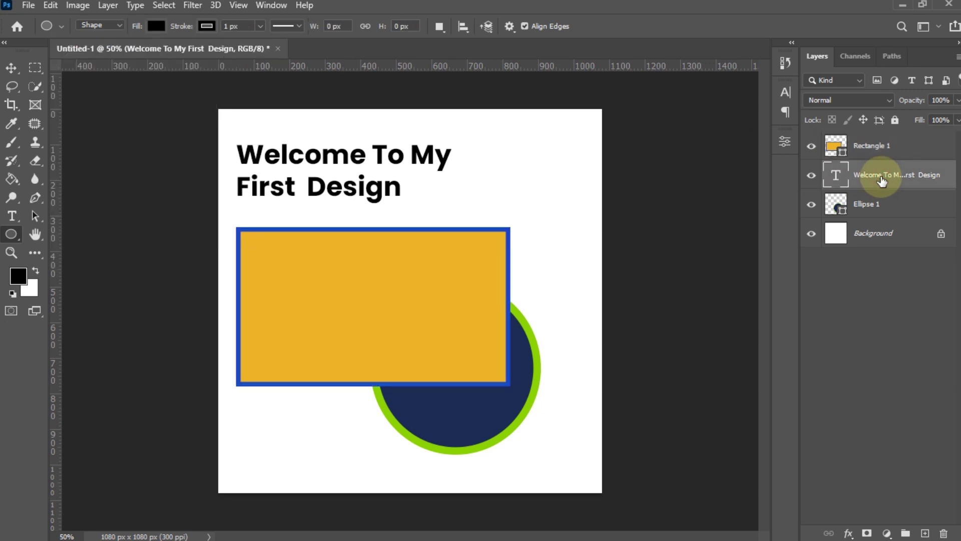
# - Enlarge the heading from 18 pt to 24 pt and commit the change
pyautogui.click(12, 216)
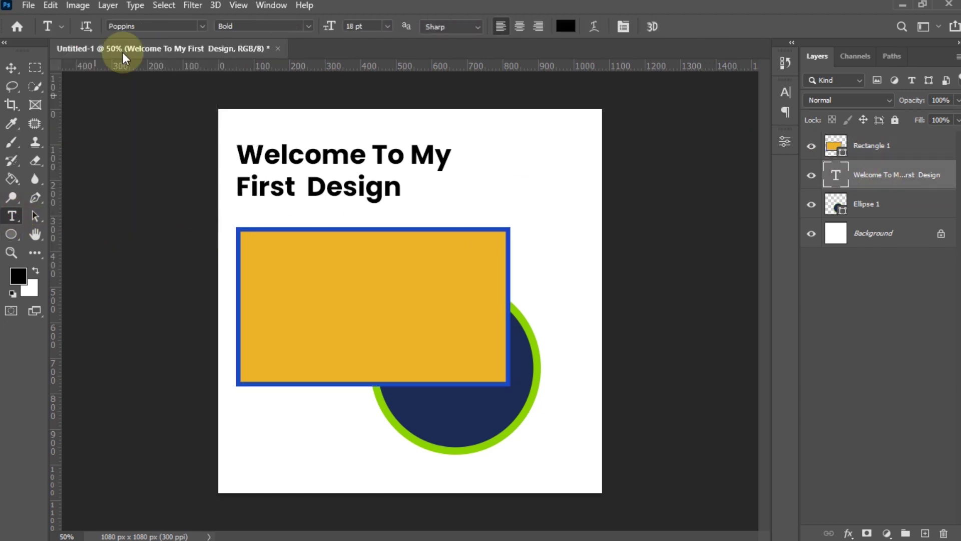
pyautogui.click(386, 28)
pyautogui.click(376, 147)
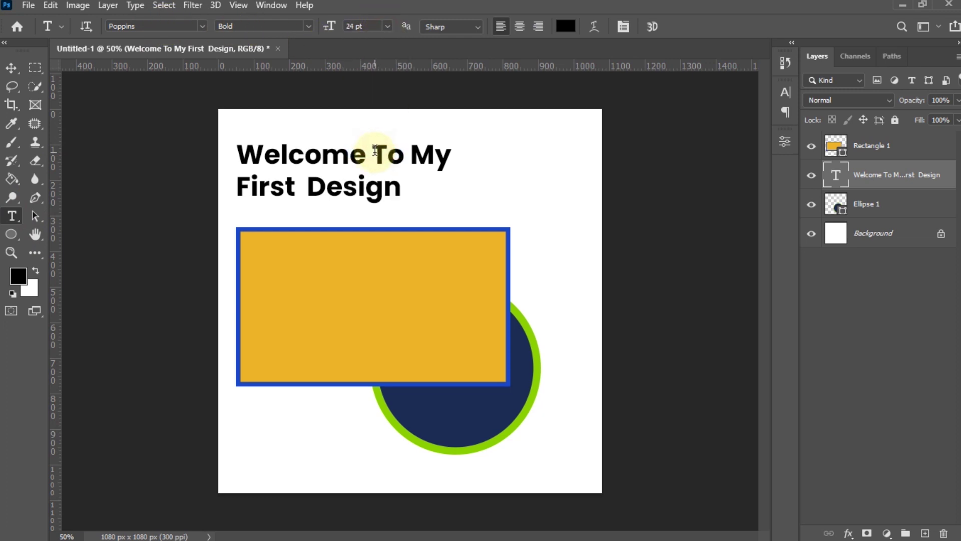
pyautogui.click(875, 149)
pyautogui.click(862, 186)
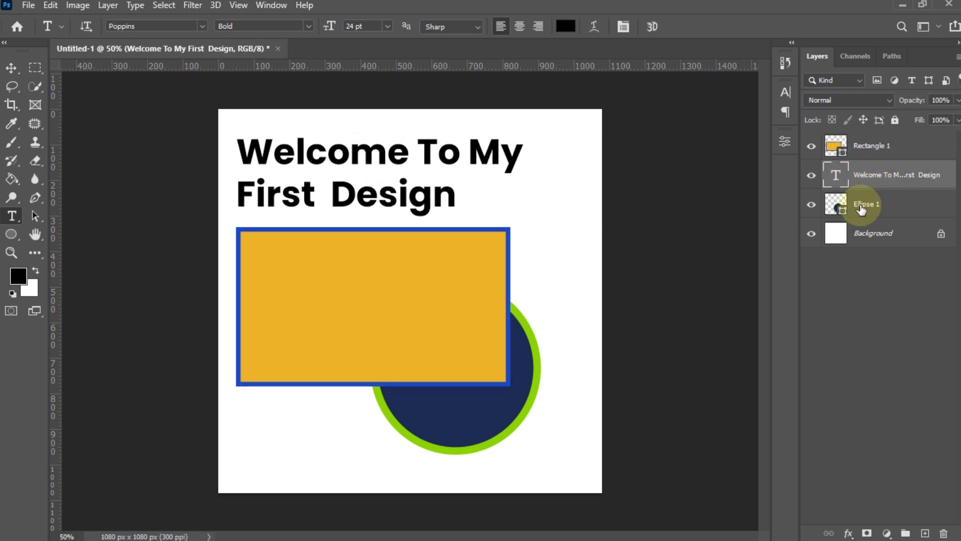
pyautogui.click(865, 202)
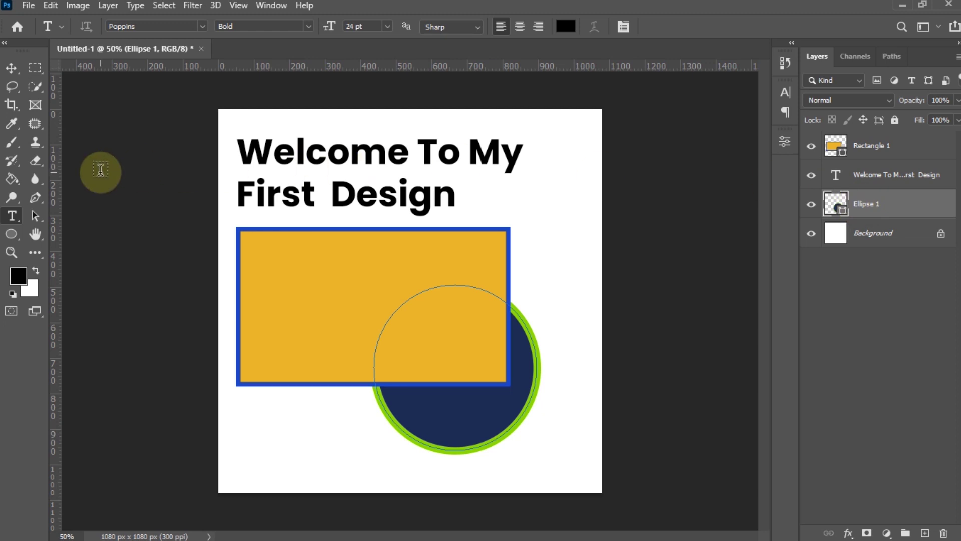
# - Move the heading down, the rectangle down-right and the circle to the right
pyautogui.click(880, 179)
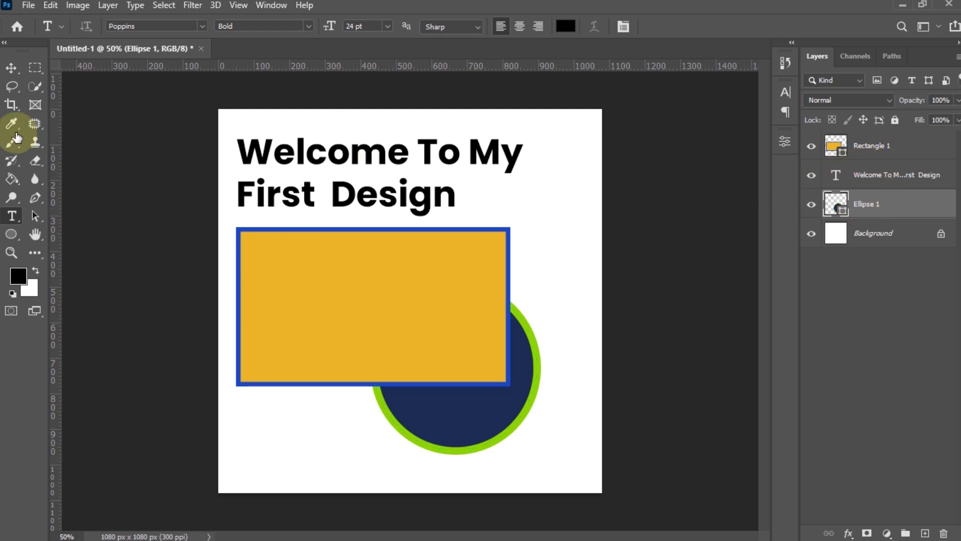
pyautogui.click(12, 68)
pyautogui.moveTo(342, 156)
pyautogui.mouseDown()
pyautogui.moveTo(354, 247)
pyautogui.moveTo(368, 138)
pyautogui.moveTo(370, 166)
pyautogui.moveTo(343, 158)
pyautogui.mouseUp()
pyautogui.moveTo(340, 196); pyautogui.dragTo(341, 211)
pyautogui.click(836, 146)
pyautogui.moveTo(399, 298); pyautogui.dragTo(428, 319)
pyautogui.click(861, 204)
pyautogui.moveTo(490, 368); pyautogui.dragTo(525, 383)
pyautogui.click(878, 148)
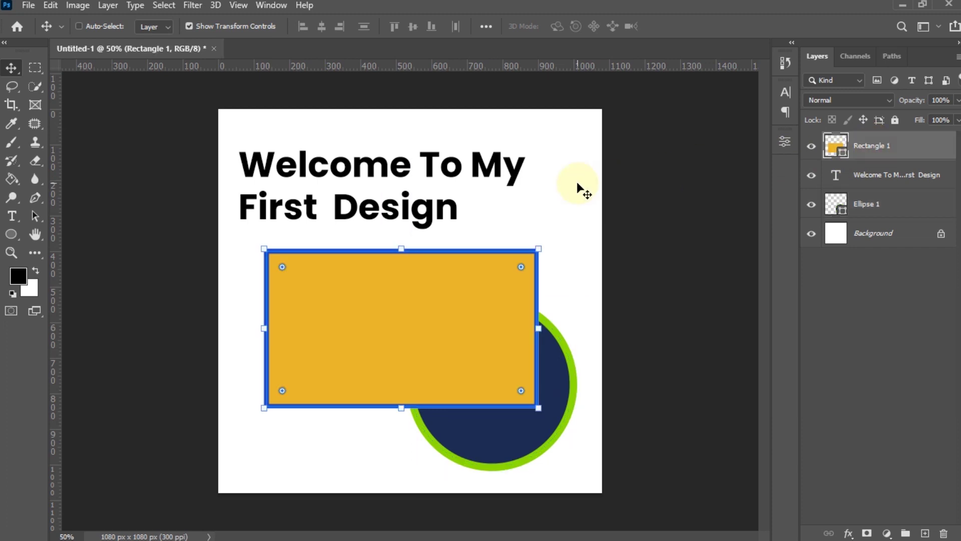
pyautogui.click(858, 175)
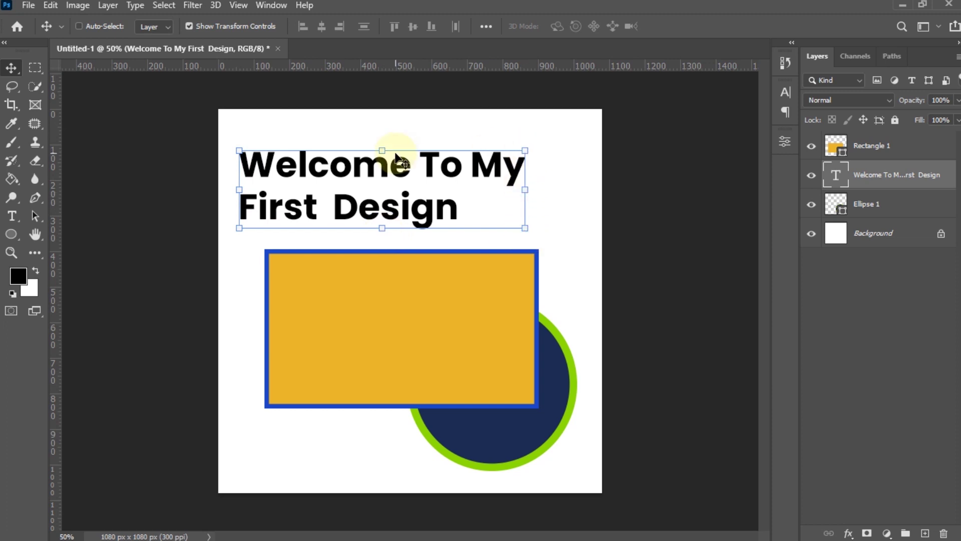
# - Nudge the heading right until its left edge lines up with the rectangle's
pyautogui.click(190, 26)
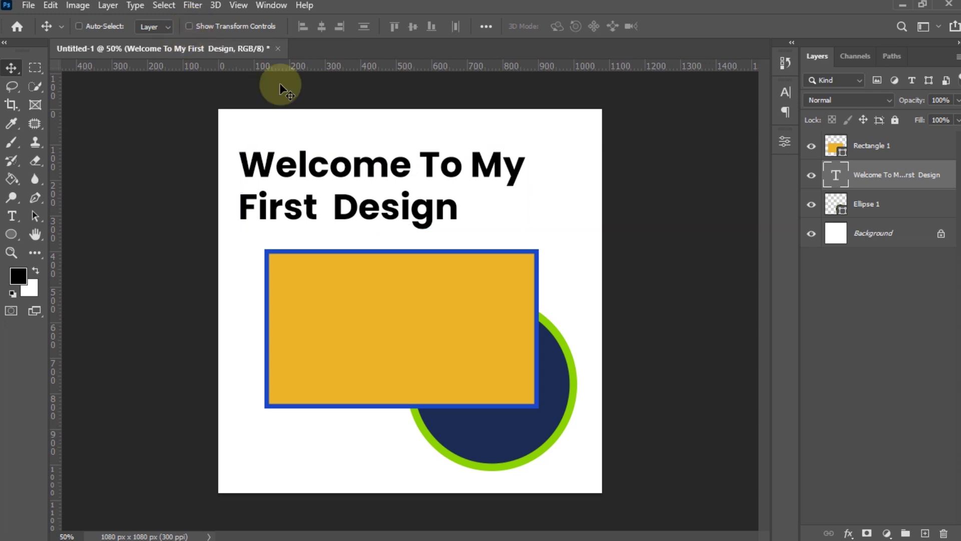
pyautogui.moveTo(452, 175); pyautogui.dragTo(472, 184)
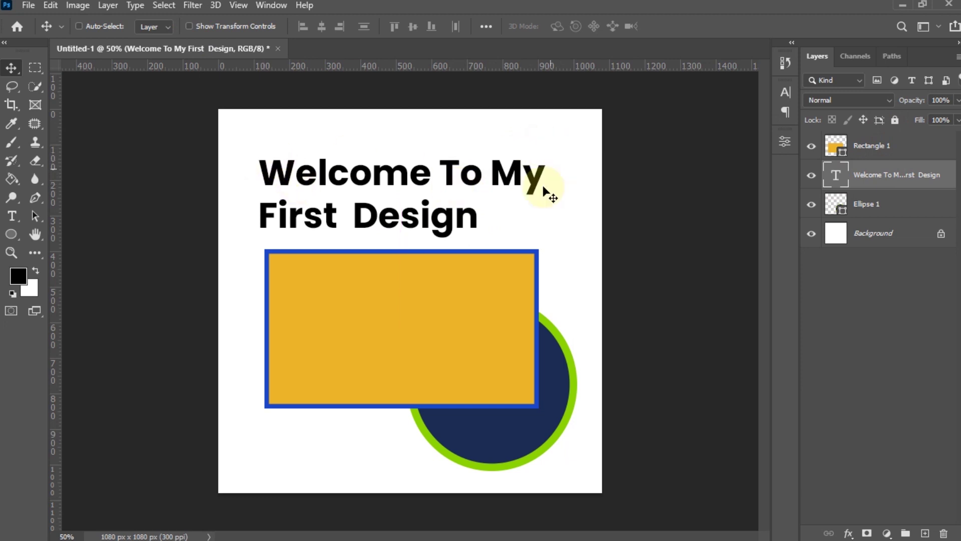
pyautogui.moveTo(434, 187)
pyautogui.mouseDown()
pyautogui.moveTo(395, 161)
pyautogui.moveTo(447, 177)
pyautogui.mouseUp()
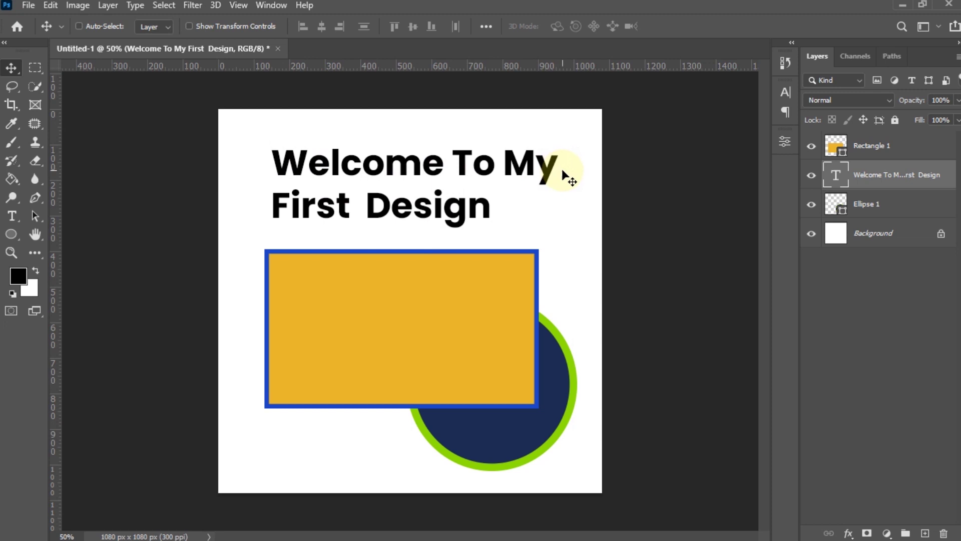
pyautogui.moveTo(397, 204)
pyautogui.mouseDown()
pyautogui.moveTo(393, 189)
pyautogui.moveTo(380, 200)
pyautogui.moveTo(432, 188)
pyautogui.moveTo(404, 189)
pyautogui.mouseUp()
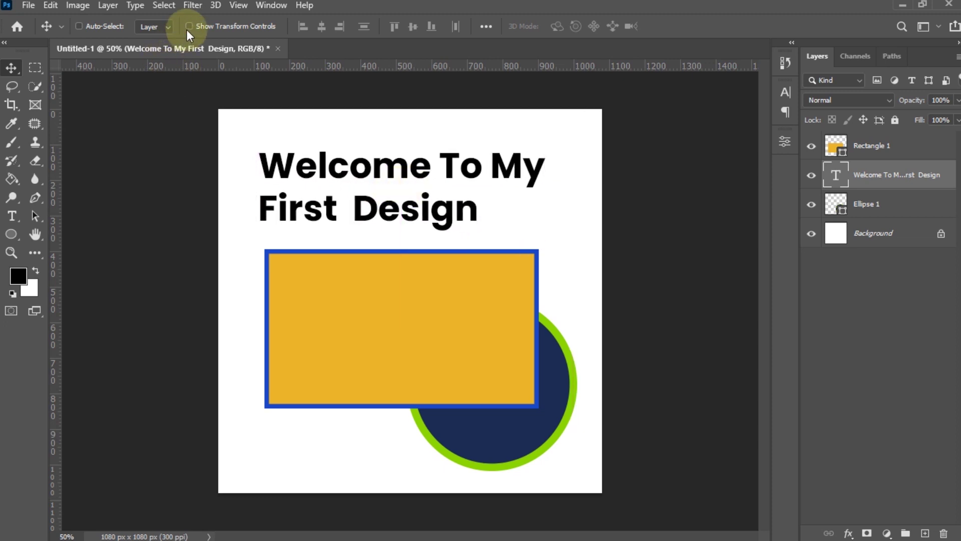
pyautogui.click(189, 27)
pyautogui.moveTo(481, 190)
pyautogui.mouseDown()
pyautogui.moveTo(461, 189)
pyautogui.moveTo(493, 198)
pyautogui.mouseUp()
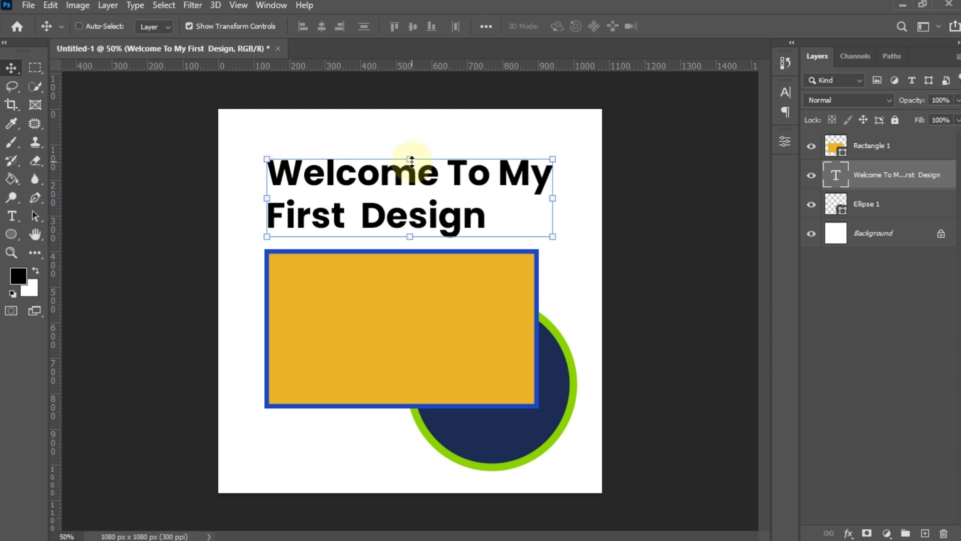
# - Scale the heading to 98.8% and rotate it about 17° clockwise
pyautogui.click(411, 160)
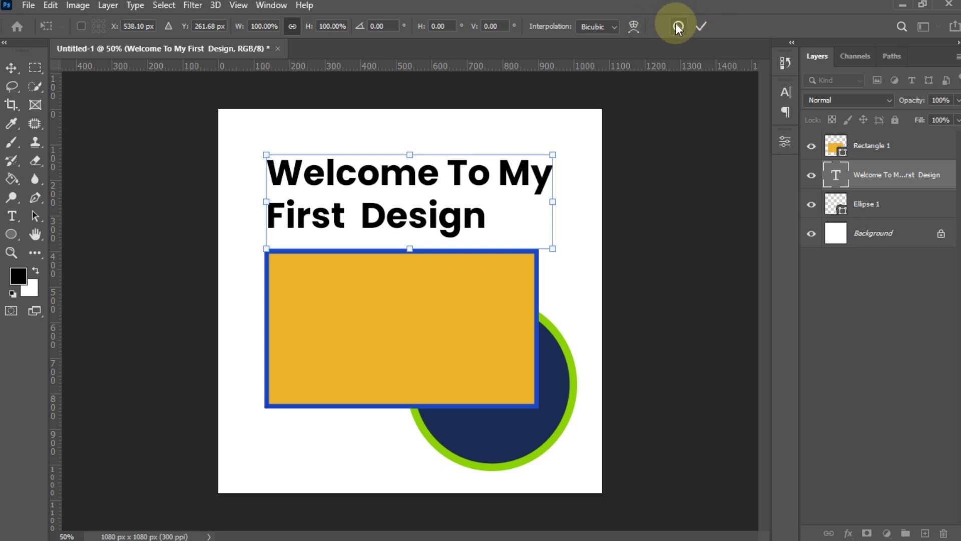
pyautogui.click(701, 26)
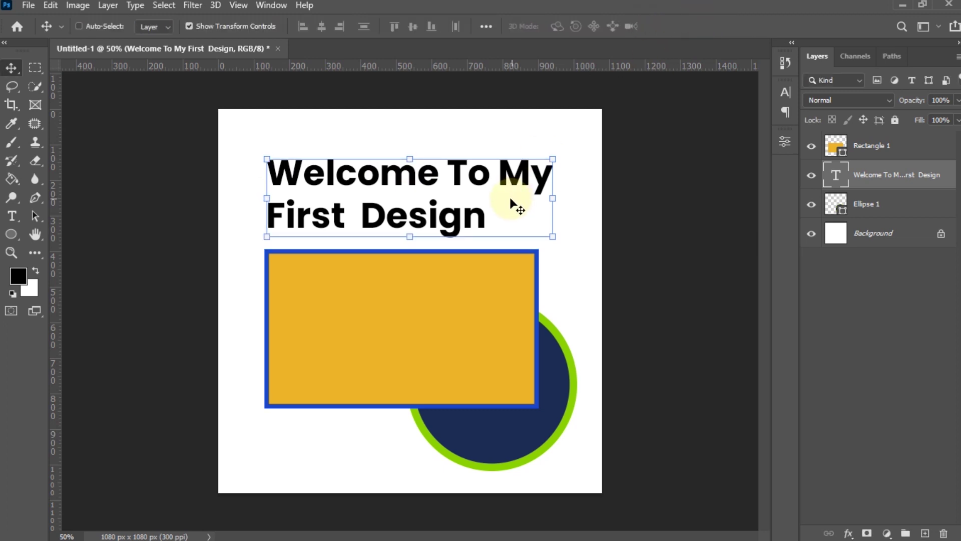
pyautogui.click(410, 159)
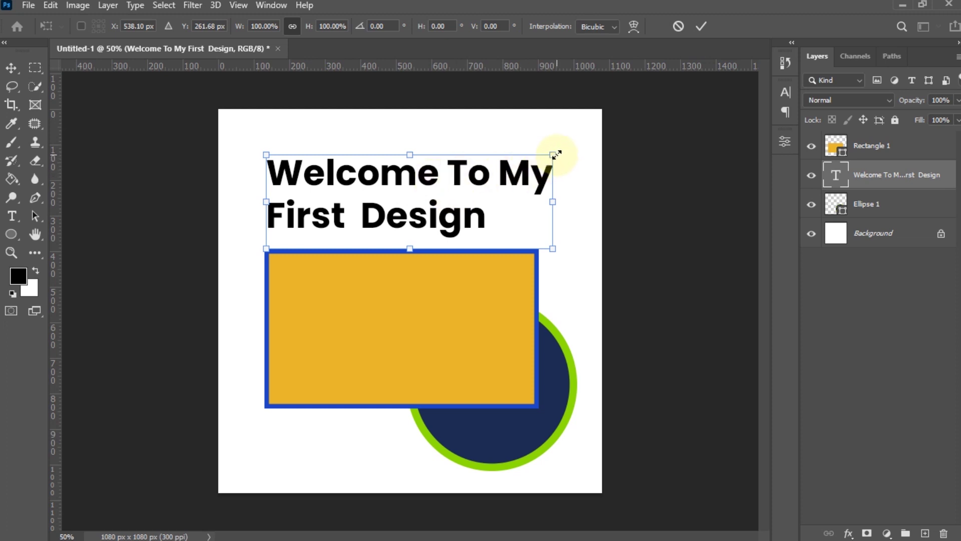
pyautogui.moveTo(555, 153)
pyautogui.mouseDown()
pyautogui.moveTo(506, 179)
pyautogui.moveTo(440, 193)
pyautogui.moveTo(415, 219)
pyautogui.moveTo(562, 135)
pyautogui.moveTo(561, 151)
pyautogui.mouseUp()
pyautogui.moveTo(416, 154)
pyautogui.mouseDown()
pyautogui.moveTo(423, 148)
pyautogui.moveTo(409, 184)
pyautogui.moveTo(413, 206)
pyautogui.moveTo(419, 155)
pyautogui.mouseUp()
pyautogui.moveTo(279, 204)
pyautogui.mouseDown()
pyautogui.moveTo(311, 200)
pyautogui.moveTo(266, 215)
pyautogui.mouseUp()
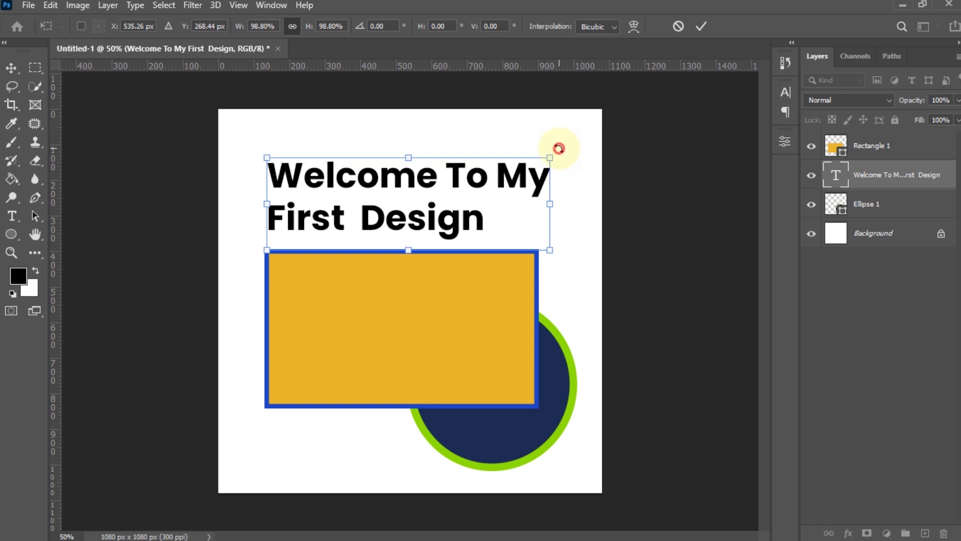
pyautogui.moveTo(559, 148); pyautogui.dragTo(561, 148)
pyautogui.moveTo(564, 150); pyautogui.dragTo(535, 196)
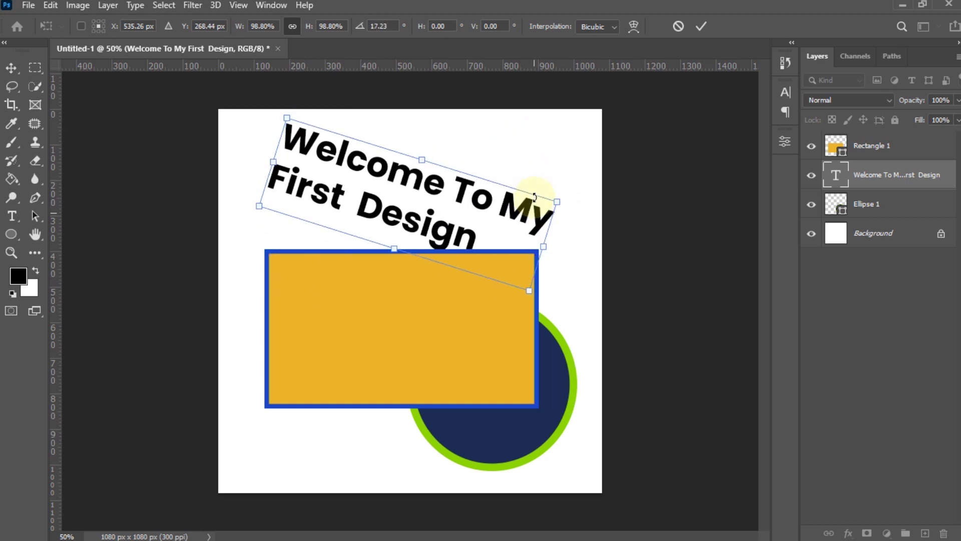
pyautogui.click(702, 26)
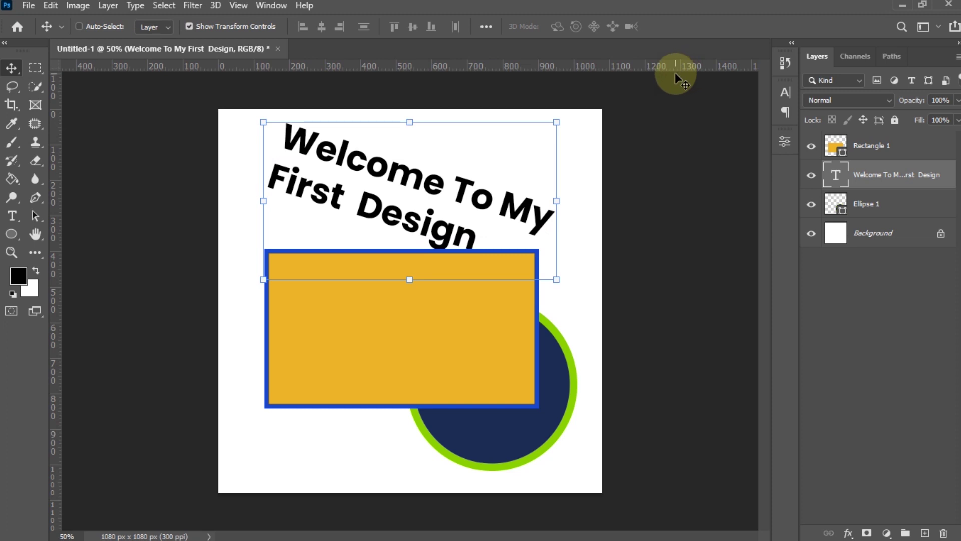
# - Undo the heading's previous rotation, then try a 20° turn and cancel it
pyautogui.press('ctrl')
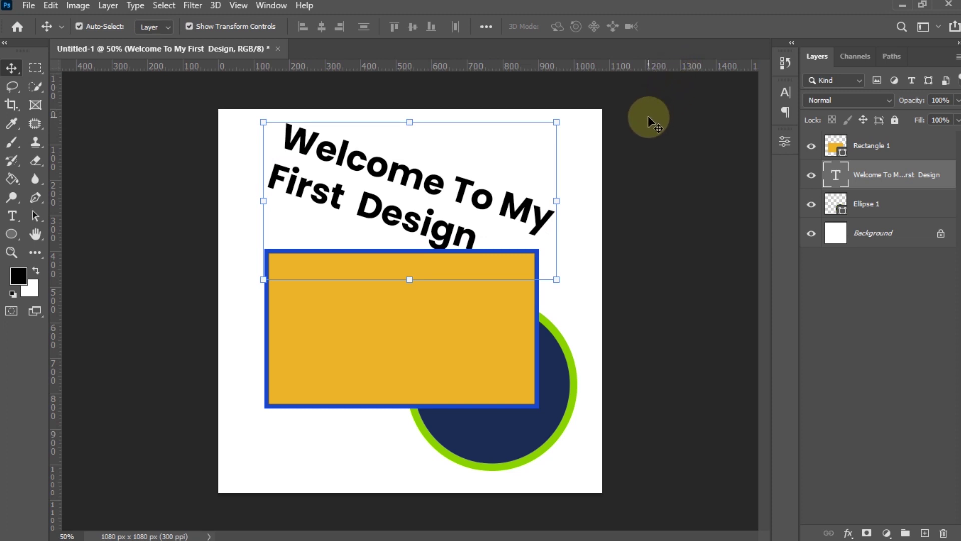
pyautogui.hotkey('ctrl', 'z')
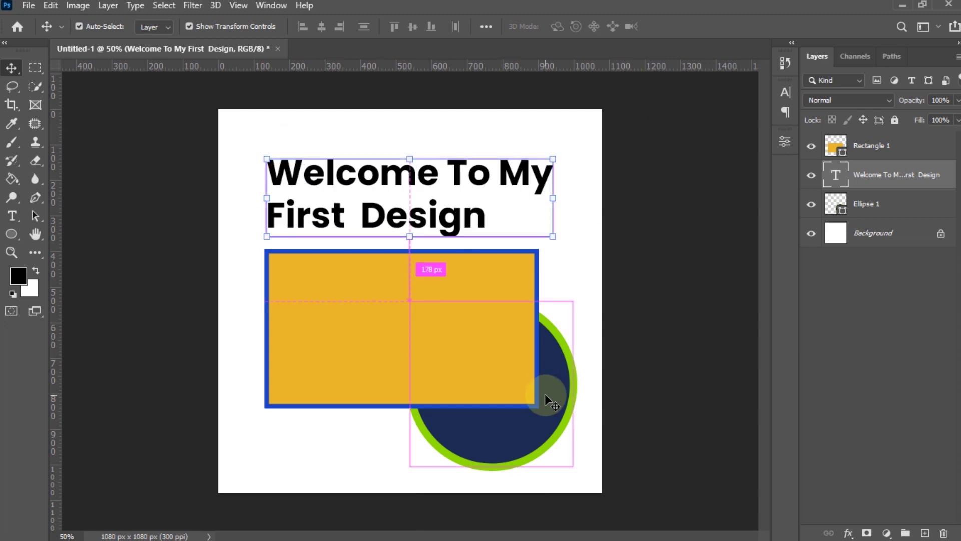
pyautogui.press('ctrl')
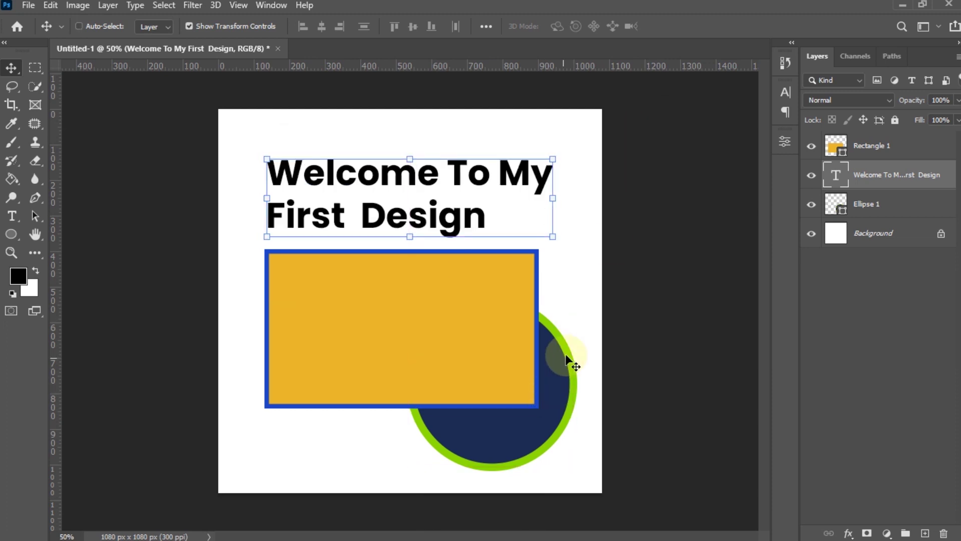
pyautogui.click(413, 159)
pyautogui.moveTo(579, 150); pyautogui.dragTo(596, 208)
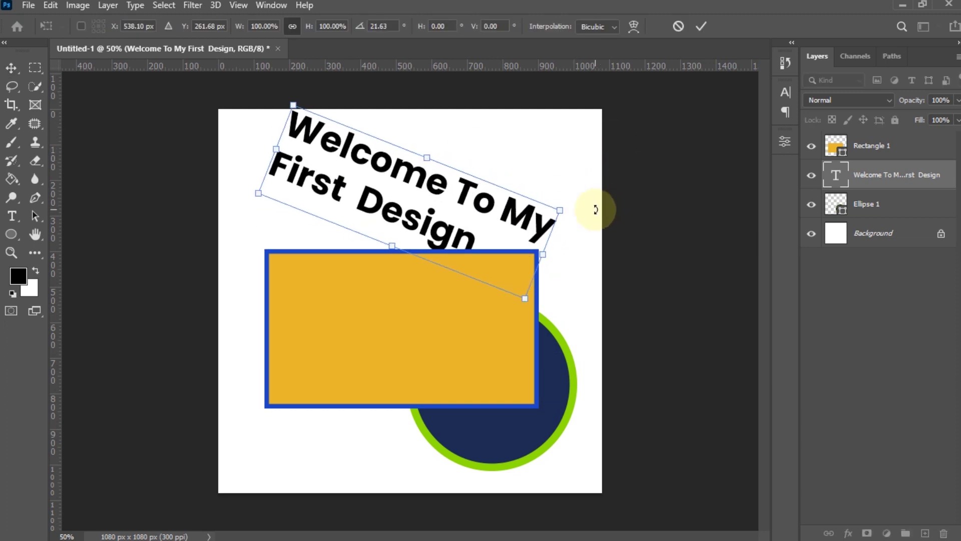
pyautogui.click(680, 25)
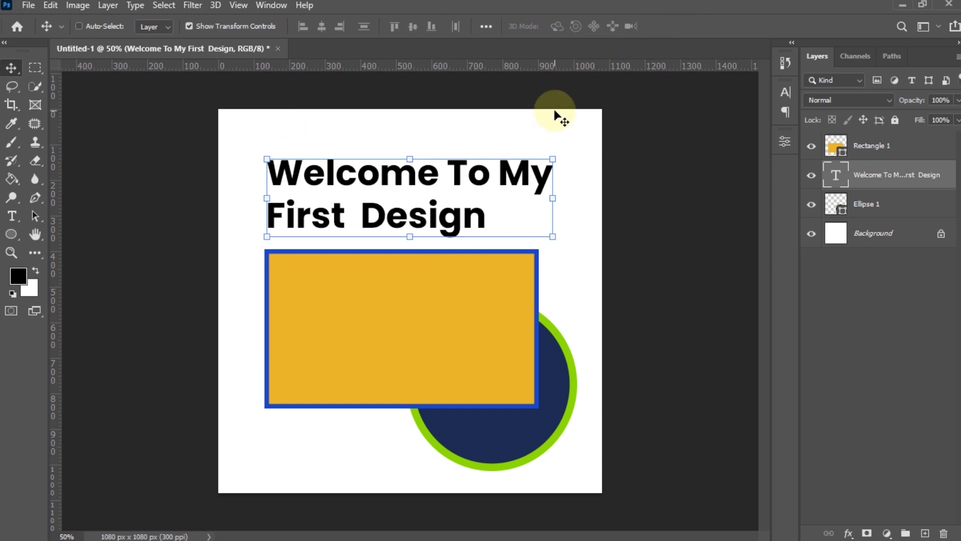
# - Rotate the heading steeply, about 64 degrees, and commit the transform
pyautogui.click(553, 160)
pyautogui.moveTo(574, 147); pyautogui.dragTo(504, 294)
pyautogui.click(708, 24)
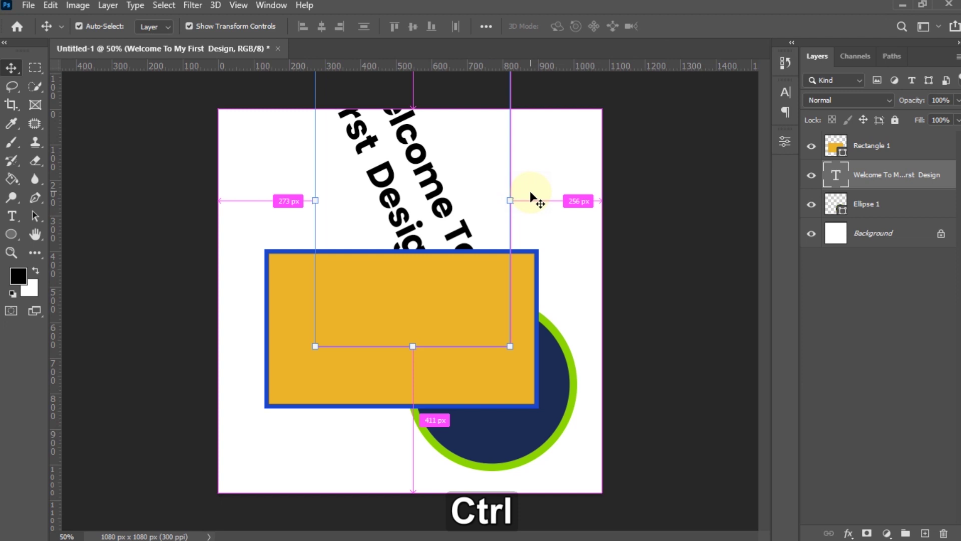
# - Undo the heading's steep rotation and earlier moves, restoring its original size and position
pyautogui.hotkey('ctrl', 'z')
pyautogui.hotkey('ctrl', 'z')
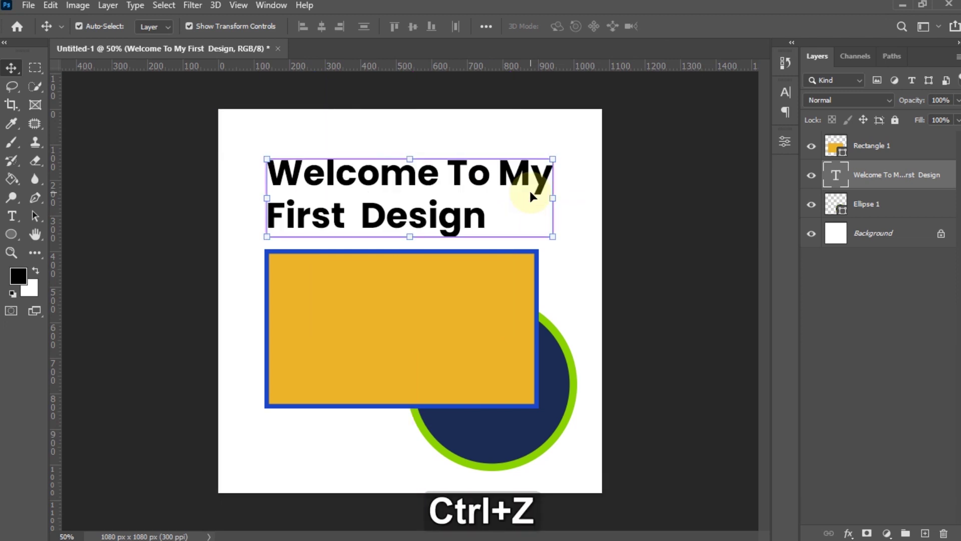
pyautogui.hotkey('ctrl', 'z')
pyautogui.hotkey('ctrl', 'z')
pyautogui.hotkey('ctrl', 'z')
pyautogui.hotkey('ctrl', 'z')
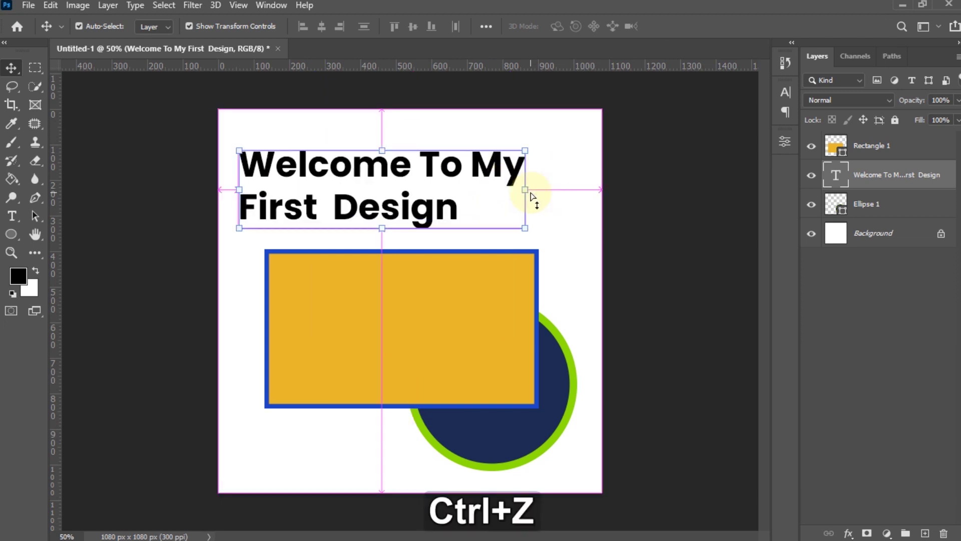
pyautogui.hotkey('ctrl', 'z')
pyautogui.hotkey('ctrl', 'z')
pyautogui.hotkey('ctrl', 'z')
pyautogui.hotkey('ctrl', 'z')
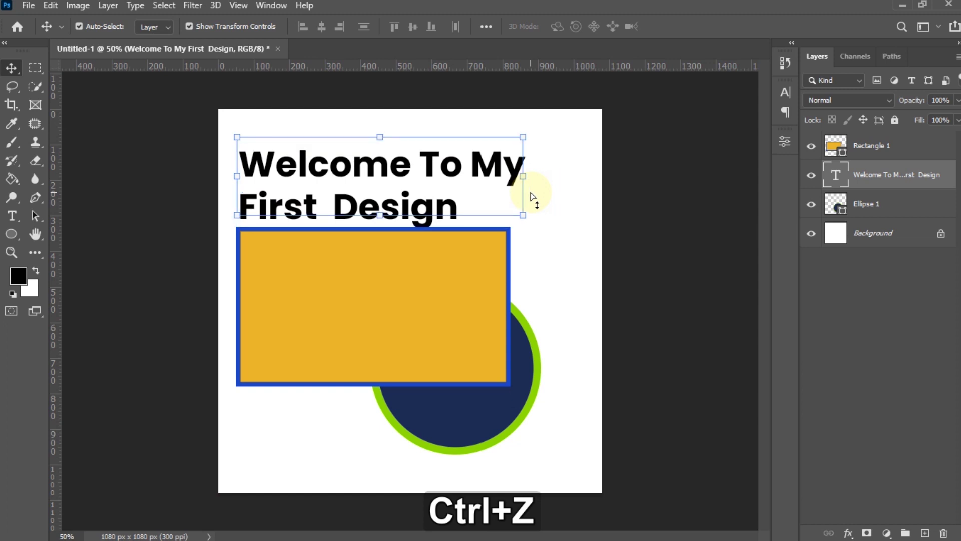
pyautogui.hotkey('ctrl', 'z')
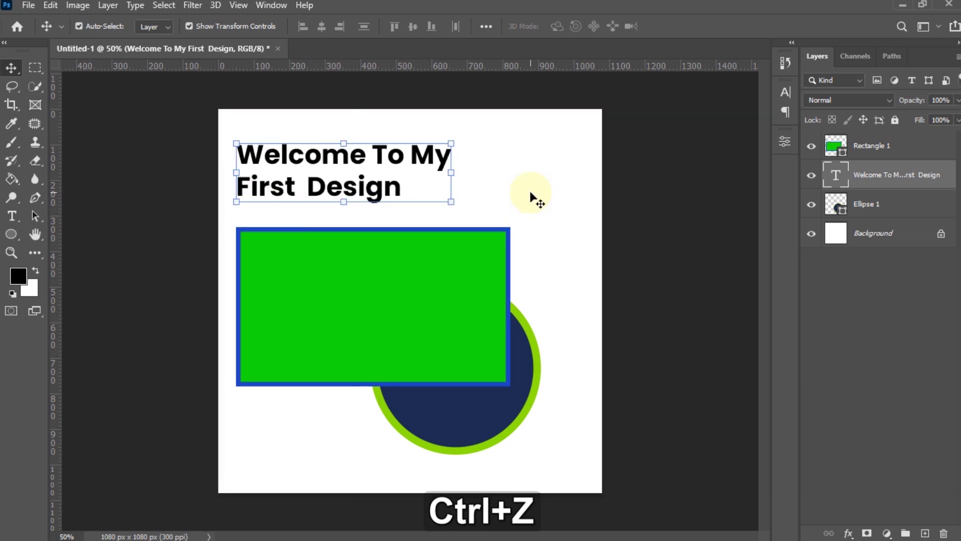
pyautogui.press('ctrl')
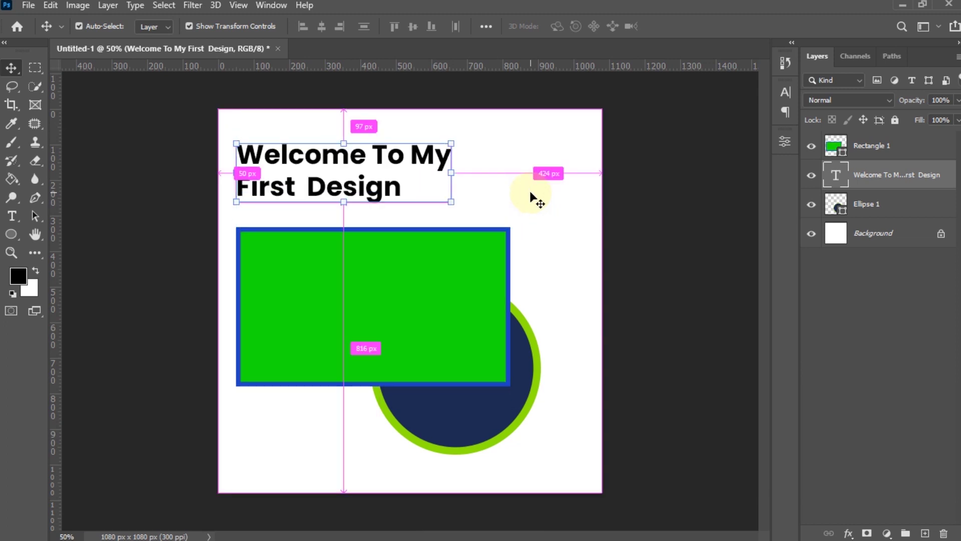
pyautogui.press('ctrl')
# - Redo the orange fill, the heading's enlargement and move, and the rectangle's resize and move
pyautogui.hotkey('ctrl', 'shift', 'z')
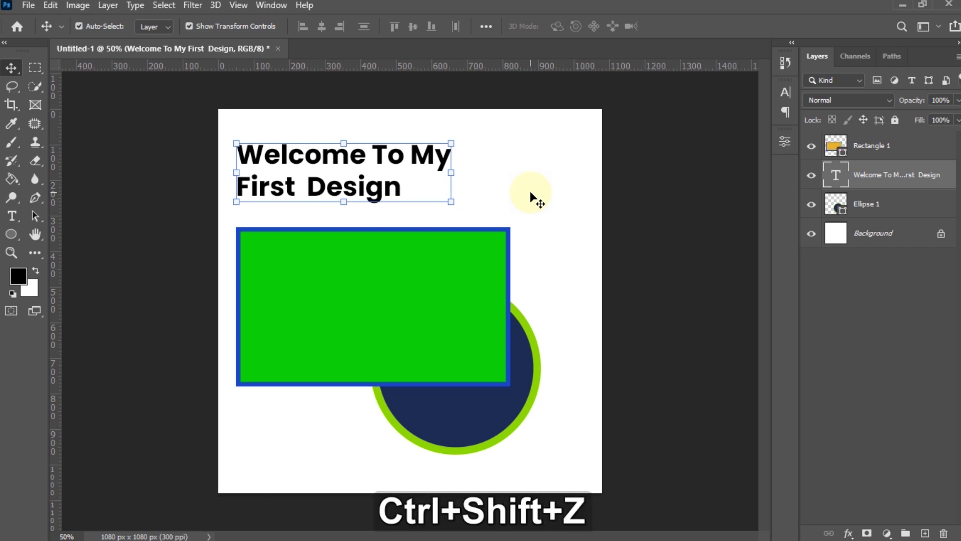
pyautogui.hotkey('ctrl', 'shift', 'z')
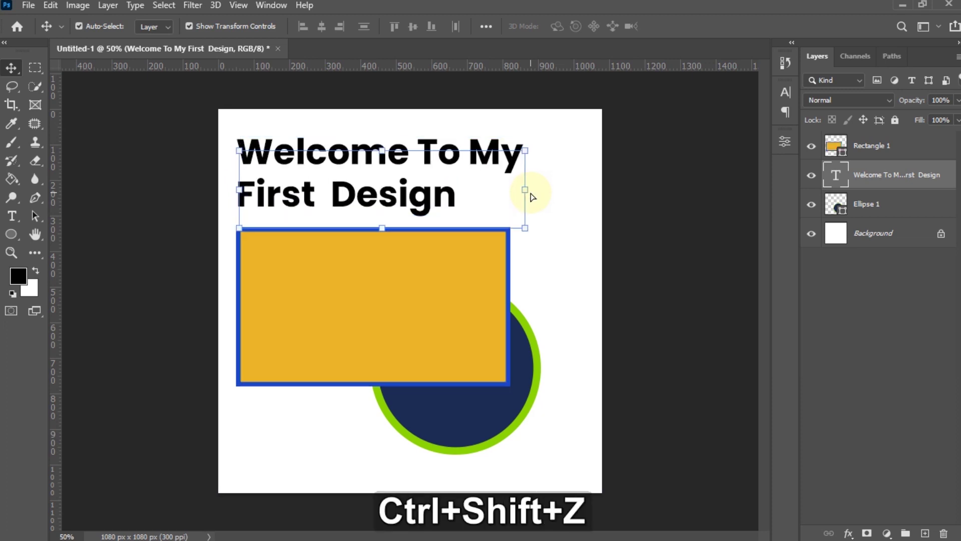
pyautogui.hotkey('ctrl', 'shift', 'z')
pyautogui.hotkey('ctrl', 'shift', 'z')
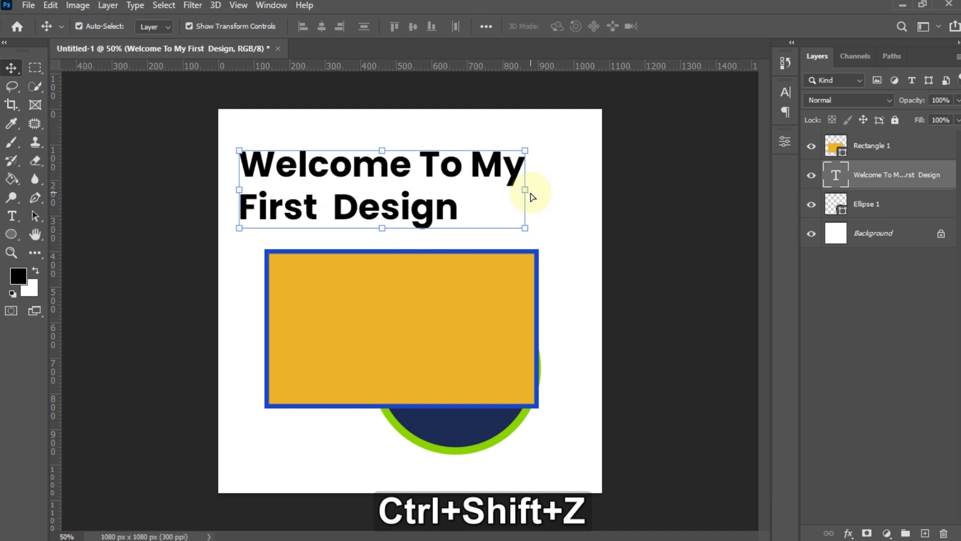
pyautogui.hotkey('ctrl', 'shift', 'z')
pyautogui.hotkey('ctrl', 'shift', 'z')
pyautogui.hotkey('ctrl', 'z')
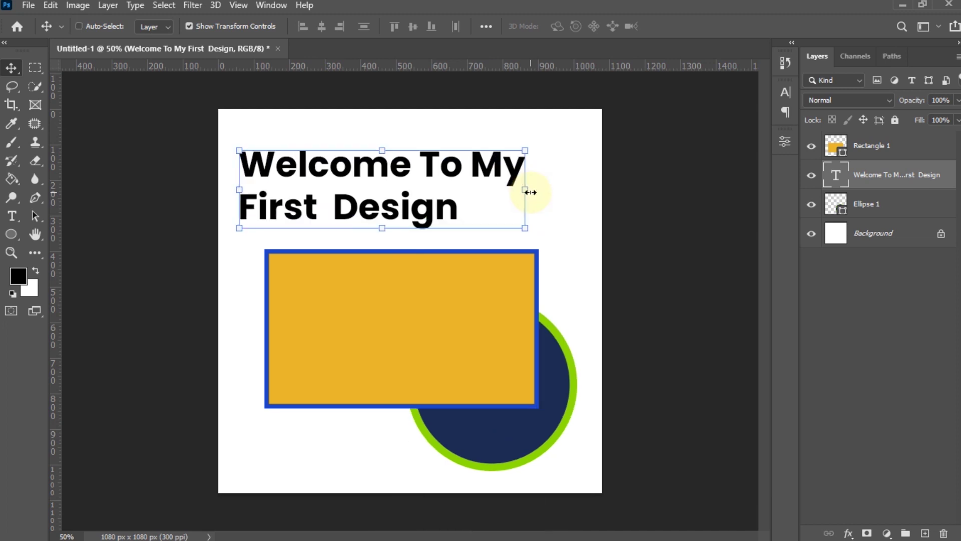
pyautogui.moveTo(382, 148)
pyautogui.mouseDown()
pyautogui.moveTo(378, 111)
pyautogui.moveTo(380, 145)
pyautogui.mouseUp()
pyautogui.moveTo(540, 135); pyautogui.dragTo(552, 150)
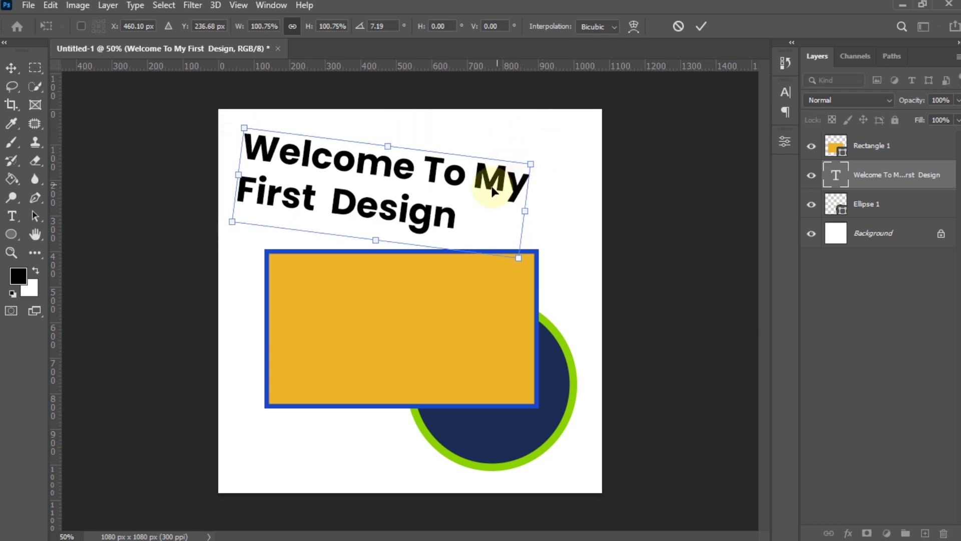
pyautogui.press('Escape')
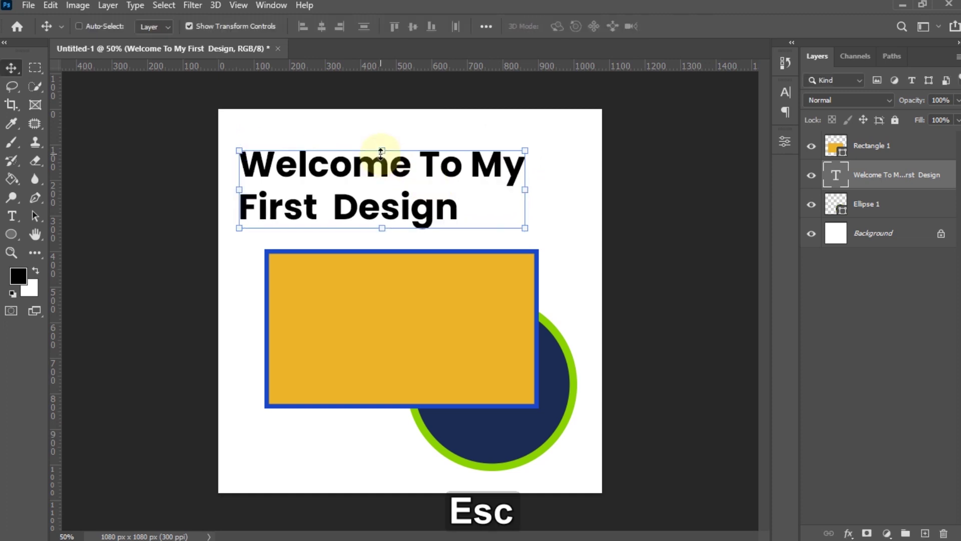
pyautogui.click(381, 150)
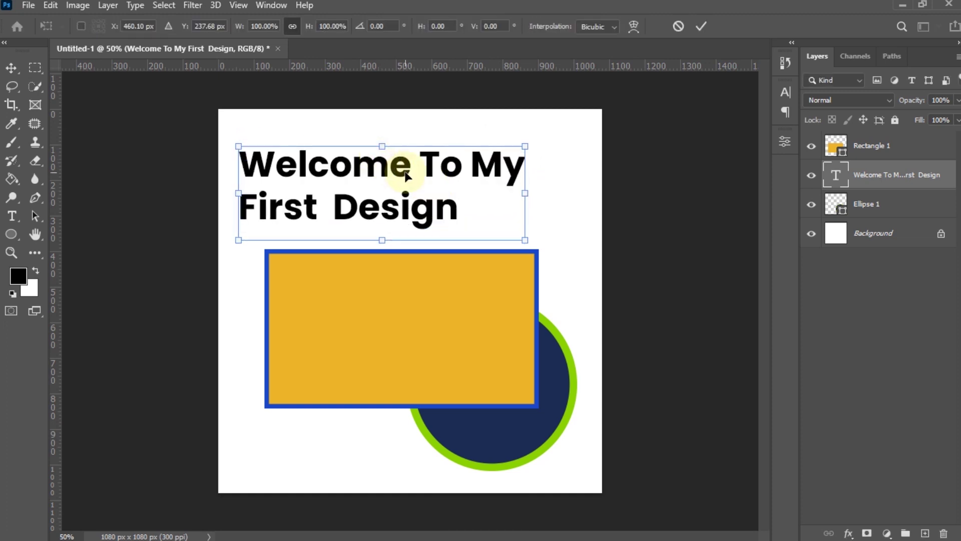
pyautogui.rightClick(406, 175)
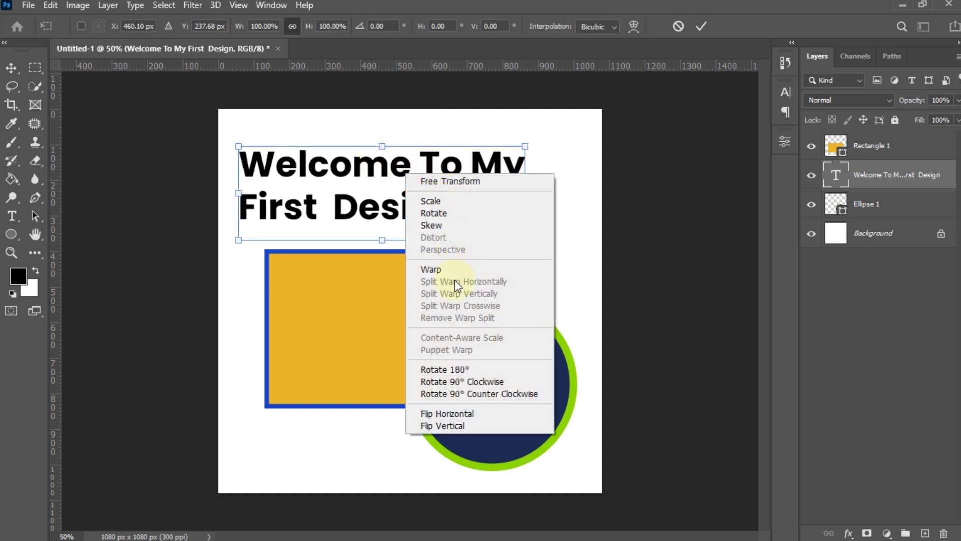
pyautogui.click(464, 370)
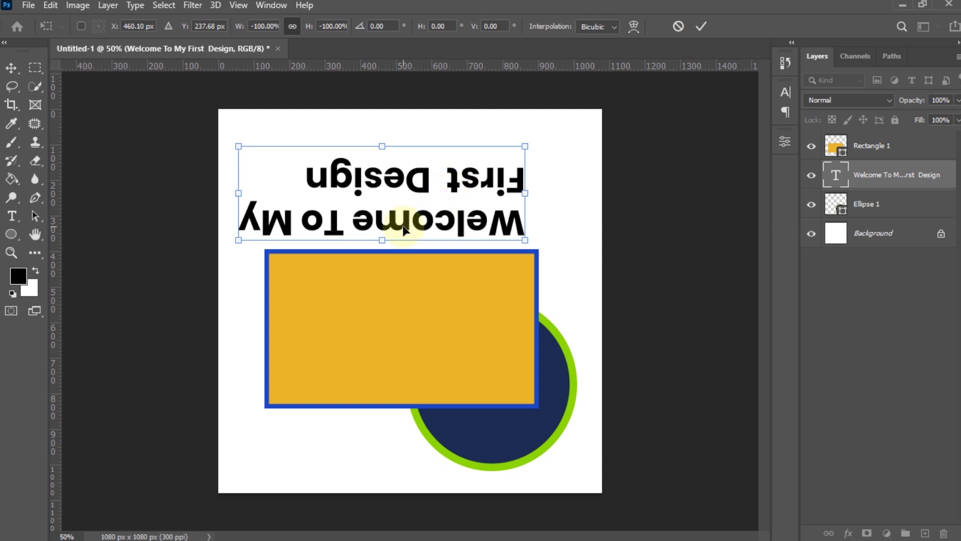
pyautogui.press('Escape')
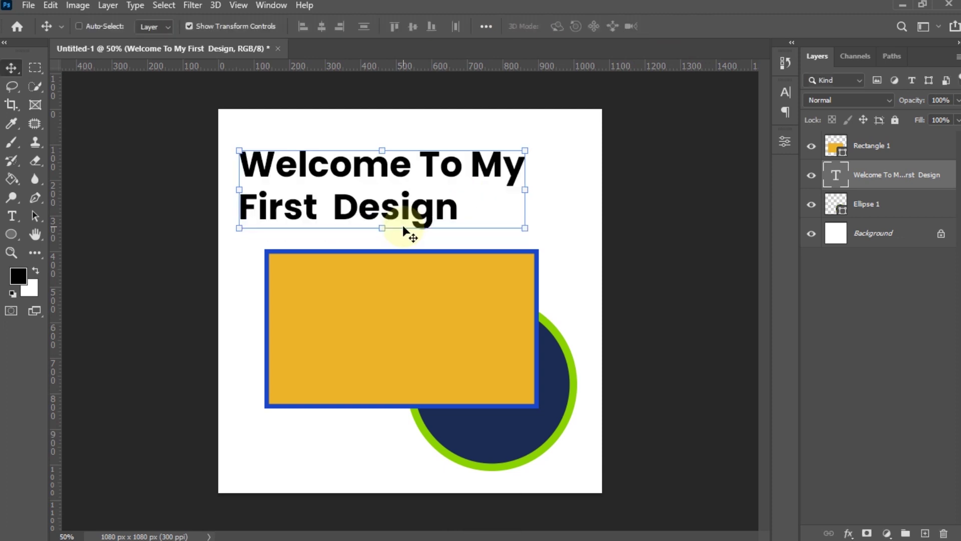
pyautogui.hotkey('ctrl', 't')
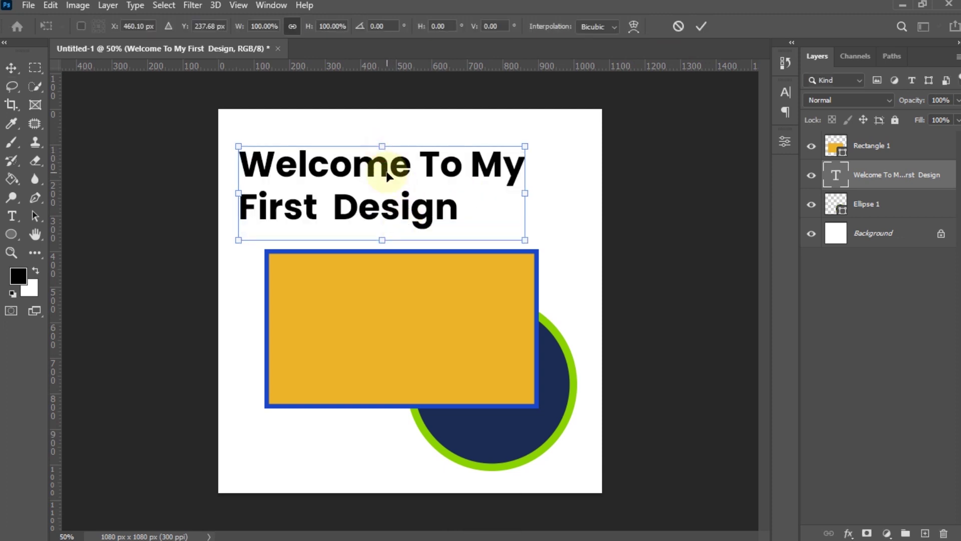
pyautogui.rightClick(390, 176)
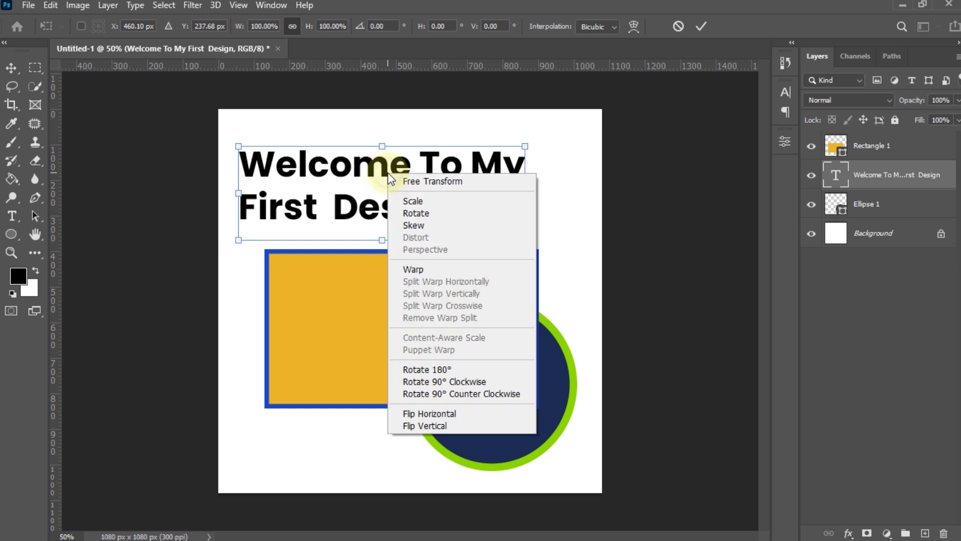
pyautogui.click(468, 383)
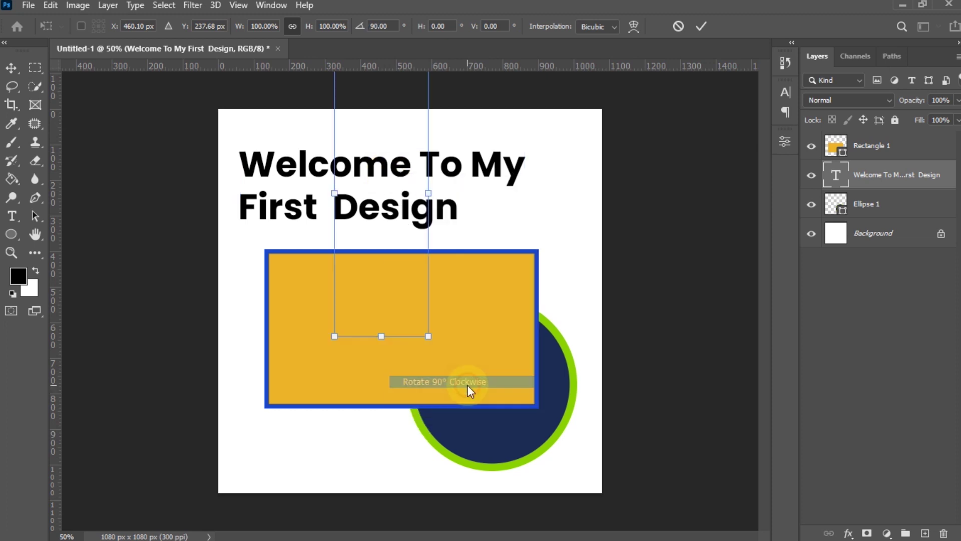
pyautogui.press('Escape')
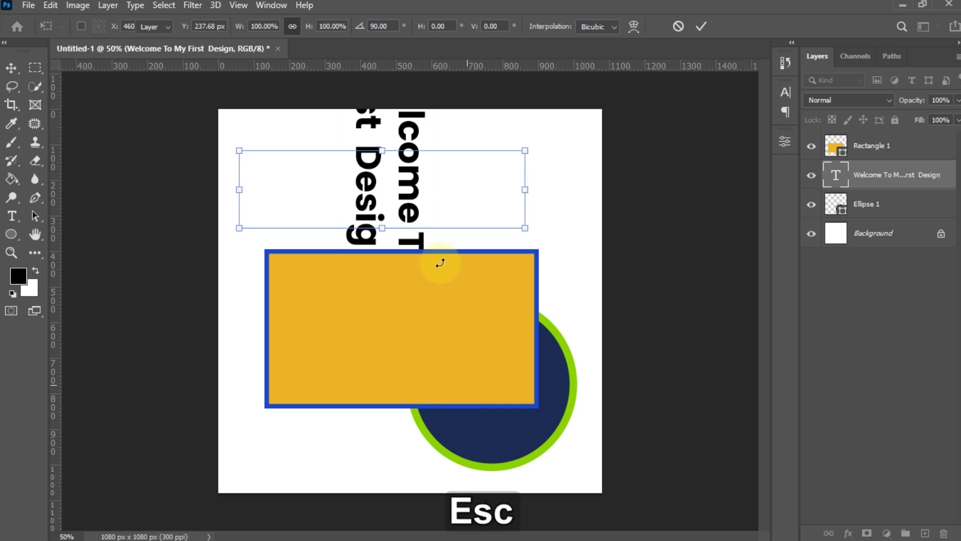
pyautogui.moveTo(387, 148); pyautogui.dragTo(399, 177)
pyautogui.rightClick(399, 177)
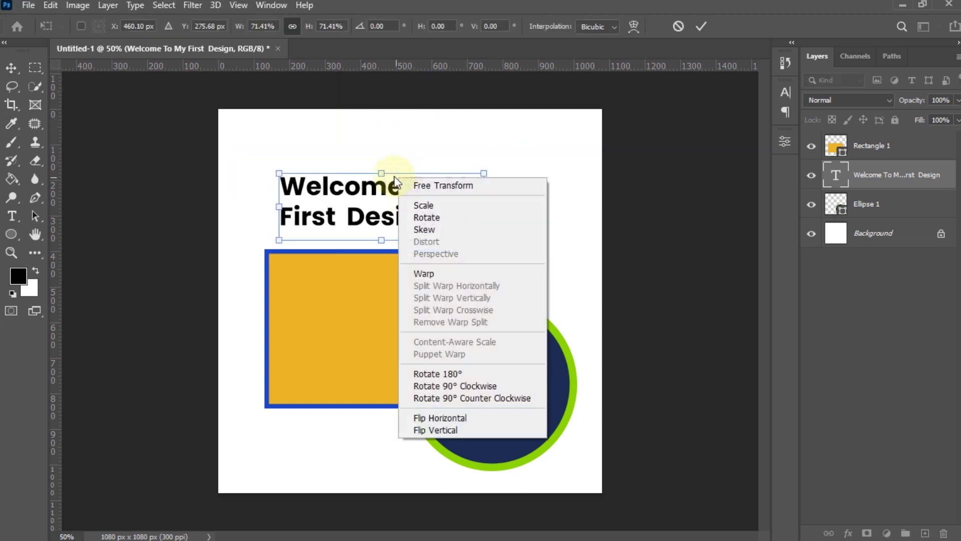
pyautogui.press('Escape')
pyautogui.press('Escape')
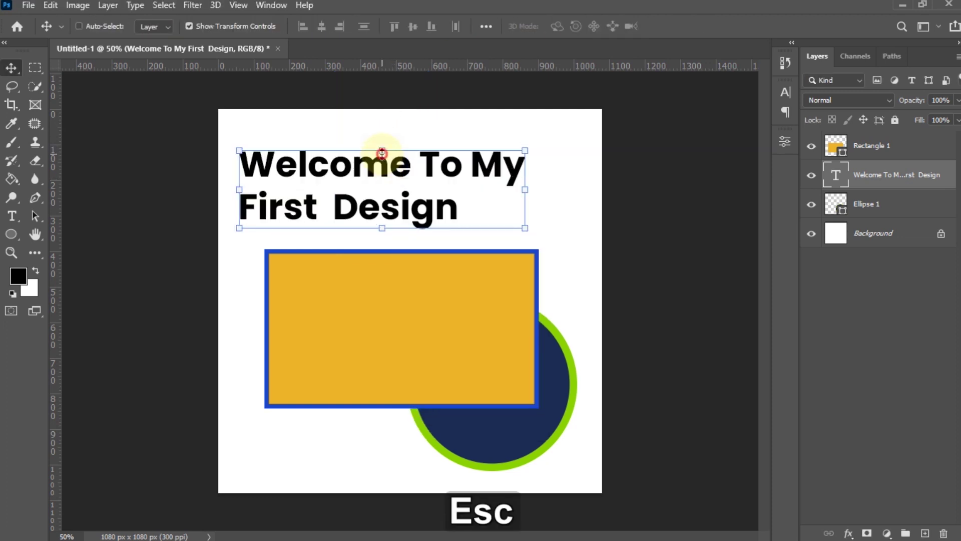
pyautogui.hotkey('ctrl', 't')
pyautogui.rightClick(390, 176)
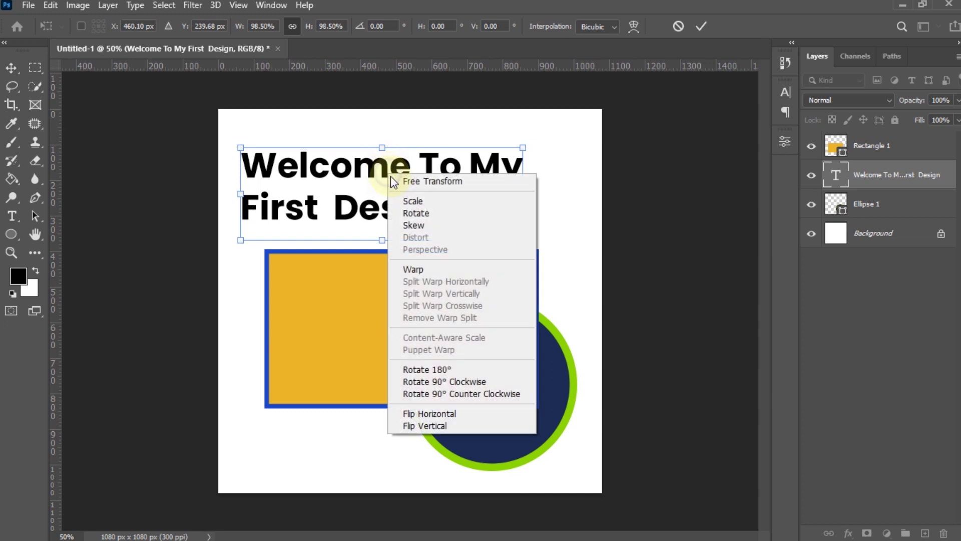
pyautogui.click(480, 414)
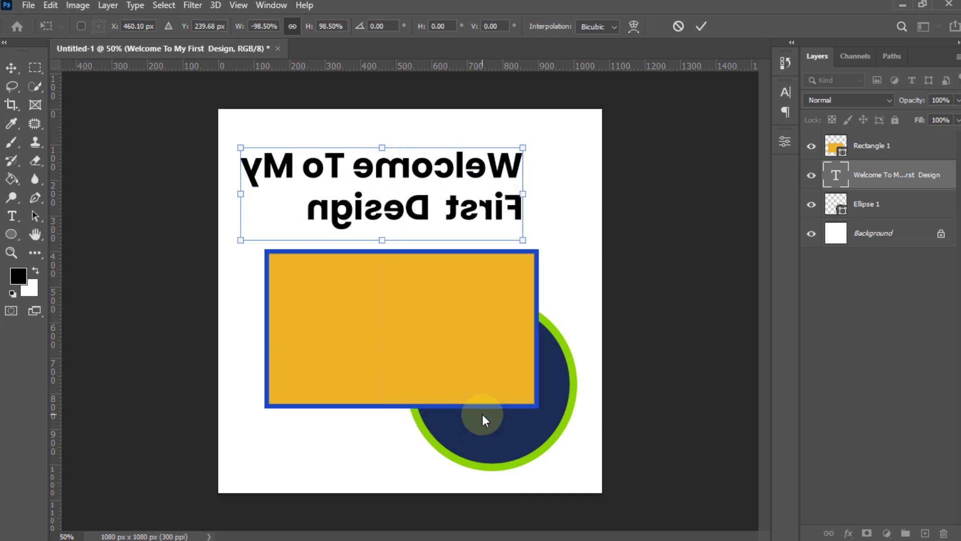
pyautogui.press('Escape')
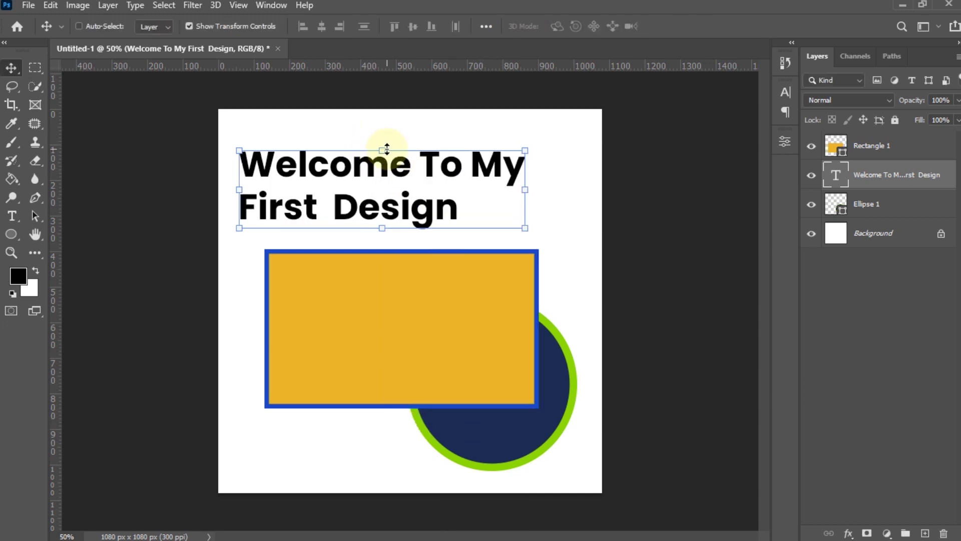
pyautogui.rightClick(389, 174)
pyautogui.click(378, 146)
pyautogui.click(383, 151)
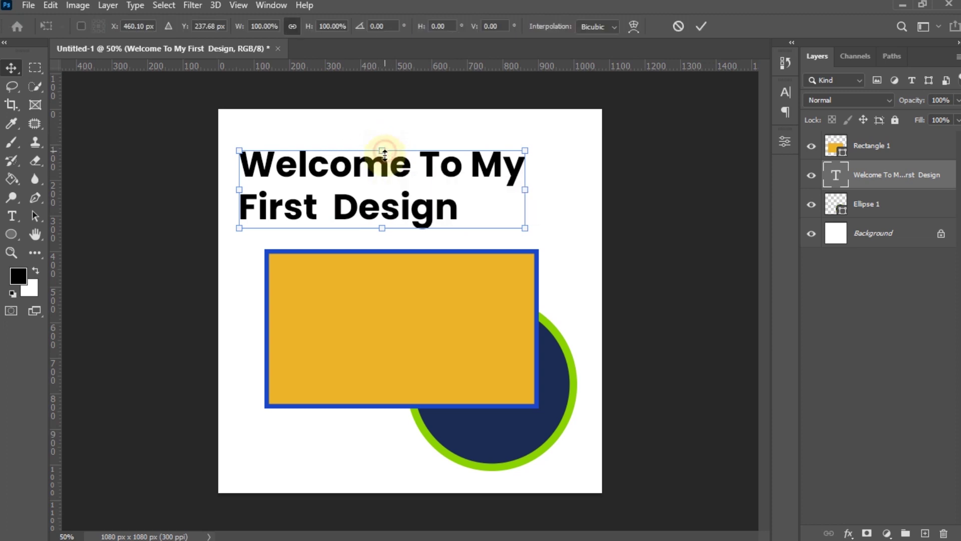
pyautogui.rightClick(384, 159)
pyautogui.click(454, 209)
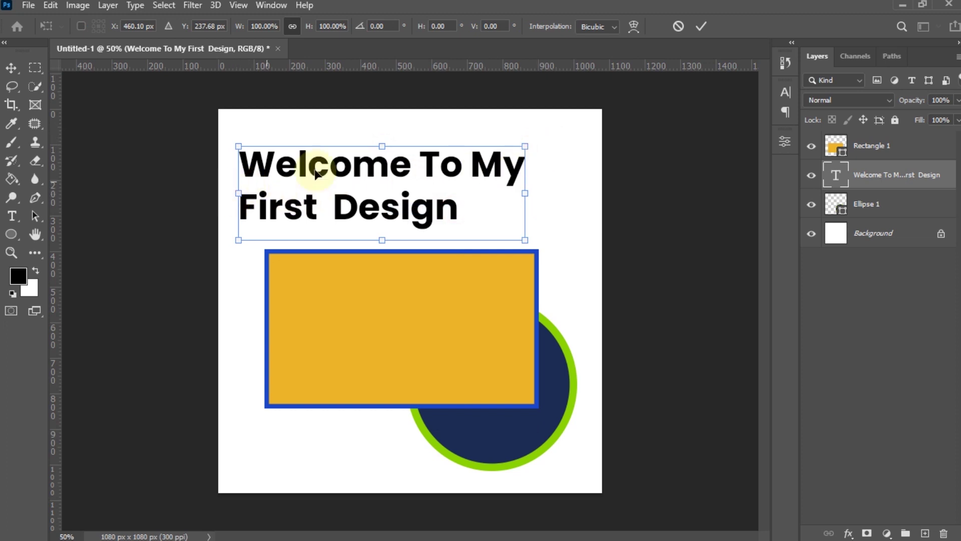
pyautogui.moveTo(550, 145); pyautogui.dragTo(382, 155)
pyautogui.press('Escape')
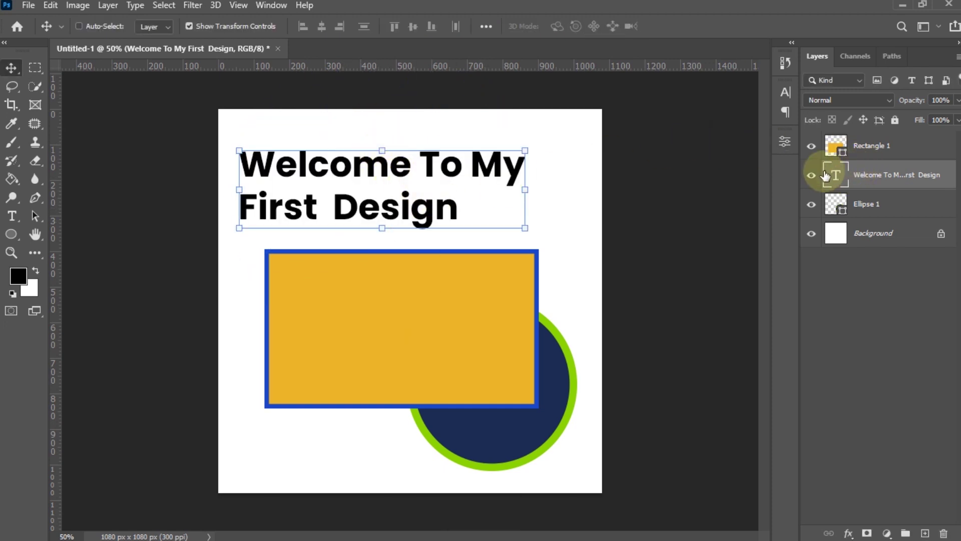
# - Enlarge and rotate the orange rectangle on its layer
pyautogui.click(842, 146)
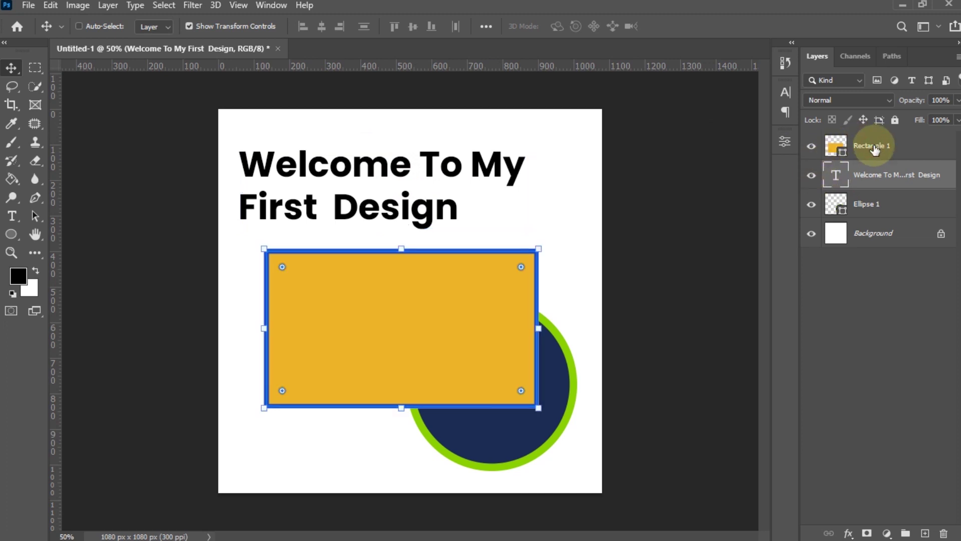
pyautogui.moveTo(402, 250); pyautogui.dragTo(441, 221)
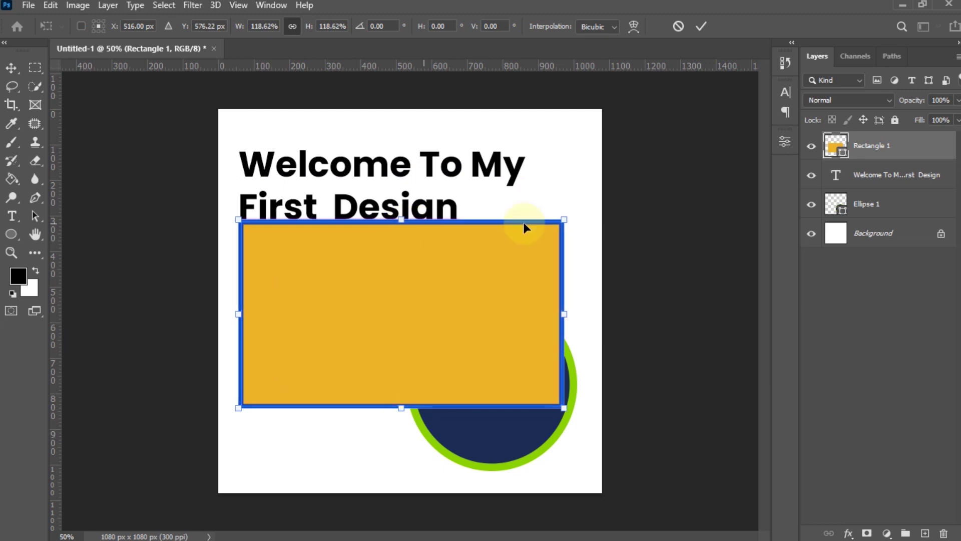
pyautogui.moveTo(578, 204); pyautogui.dragTo(508, 205)
# - Flip the rectangle horizontally and vertically, rotate it 90° counter-clockwise, then cancel the transform
pyautogui.rightClick(497, 228)
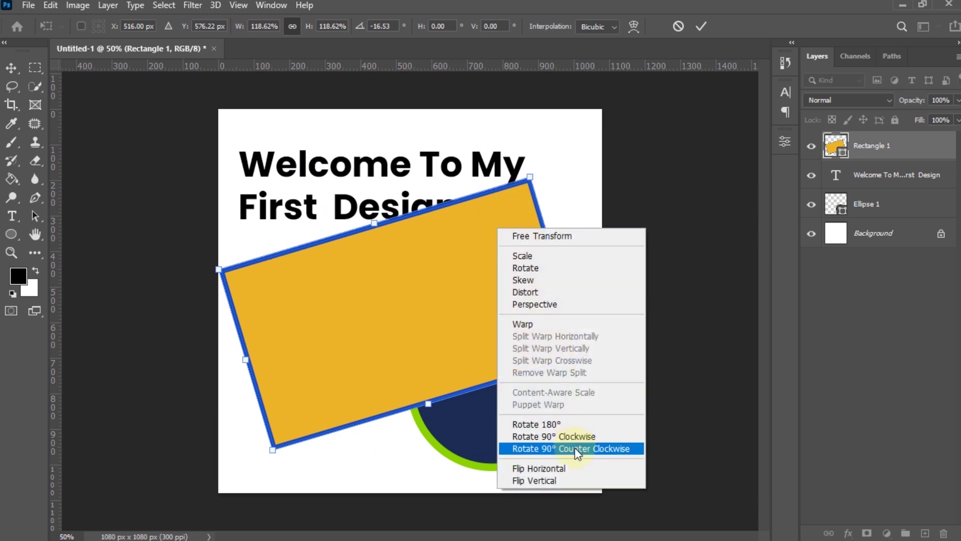
pyautogui.click(571, 469)
pyautogui.rightClick(452, 335)
pyautogui.click(496, 328)
pyautogui.rightClick(440, 298)
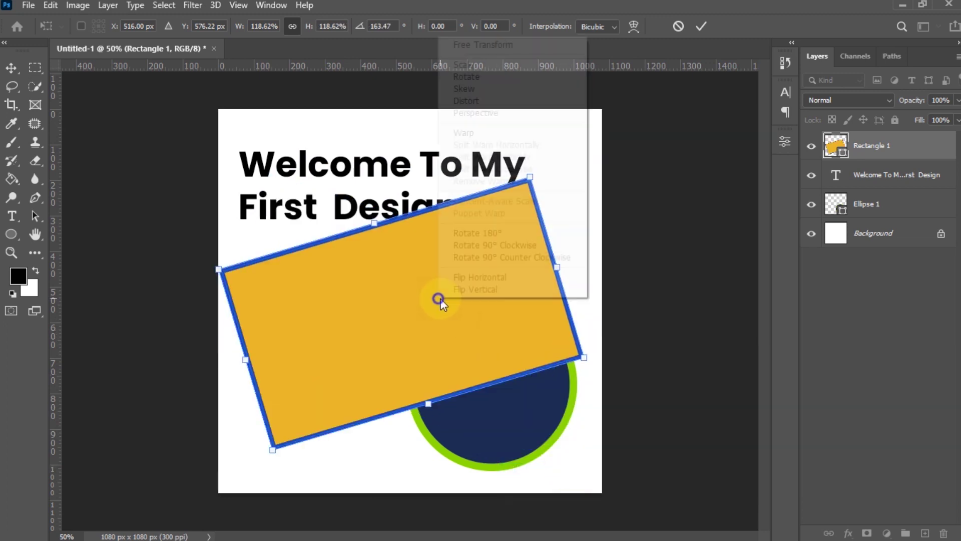
pyautogui.click(504, 257)
pyautogui.rightClick(507, 258)
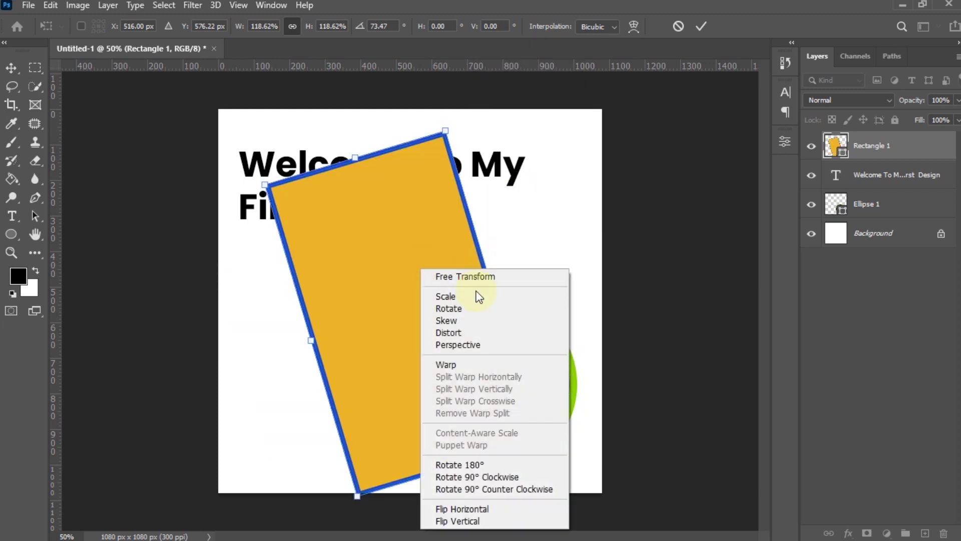
pyautogui.click(677, 27)
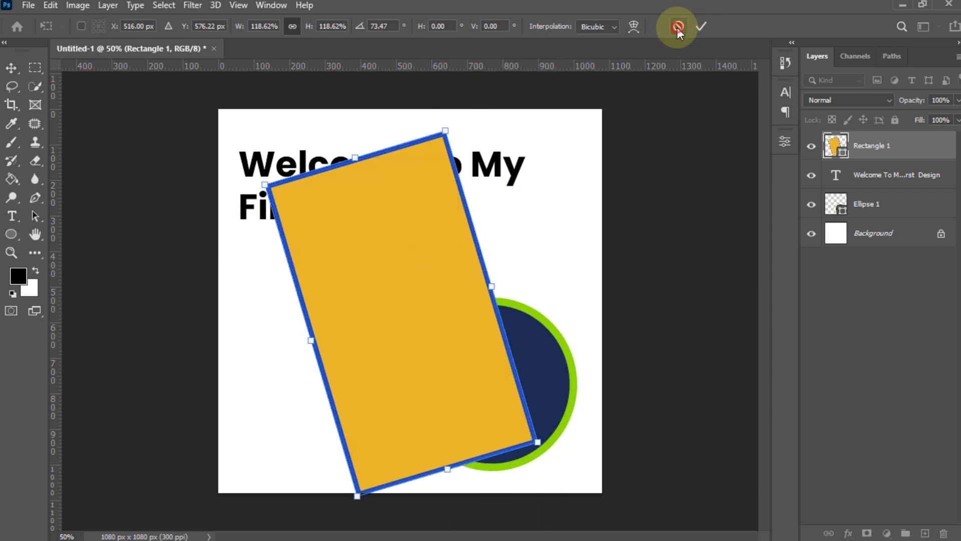
pyautogui.click(677, 27)
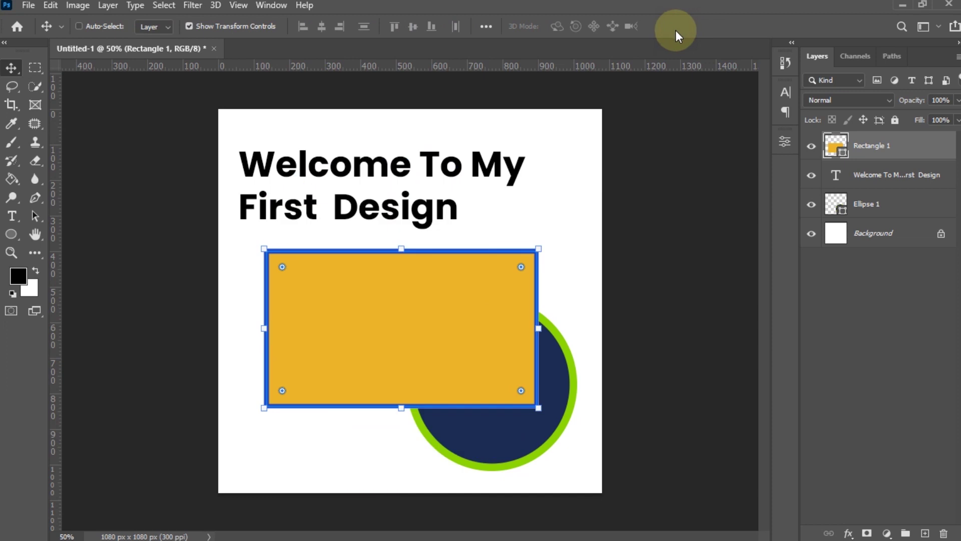
pyautogui.click(397, 252)
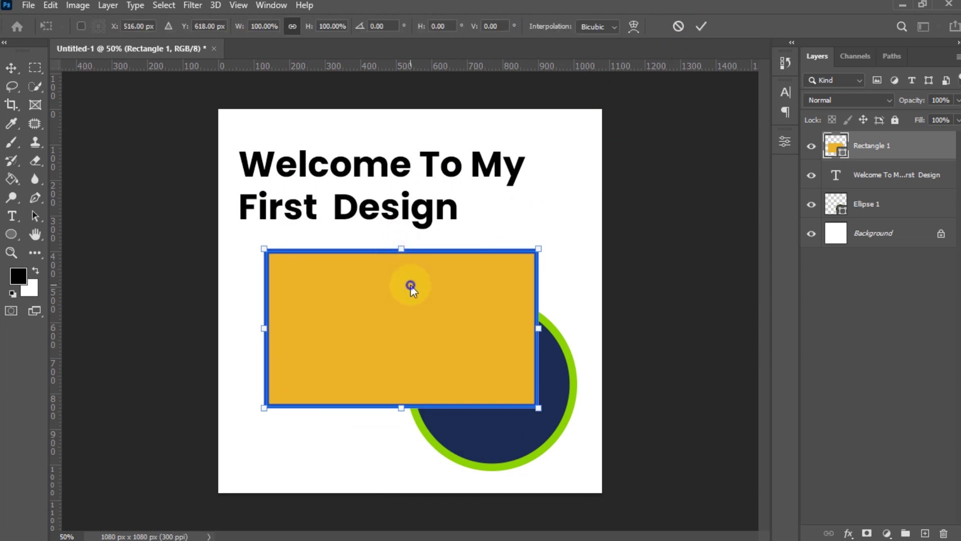
pyautogui.rightClick(409, 283)
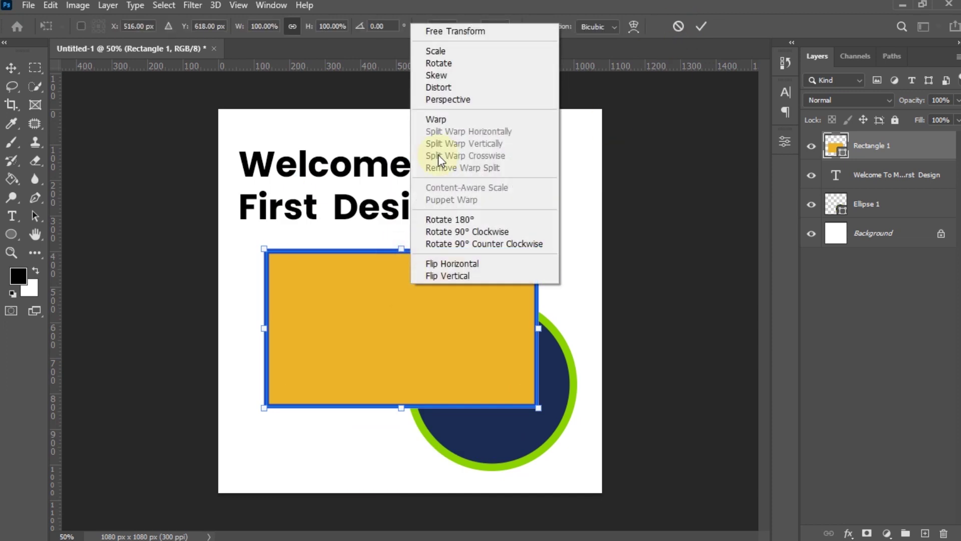
pyautogui.click(450, 76)
pyautogui.moveTo(407, 253); pyautogui.dragTo(443, 252)
pyautogui.click(677, 26)
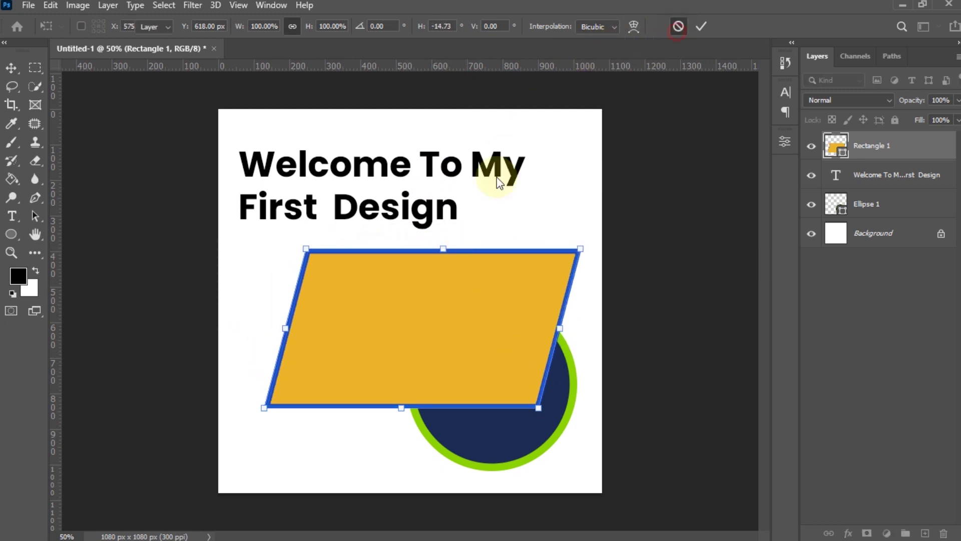
pyautogui.hotkey('ctrl', 't')
pyautogui.rightClick(399, 288)
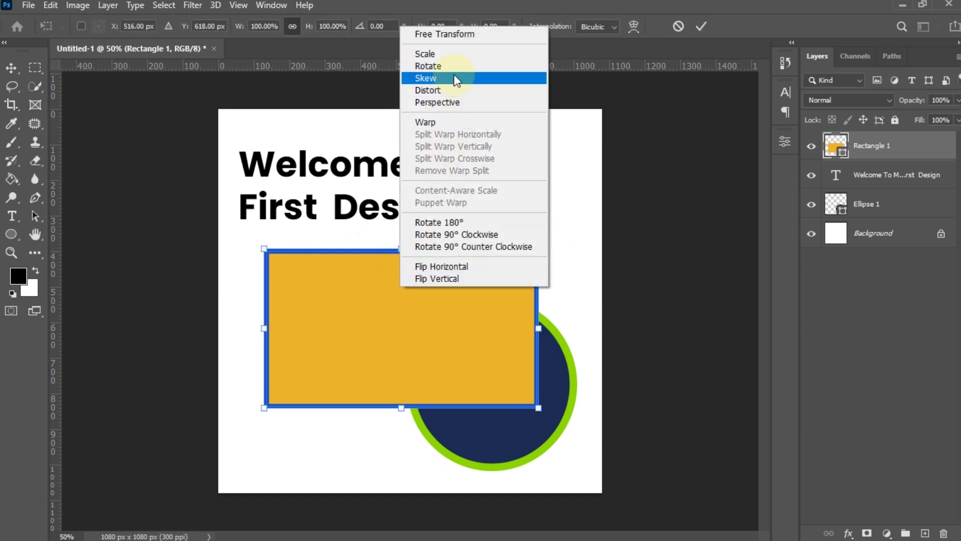
pyautogui.click(465, 77)
pyautogui.moveTo(539, 247); pyautogui.dragTo(545, 195)
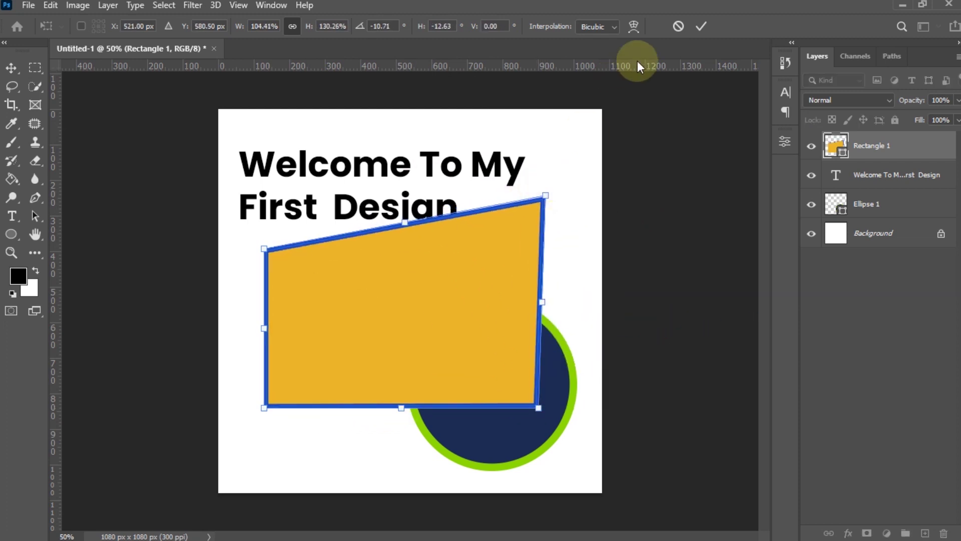
pyautogui.click(677, 29)
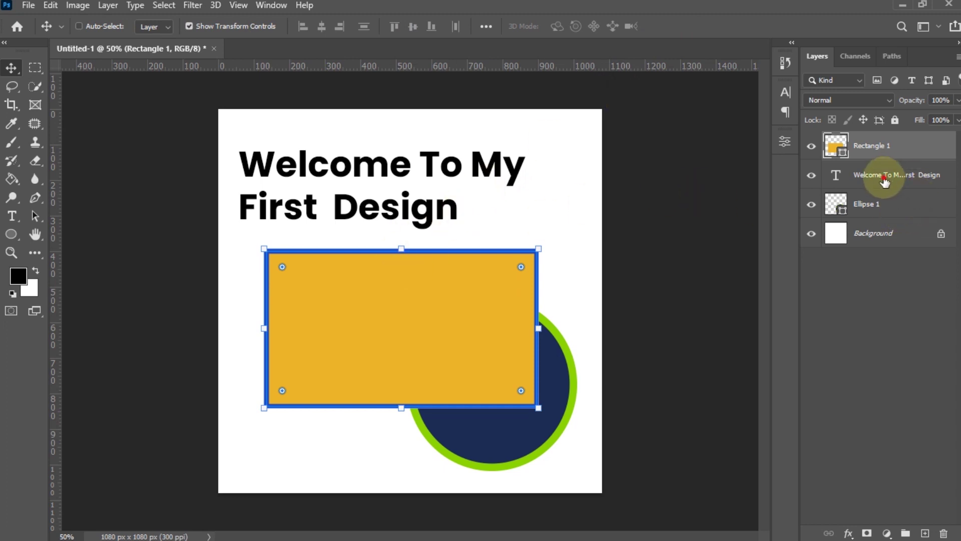
# - Nudge the heading right and up, move the rectangle up-left, and slide the circle left
pyautogui.moveTo(399, 194)
pyautogui.mouseDown()
pyautogui.moveTo(435, 179)
pyautogui.moveTo(404, 184)
pyautogui.mouseUp()
pyautogui.click(846, 145)
pyautogui.moveTo(466, 317); pyautogui.dragTo(441, 293)
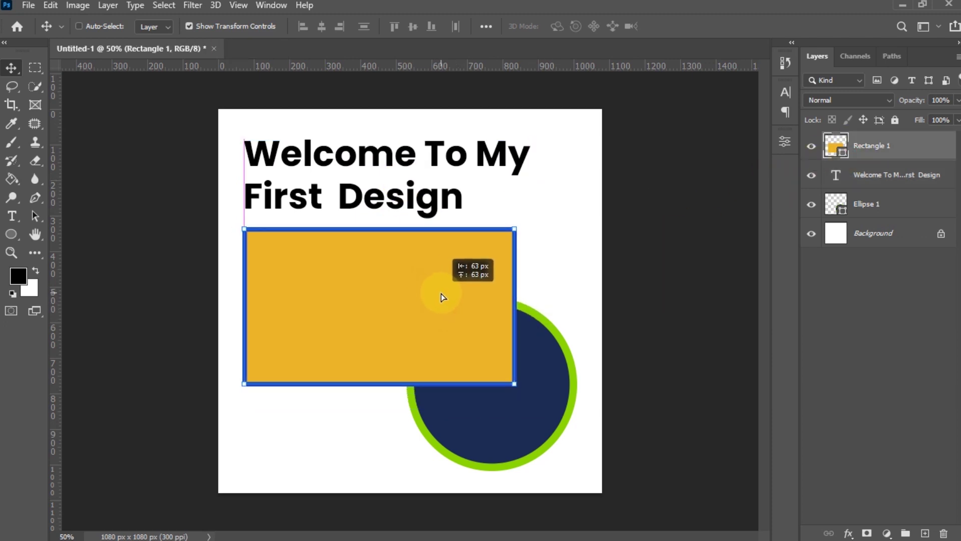
pyautogui.click(877, 203)
pyautogui.moveTo(550, 392); pyautogui.dragTo(506, 365)
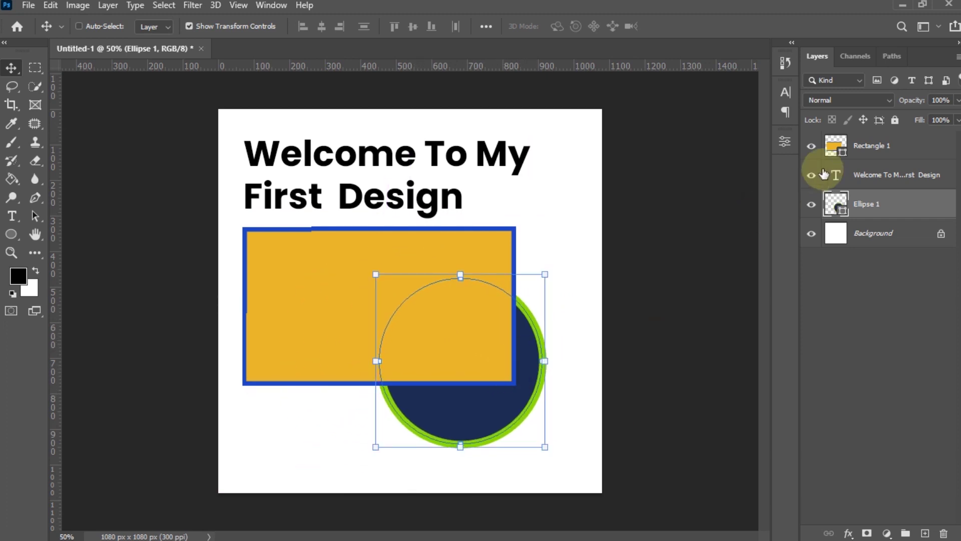
pyautogui.click(877, 146)
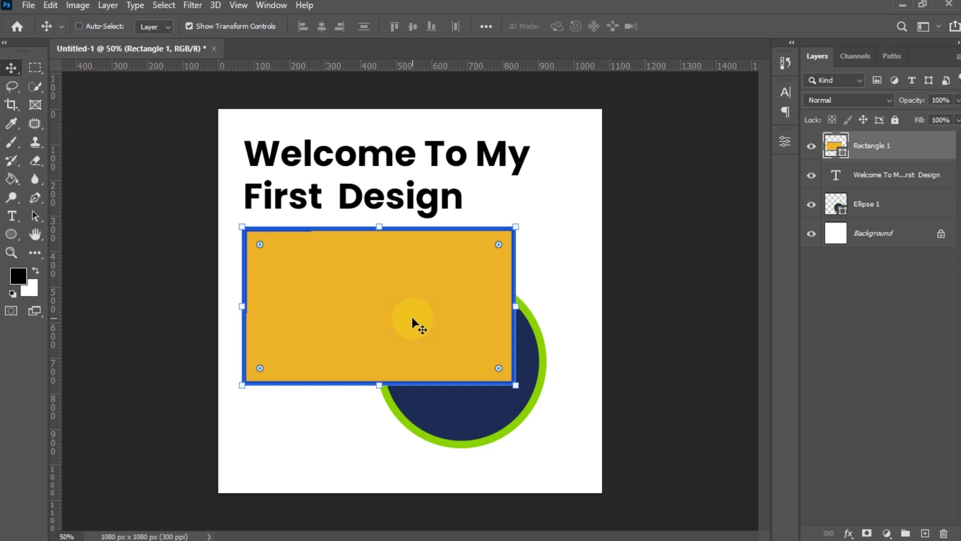
# - Shift the rectangle right, drop the heading onto it, and move the circle up behind it
pyautogui.moveTo(899, 178)
pyautogui.mouseDown()
pyautogui.moveTo(899, 128)
pyautogui.moveTo(896, 175)
pyautogui.mouseUp()
pyautogui.click(887, 175)
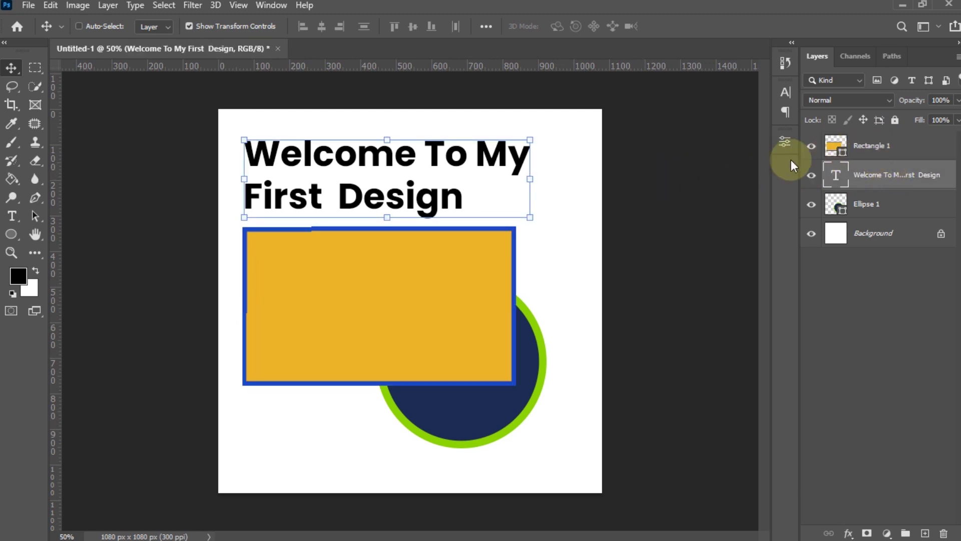
pyautogui.click(888, 150)
pyautogui.moveTo(418, 285); pyautogui.dragTo(443, 286)
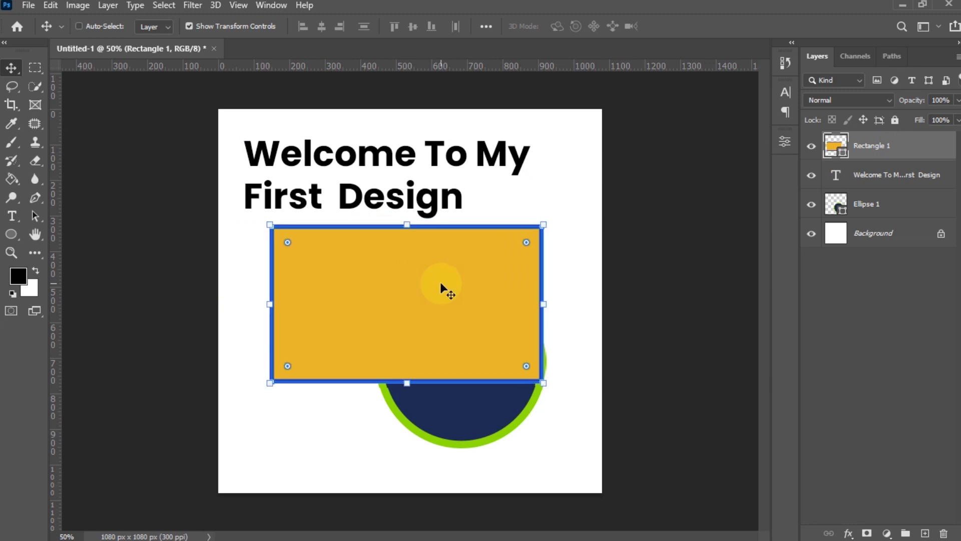
pyautogui.click(888, 176)
pyautogui.moveTo(433, 180); pyautogui.dragTo(457, 299)
pyautogui.click(875, 210)
pyautogui.moveTo(457, 400); pyautogui.dragTo(411, 349)
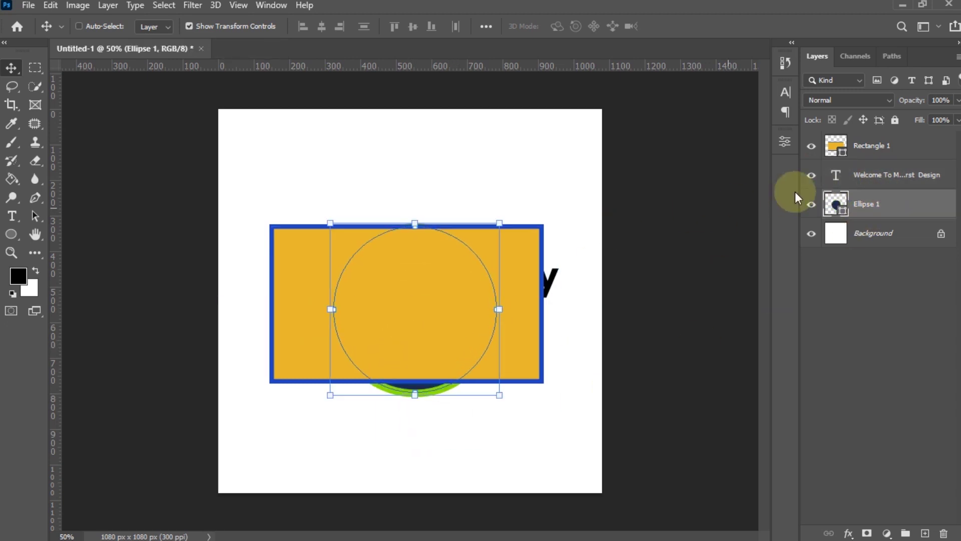
# - Toggle the rectangle's visibility to compare, nudge the heading right and down, then show all layers
pyautogui.click(858, 147)
pyautogui.click(812, 146)
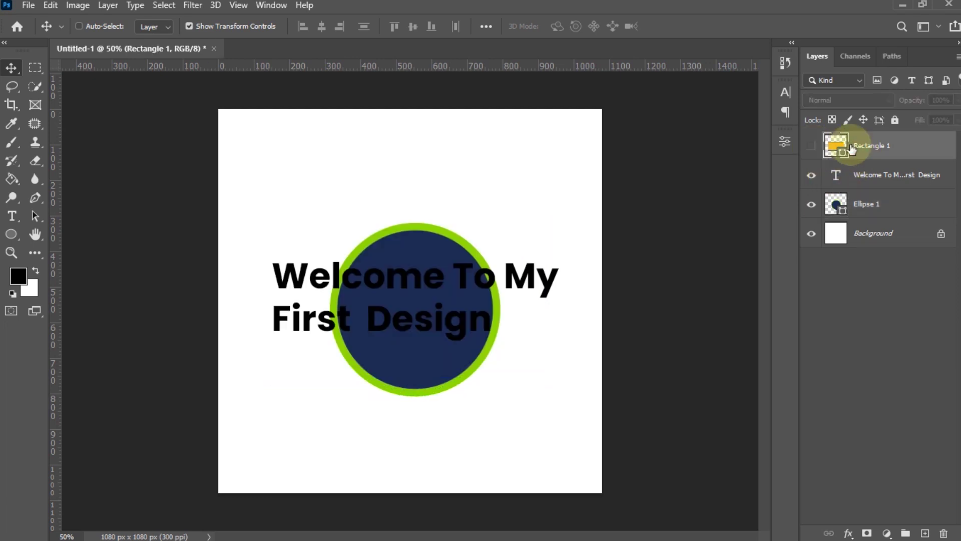
pyautogui.click(811, 148)
pyautogui.click(812, 147)
pyautogui.click(812, 147)
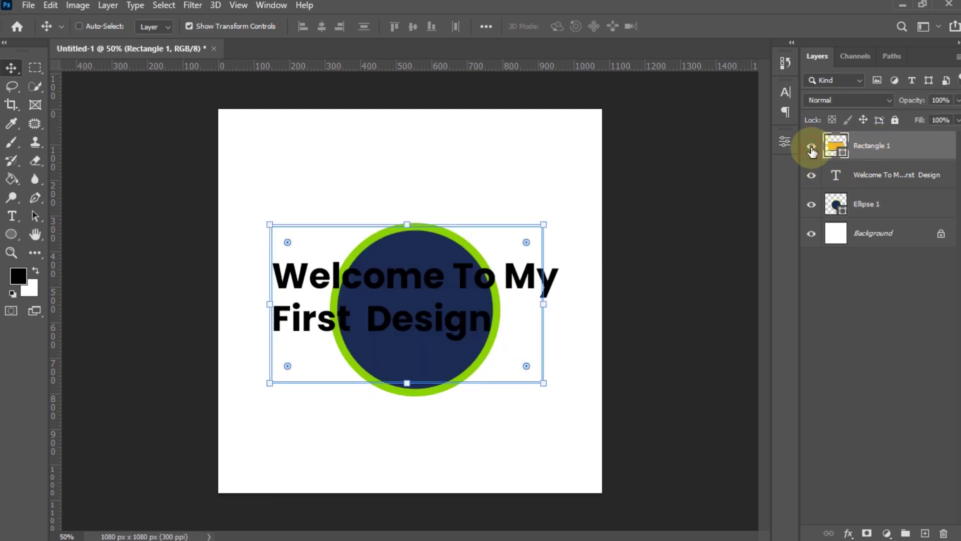
pyautogui.click(811, 147)
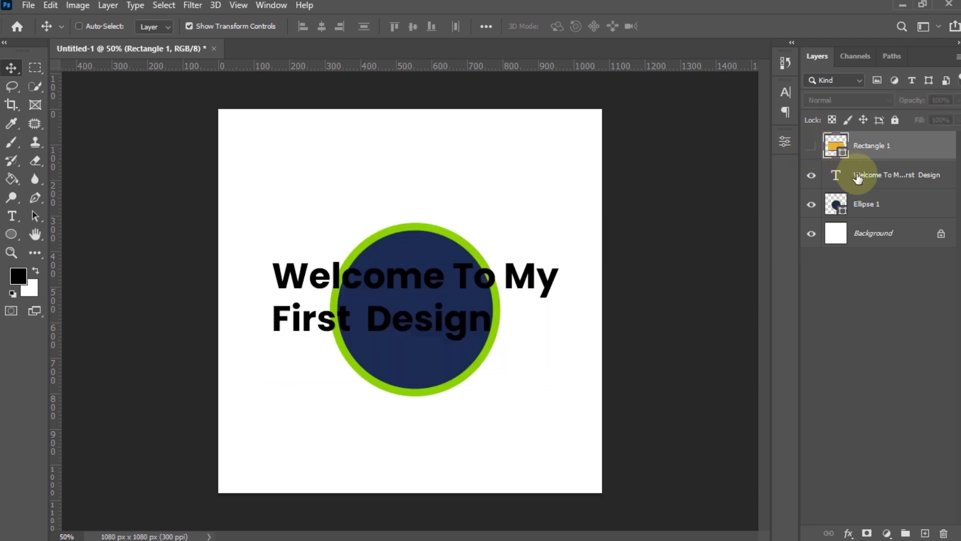
pyautogui.click(411, 319)
pyautogui.moveTo(411, 318); pyautogui.dragTo(425, 327)
pyautogui.click(811, 174)
pyautogui.click(877, 205)
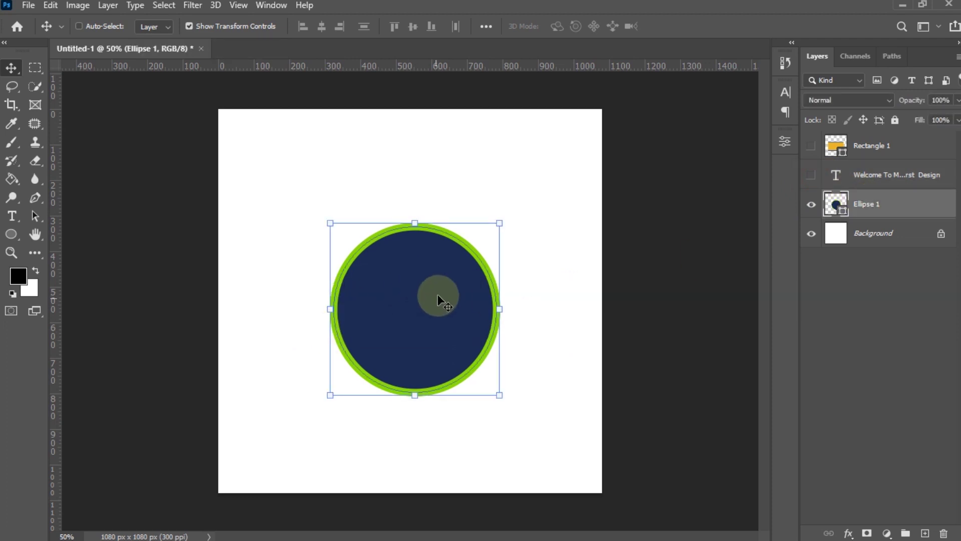
pyautogui.click(811, 174)
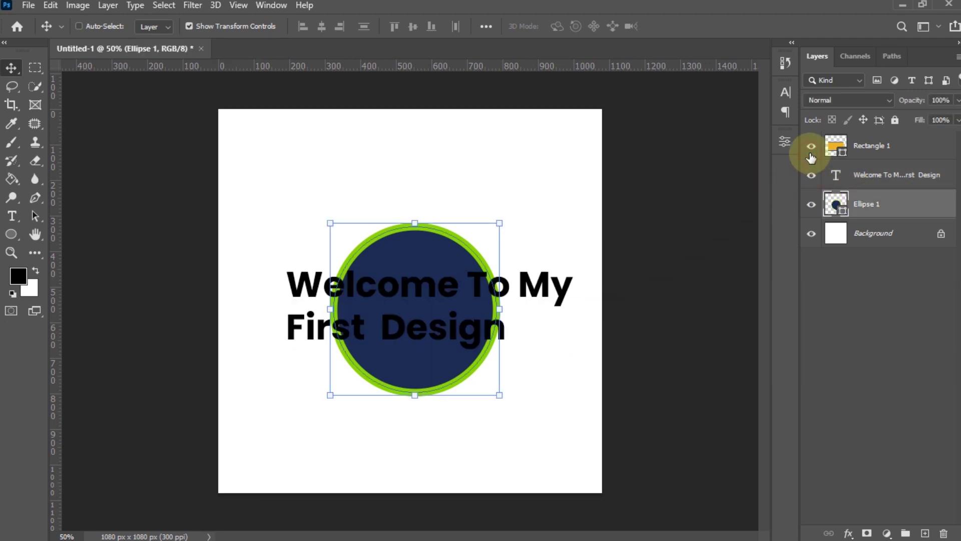
pyautogui.click(812, 149)
# - Move the heading and Ellipse 1 layers to the top of the stack and reposition them
pyautogui.click(884, 180)
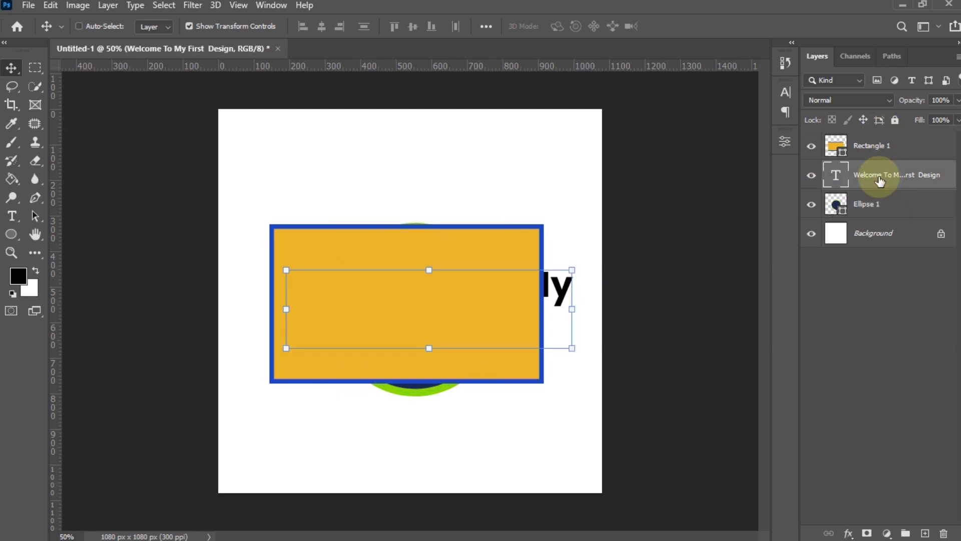
pyautogui.moveTo(882, 175); pyautogui.dragTo(873, 134)
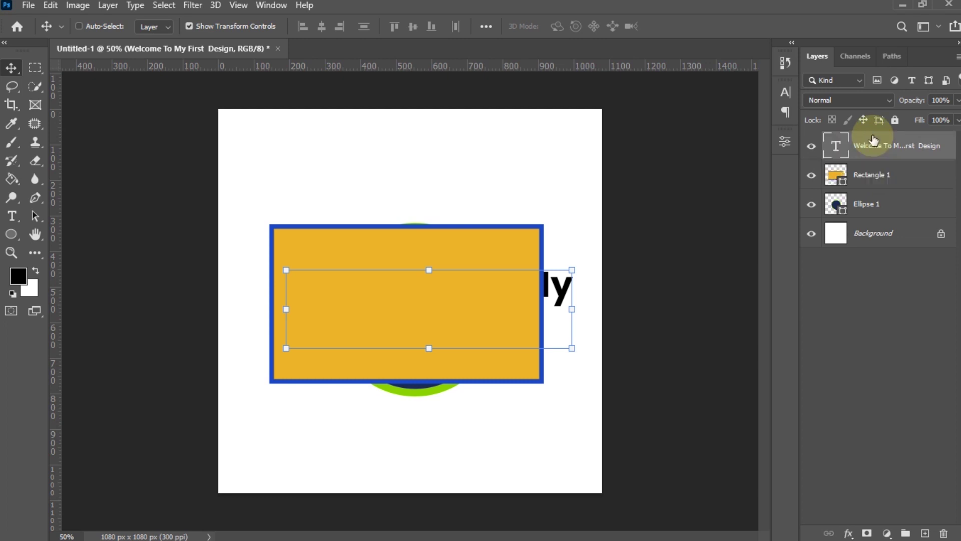
pyautogui.moveTo(515, 304); pyautogui.dragTo(523, 287)
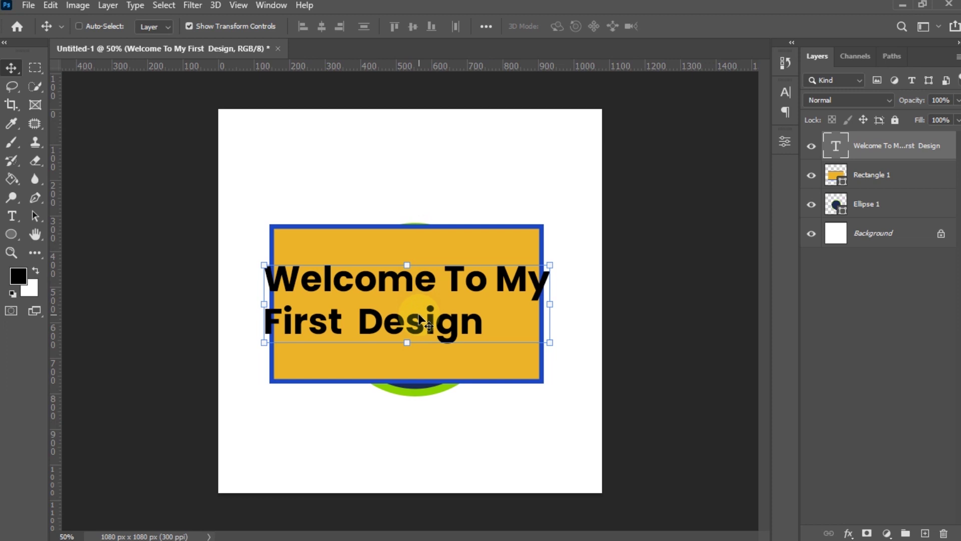
pyautogui.click(875, 213)
pyautogui.moveTo(878, 211); pyautogui.dragTo(864, 143)
pyautogui.moveTo(359, 304); pyautogui.dragTo(460, 283)
# - Hide and reshow the navy circle and heading to compare the stacking
pyautogui.click(811, 146)
pyautogui.click(811, 175)
pyautogui.click(875, 209)
pyautogui.click(811, 174)
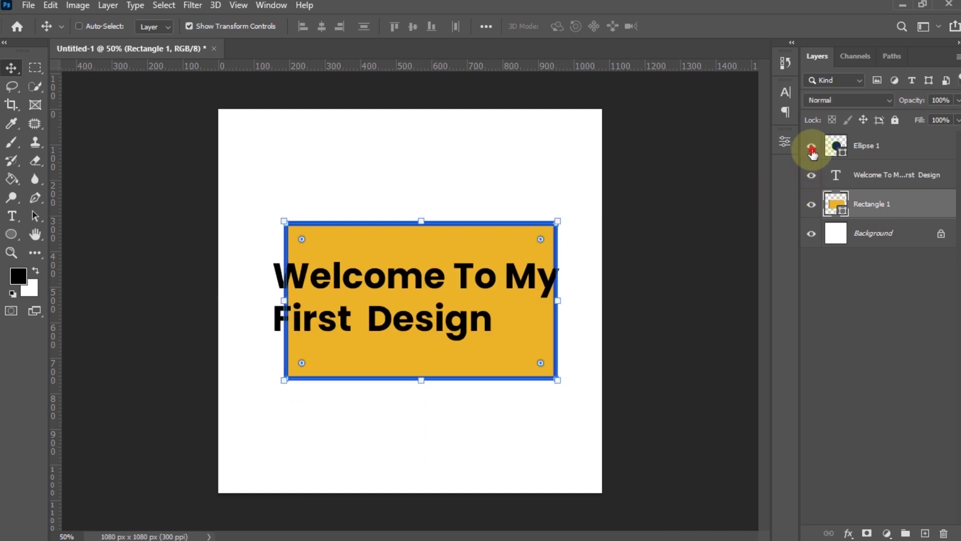
pyautogui.click(811, 146)
# - Delete the navy circle layer and the orange rectangle layer
pyautogui.click(863, 157)
pyautogui.moveTo(440, 272); pyautogui.dragTo(414, 176)
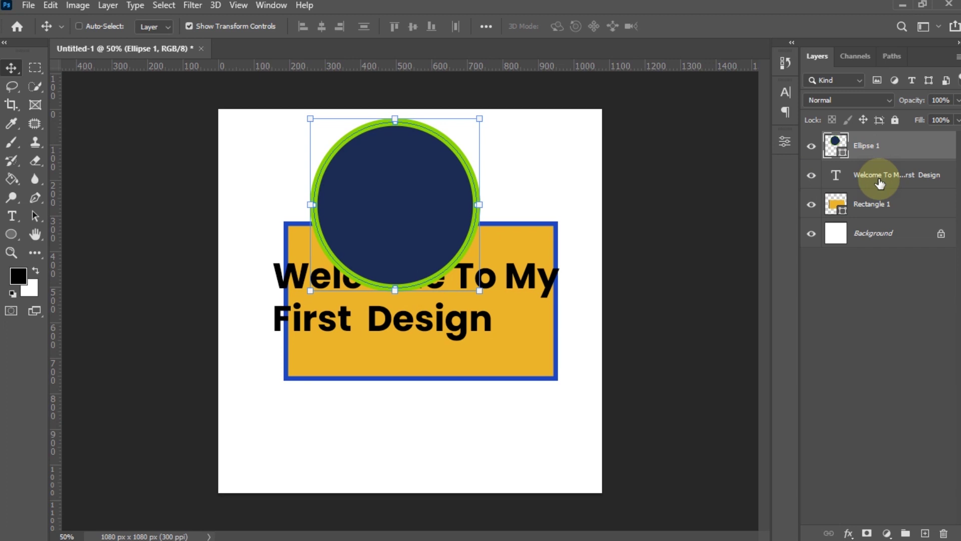
pyautogui.press('Delete')
pyautogui.press('Delete')
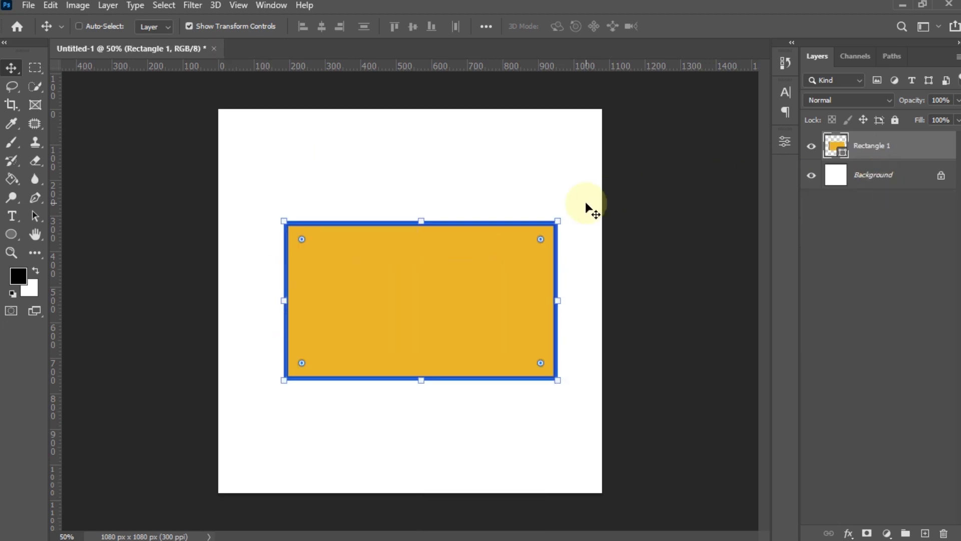
pyautogui.moveTo(394, 310); pyautogui.dragTo(373, 300)
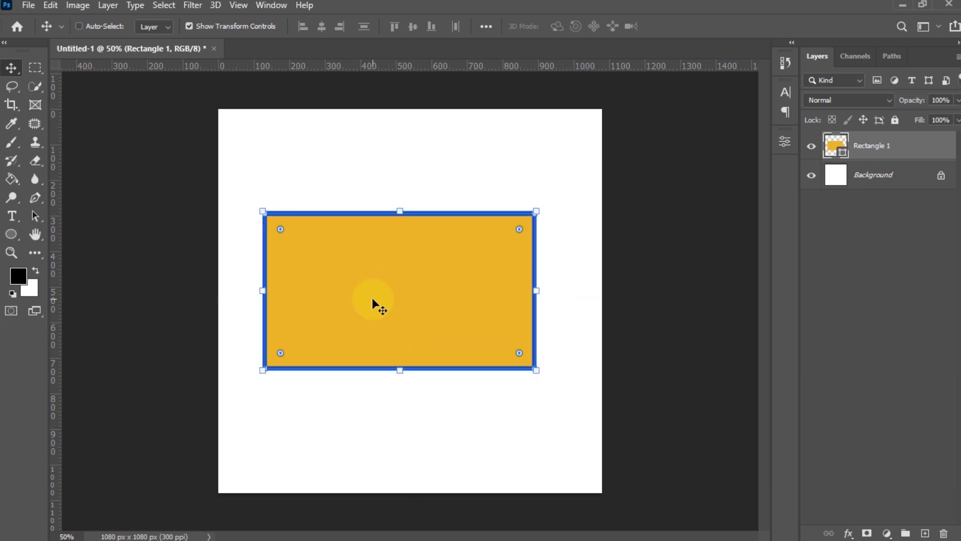
pyautogui.press('Delete')
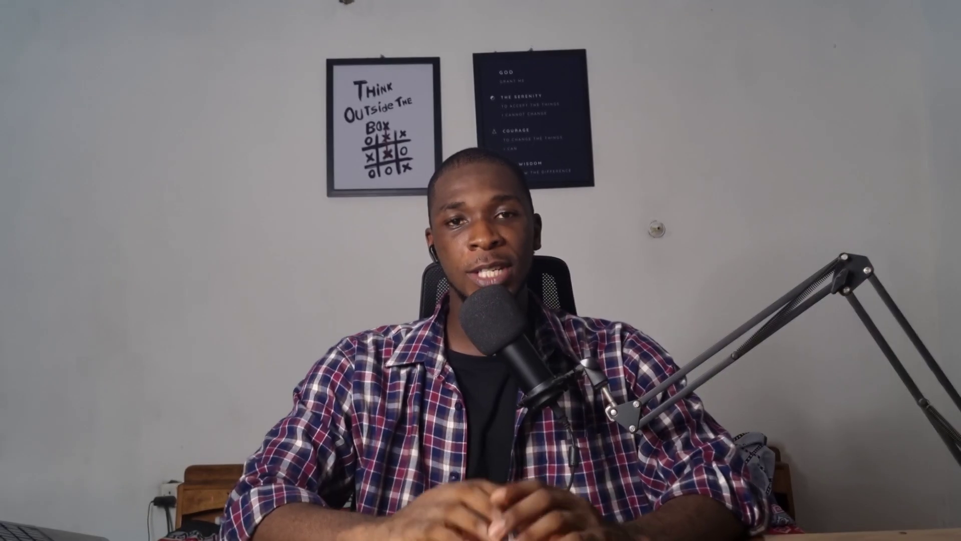